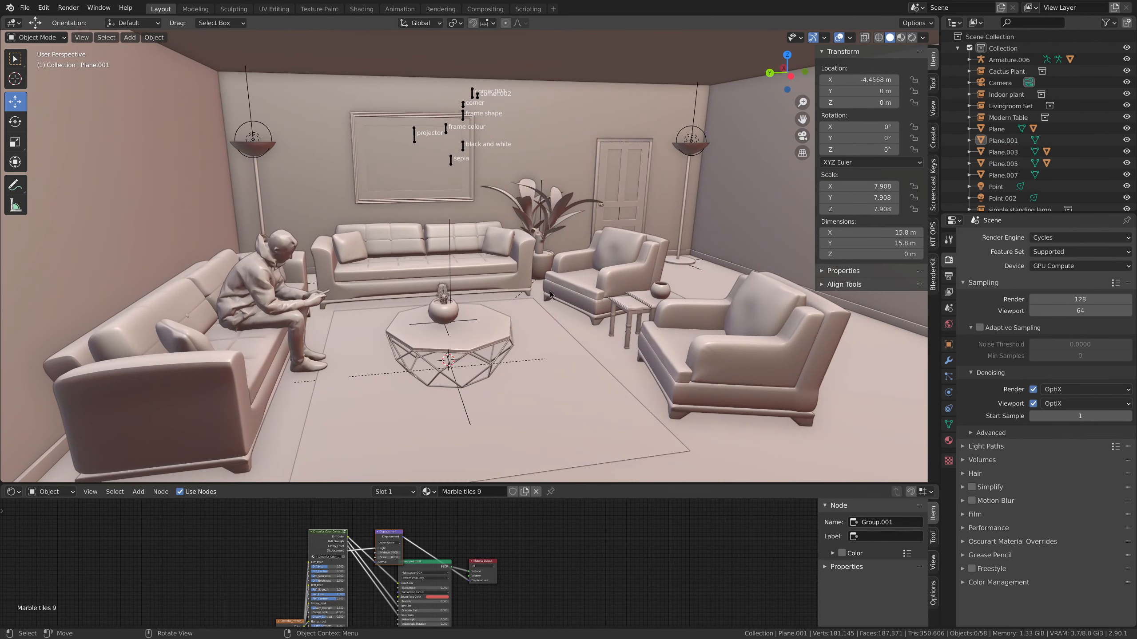
Examine the finished living room scene, its camera and the point lights in the two standing lamps
middle_drag(551, 295, 537, 331)
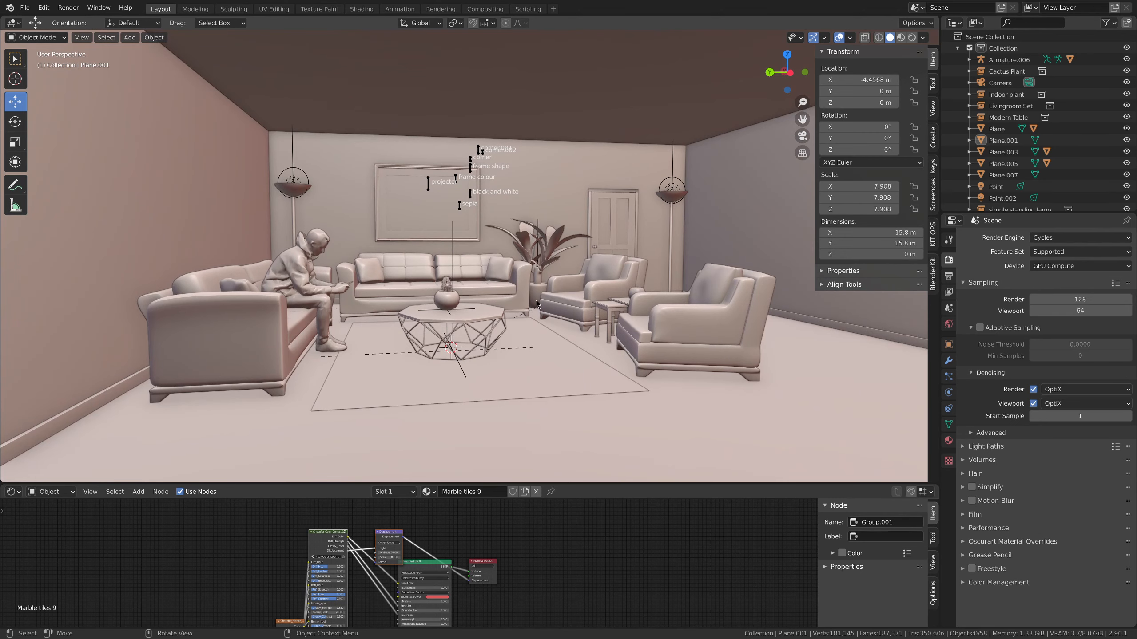
scroll(558, 284, down, 8)
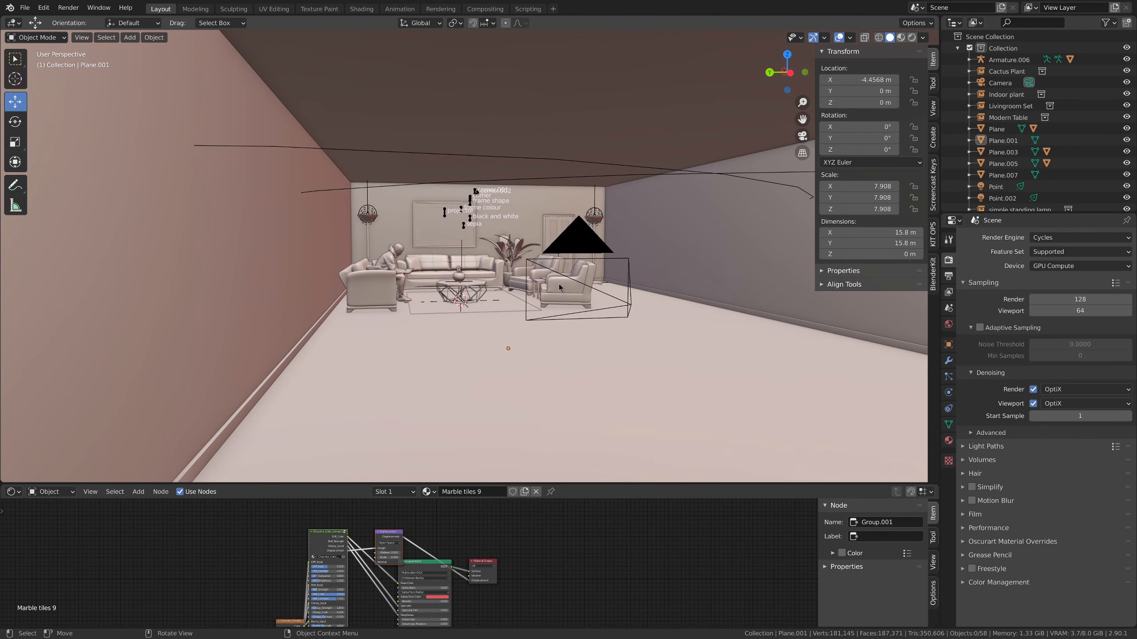
click(583, 239)
middle_drag(583, 239, 365, 246)
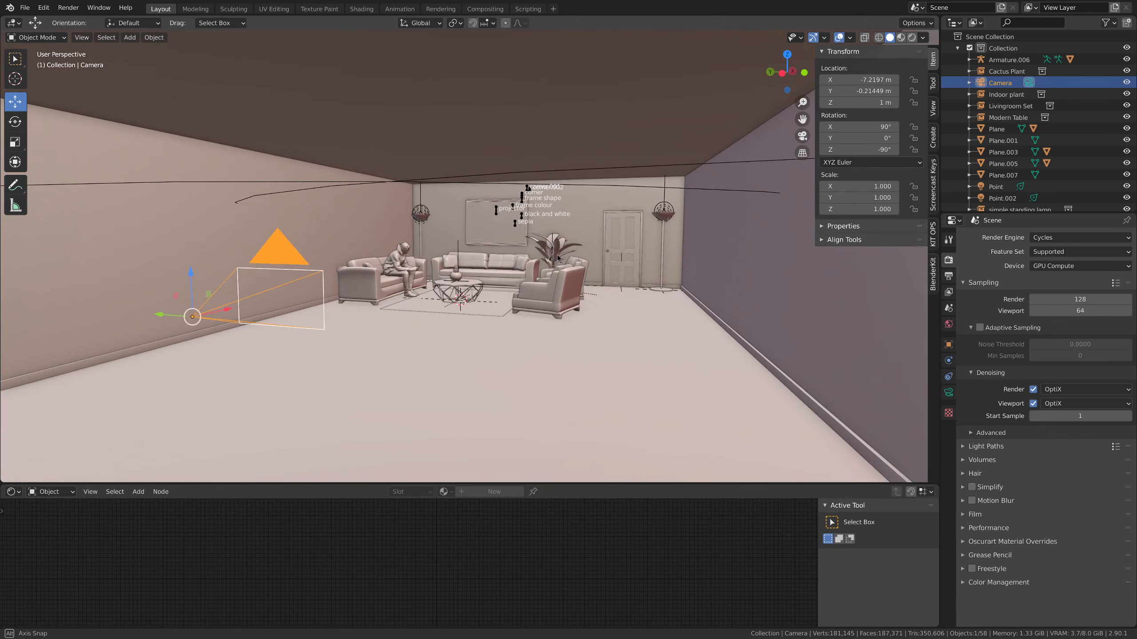
scroll(414, 251, up, 3)
scroll(413, 251, up, 5)
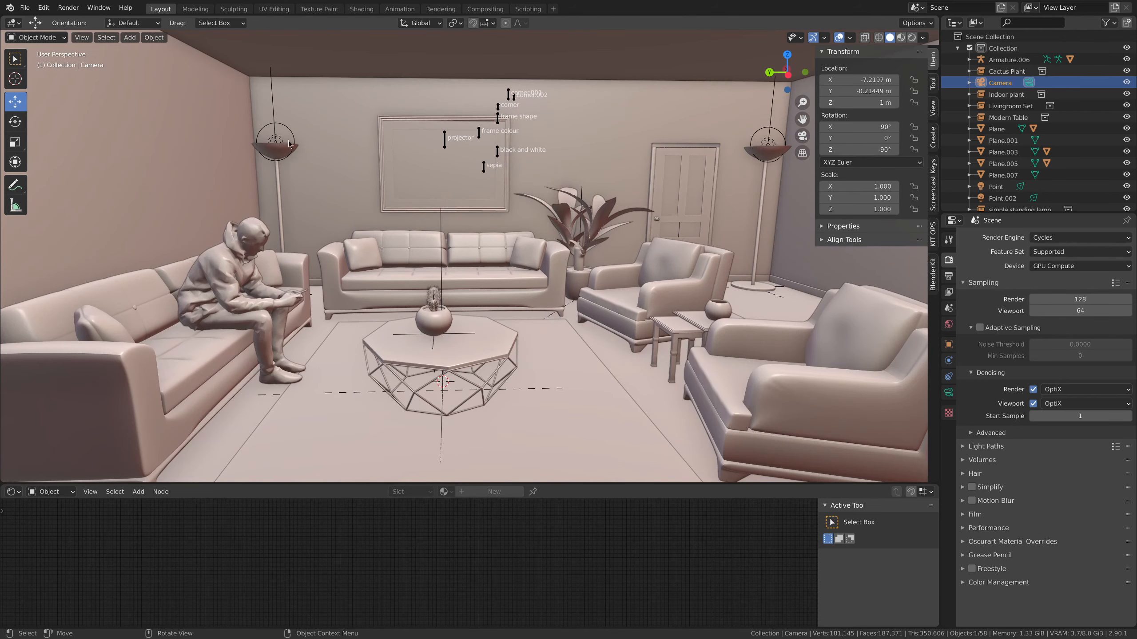
click(275, 135)
click(768, 144)
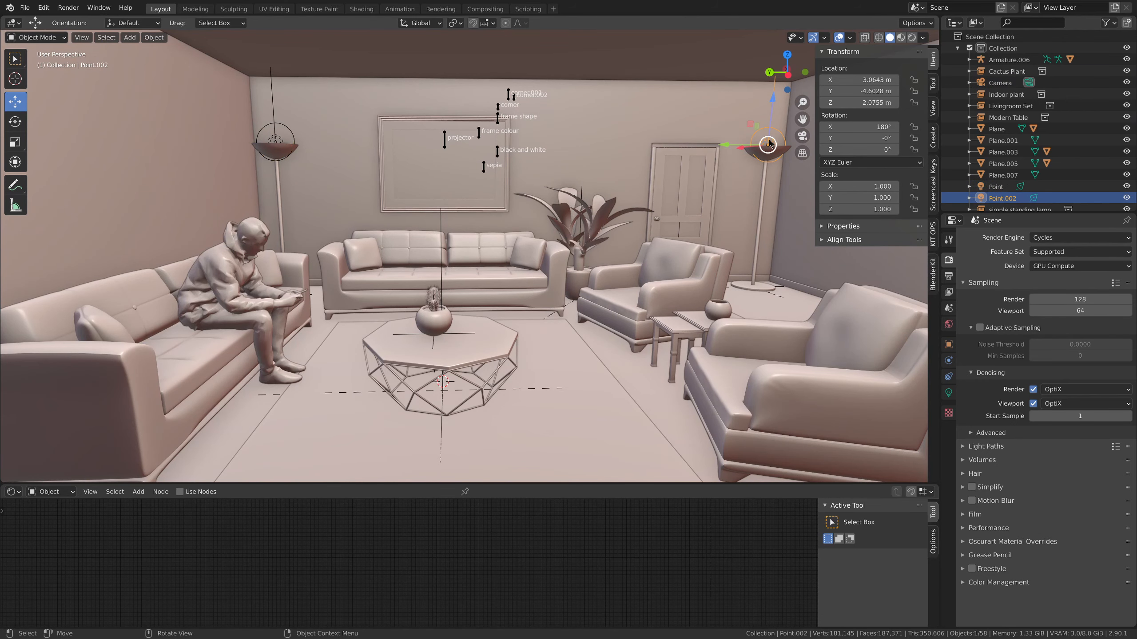
click(280, 142)
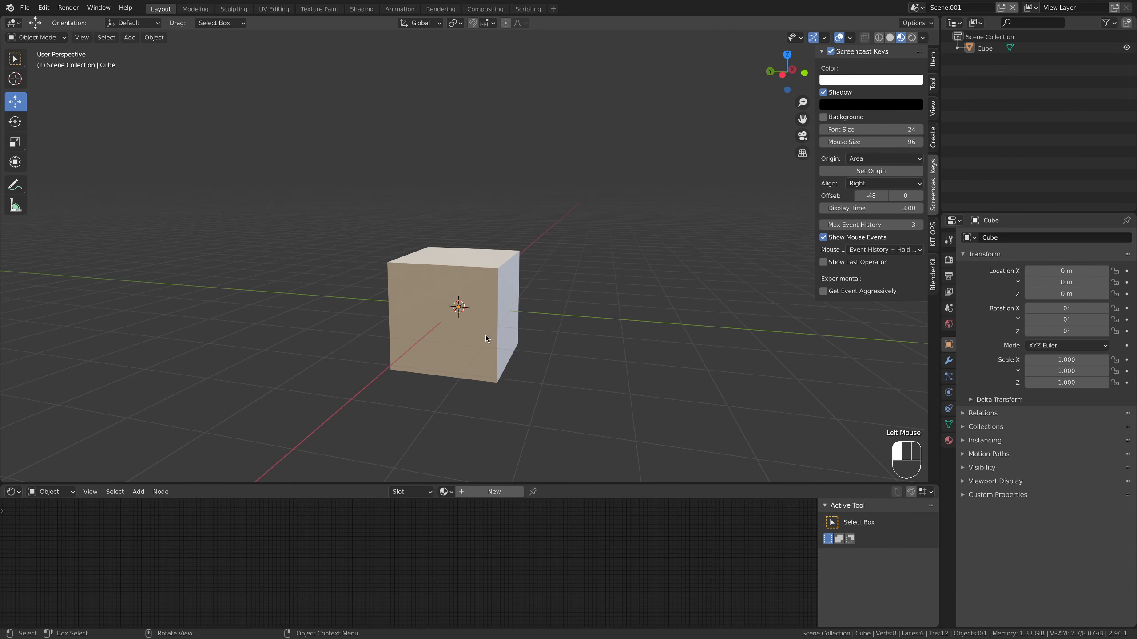
Raise the cube 1 m along the Z axis
click(485, 335)
middle_drag(533, 343, 452, 262)
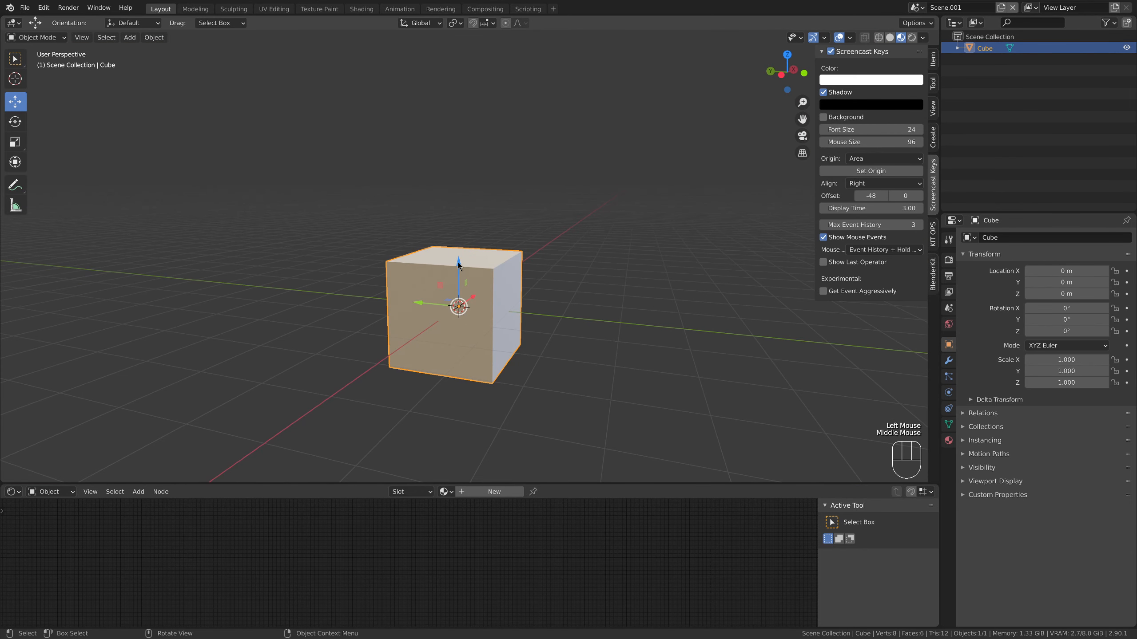
ctrl+drag(457, 262, 457, 212)
middle_drag(519, 310, 327, 334)
Delete the cube's front face to open the box on that side
middle_drag(509, 322, 492, 305)
key(Tab)
click(445, 271)
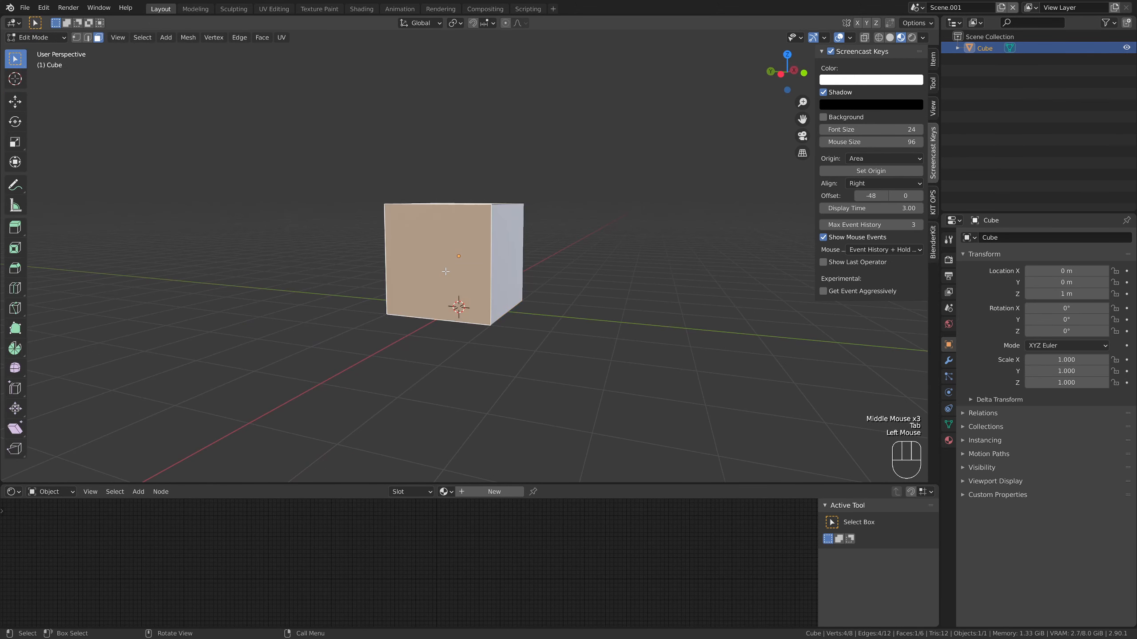
key(Delete)
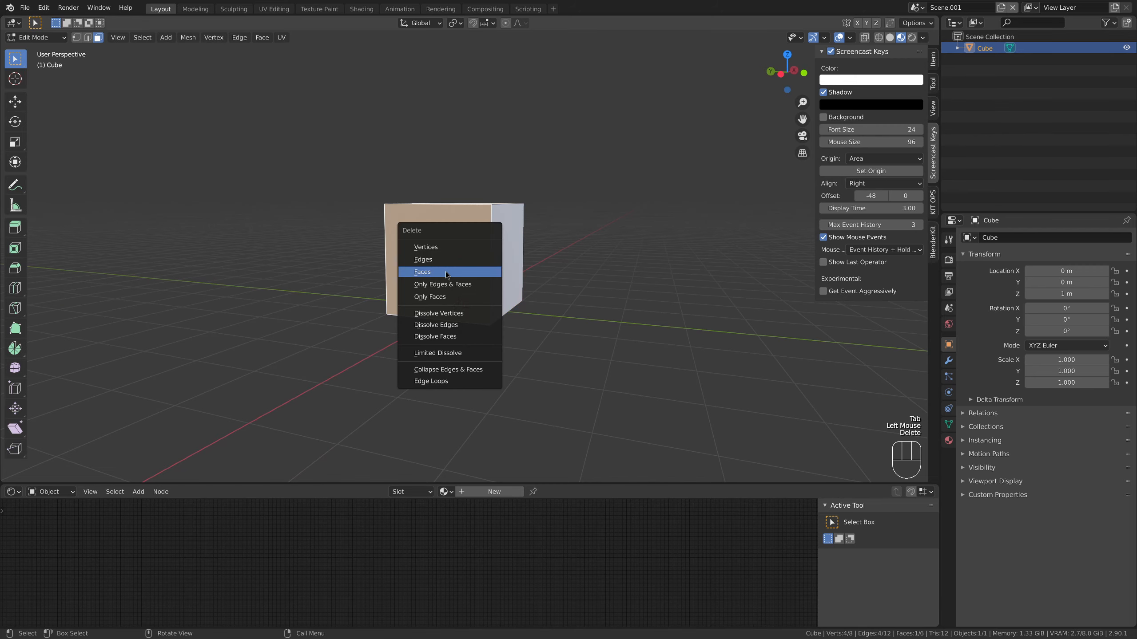
click(446, 272)
middle_drag(446, 277, 469, 301)
key(Tab)
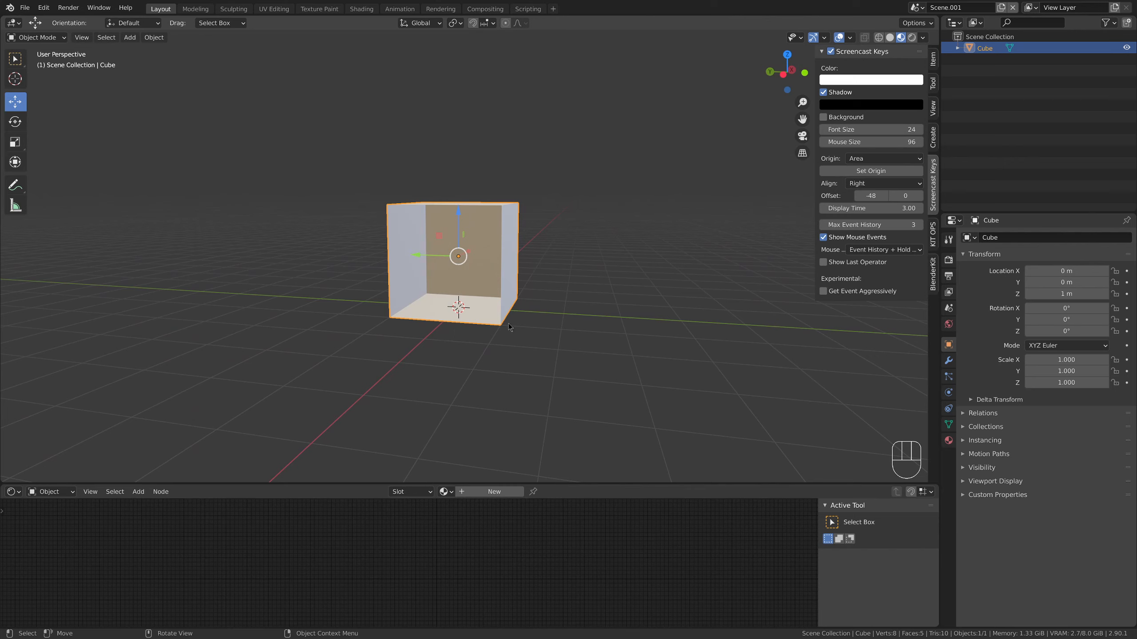
Move only the cube's origin down to its base at Z 0 m, leaving the geometry in place
click(933, 84)
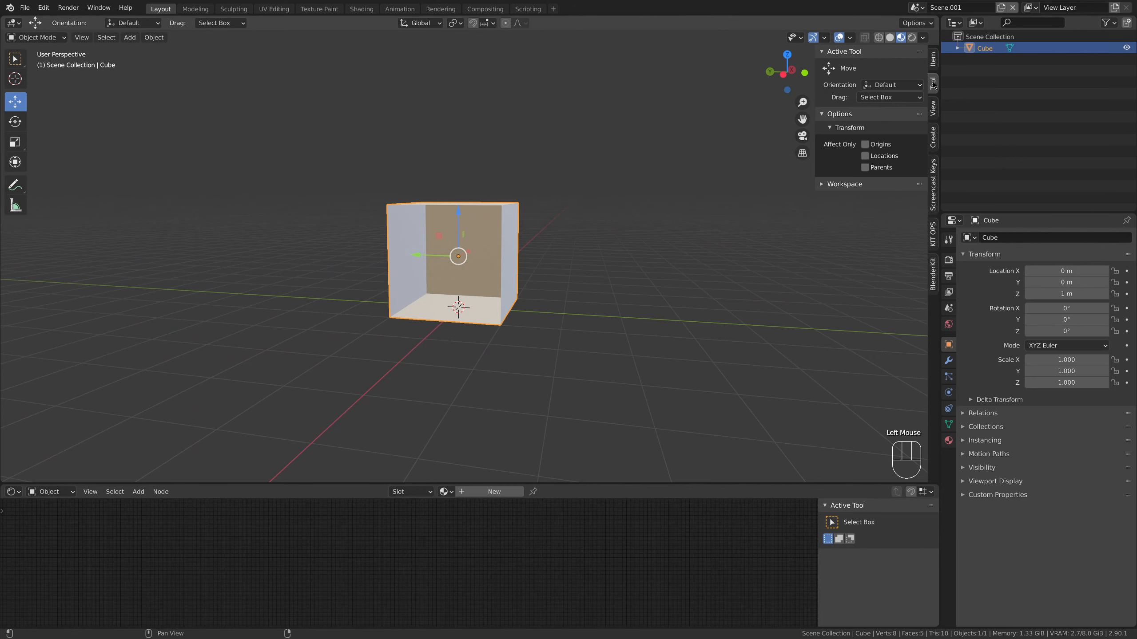
click(878, 144)
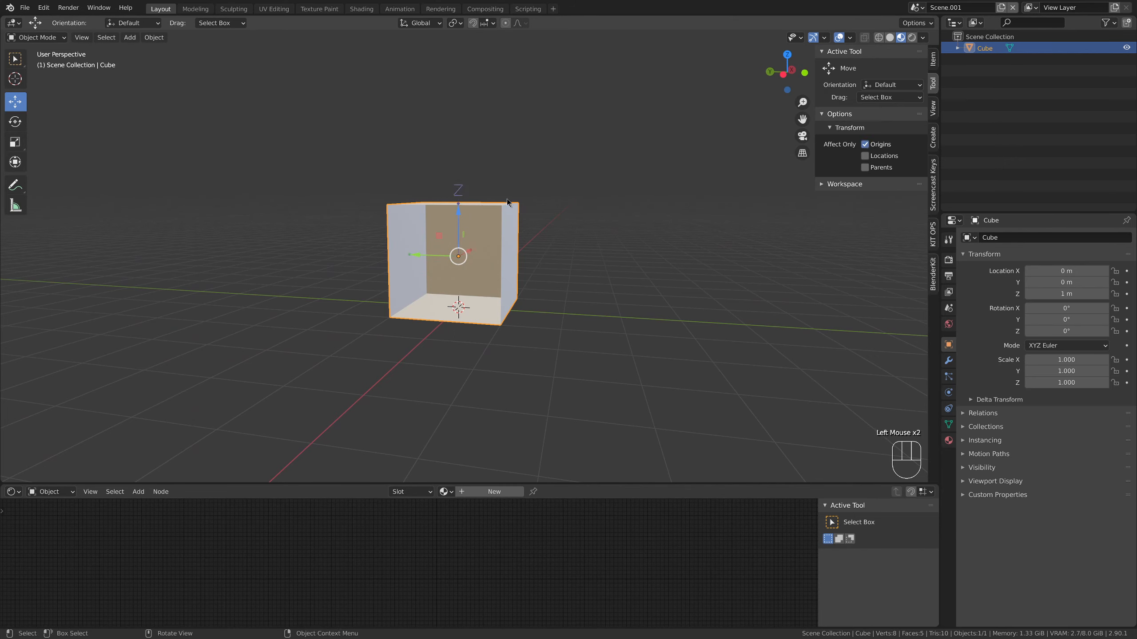
key(ctrl+z)
click(459, 218)
ctrl+drag(459, 217, 493, 283)
Scale the open box along Z until it is 3 m tall
key(s)
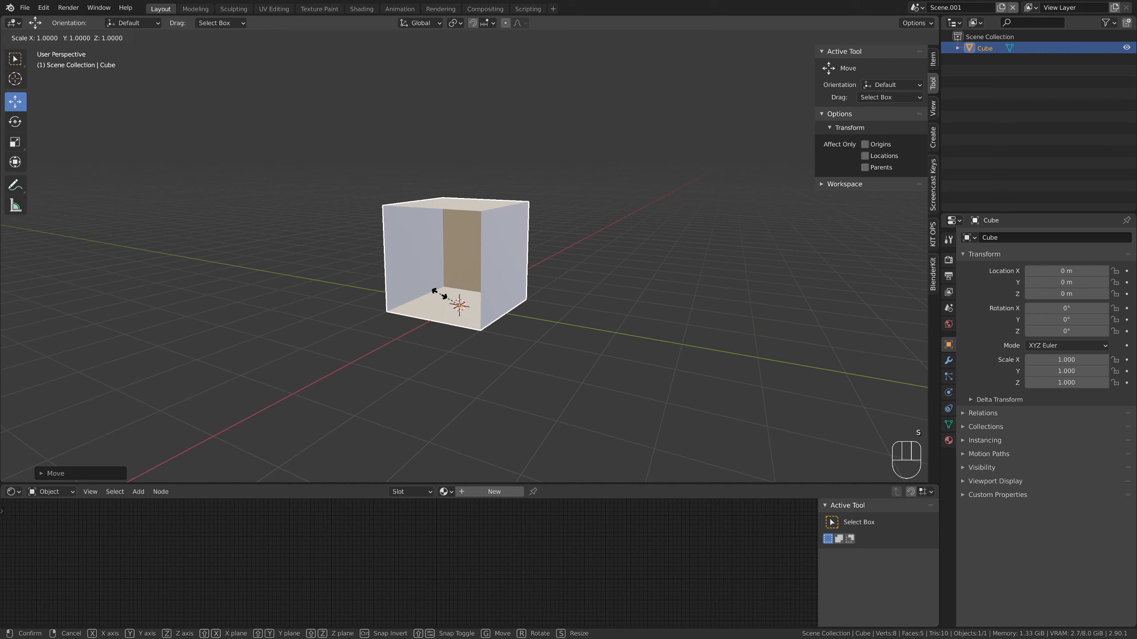
key(z)
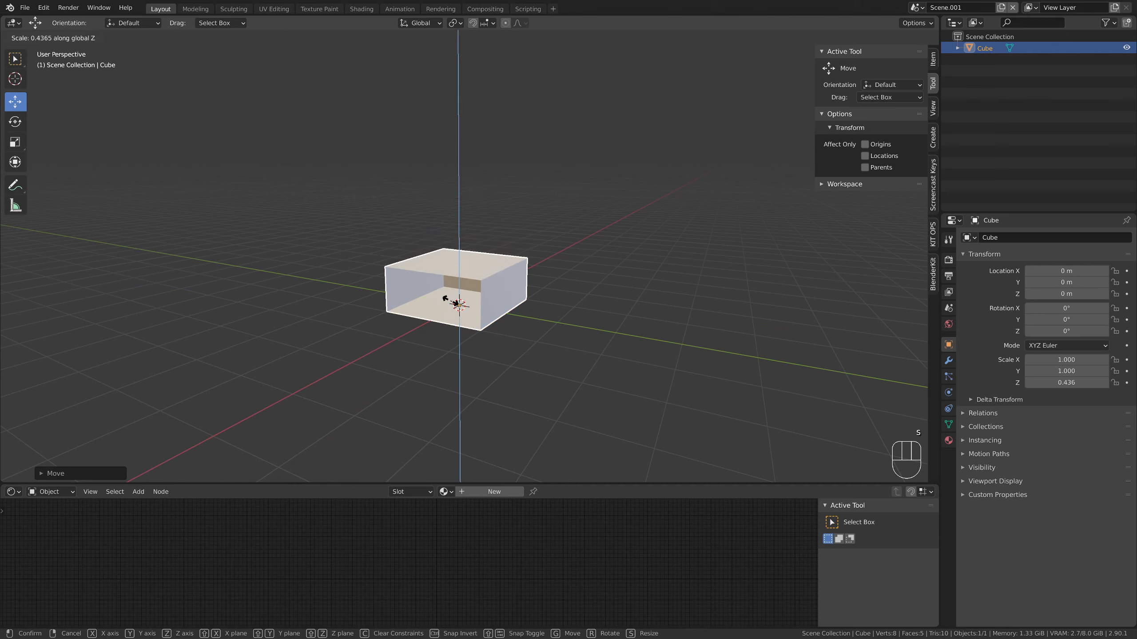
click(460, 296)
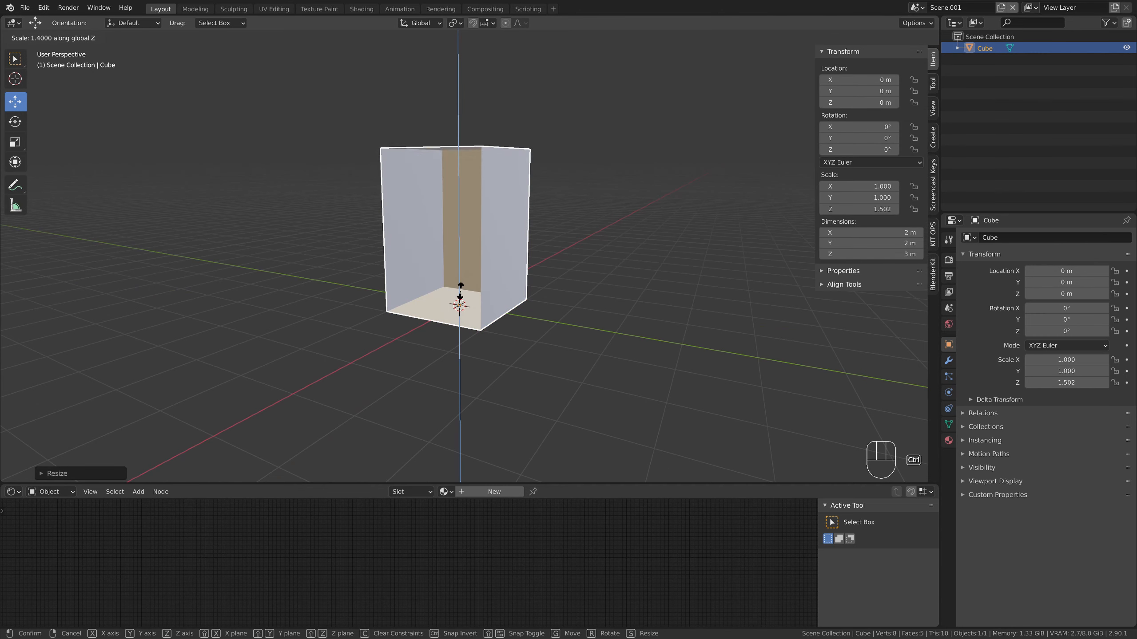
mouse_move(493, 292)
middle_down()
mouse_move(470, 299)
mouse_move(532, 295)
mouse_move(492, 287)
mouse_move(551, 291)
mouse_move(505, 285)
middle_up()
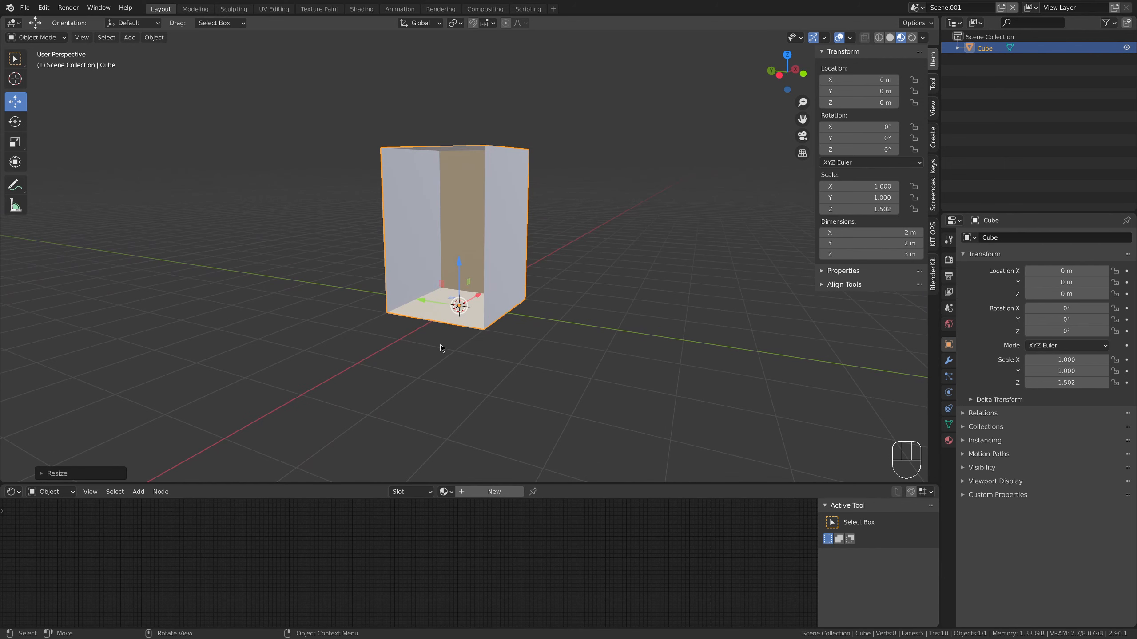
Scale the box in X and Y only and set both of those dimensions to 8 m
key(s)
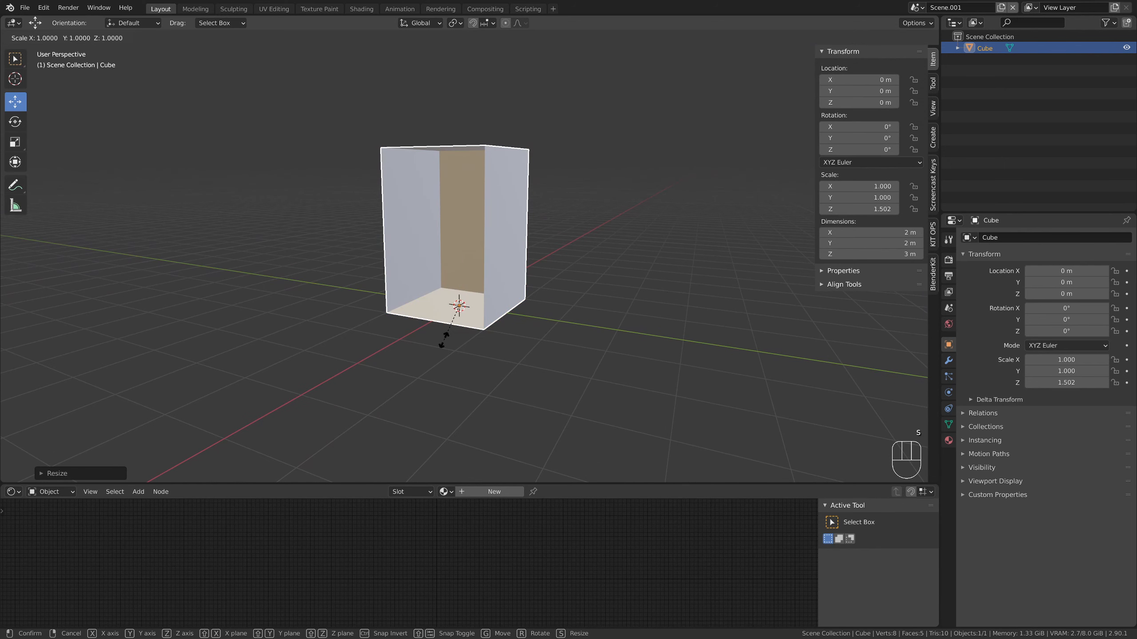
key(shift+z)
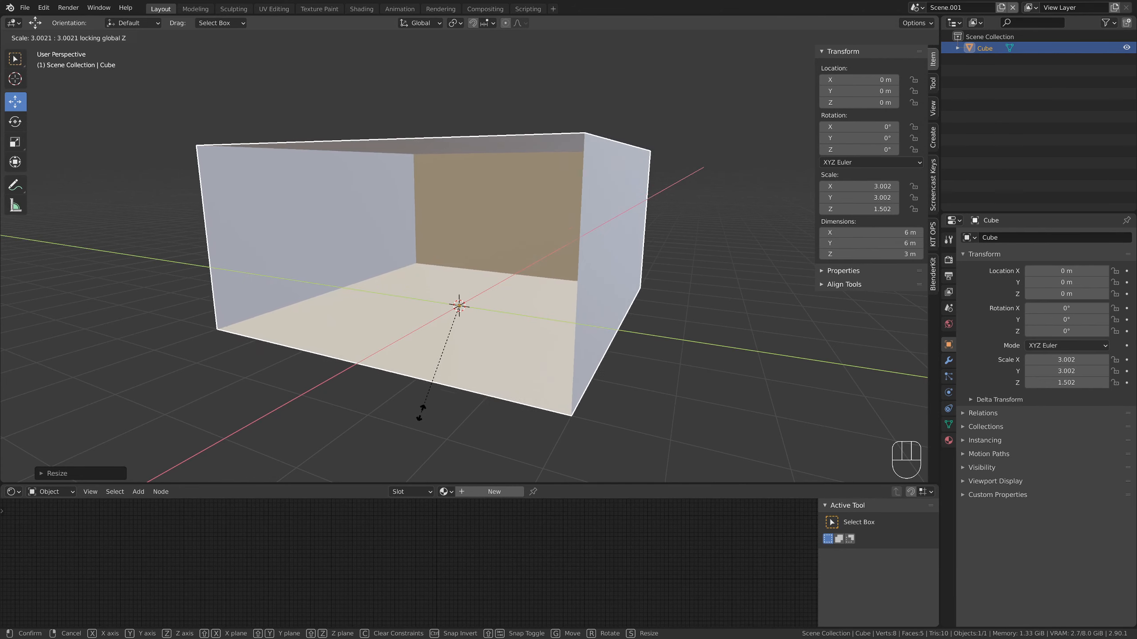
click(417, 447)
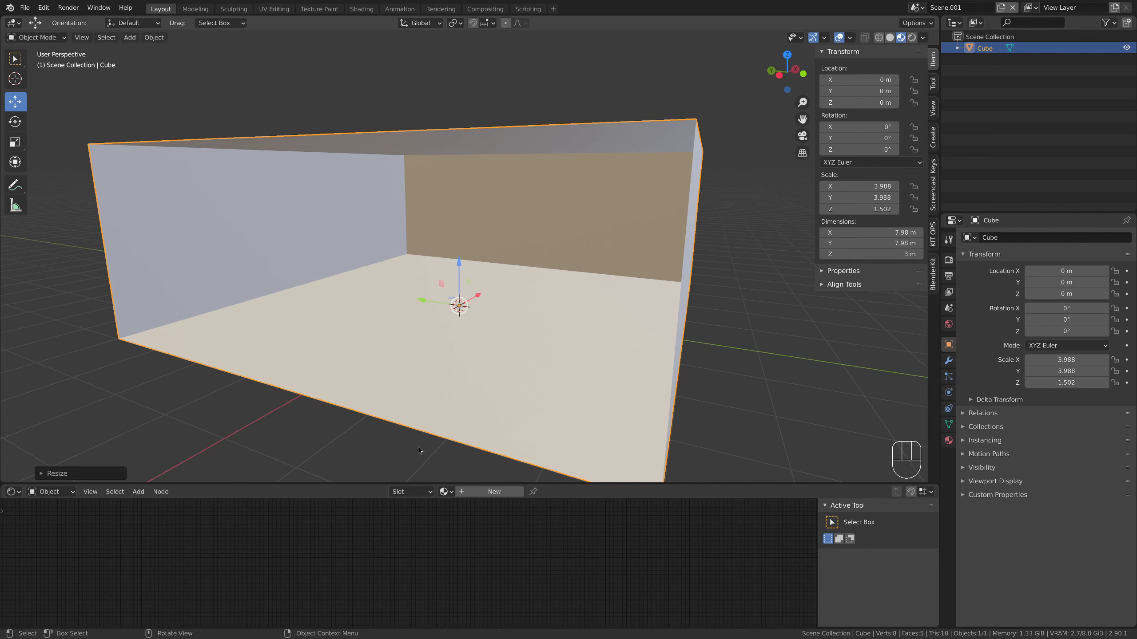
click(871, 232)
text(8)
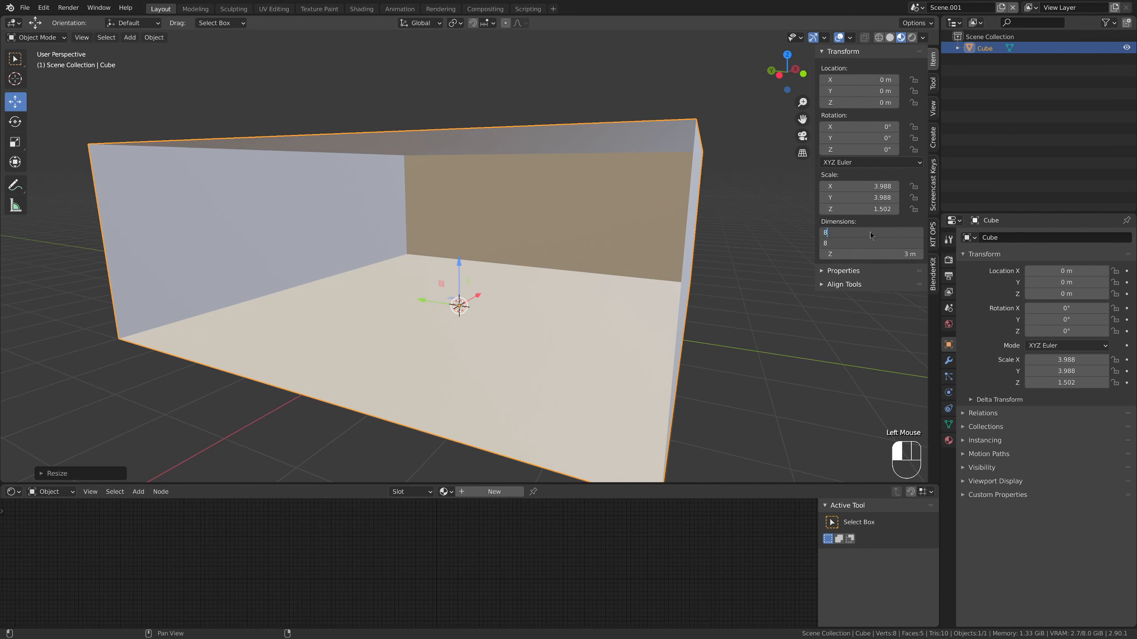
key(Return)
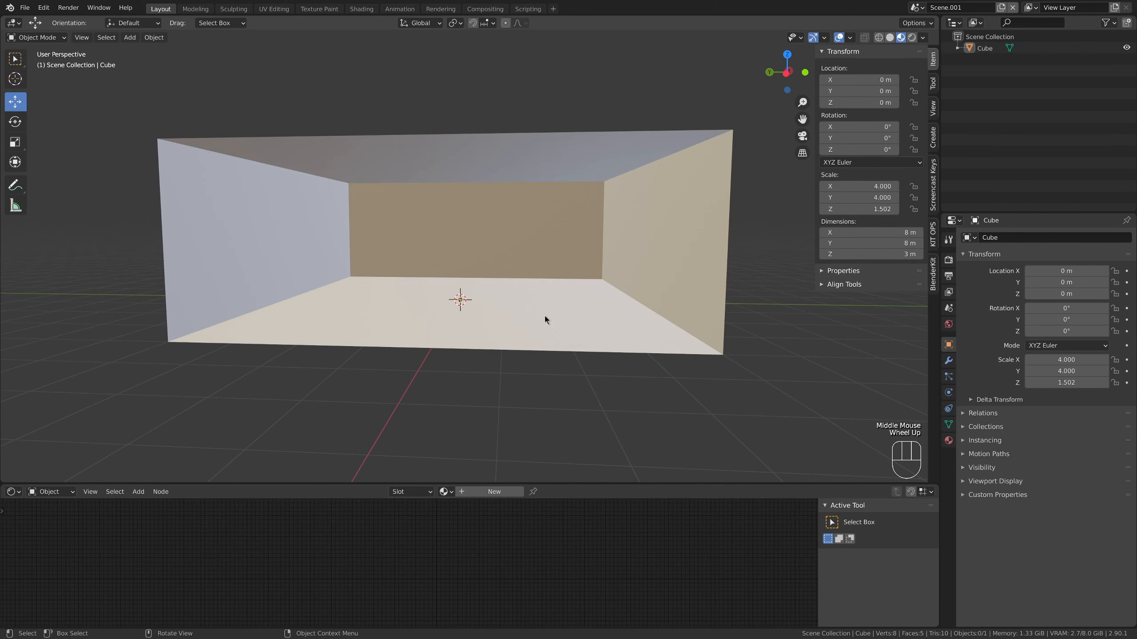
Separate the box's bottom face into its own object
middle_drag(570, 314, 522, 199)
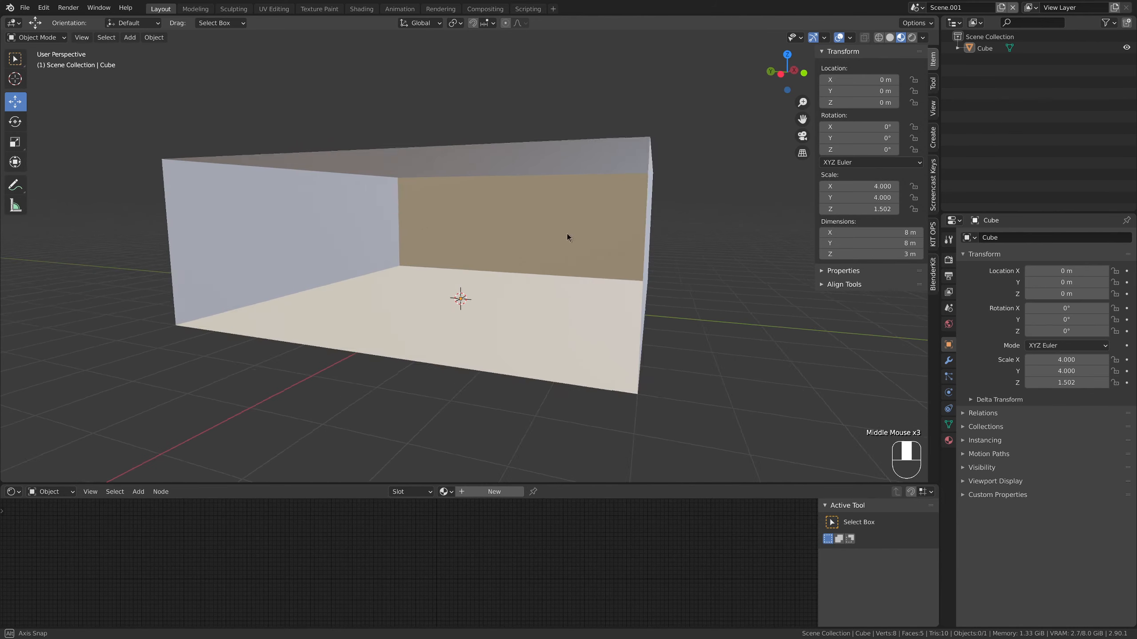
middle_drag(566, 233, 588, 241)
middle_drag(546, 305, 503, 315)
click(504, 314)
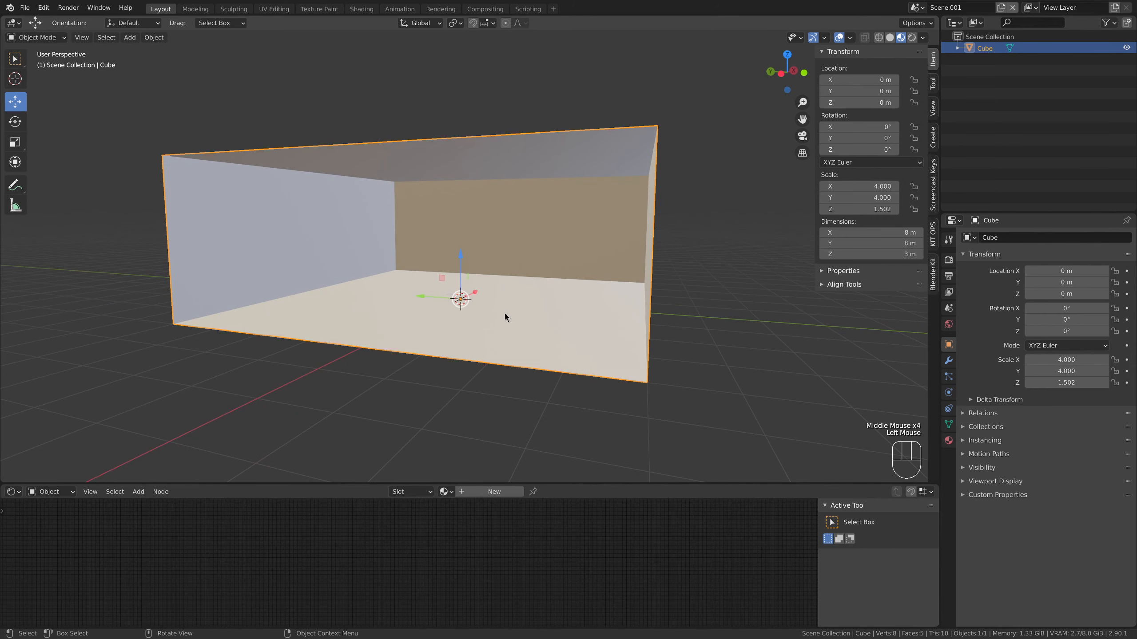
key(Tab)
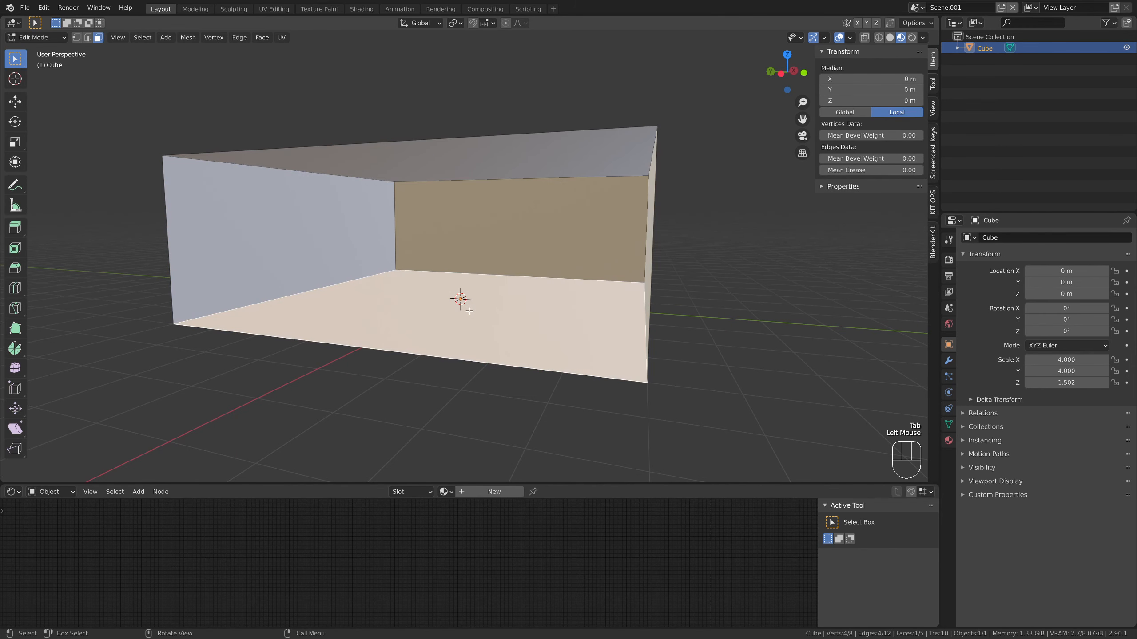
key(p)
click(469, 312)
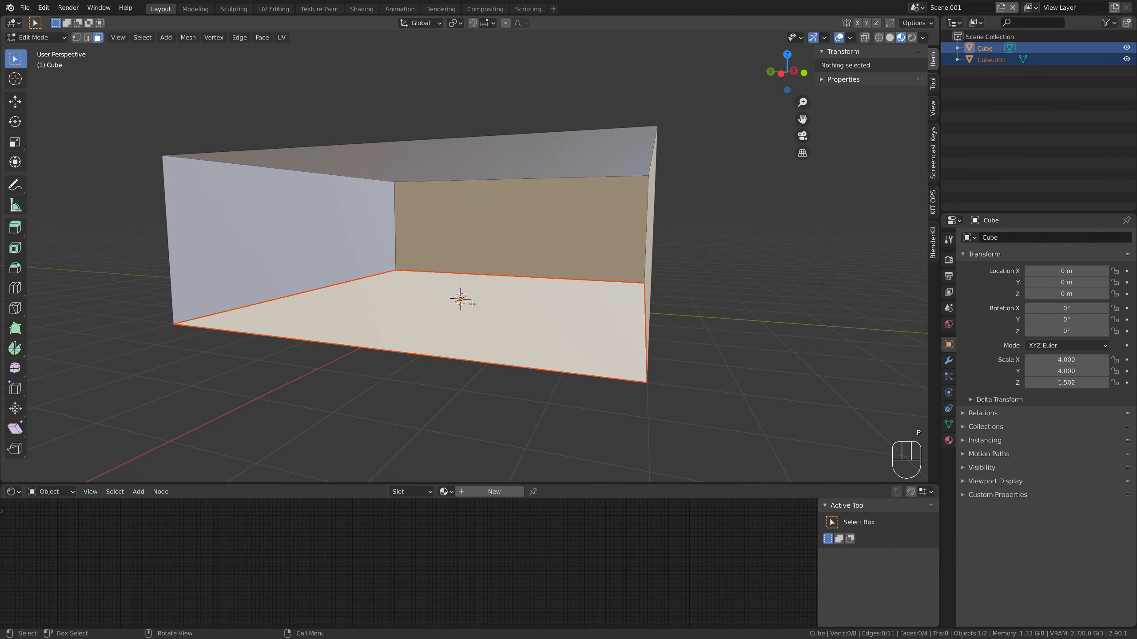
key(Tab)
click(724, 271)
click(589, 302)
click(602, 212)
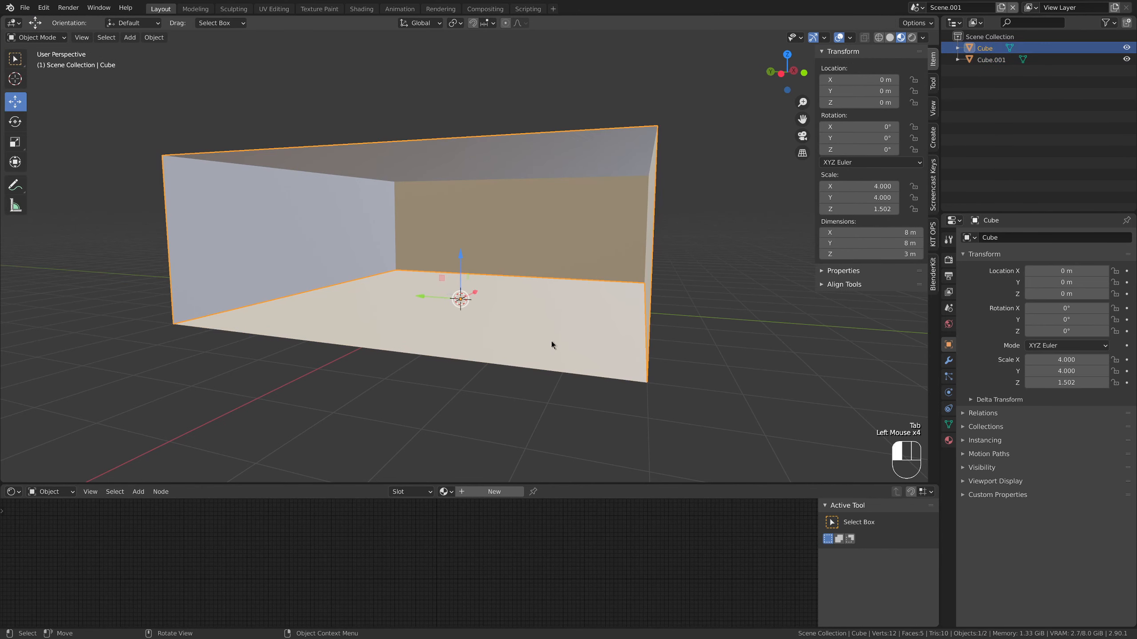
Rename the separated bottom plane "floor" and the remaining walls and ceiling object "room"
click(551, 341)
double_click(982, 60)
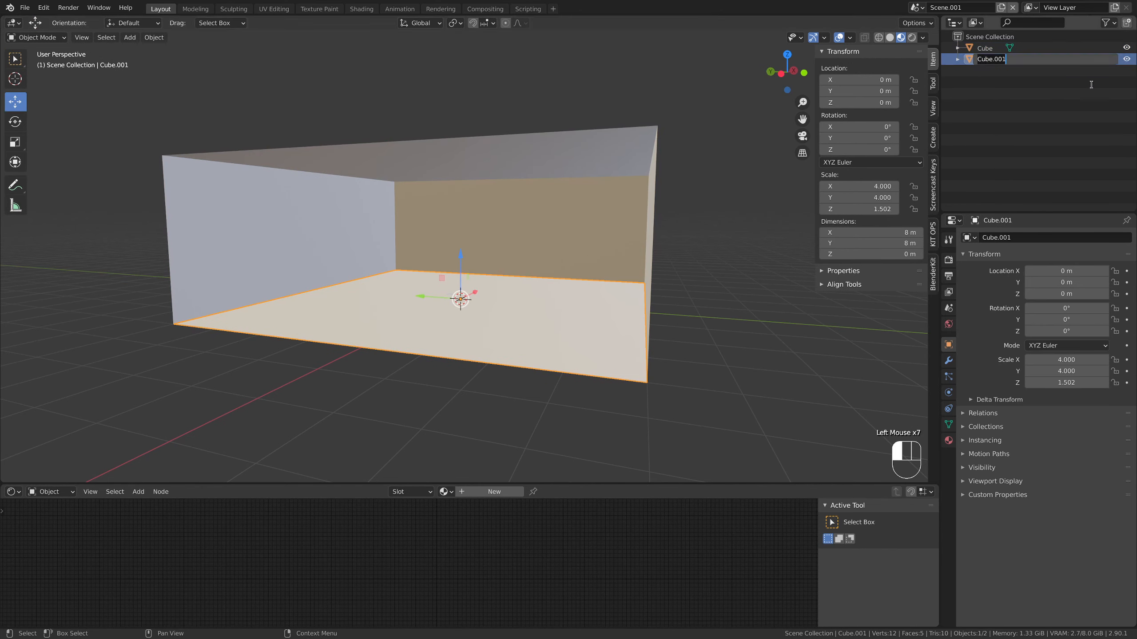
text(floor)
key(Return)
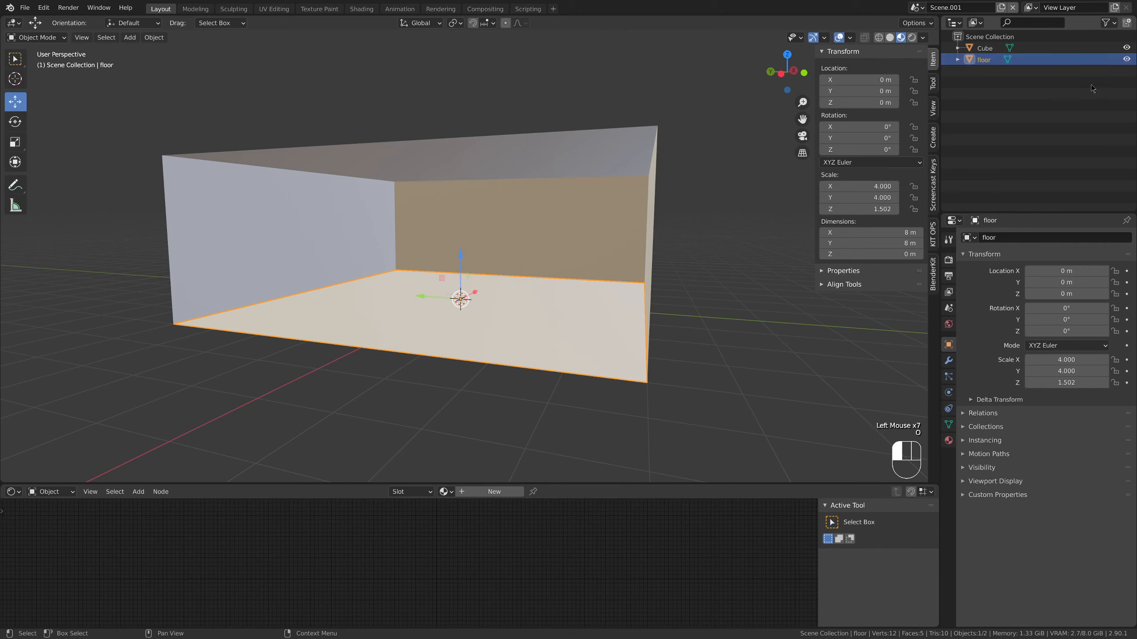
click(650, 190)
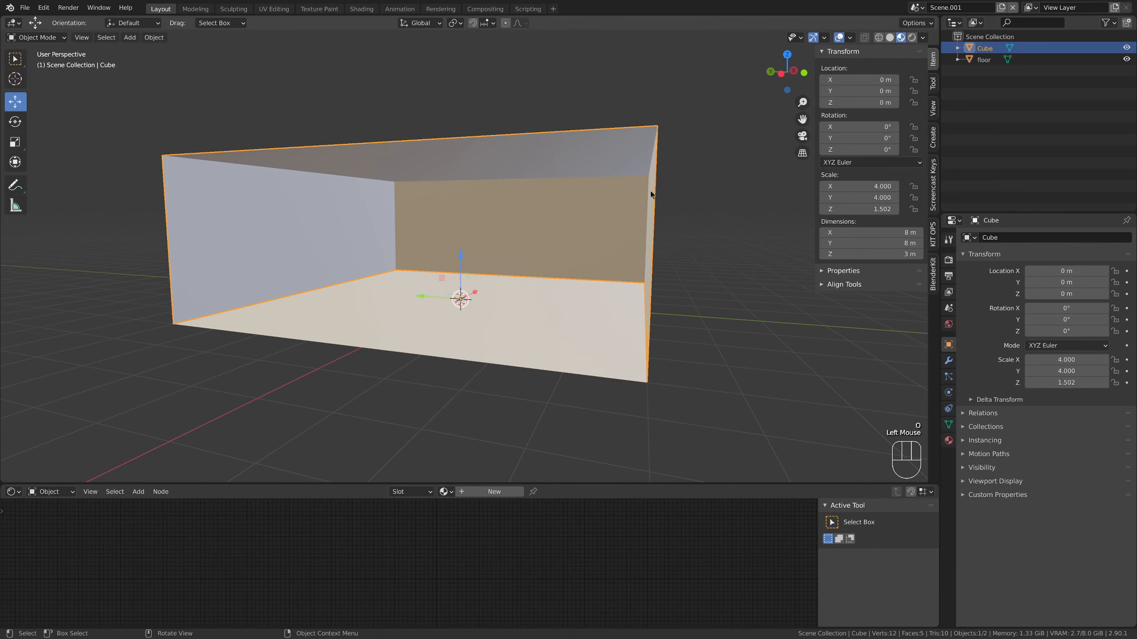
double_click(987, 47)
text(room)
key(Return)
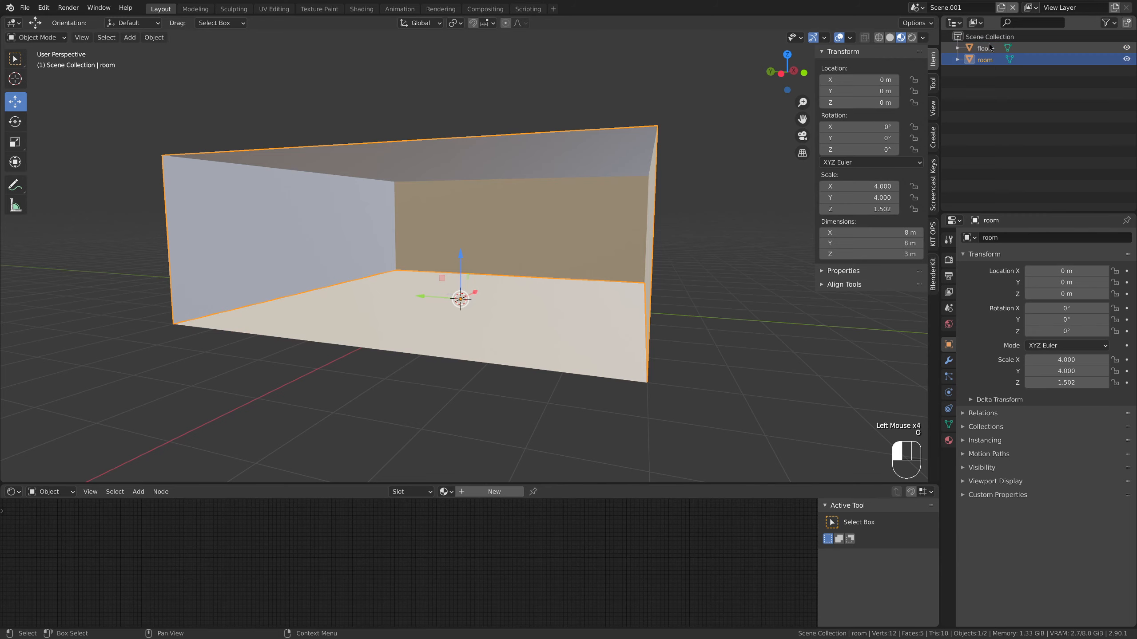
Add one horizontal loop cut around the room's walls just above the floor, at about 0.085 m local Z, and switch to face selection
click(564, 257)
middle_drag(564, 258, 755, 312)
click(755, 313)
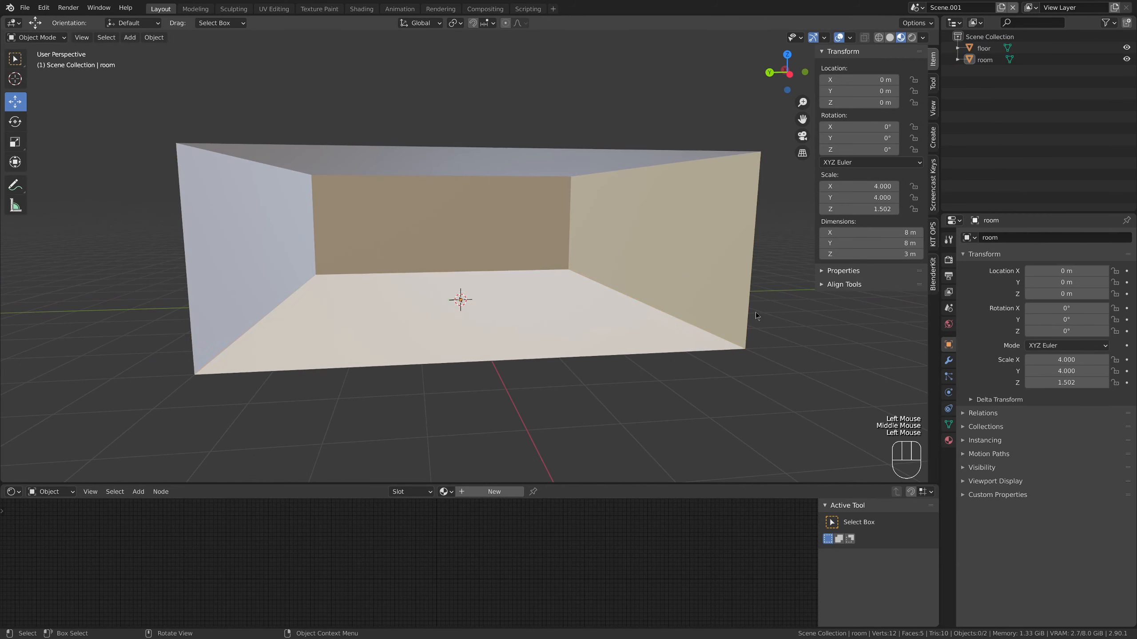
scroll(529, 297, up, 4)
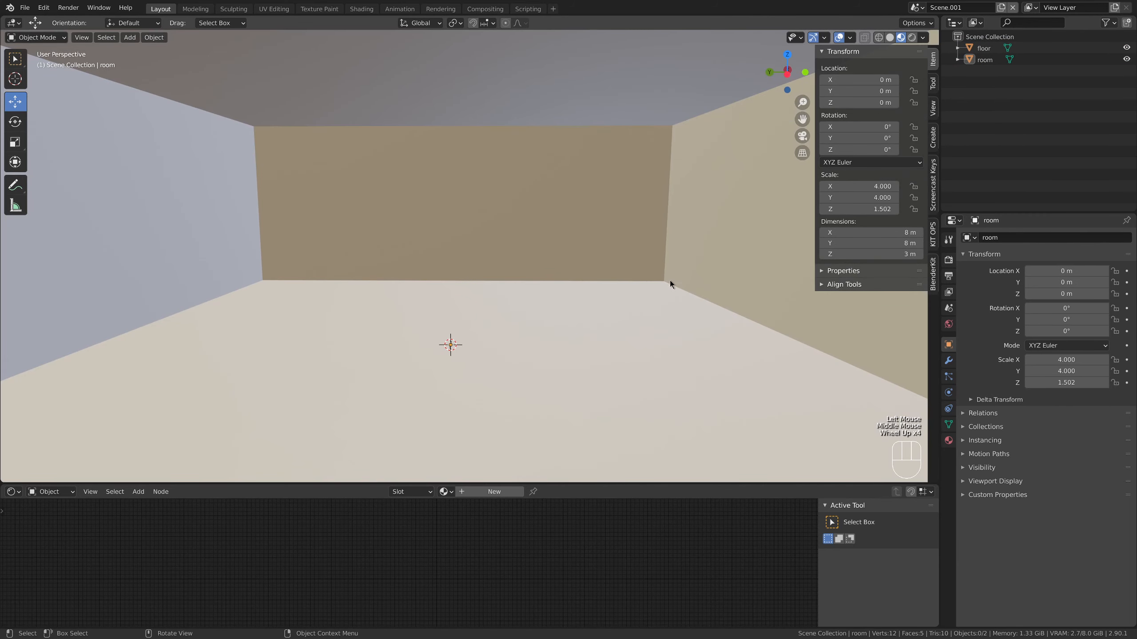
scroll(743, 310, down, 4)
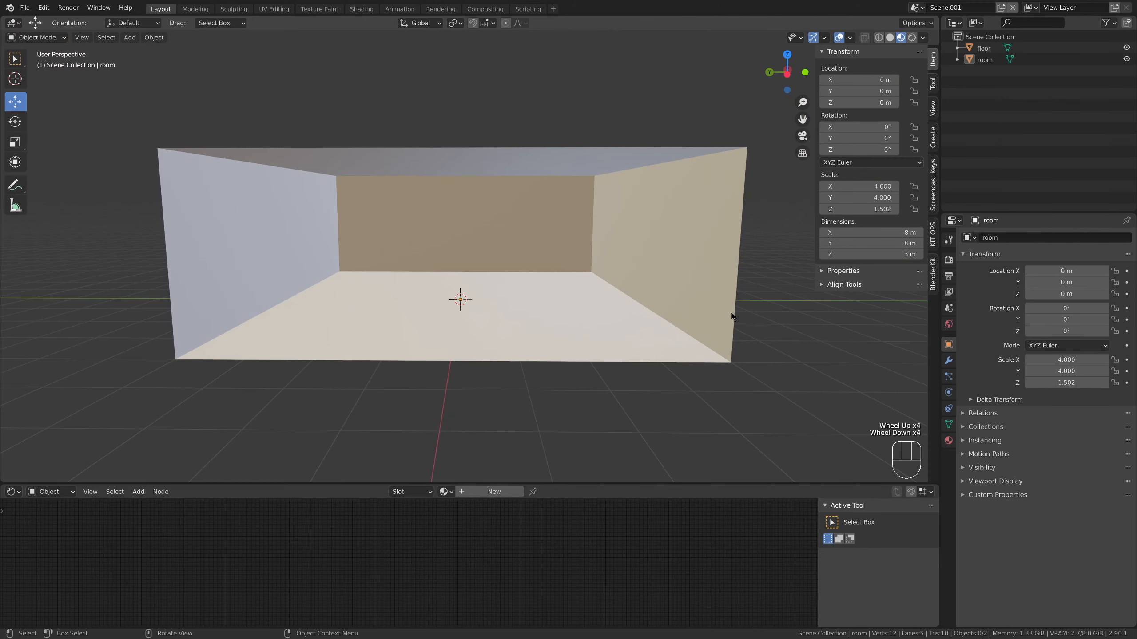
middle_drag(714, 320, 692, 310)
scroll(698, 310, up, 2)
scroll(707, 309, down, 1)
click(689, 309)
key(Tab)
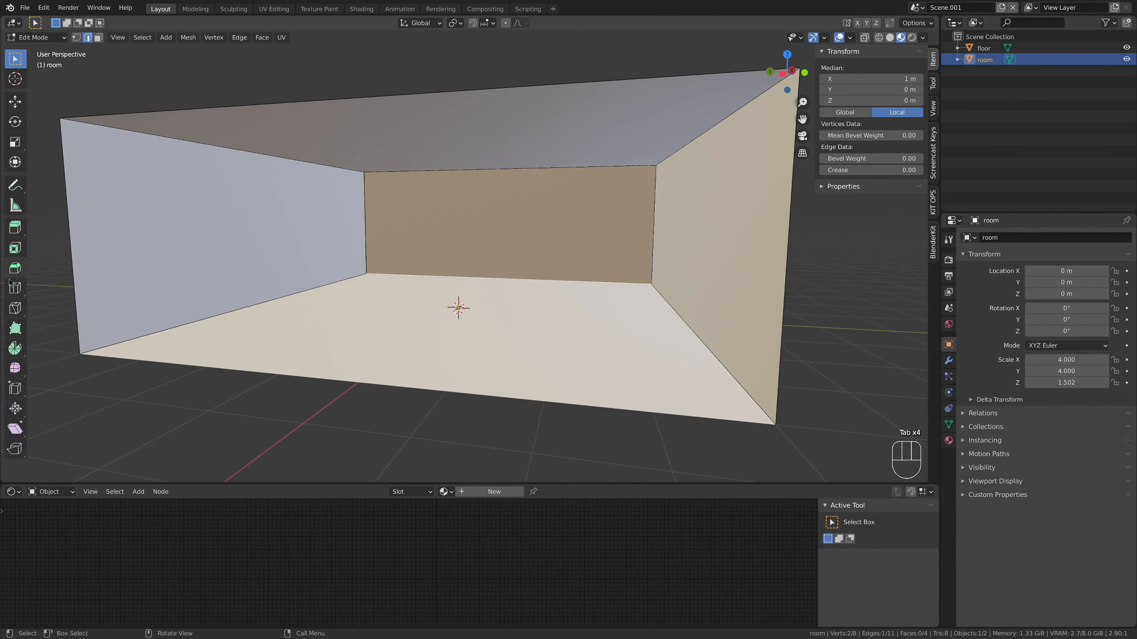
click(15, 287)
drag(81, 288, 94, 386)
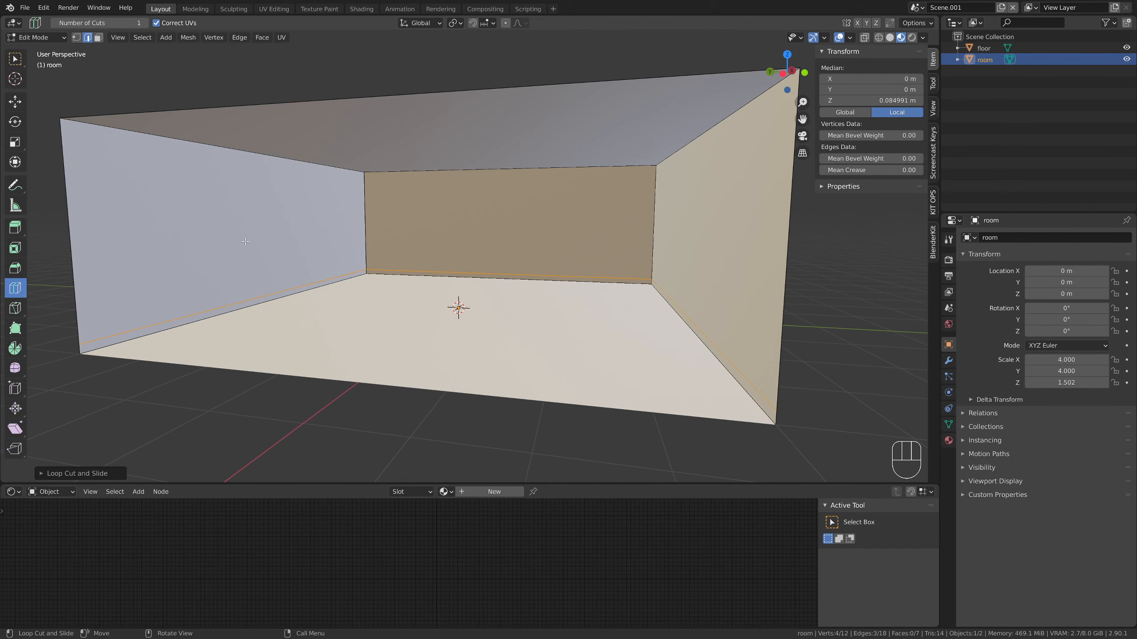
click(99, 38)
click(15, 58)
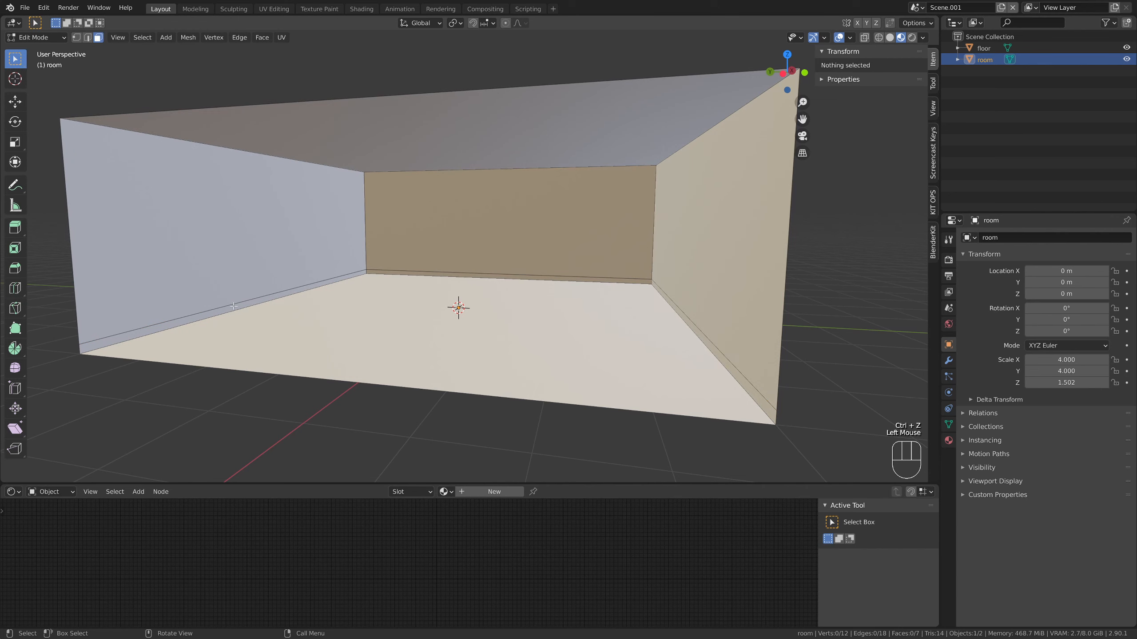
Extrude the three narrow strip faces along the base of the walls slightly, using Extrude Along Normals
click(268, 298)
shift+click(513, 275)
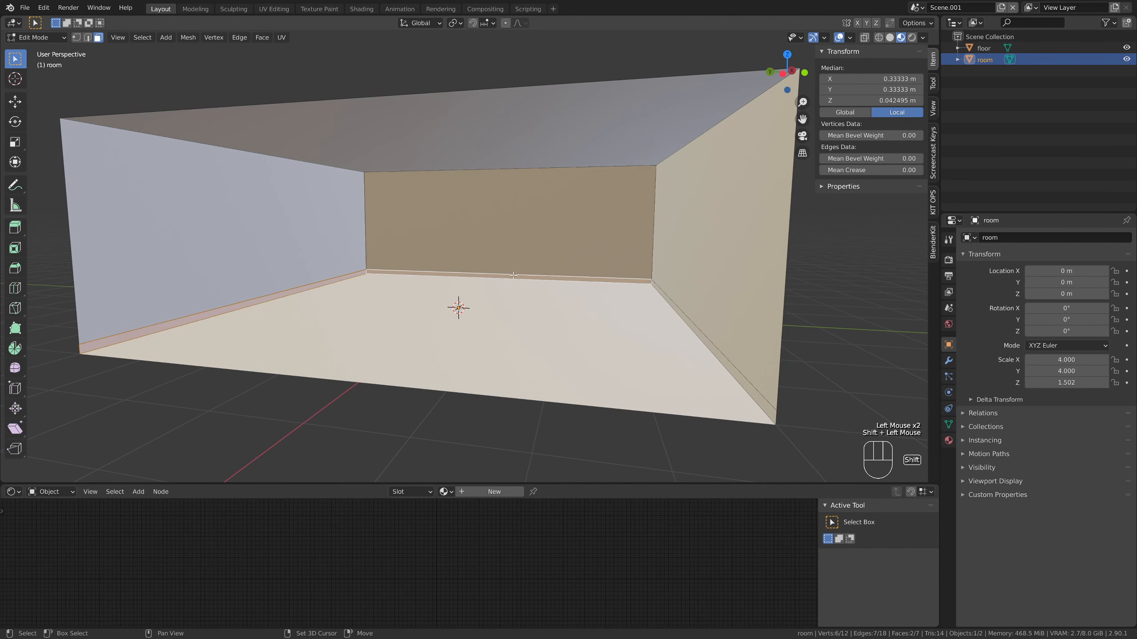
shift+click(680, 309)
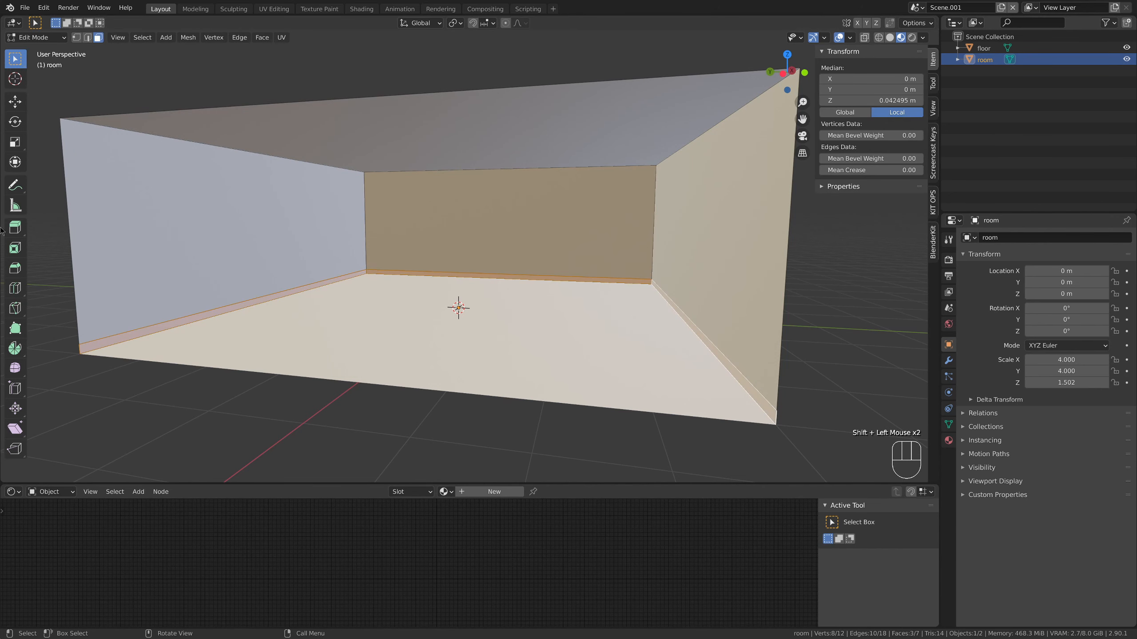
click(15, 230)
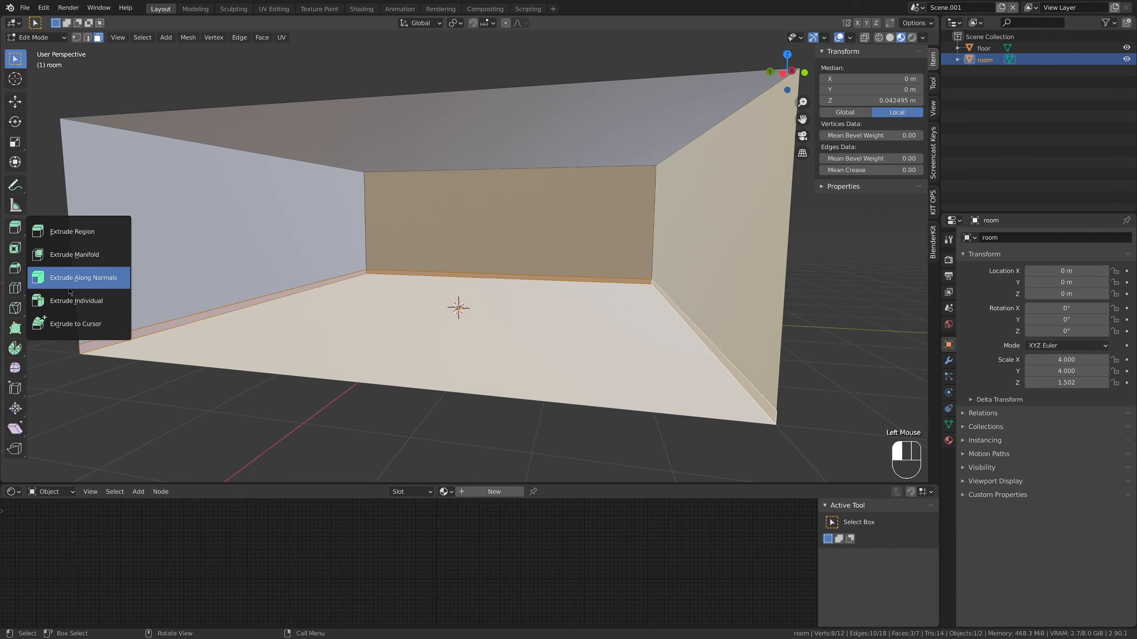
click(70, 291)
drag(472, 293, 472, 295)
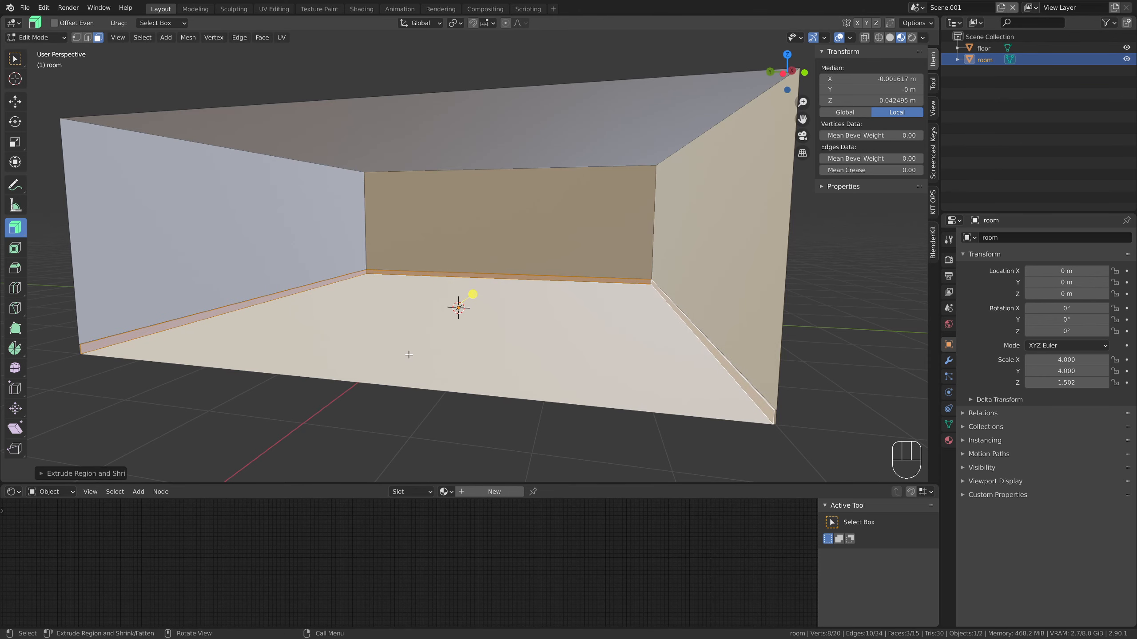
key(Tab)
key(Tab)
click(561, 451)
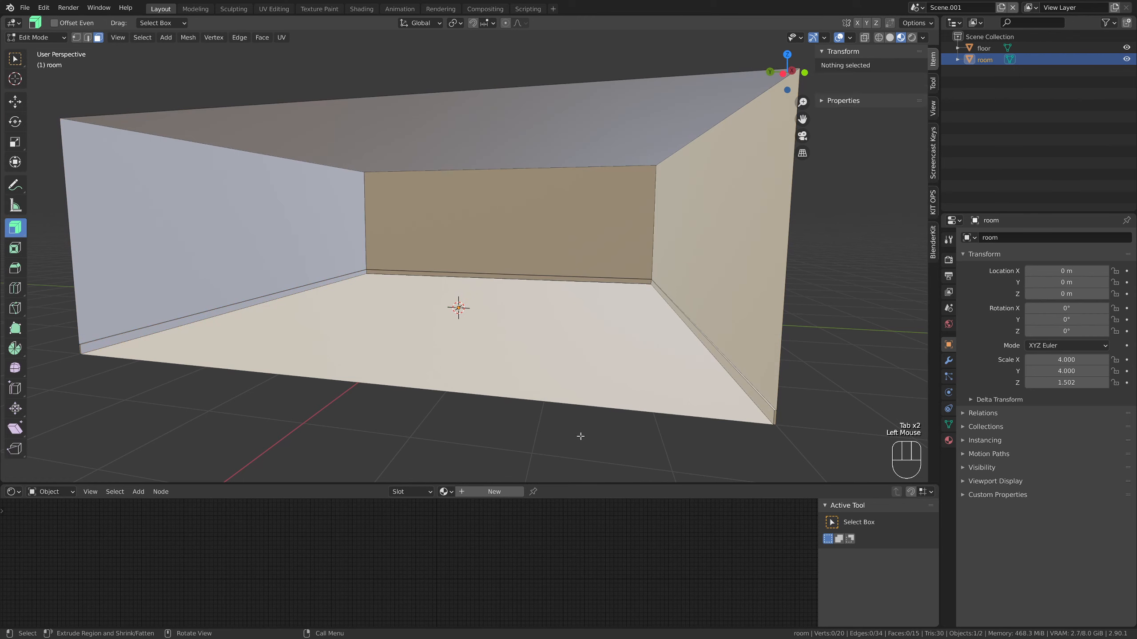
Separate the three large wall faces above the skirting strip into their own object
key(Tab)
click(737, 374)
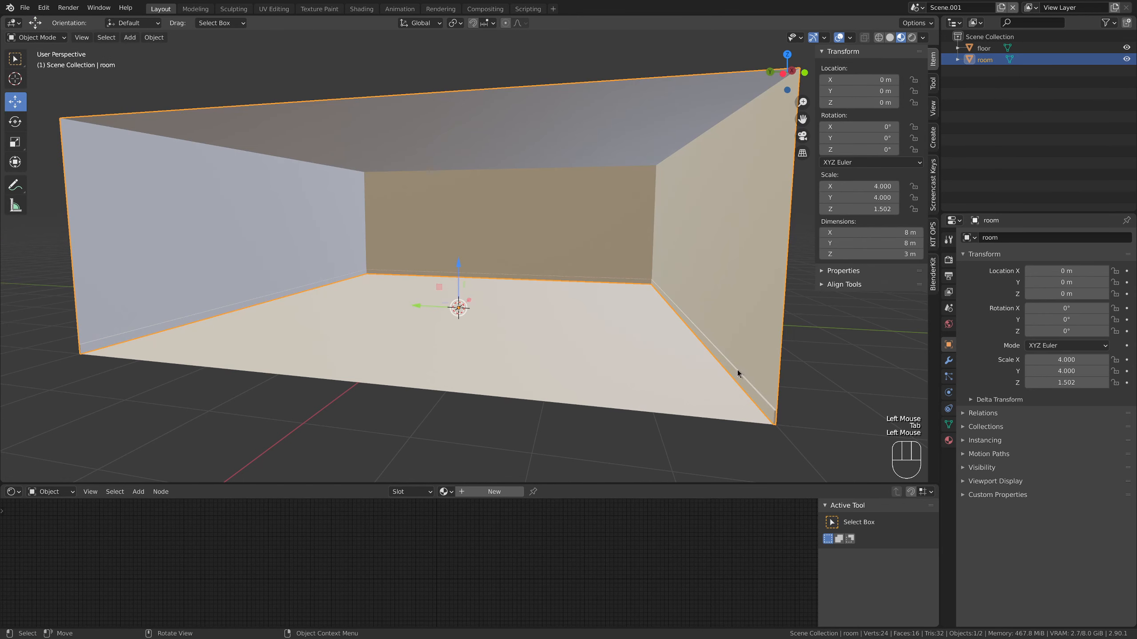
key(Tab)
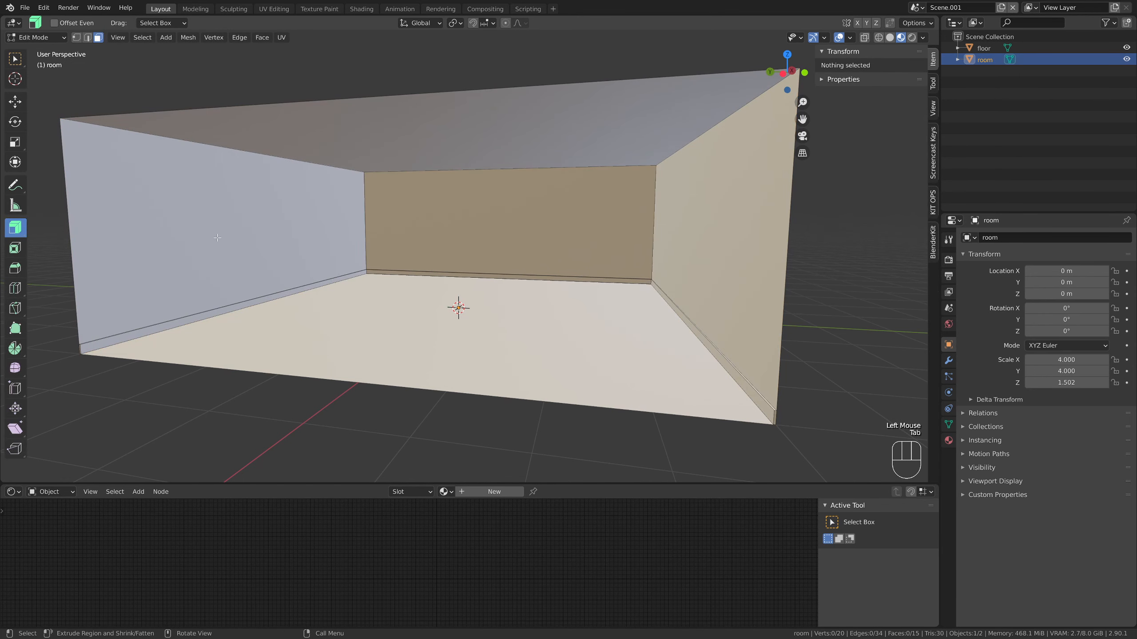
click(226, 223)
shift+click(394, 224)
shift+click(472, 225)
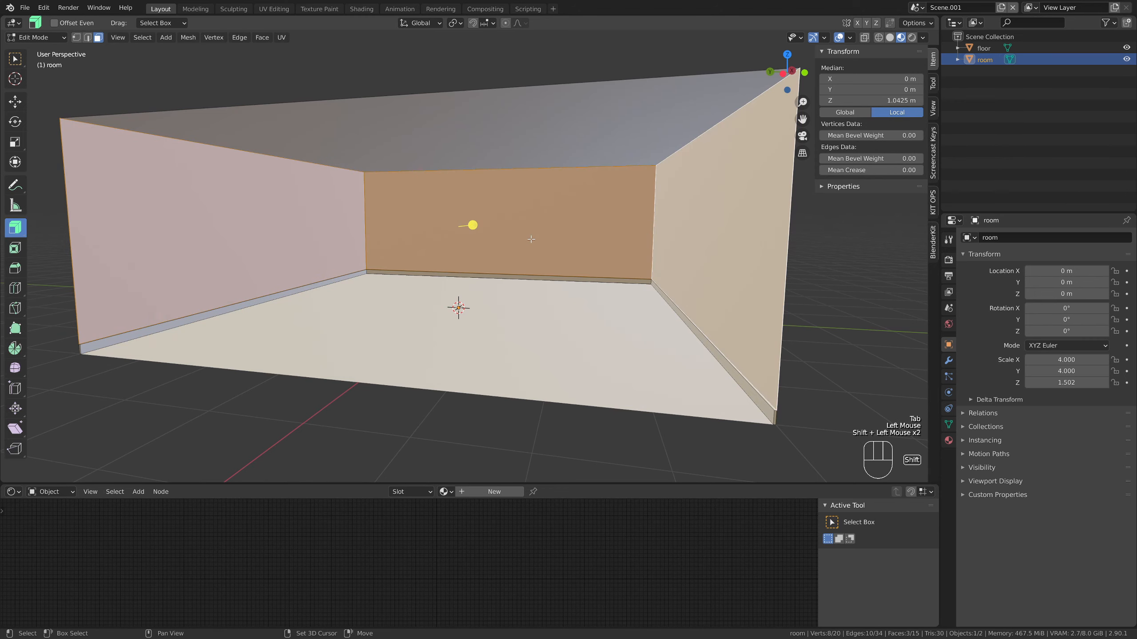
key(p)
click(504, 237)
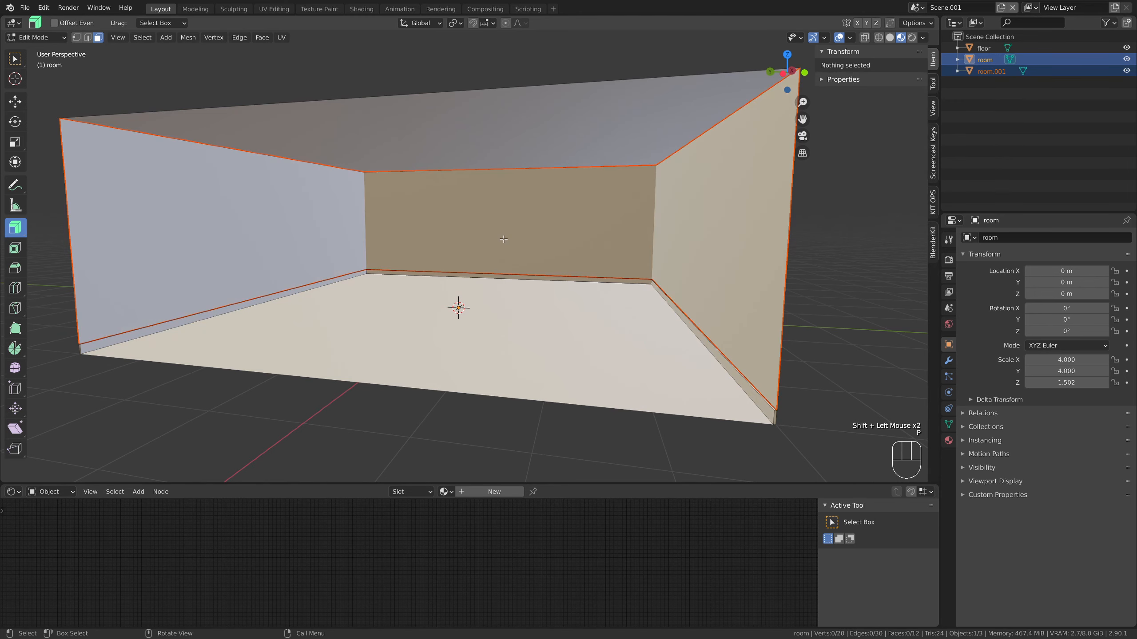
key(Tab)
Rename the separated wall faces object "walls"
click(828, 340)
click(755, 316)
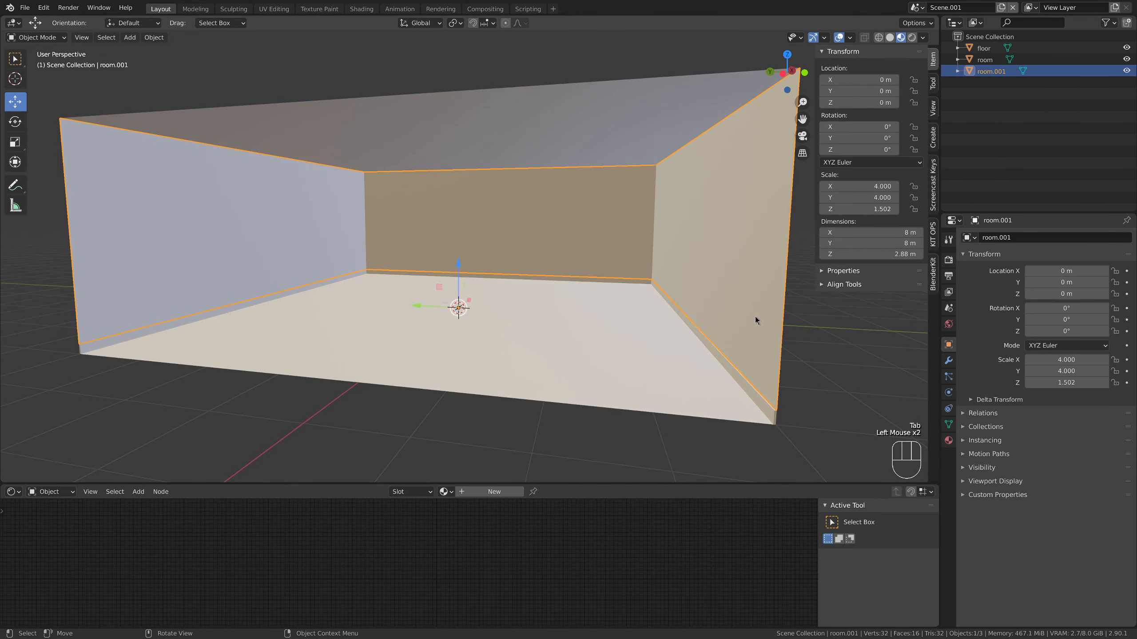
double_click(987, 71)
text(wa)
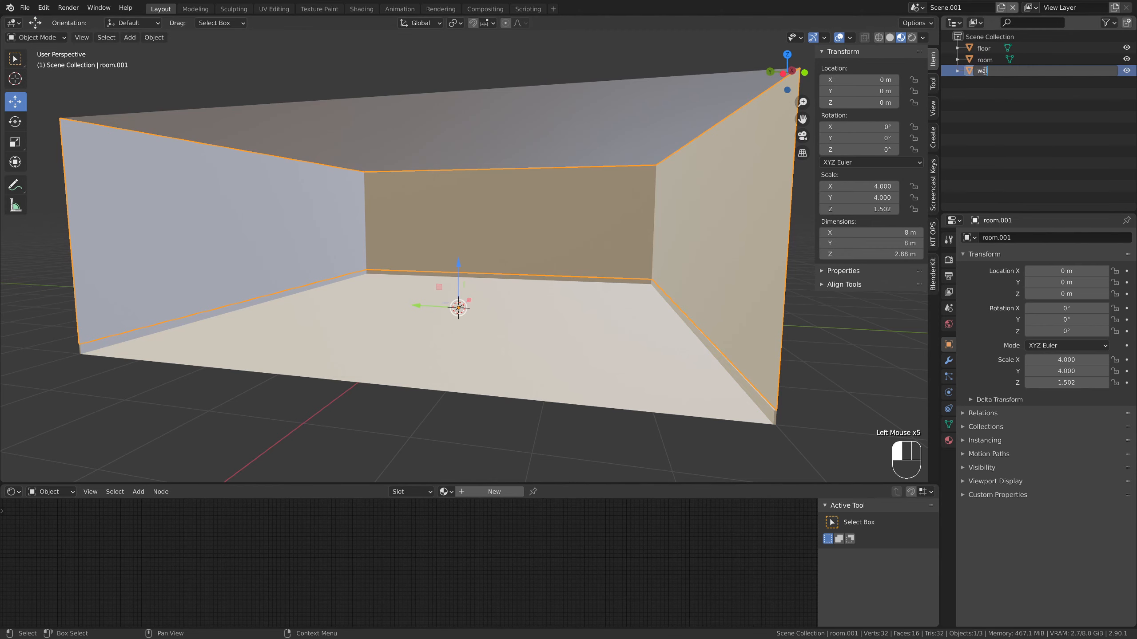
text(lls)
key(Return)
Separate the ceiling face from the room object into its own object
click(597, 138)
key(Tab)
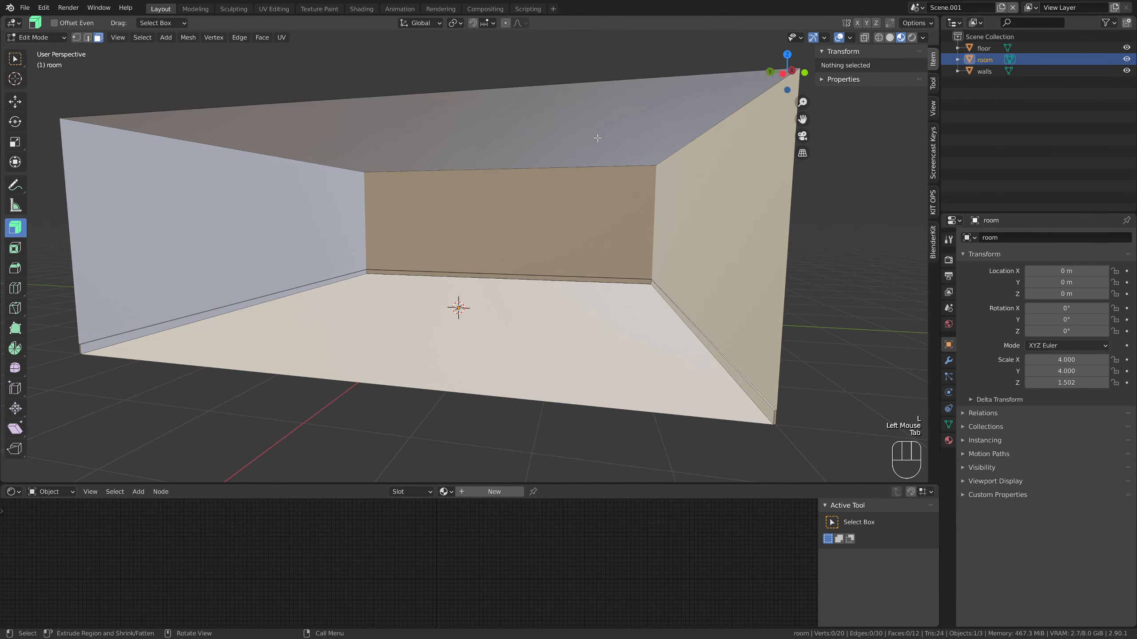
click(535, 137)
key(p)
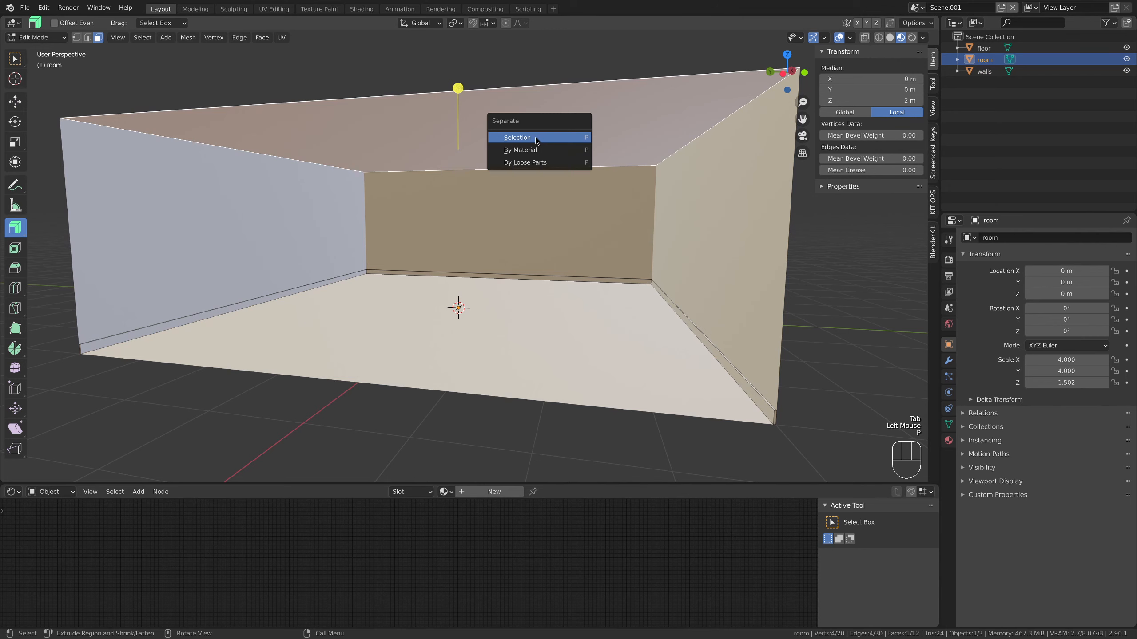
click(536, 138)
key(Tab)
Rename the separated ceiling object "celing"
click(537, 139)
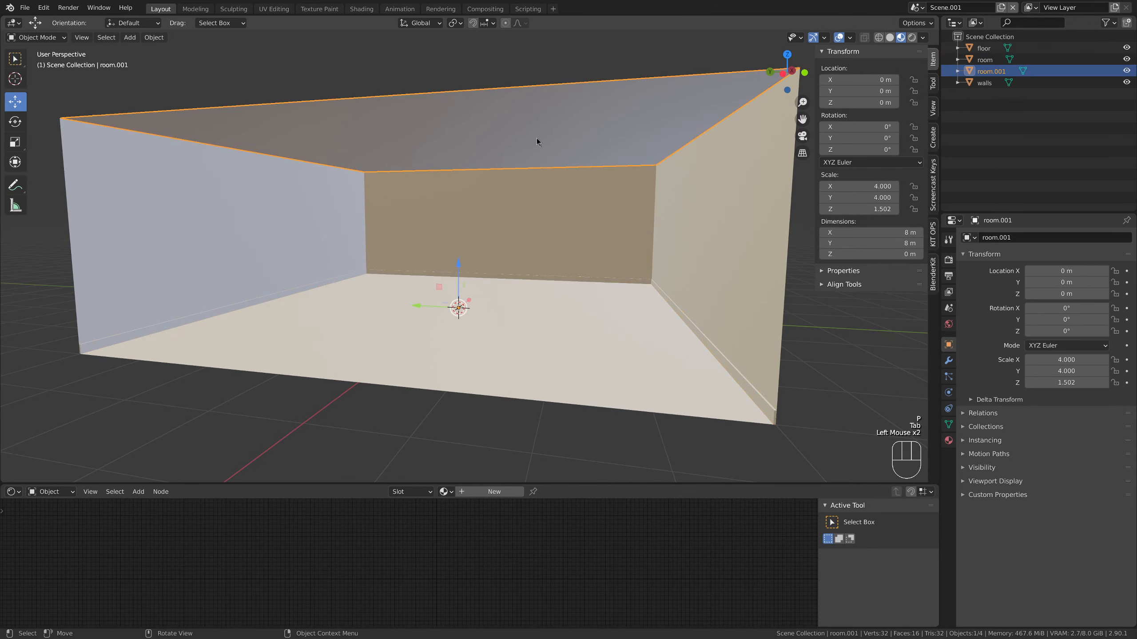
double_click(986, 71)
text(ce)
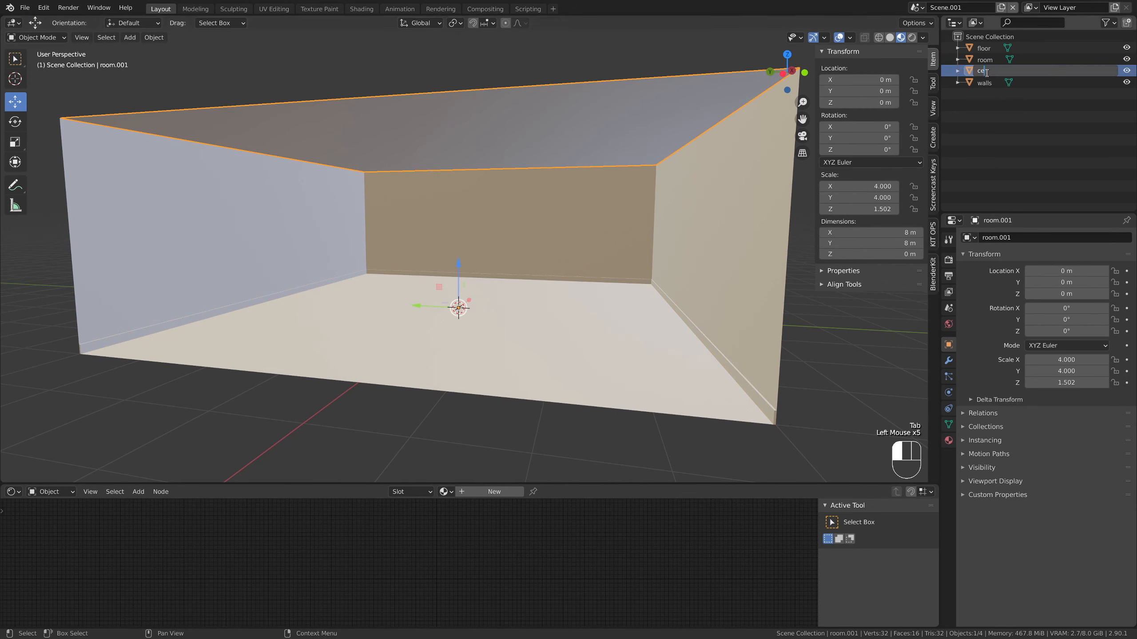
text(ling)
key(Return)
Rename the remaining skirting strip object "walls frame"
click(677, 310)
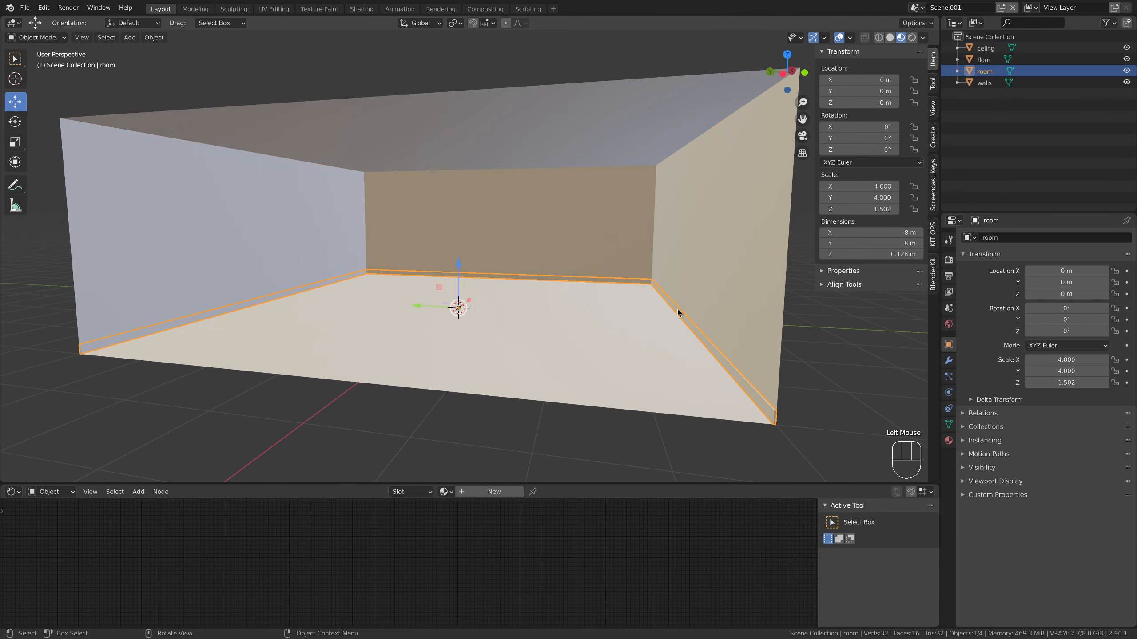
double_click(987, 70)
text(walls)
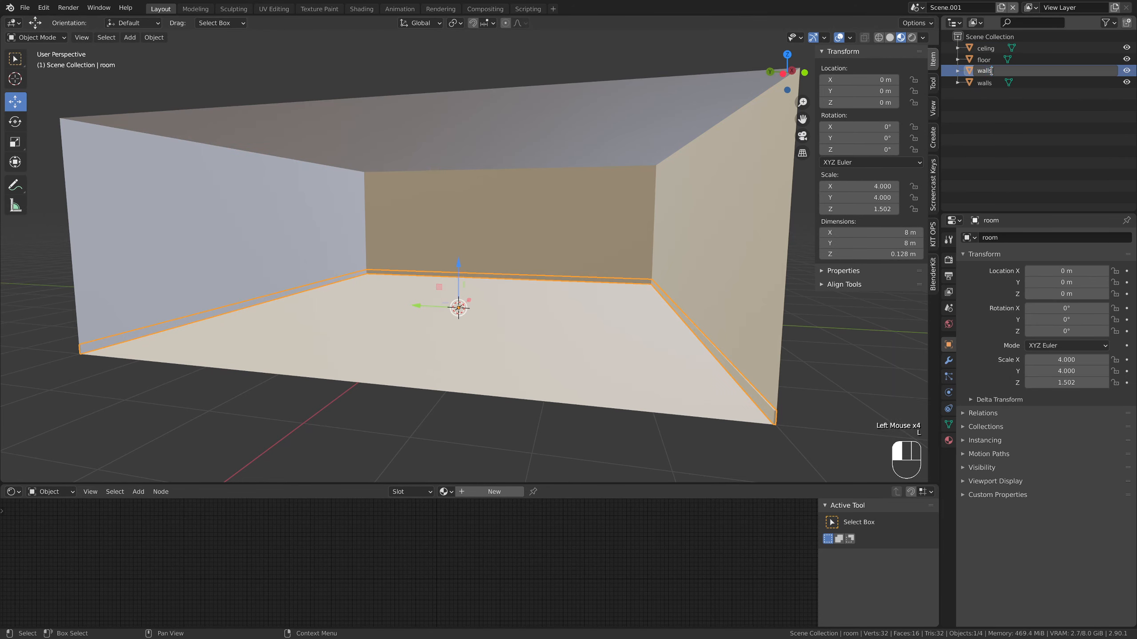
text( frame)
key(Return)
Search the add-on preferences for "blenderkit" and make sure the BlenderKit Online Asset Library is enabled
click(414, 406)
middle_drag(415, 406, 460, 405)
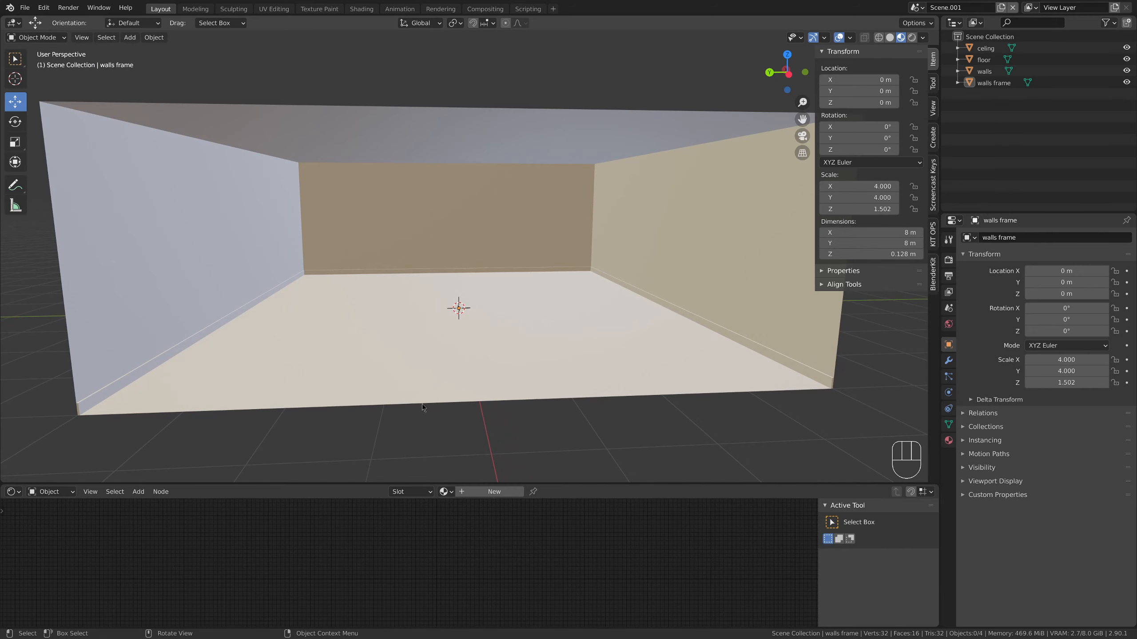
middle_drag(422, 407, 455, 407)
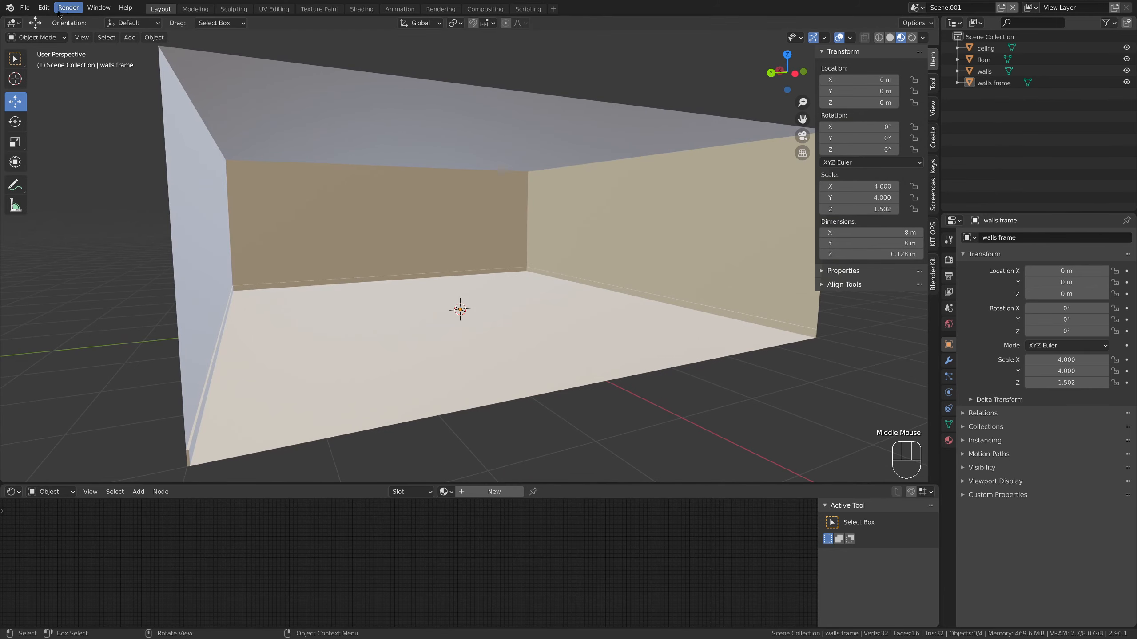
click(44, 8)
click(60, 167)
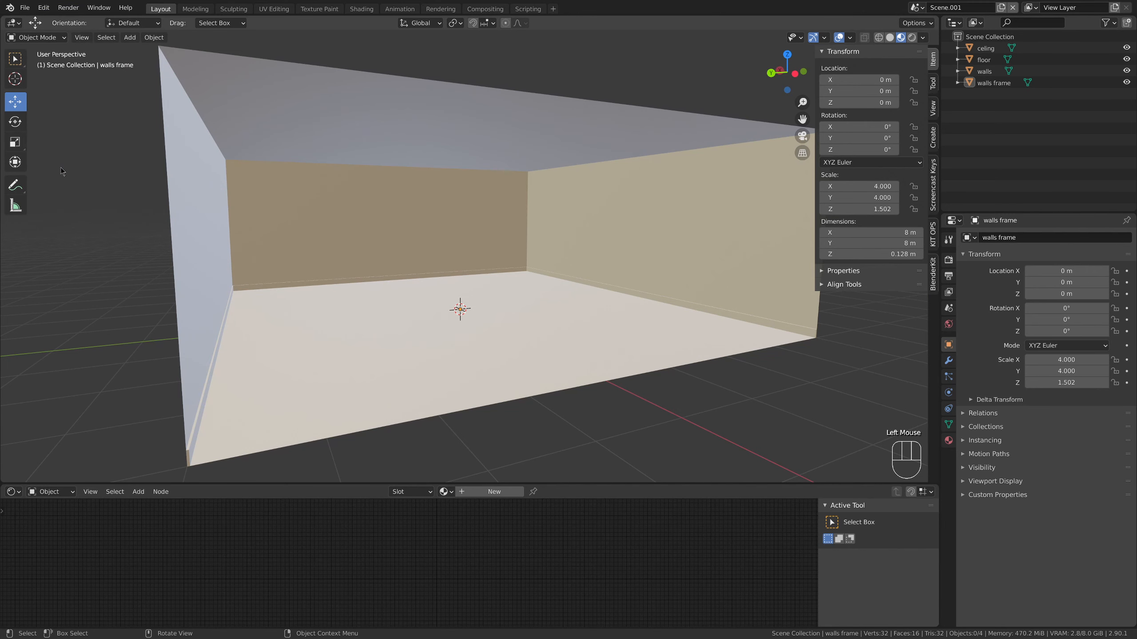
click(708, 131)
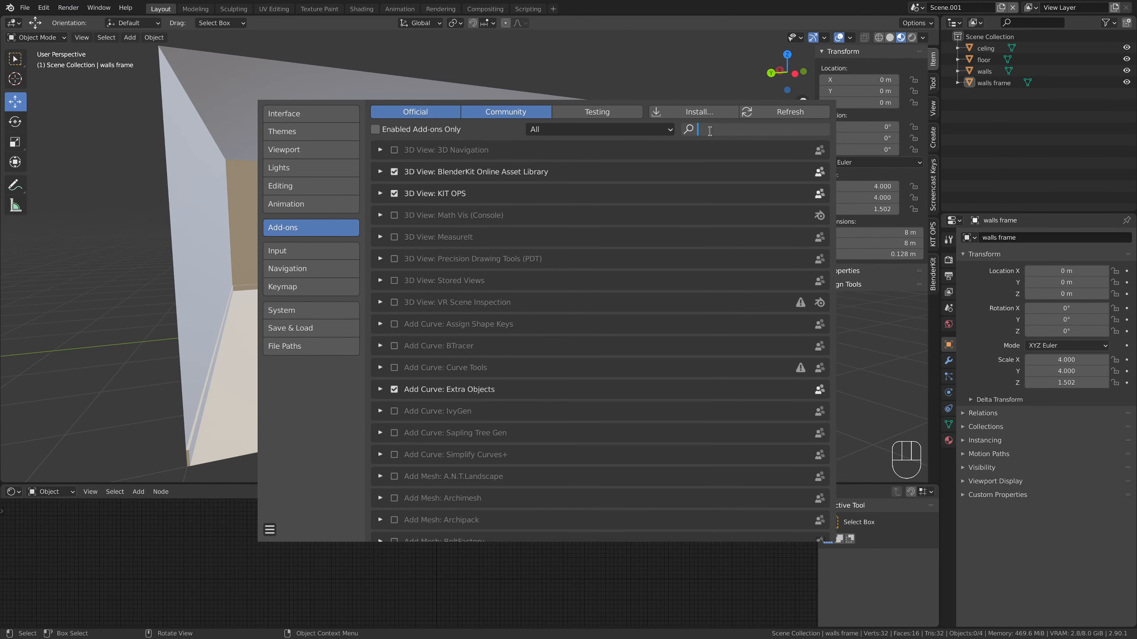
text(blenderkit)
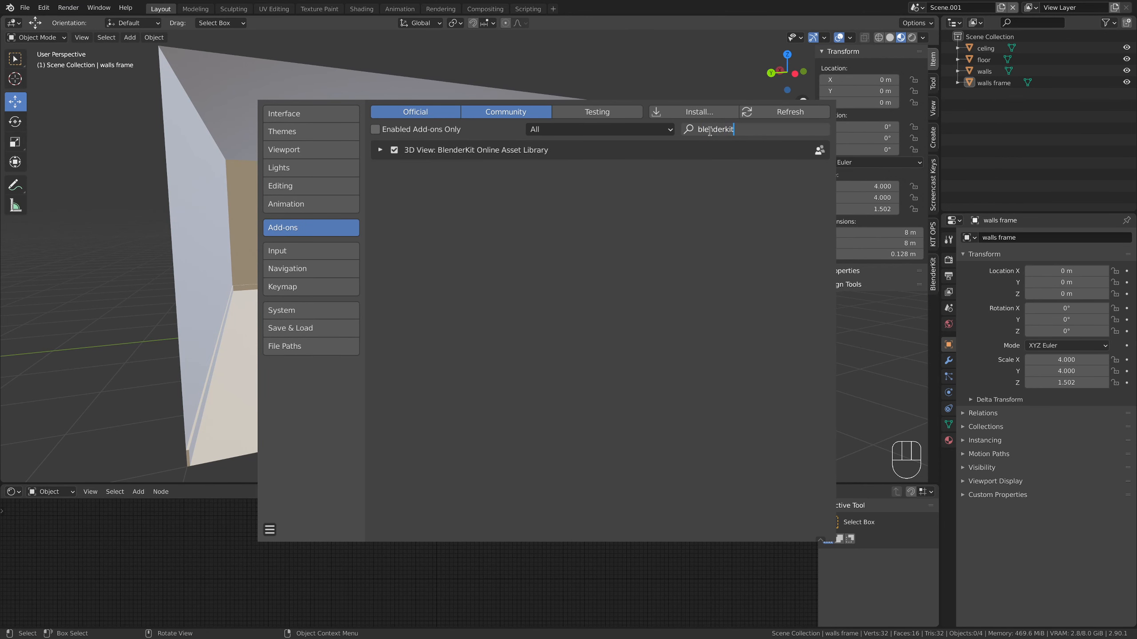
click(394, 149)
click(394, 149)
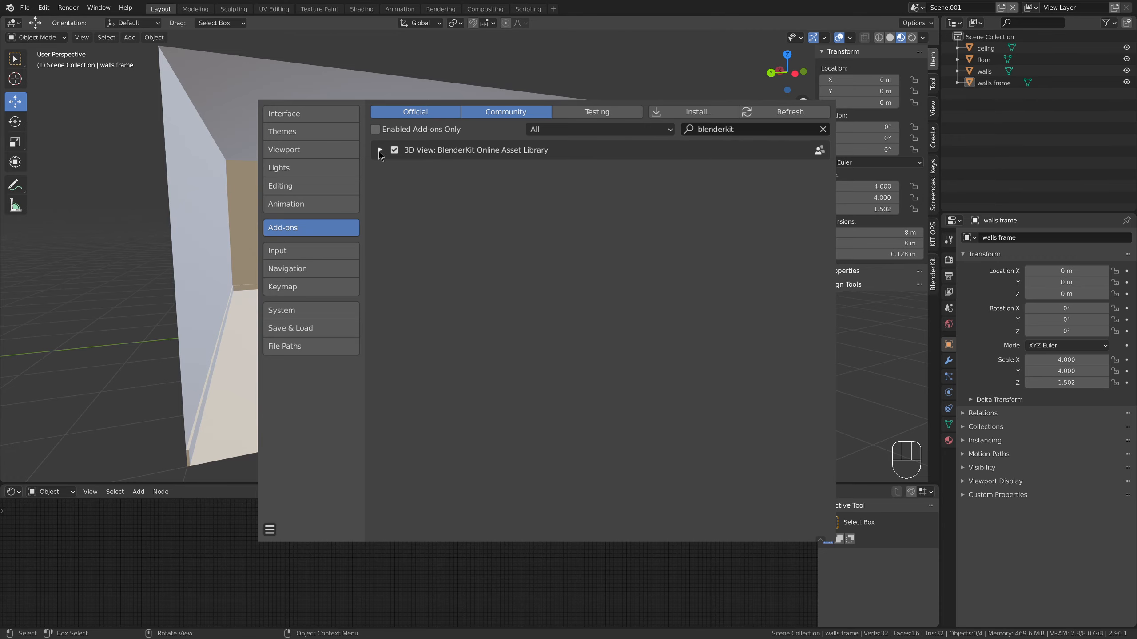
key(alt+F4)
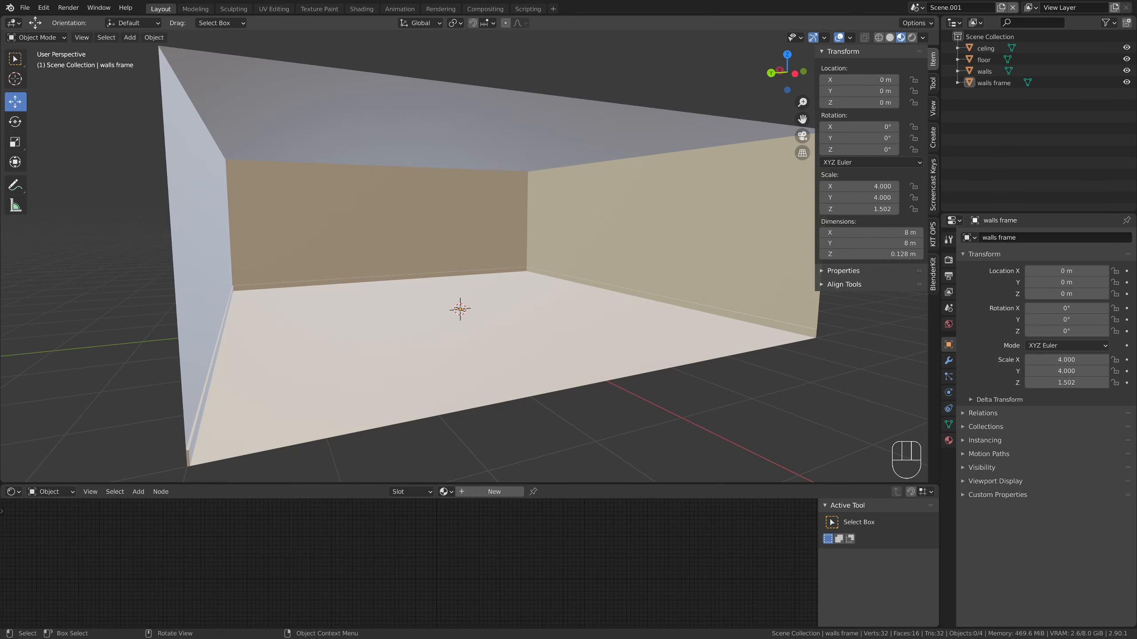
Switch to the web browser to view the blenderkit.com home page and return to Blender
key(alt+Tab)
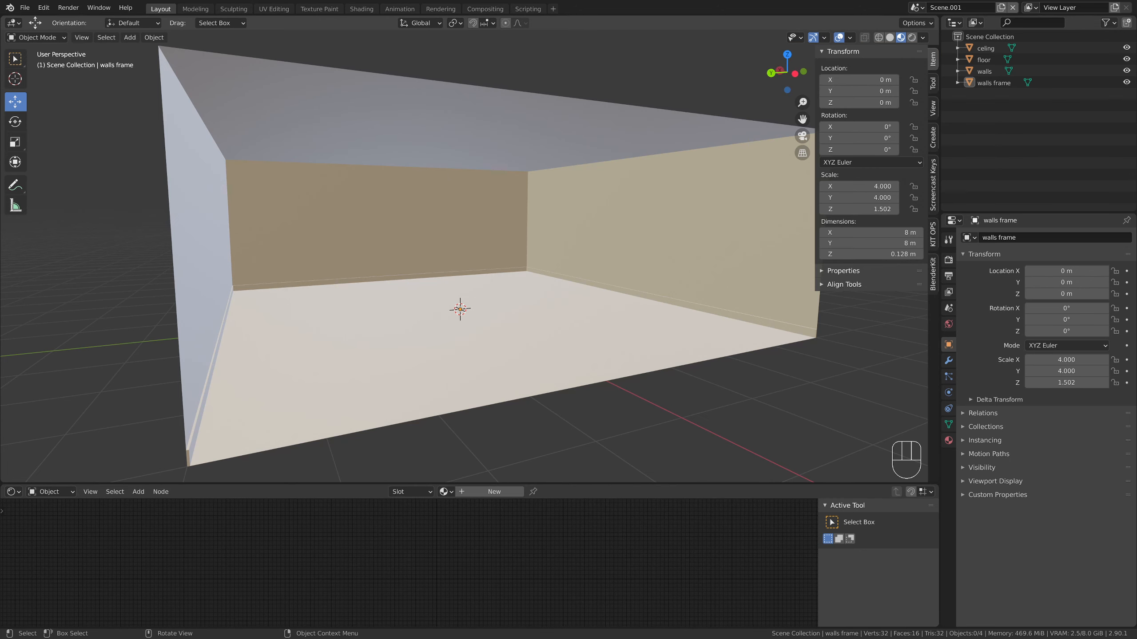
middle_drag(529, 289, 529, 289)
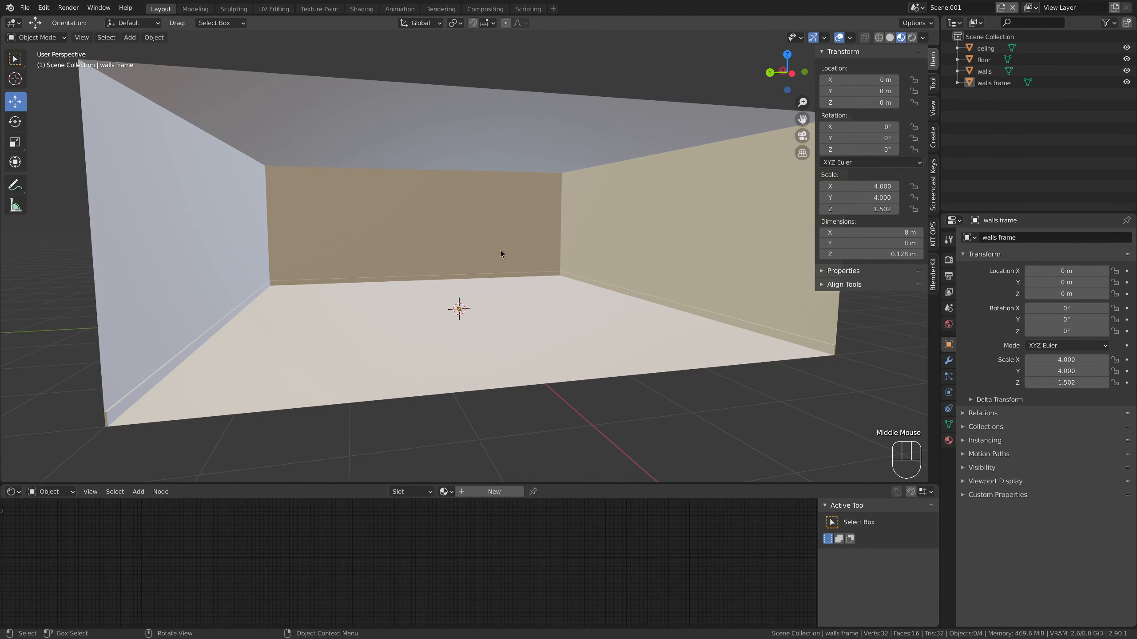
Search BlenderKit's materials for "plaster" and apply the "plaster white" material to the walls
click(933, 275)
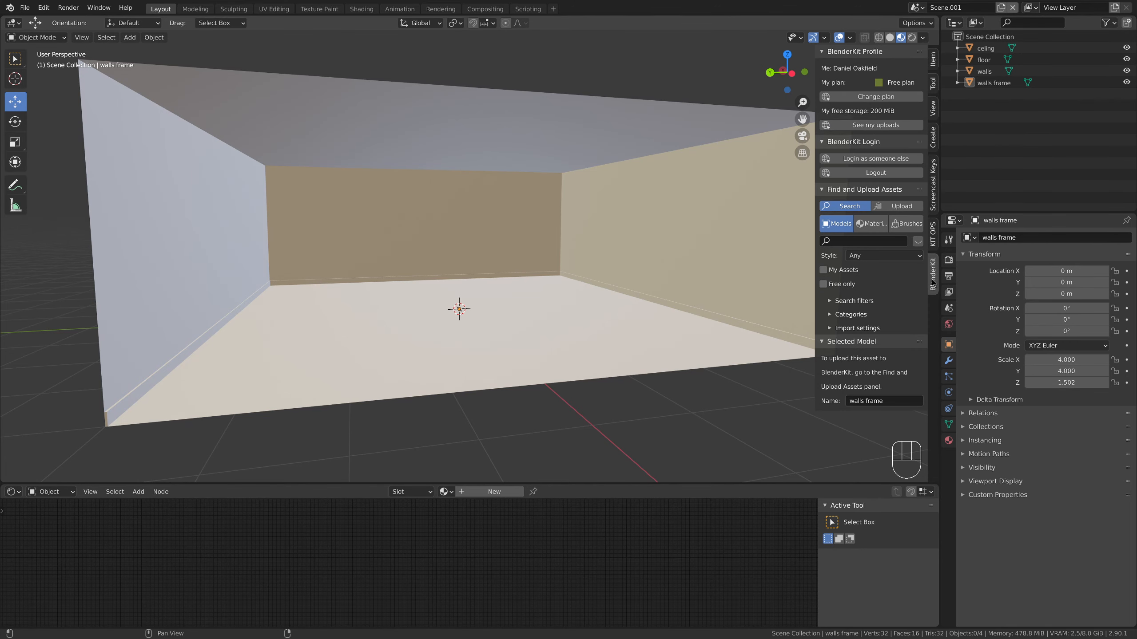
click(876, 226)
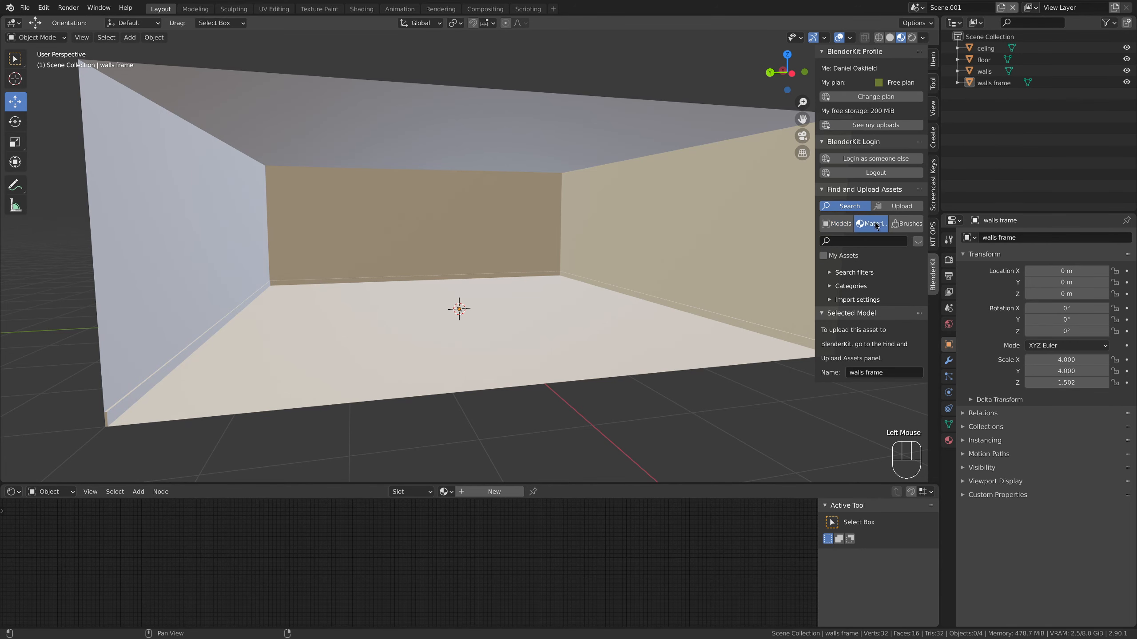
click(872, 242)
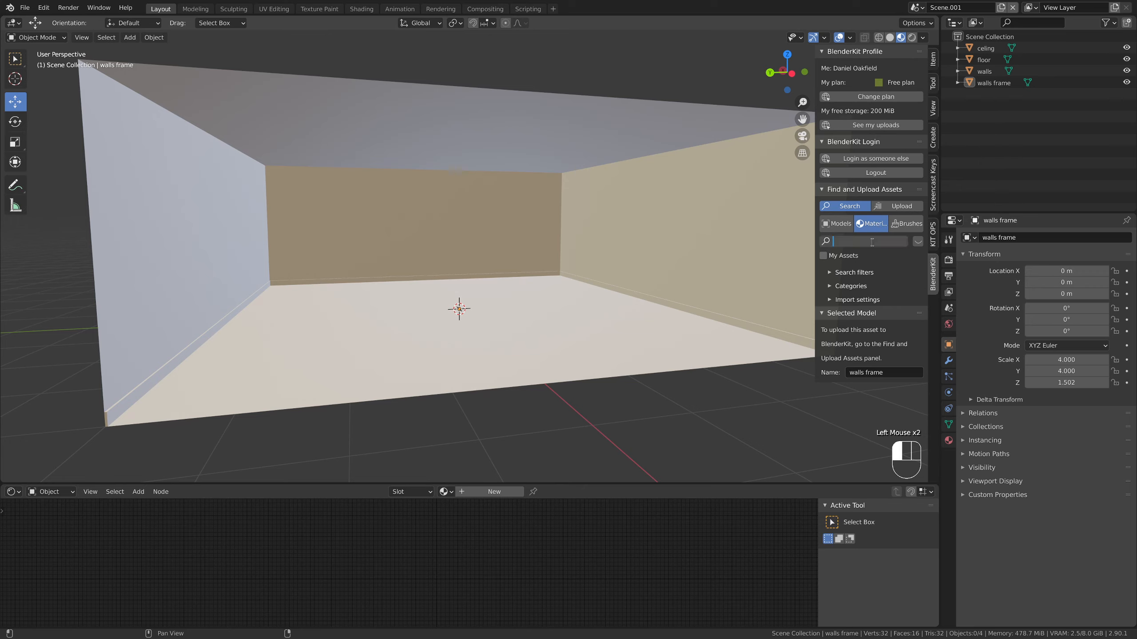
text(plaster)
key(Return)
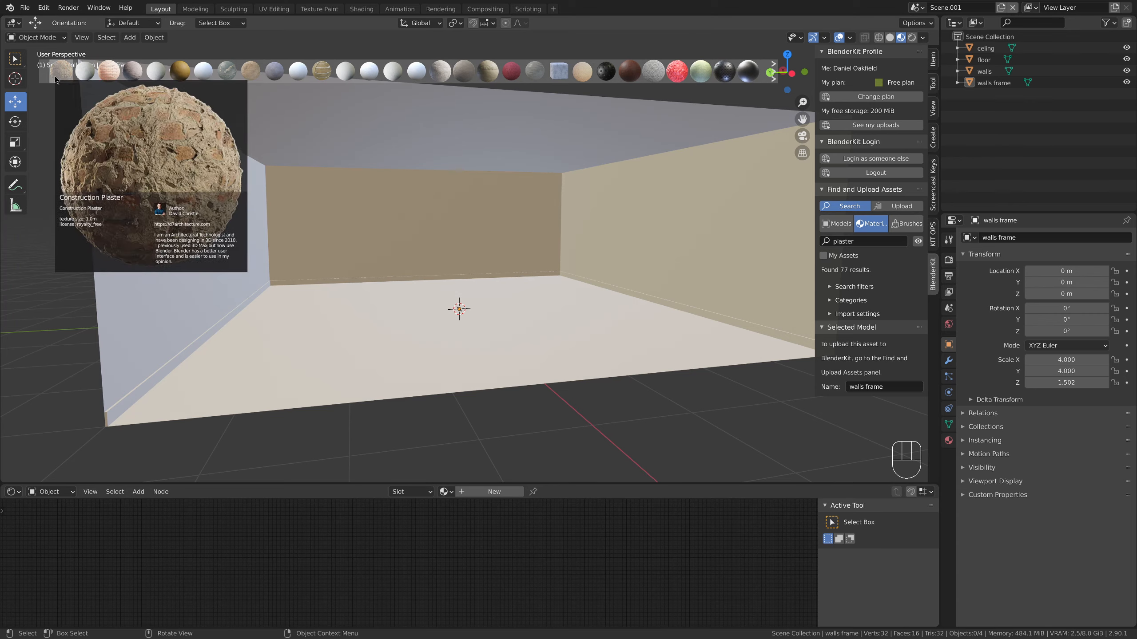
mouse_move(156, 69)
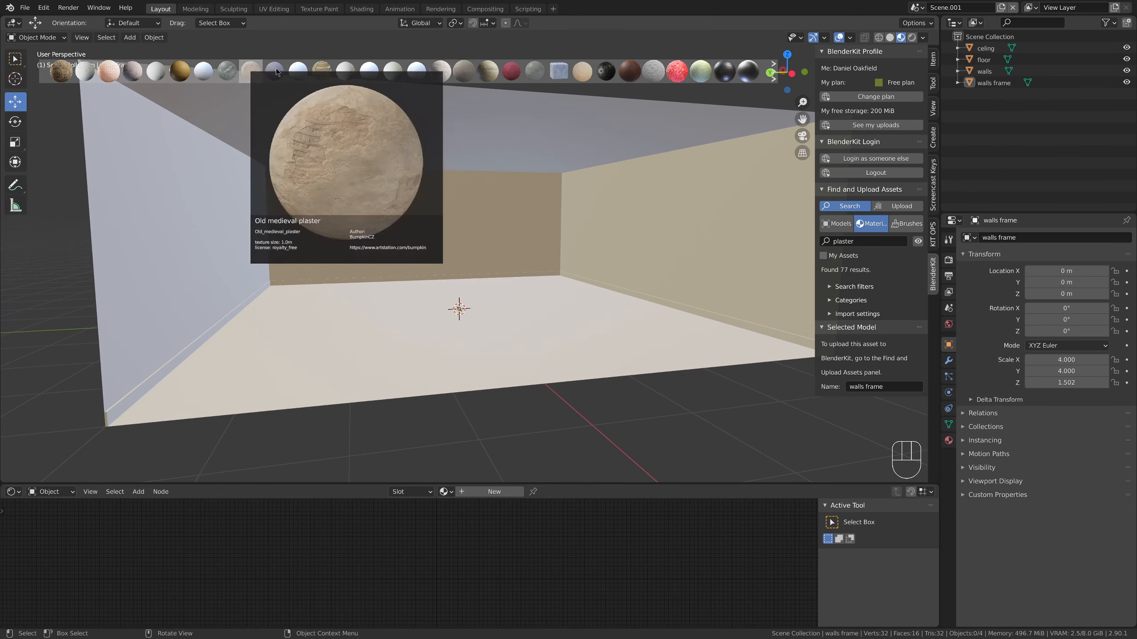
drag(352, 71, 299, 212)
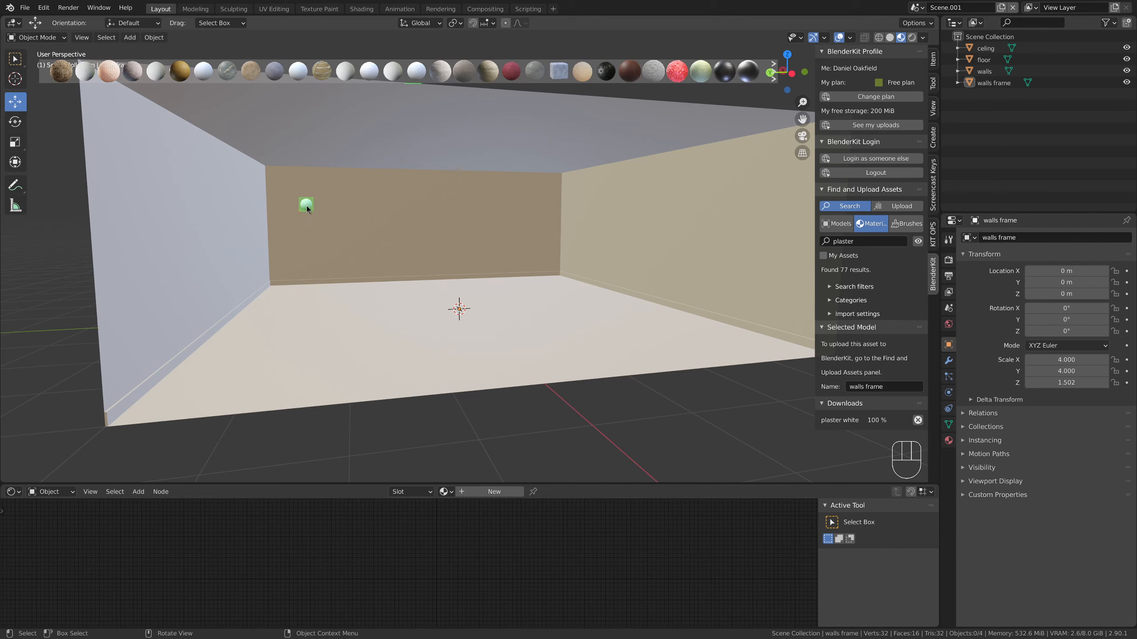
Examine the plaster texture on the room's walls up close and from several angles
middle_drag(453, 259, 344, 257)
scroll(587, 256, up, 5)
scroll(343, 254, down, 3)
scroll(445, 254, down, 2)
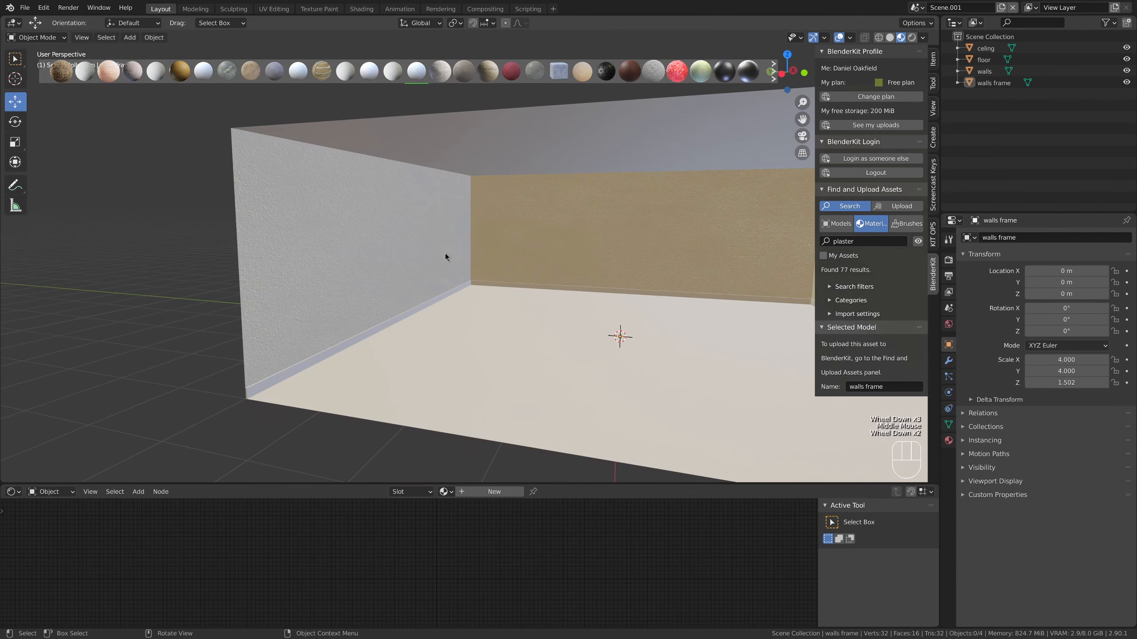
scroll(445, 253, up, 3)
mouse_move(435, 256)
middle_down()
mouse_move(358, 249)
mouse_move(424, 249)
middle_up()
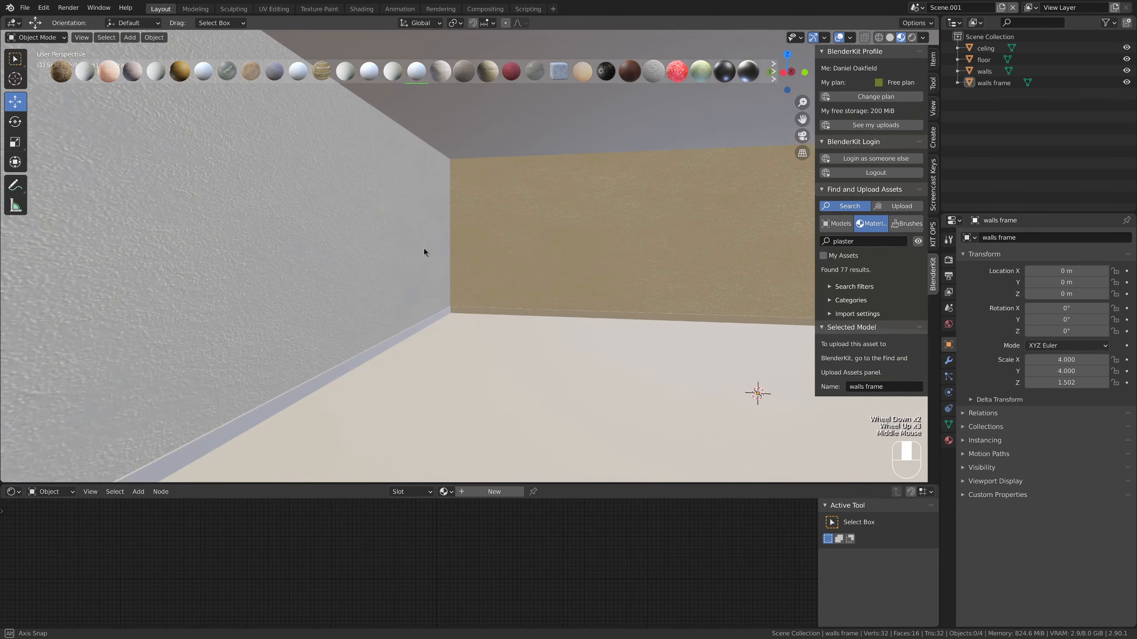
scroll(430, 248, down, 2)
shift+middle_drag(532, 237, 347, 246)
Enlarge the walls' UV faces in the UV Editor to about 2.9 times their size so the plaster texture becomes finer
click(372, 247)
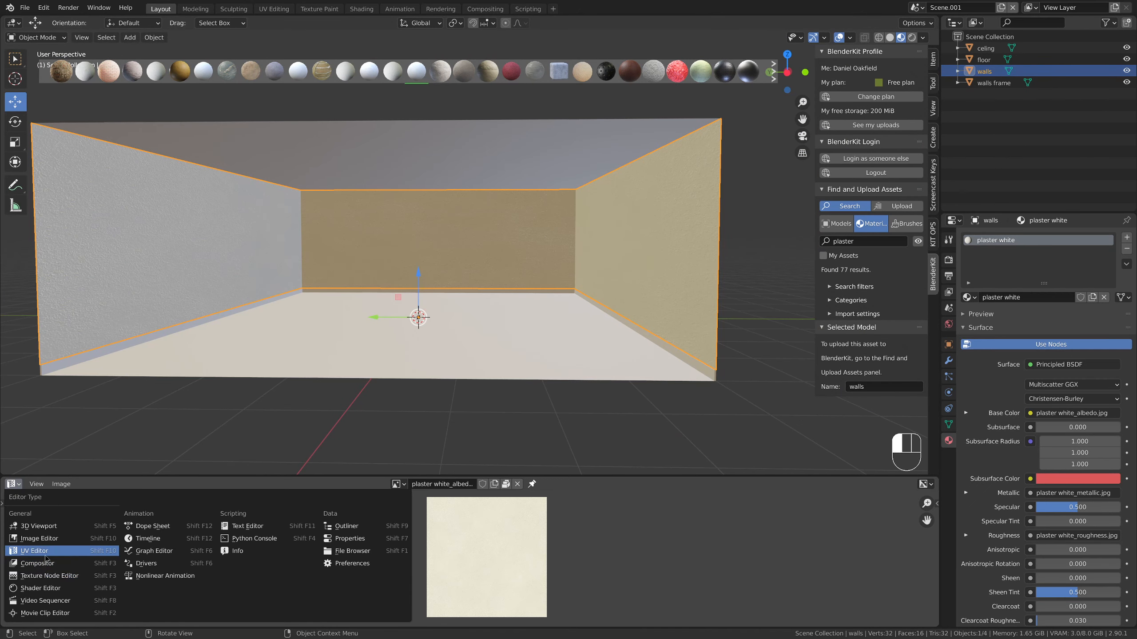
click(46, 556)
key(Tab)
key(a)
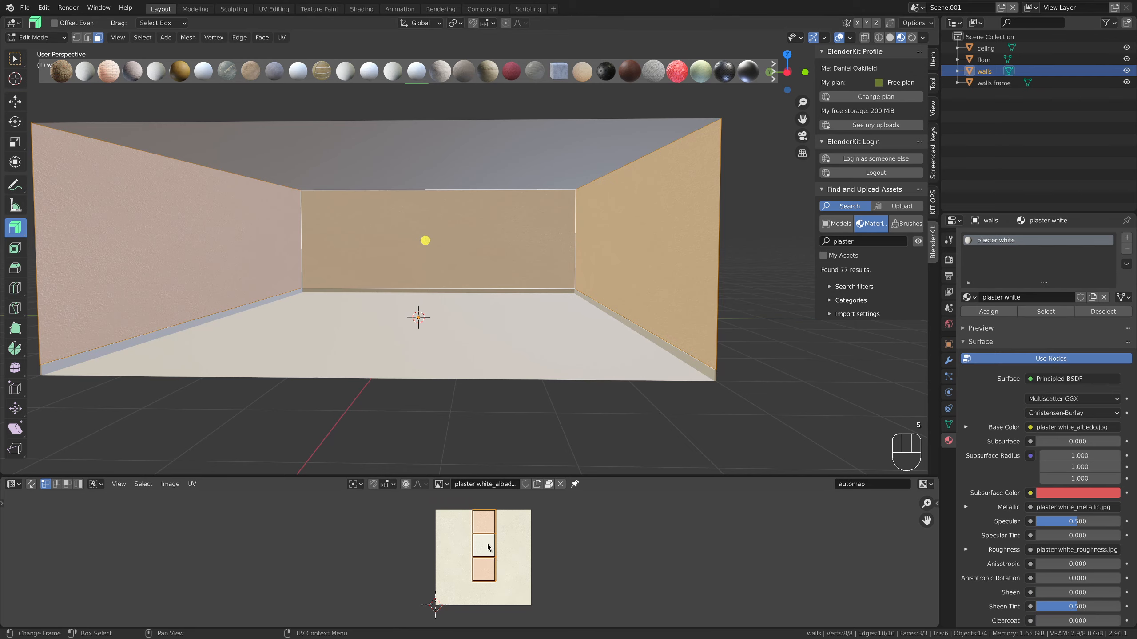
key(s)
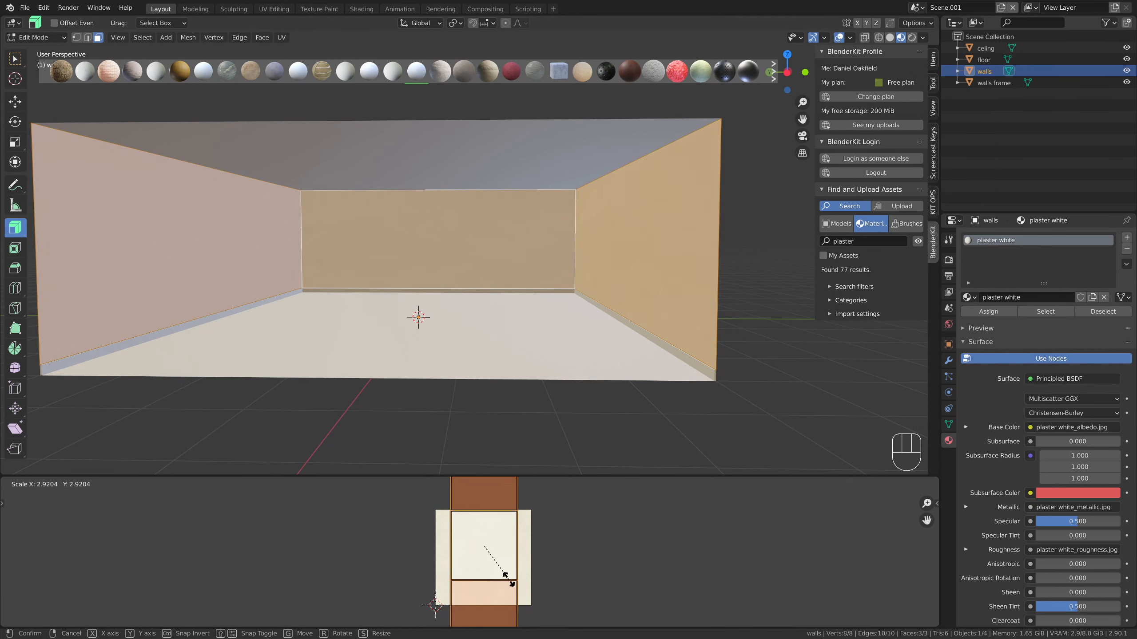
click(507, 582)
middle_drag(553, 336, 206, 353)
key(Tab)
Apply the "Plaster white" material from the BlenderKit search results to the ceiling
scroll(618, 336, up, 6)
middle_drag(635, 290, 675, 270)
scroll(632, 283, down, 3)
scroll(427, 295, down, 1)
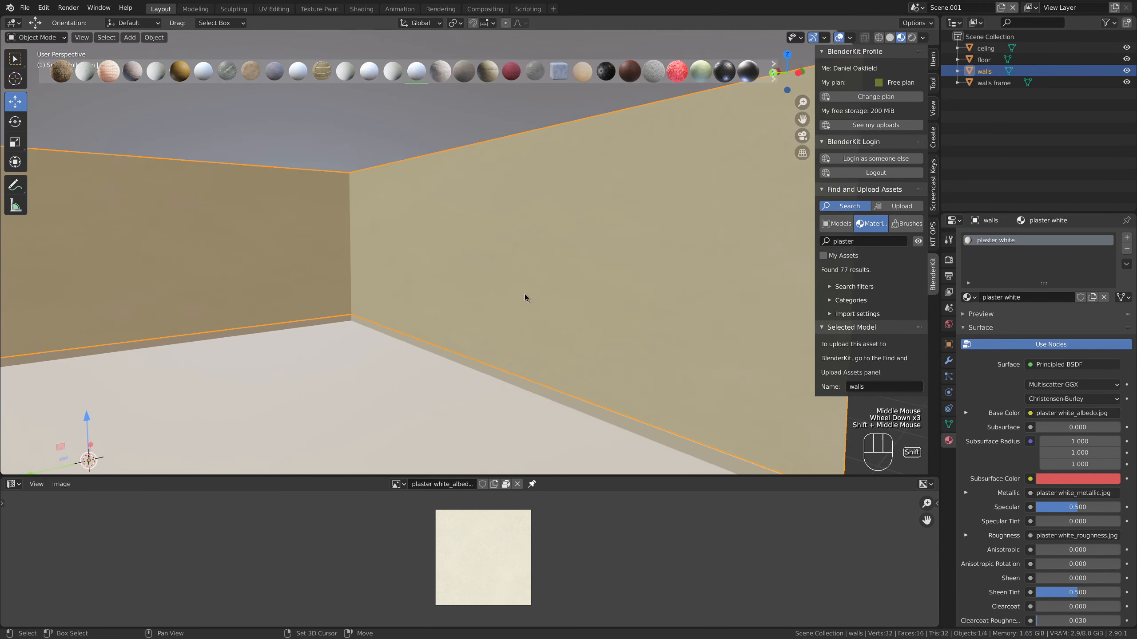
shift+middle_drag(524, 294, 471, 332)
click(454, 126)
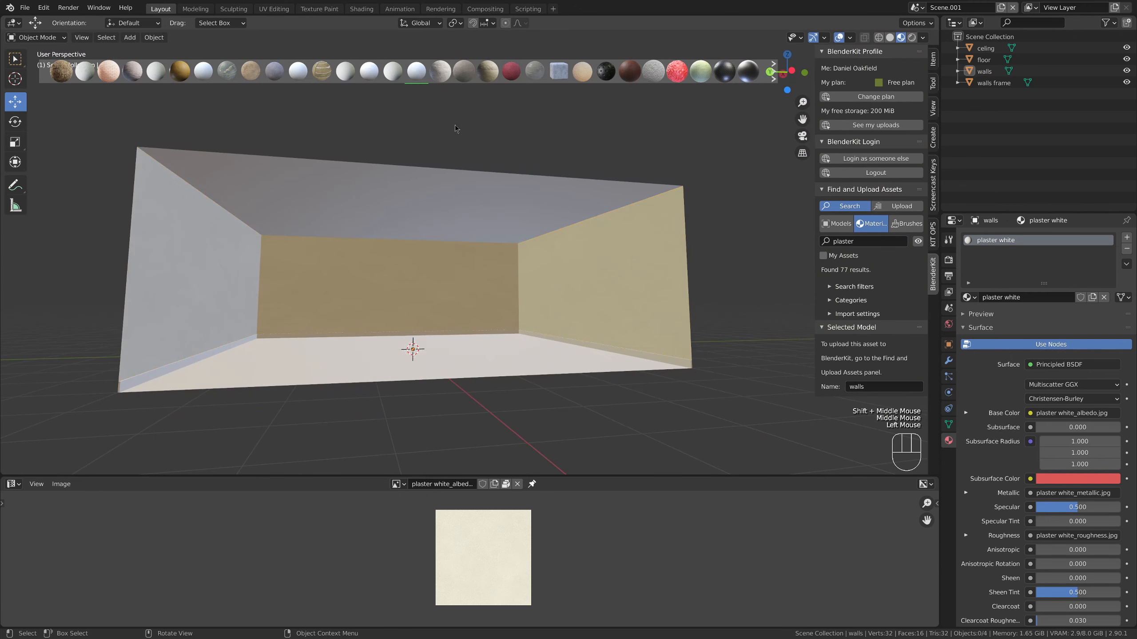
mouse_move(437, 73)
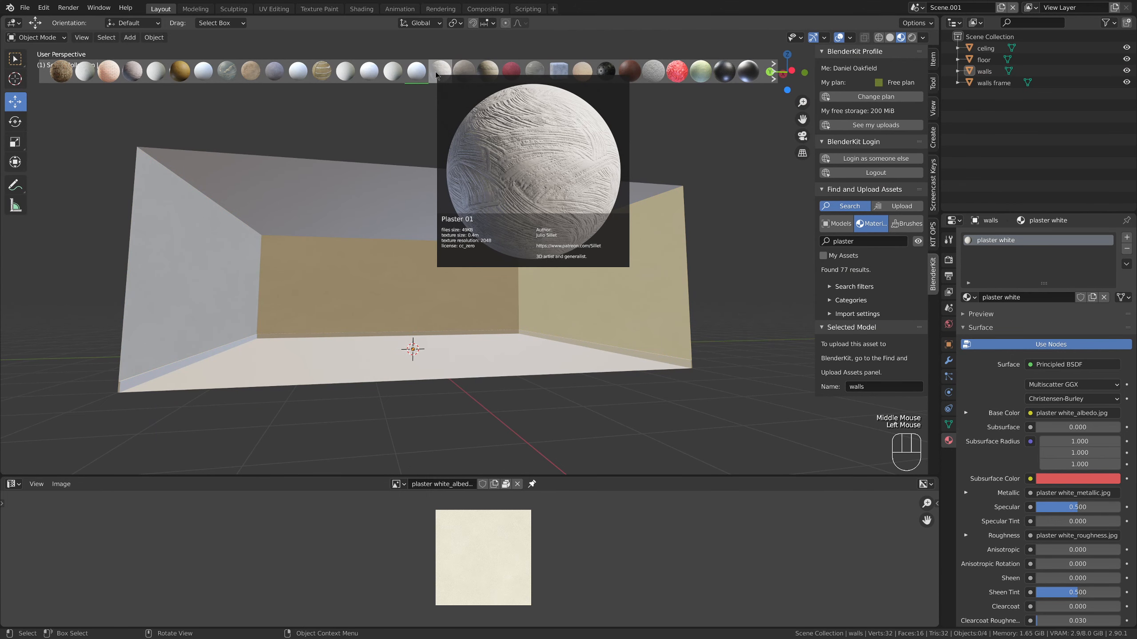
drag(455, 74, 445, 209)
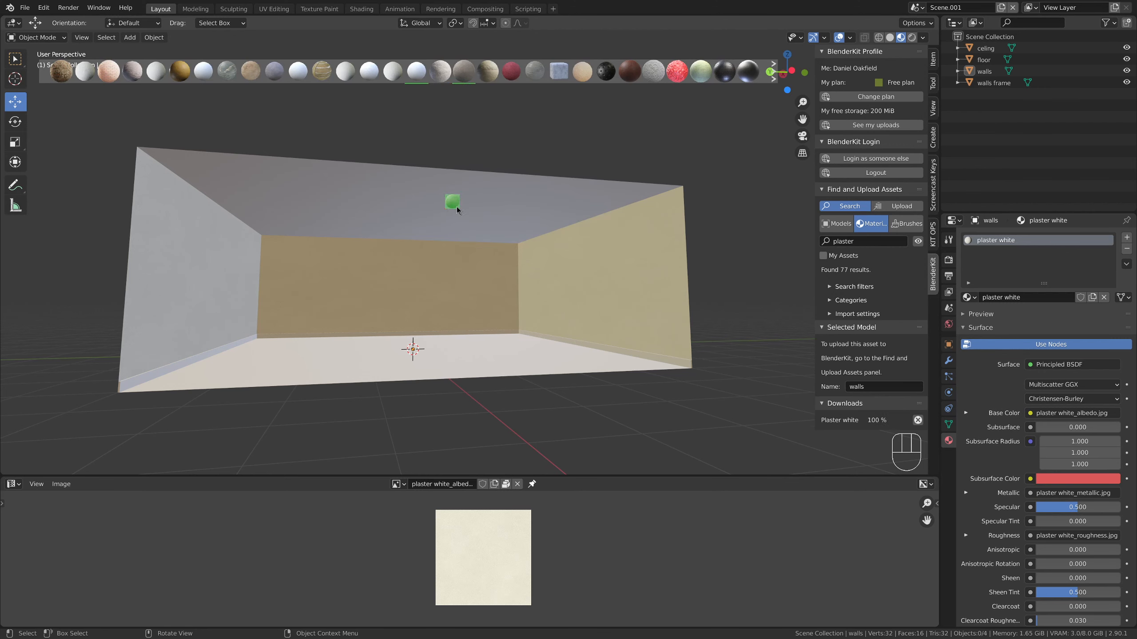
click(457, 209)
middle_drag(457, 208, 461, 238)
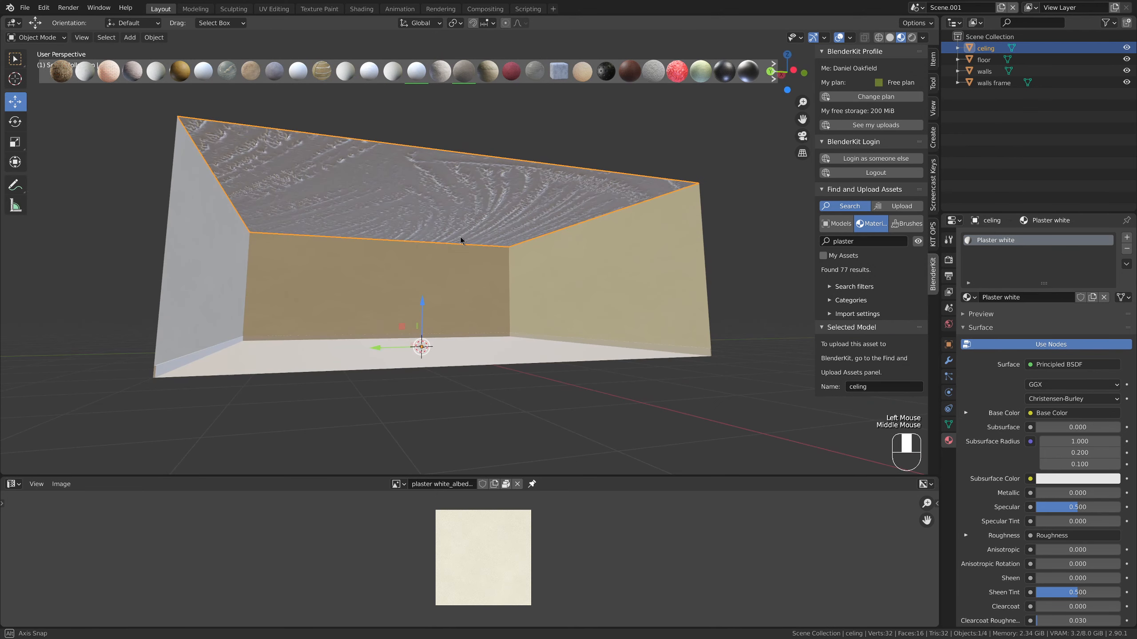
Enlarge the ceiling's UV face about 12 times to make its plaster texture finer
key(Tab)
key(a)
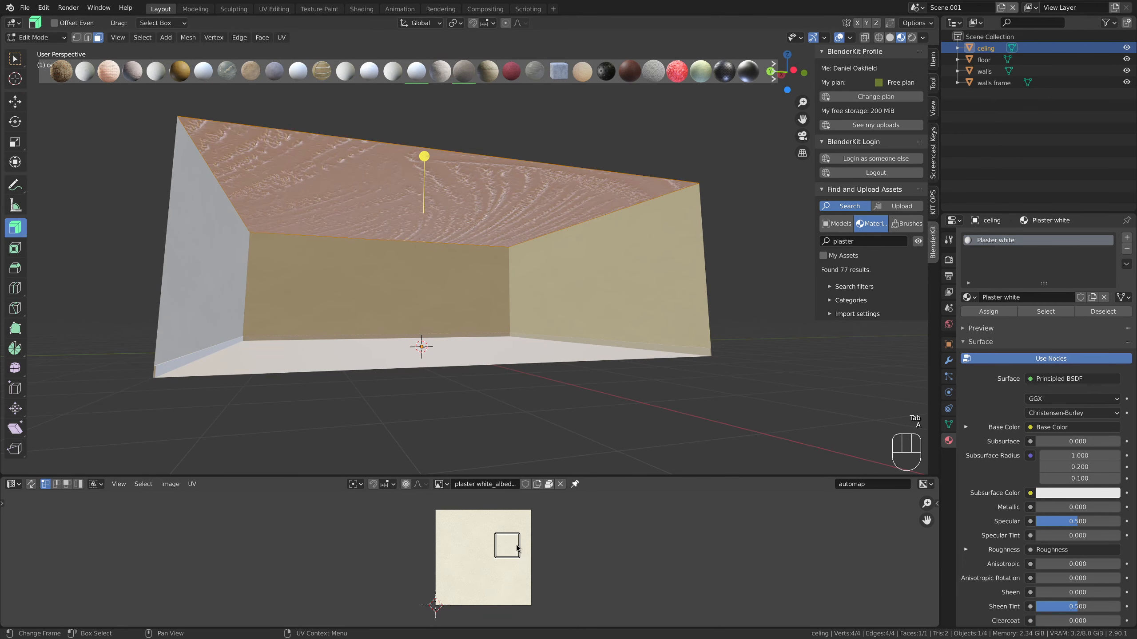
click(645, 599)
key(s)
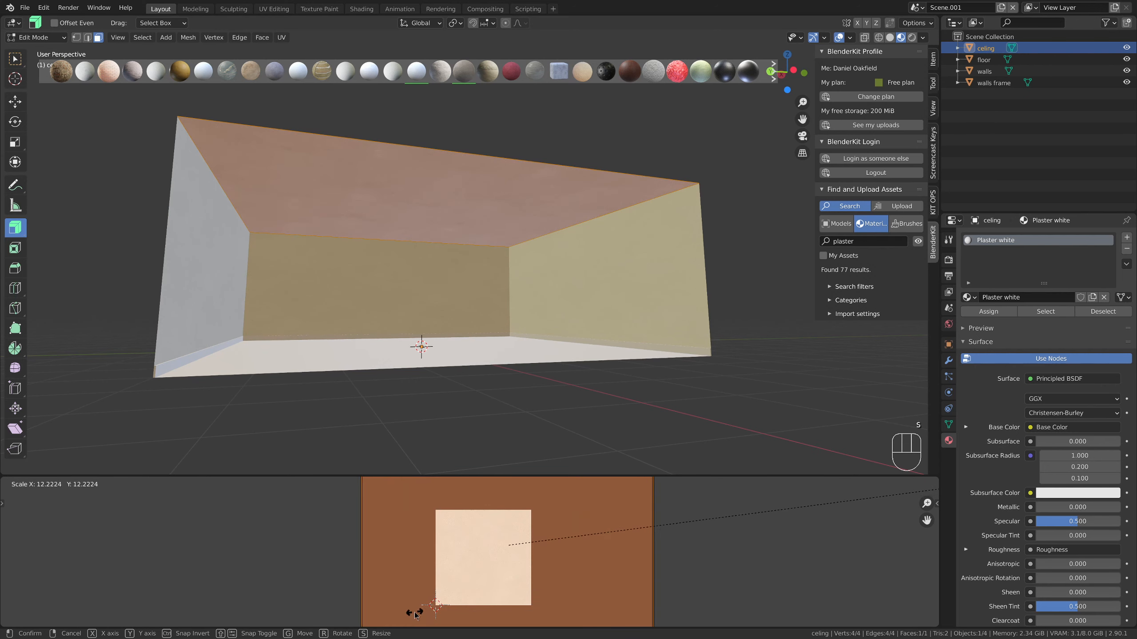
click(414, 614)
key(Tab)
click(455, 402)
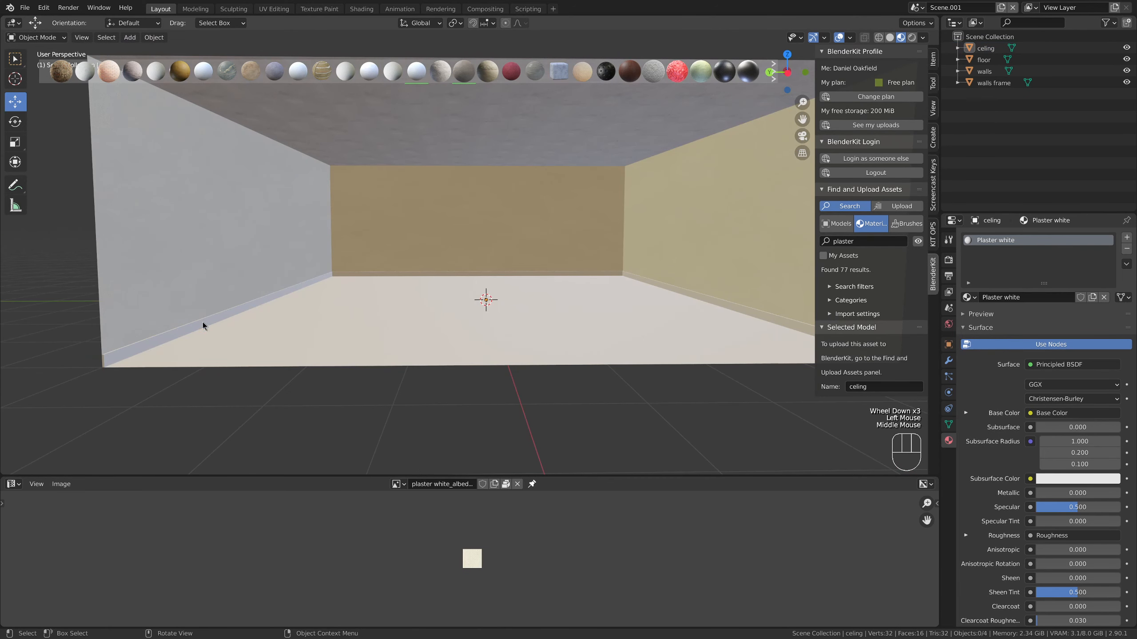
Search BlenderKit's materials for "wood" and apply "Wood Base 01" to the skirting around the walls
click(202, 325)
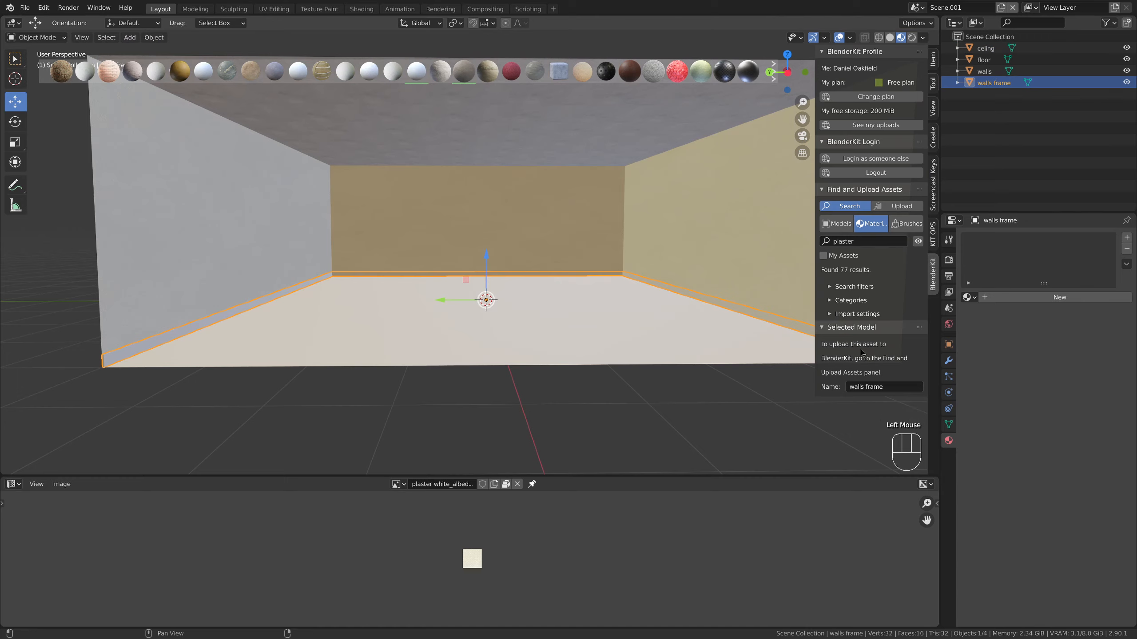
double_click(861, 242)
text(wood)
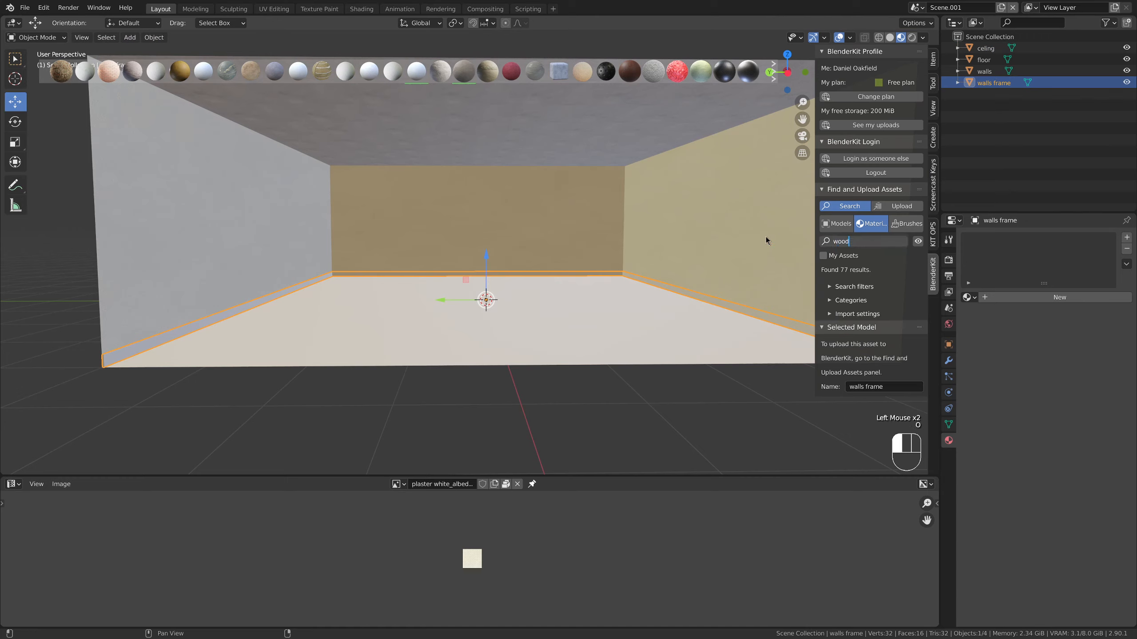
key(Return)
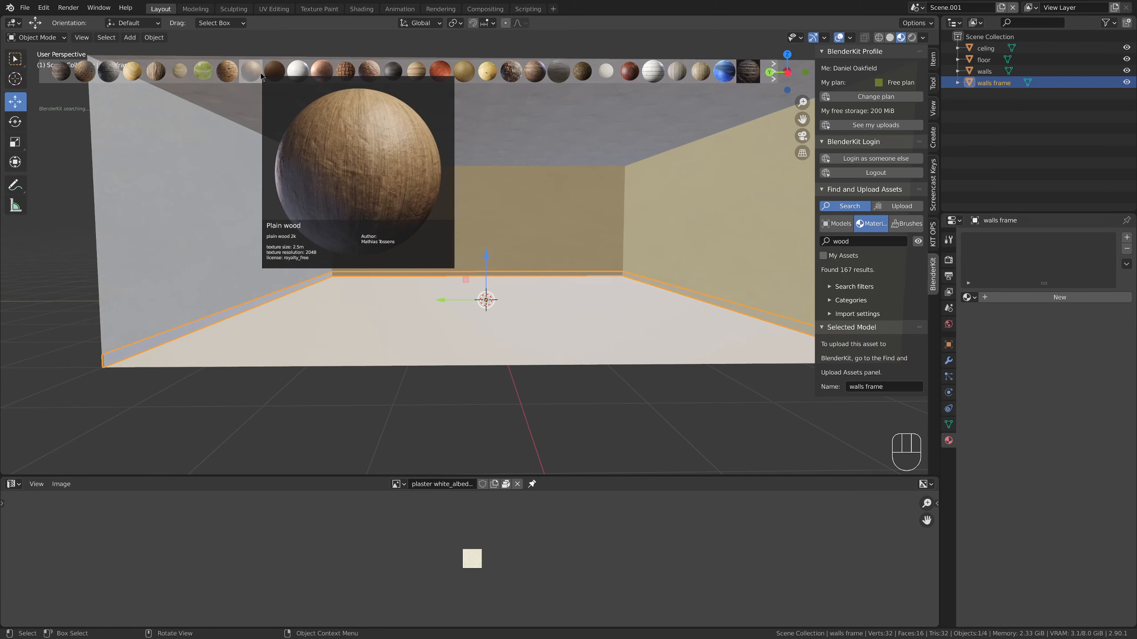
drag(516, 75, 239, 311)
scroll(291, 325, up, 4)
scroll(292, 325, down, 3)
scroll(292, 325, down, 1)
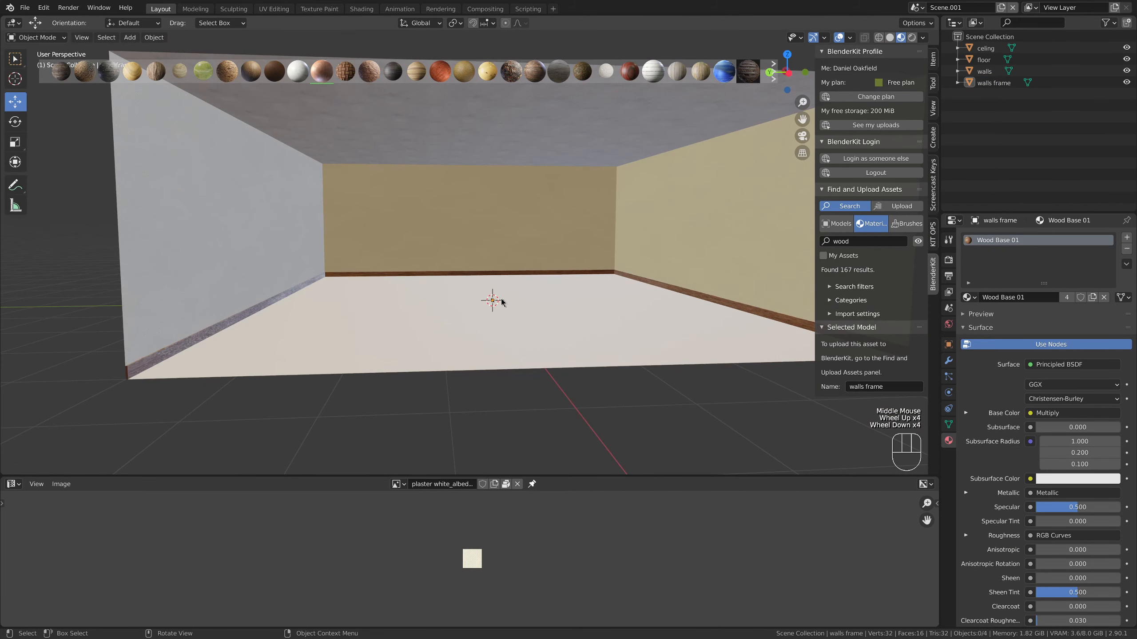
Search BlenderKit's materials for "tiles" and apply "Marble tiles 9" to the floor
scroll(453, 317, down, 3)
click(453, 317)
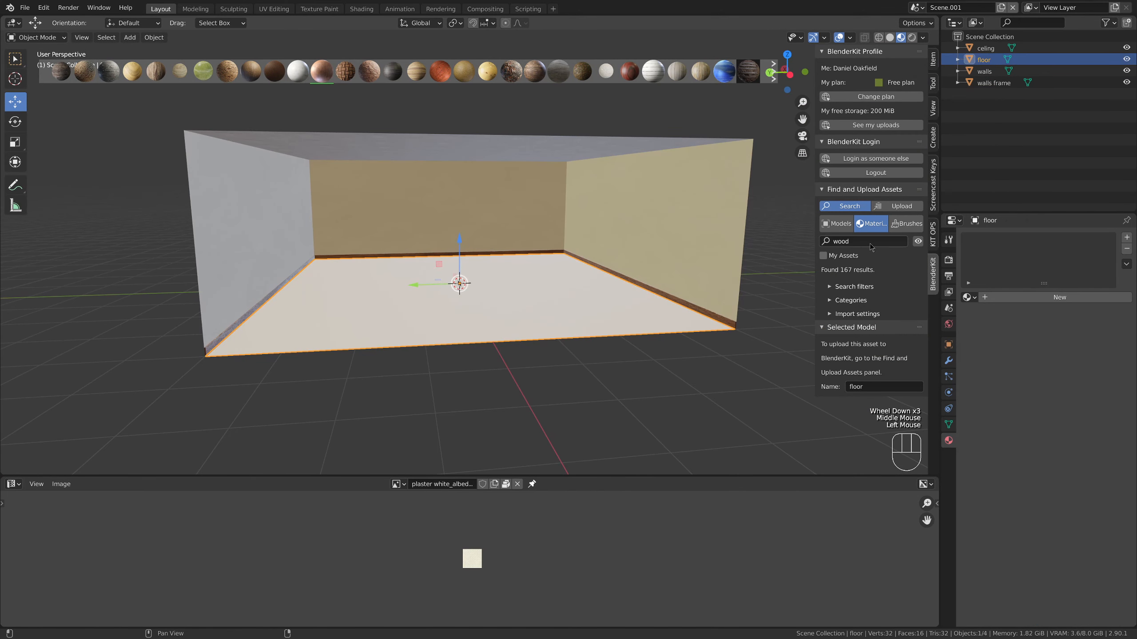
click(837, 242)
text(tiles)
key(Return)
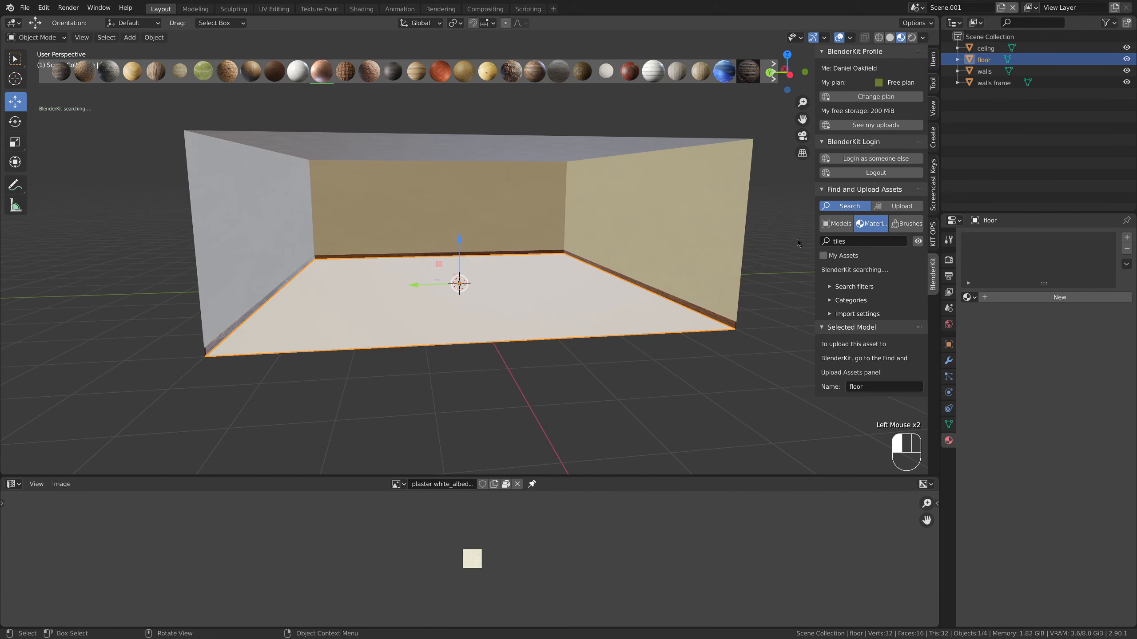
mouse_move(484, 72)
drag(484, 72, 480, 283)
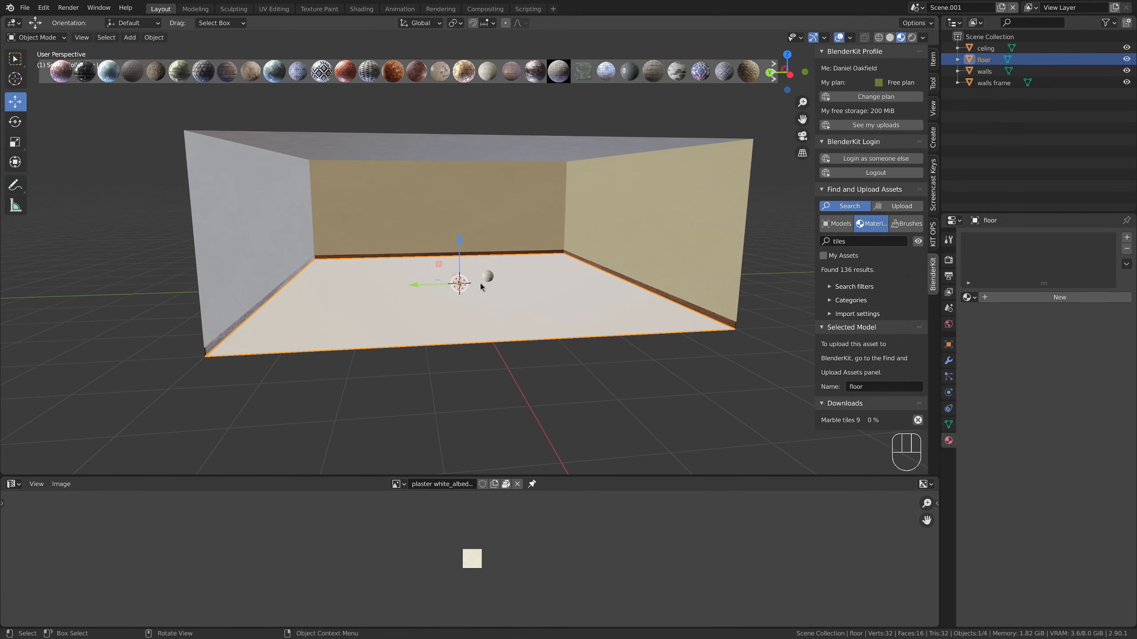
scroll(502, 304, up, 3)
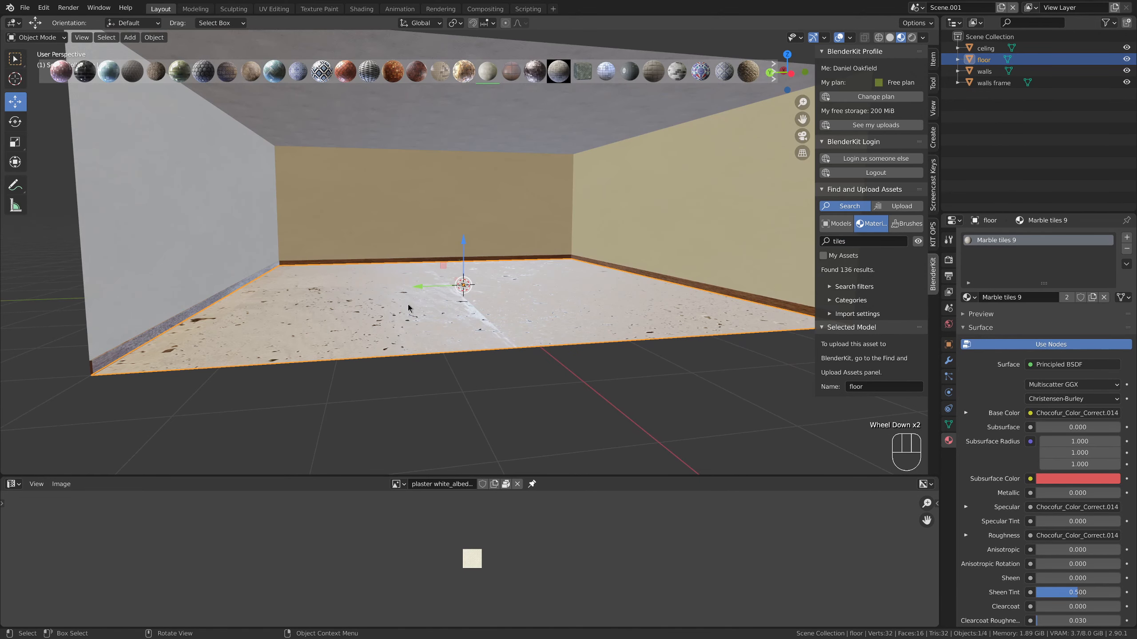
Scale up the floor's UV face until the marble pattern repeats as small tiles across the room
key(Tab)
key(a)
key(Tab)
click(539, 363)
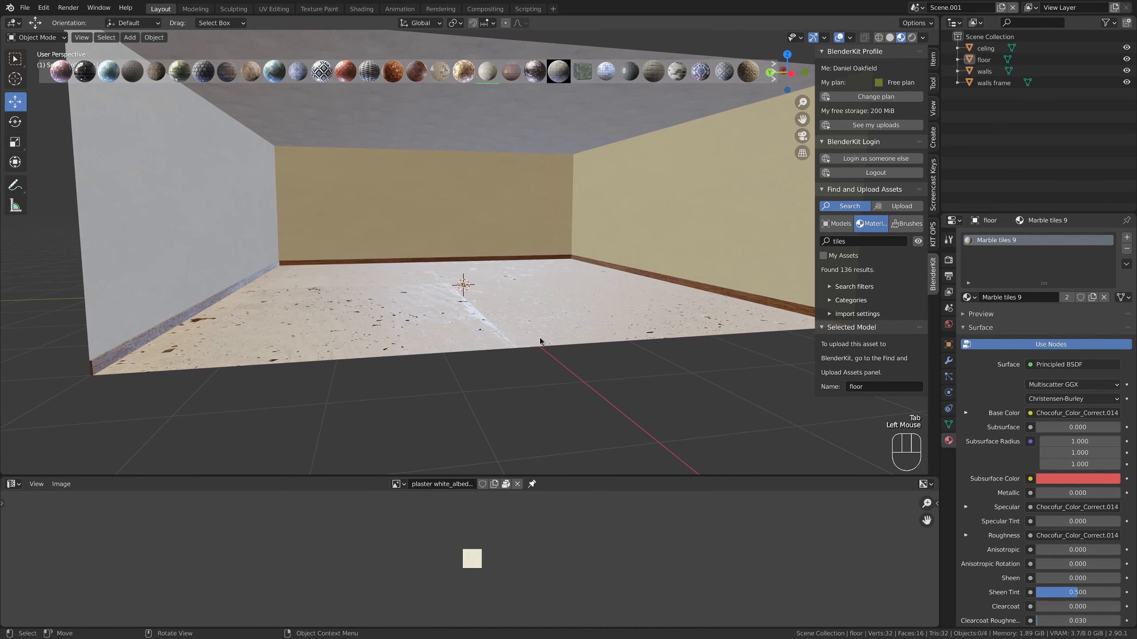
click(539, 338)
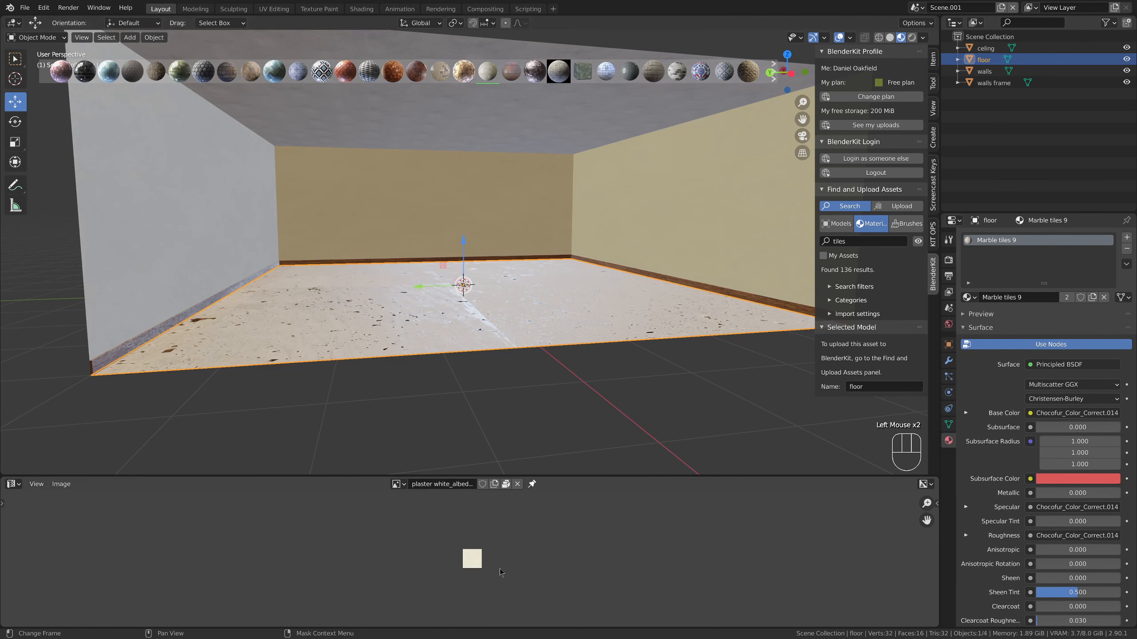
key(Tab)
drag(433, 532, 566, 612)
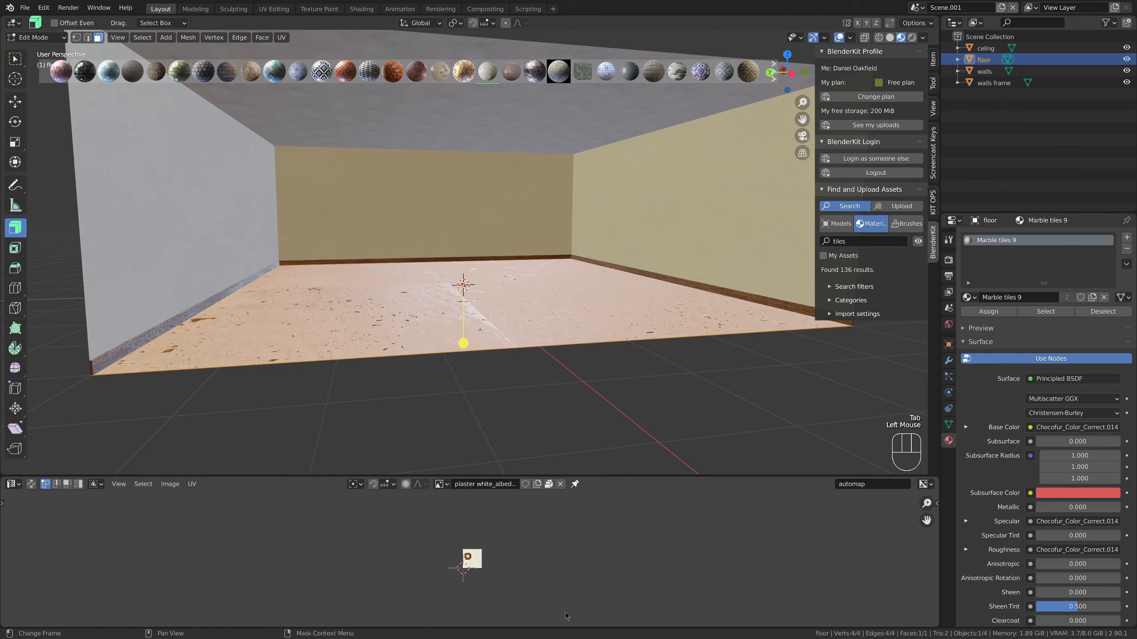
key(s)
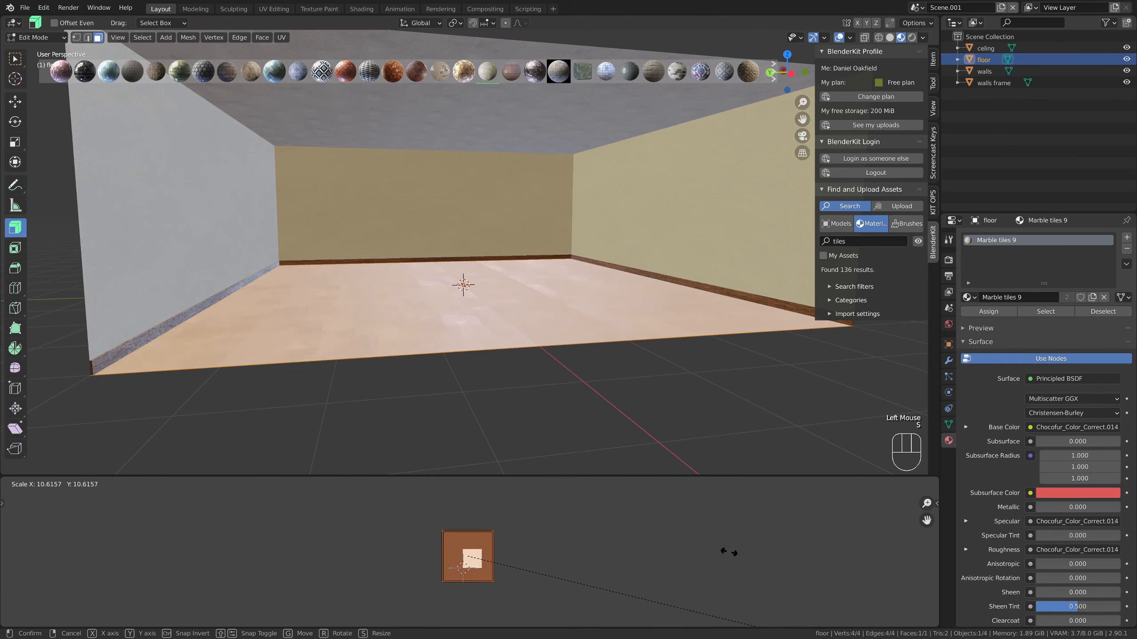
click(880, 601)
key(Tab)
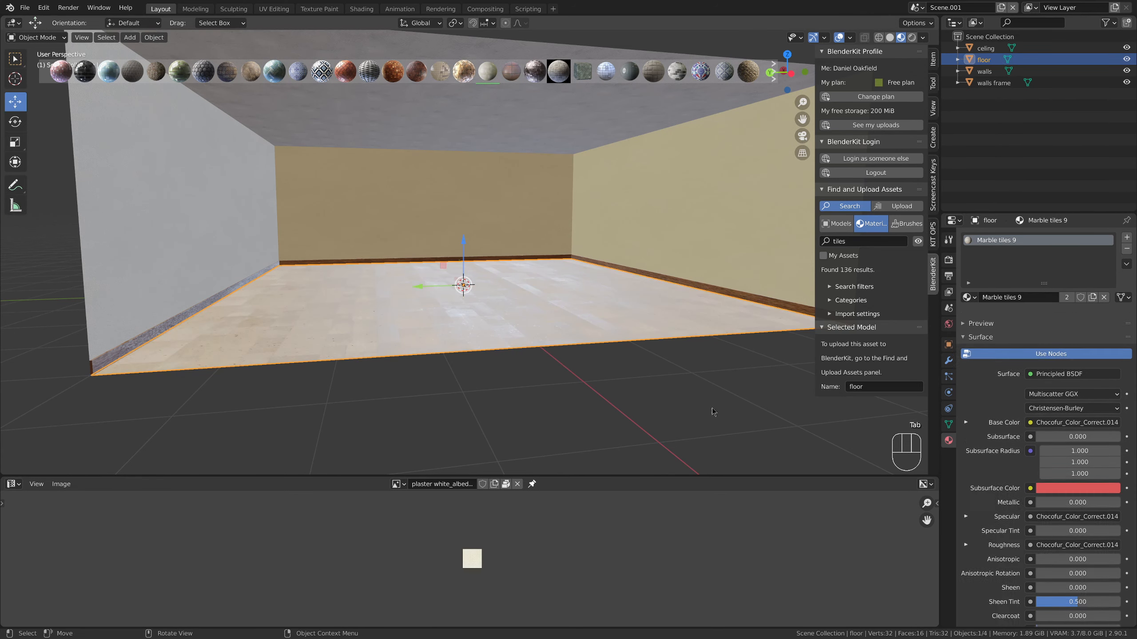
click(712, 408)
Examine the marble floor, wooden skirting and plastered surfaces of the room from several angles and distances
scroll(659, 394, up, 4)
middle_drag(663, 391, 635, 411)
scroll(641, 393, down, 4)
middle_drag(600, 411, 587, 392)
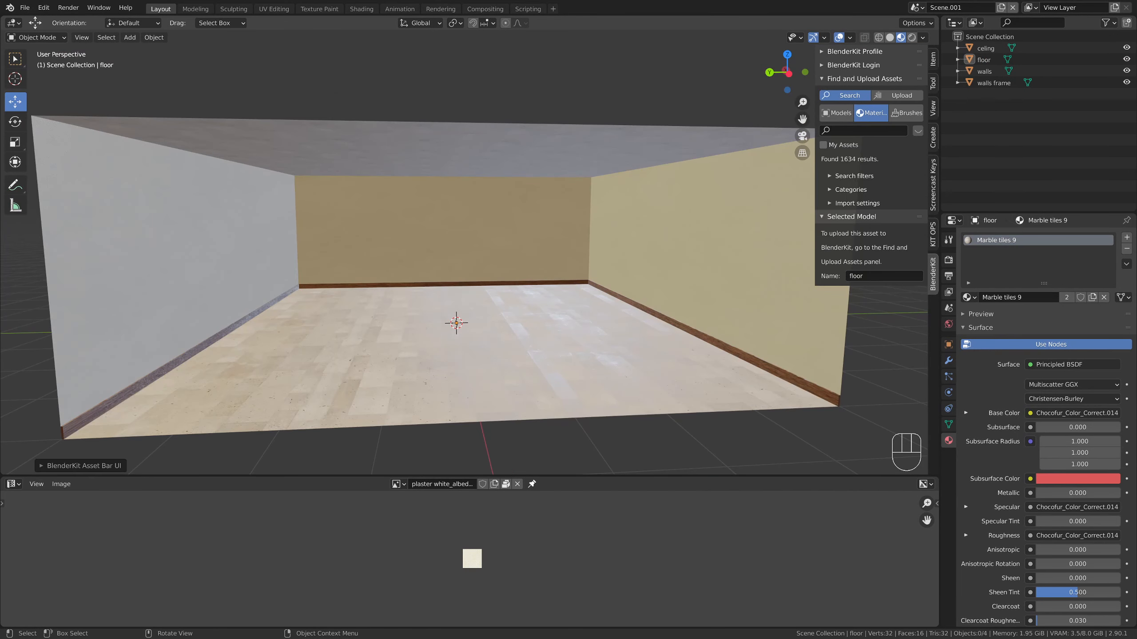
mouse_move(493, 340)
middle_down()
mouse_move(481, 354)
mouse_move(487, 308)
mouse_move(495, 329)
middle_up()
scroll(485, 349, up, 2)
scroll(505, 309, down, 1)
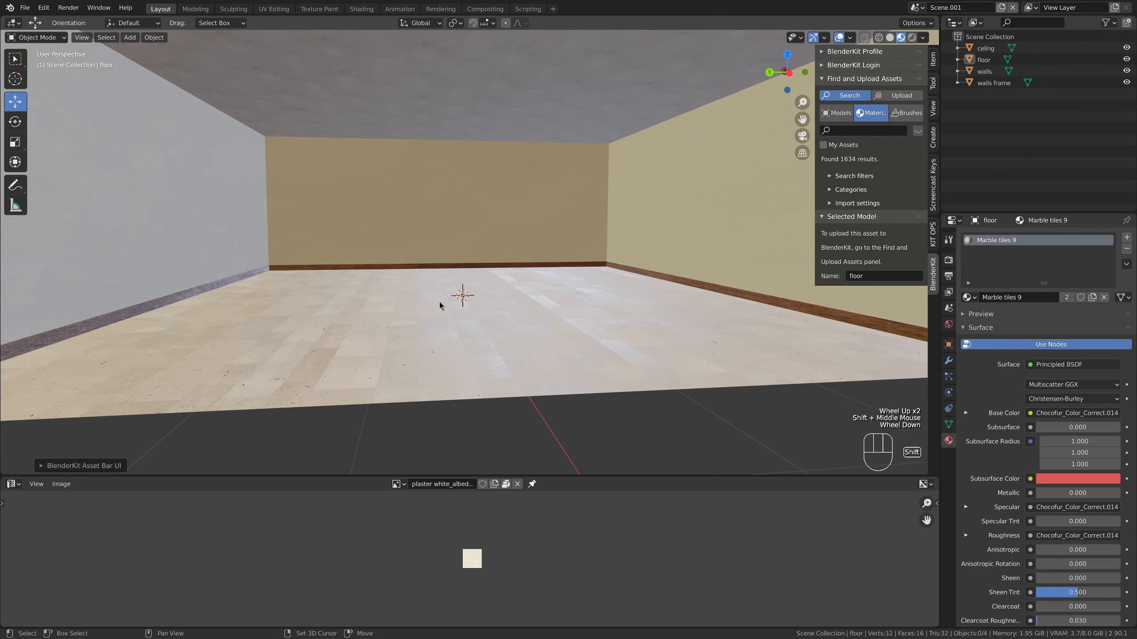
shift+middle_drag(439, 303, 488, 319)
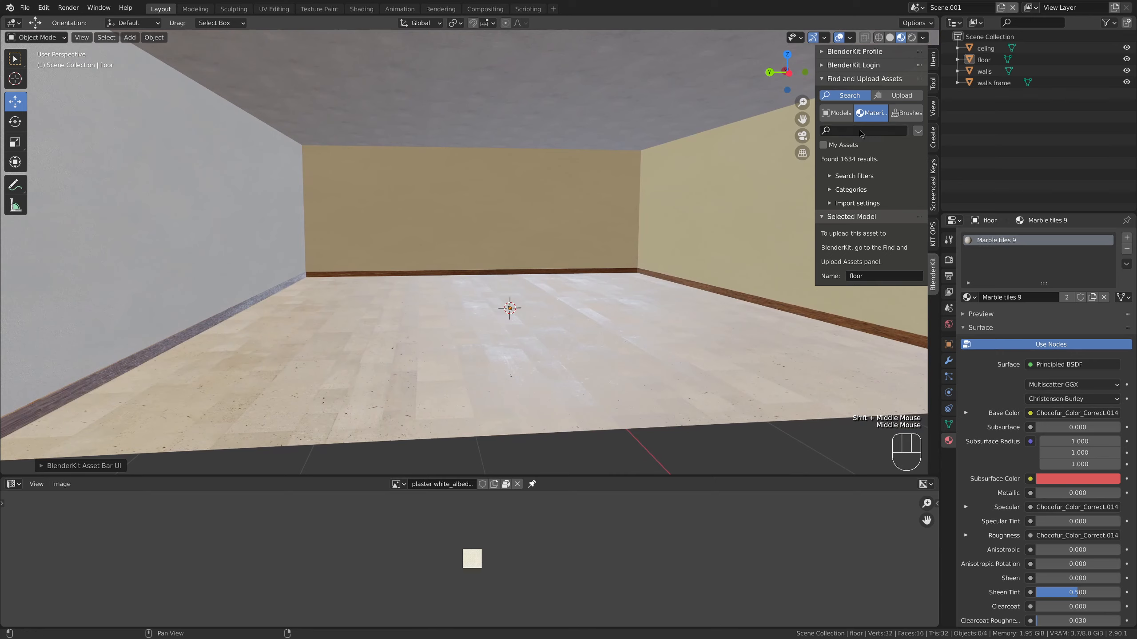
Switch the BlenderKit search to models, restrict it to free assets, and collapse the selected model's details
click(845, 115)
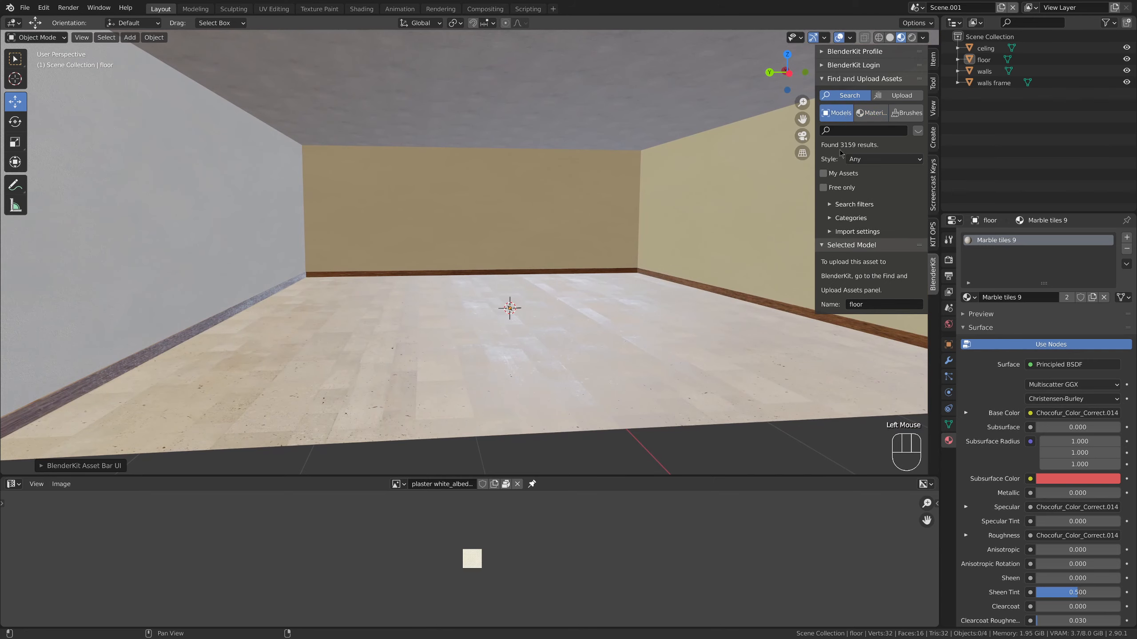
click(823, 188)
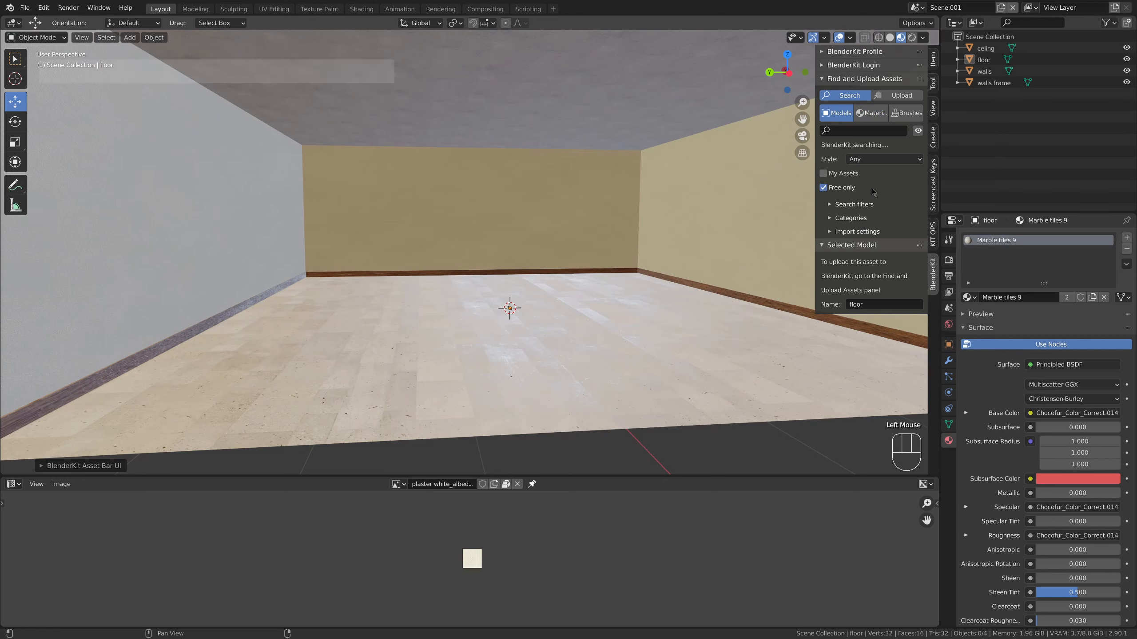
click(822, 64)
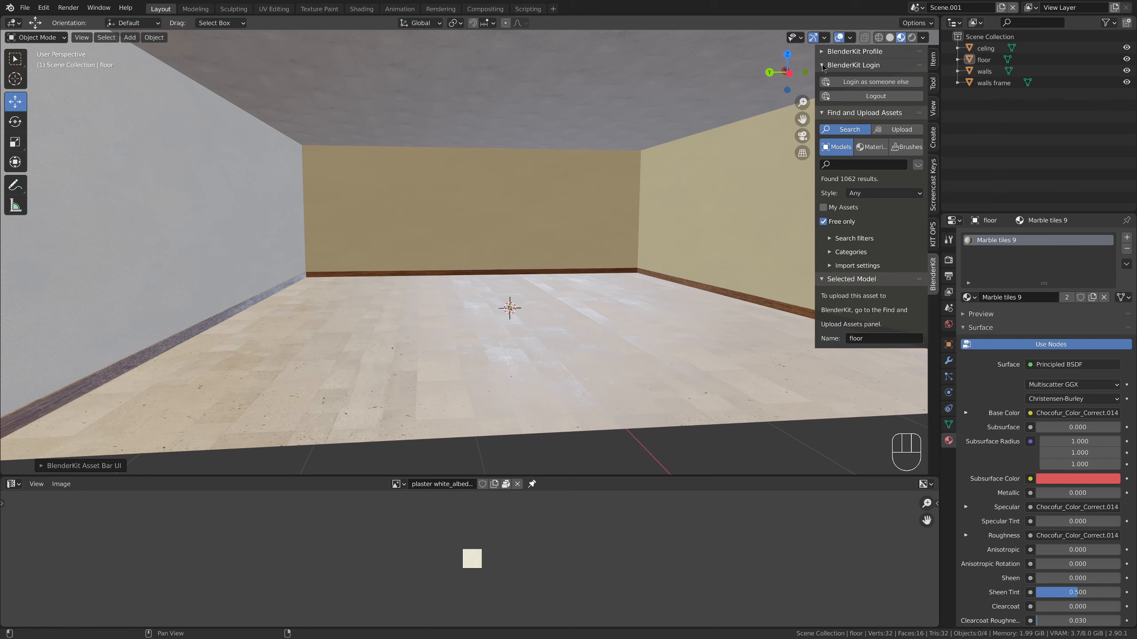
click(822, 65)
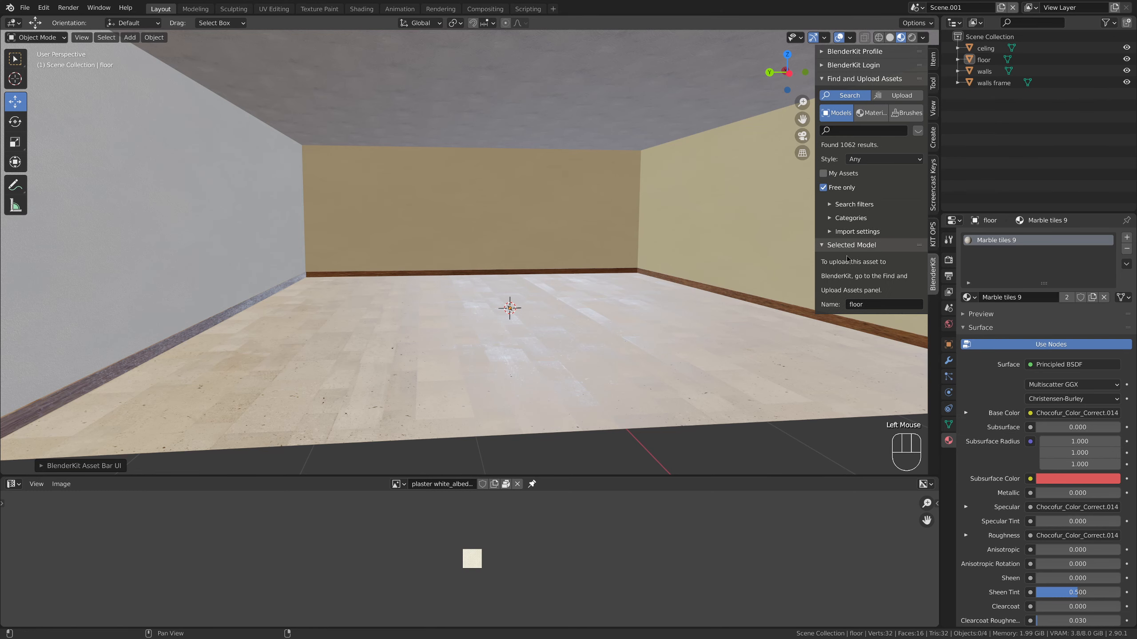
click(823, 246)
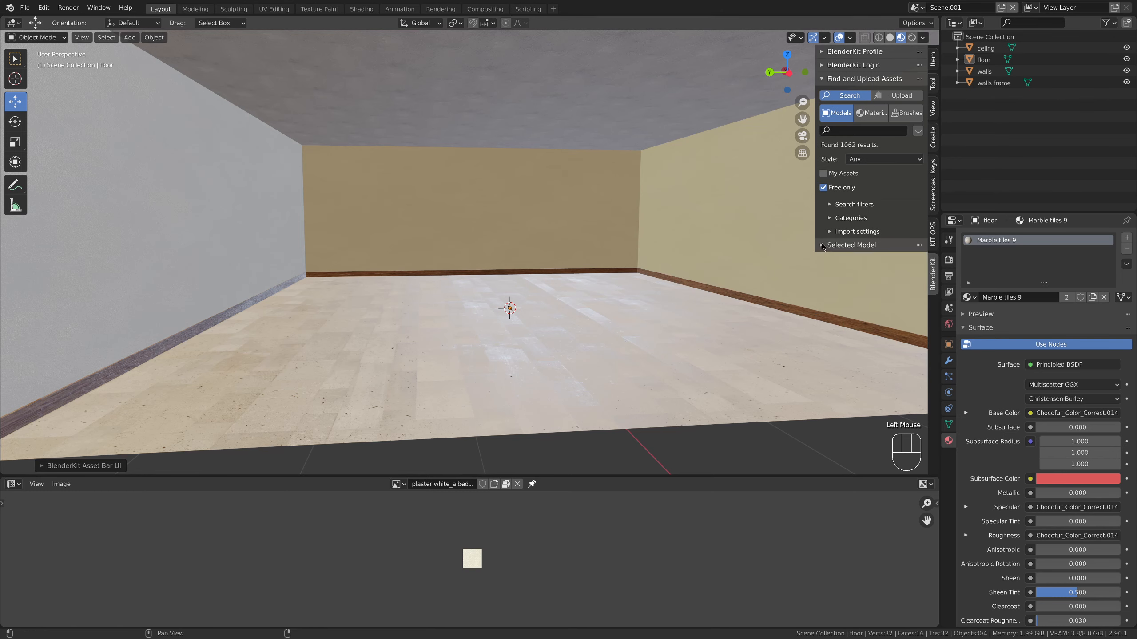
Search BlenderKit's free models for "table"
click(830, 218)
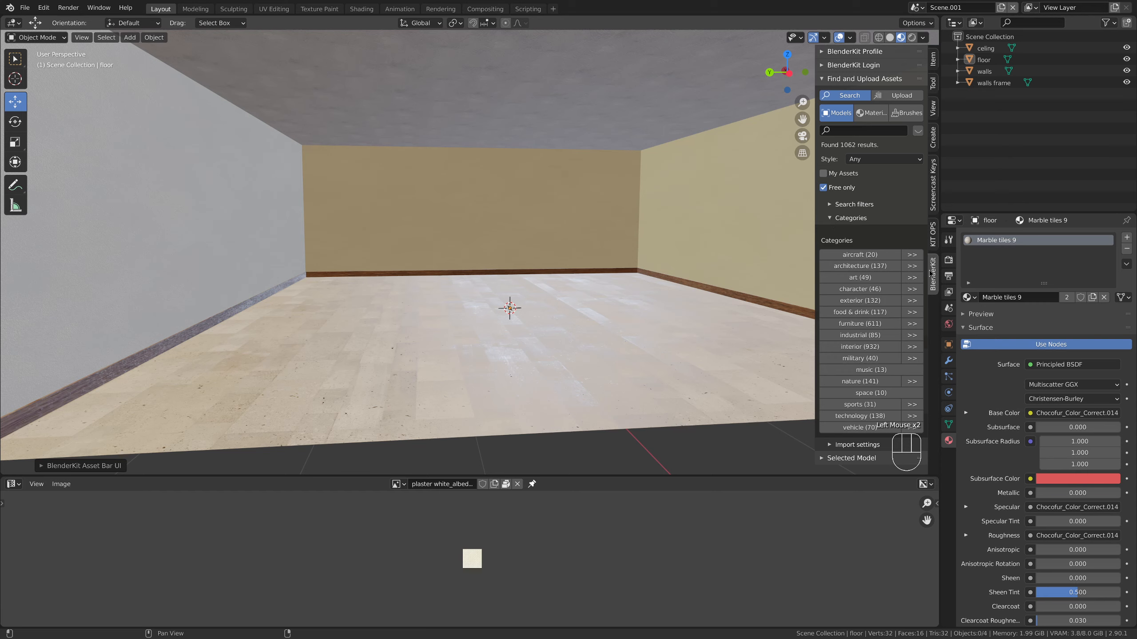
click(826, 217)
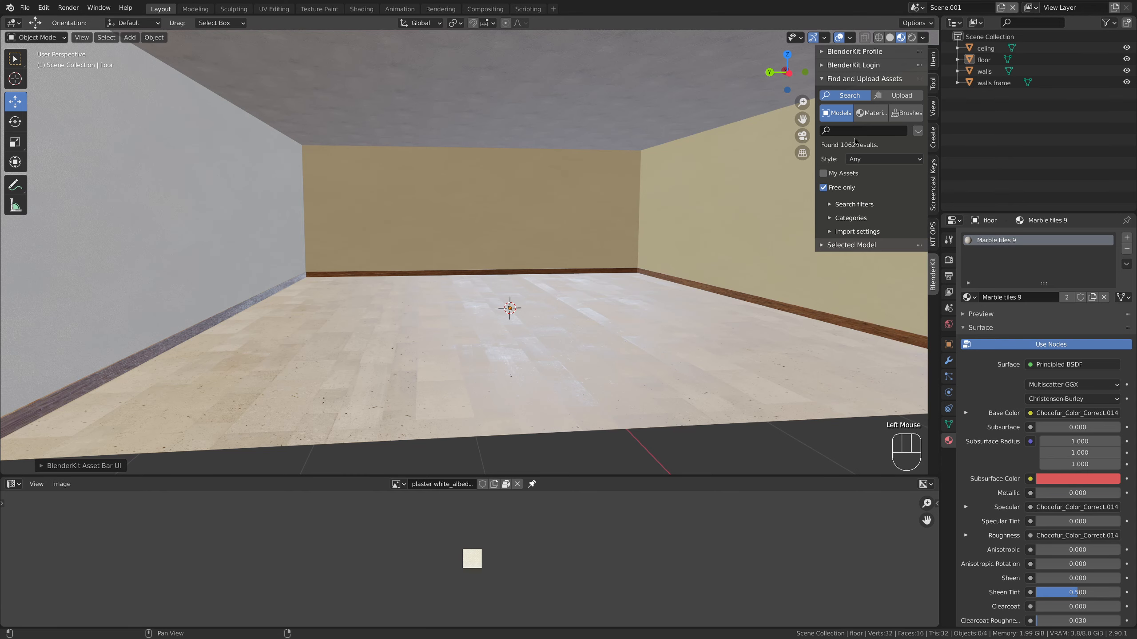
click(847, 131)
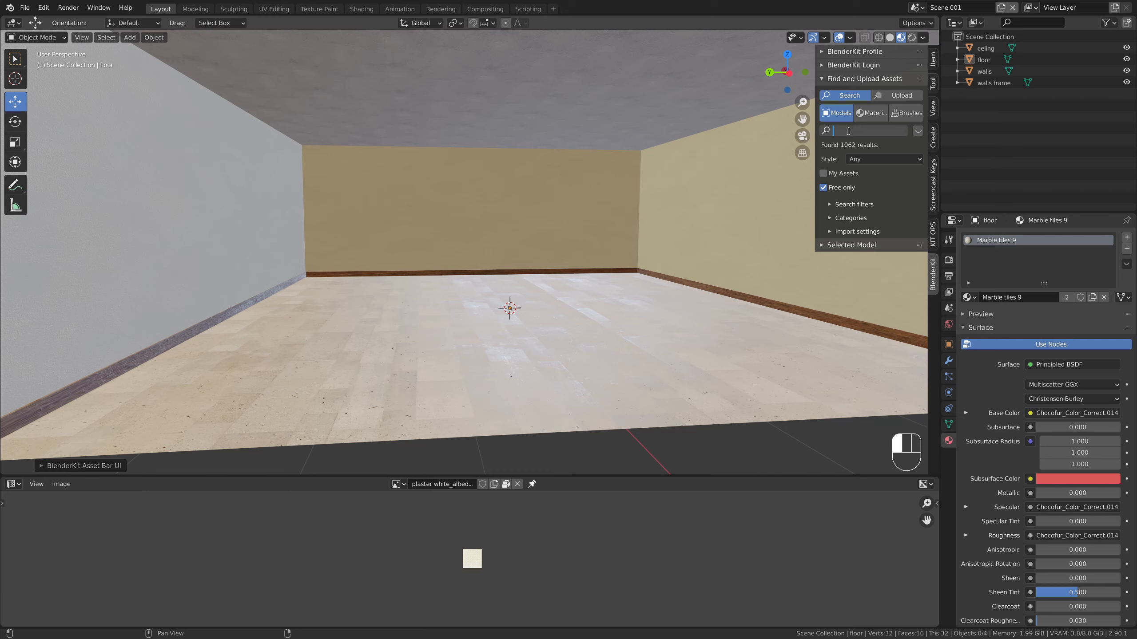
text(table)
key(Return)
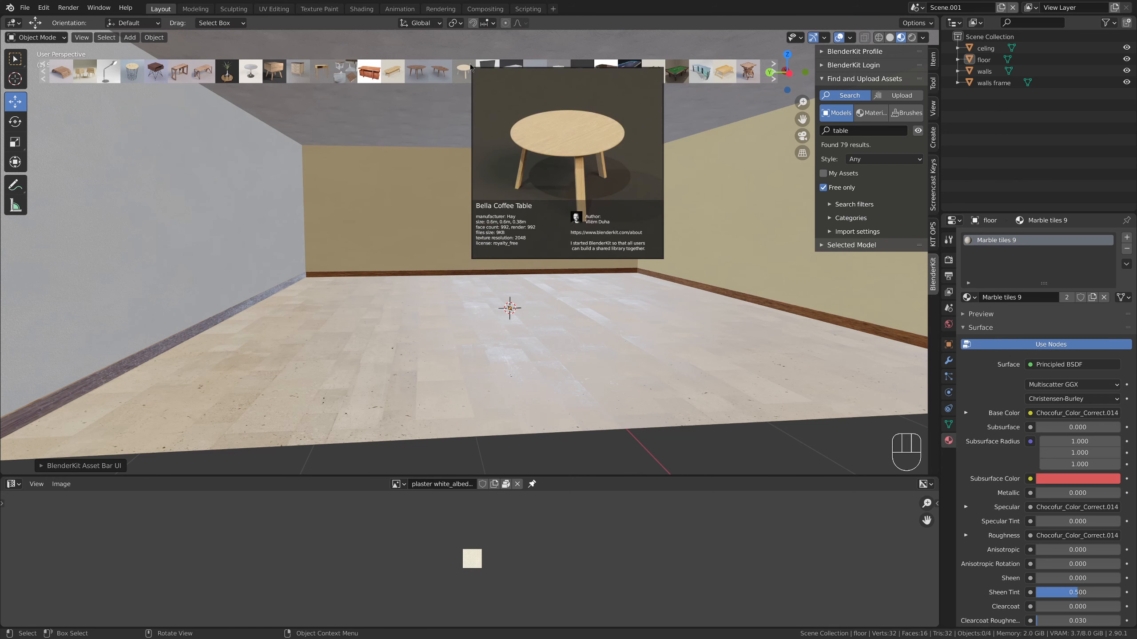
Find the "Livingroom Set" among the table results and add it to the middle of the floor
scroll(469, 68, down, 4)
scroll(469, 69, down, 8)
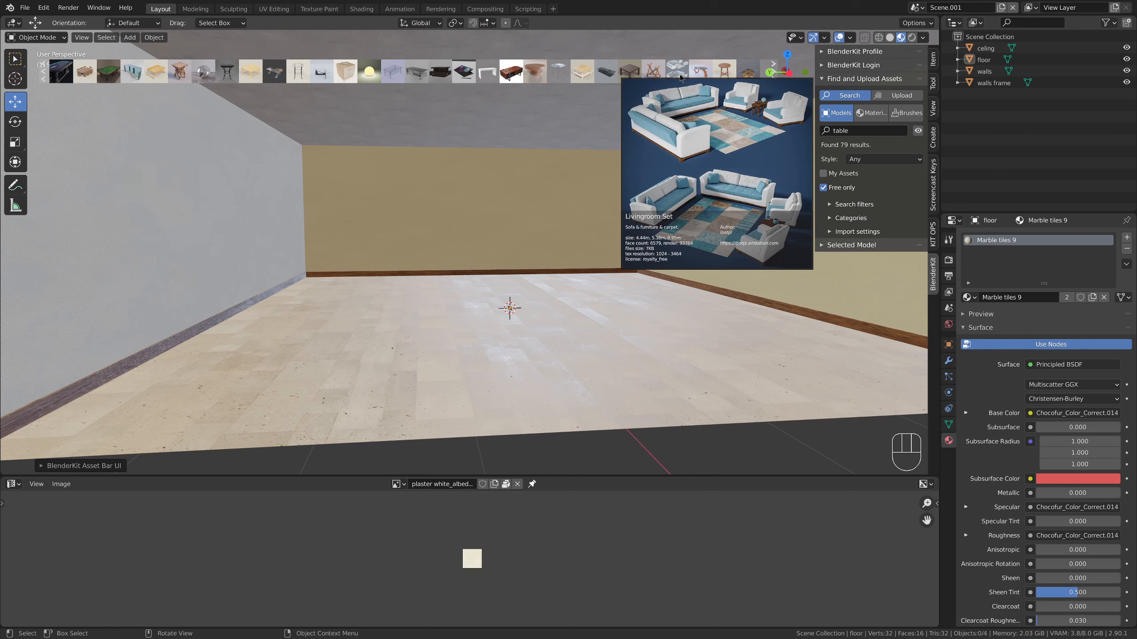
click(680, 77)
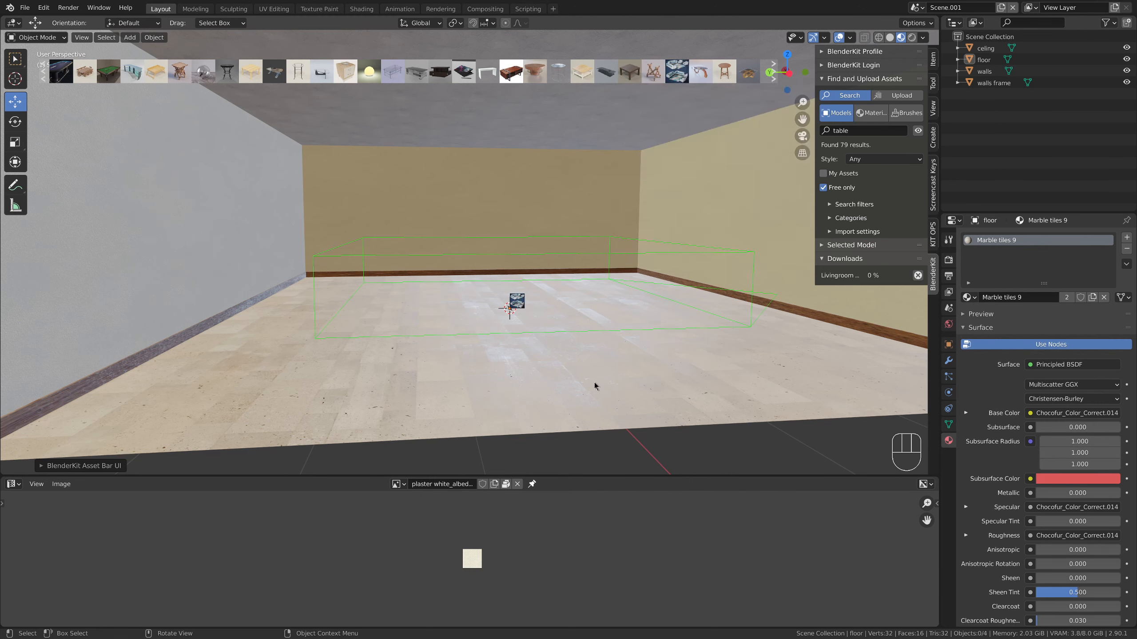
mouse_move(517, 315)
middle_down()
mouse_move(521, 305)
mouse_move(525, 325)
middle_up()
click(524, 325)
Move the living room set toward the corner where the grey side wall meets the back wall
drag(467, 322, 360, 322)
mouse_move(360, 322)
middle_down()
mouse_move(373, 343)
mouse_move(382, 327)
middle_up()
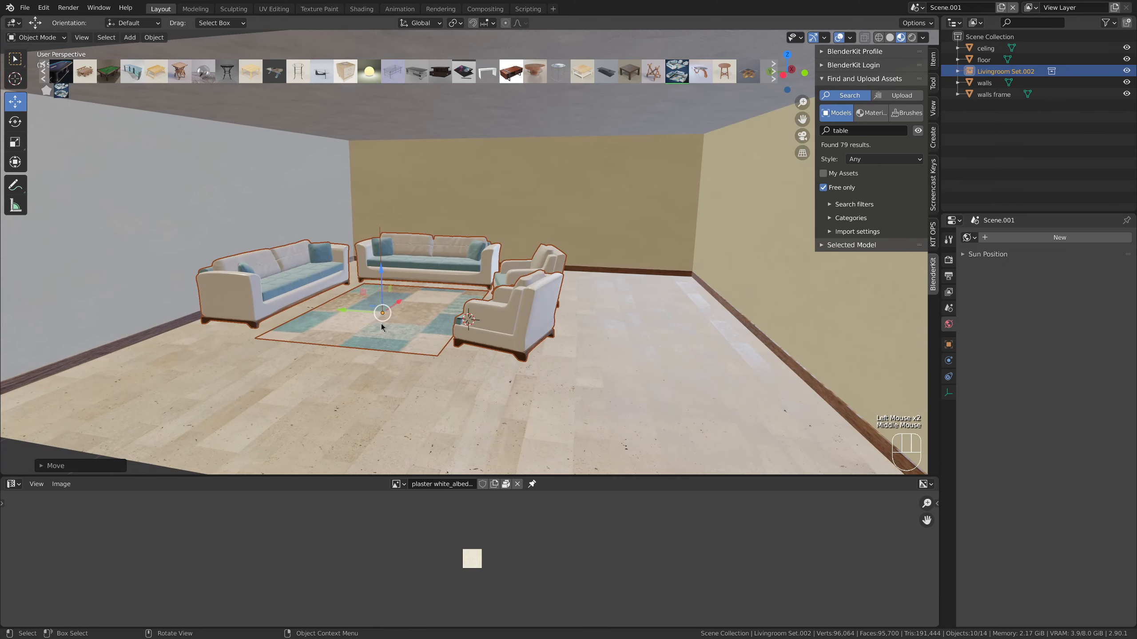
drag(400, 304, 609, 314)
middle_drag(609, 314, 496, 286)
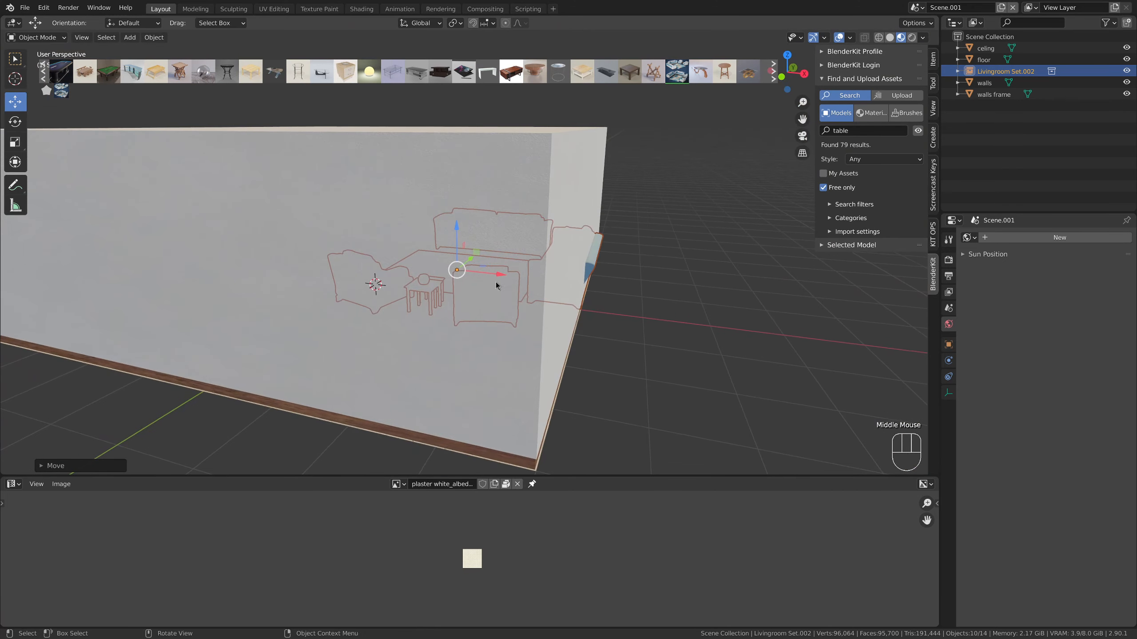
drag(498, 277, 481, 271)
middle_drag(460, 288, 605, 275)
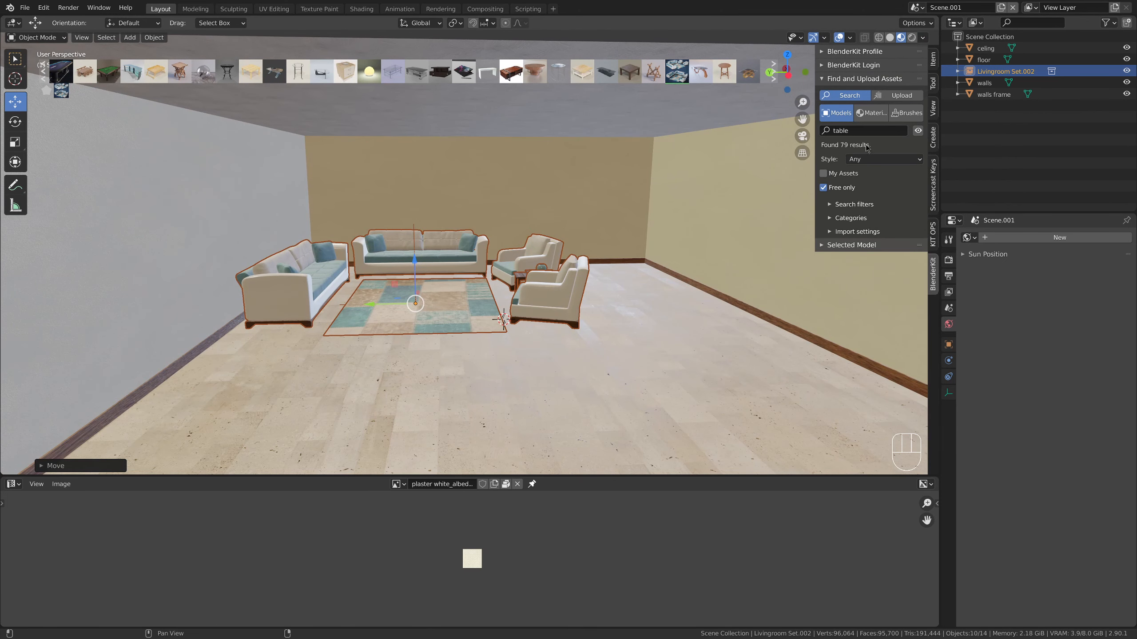
Search BlenderKit's models for "bookcase" and add the "ZIG ZAG Bookcase" to the room
click(867, 130)
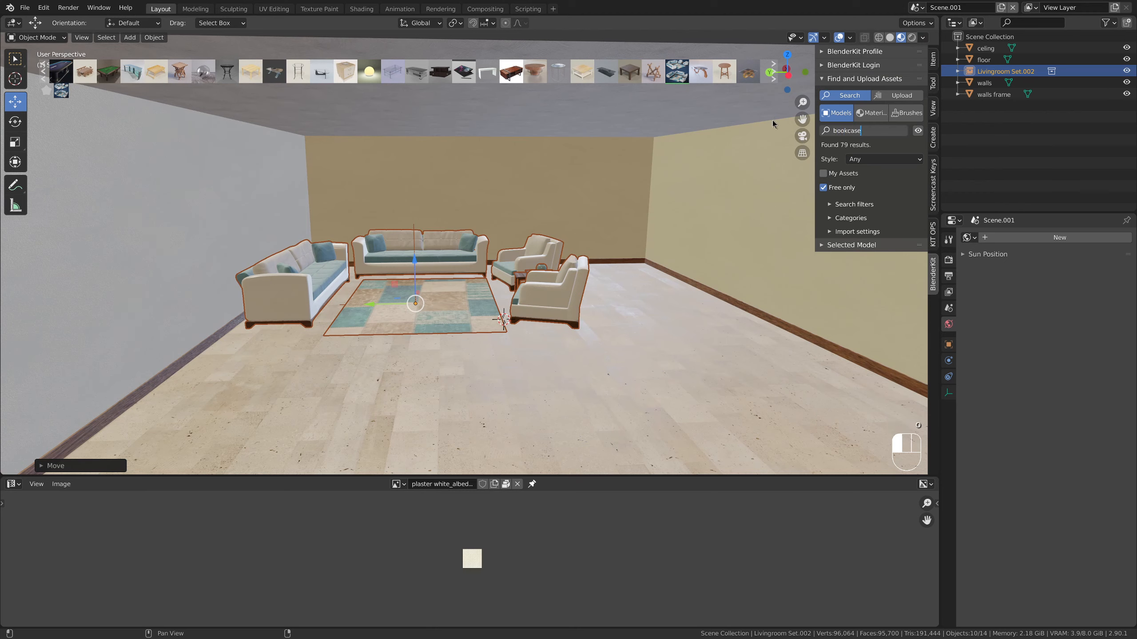
key(Return)
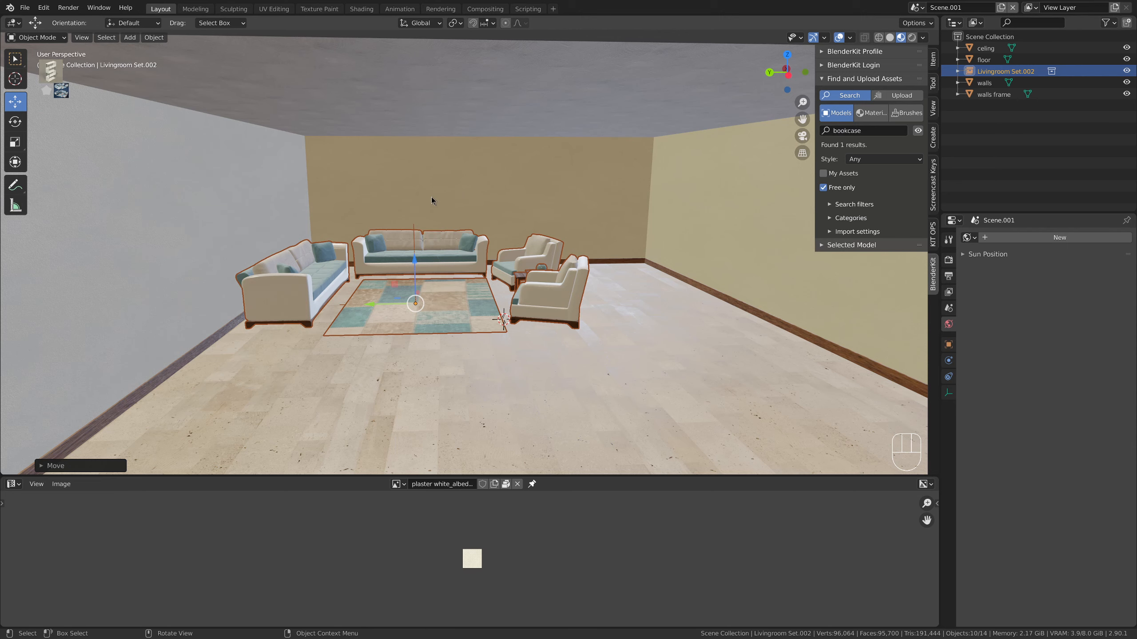
click(48, 76)
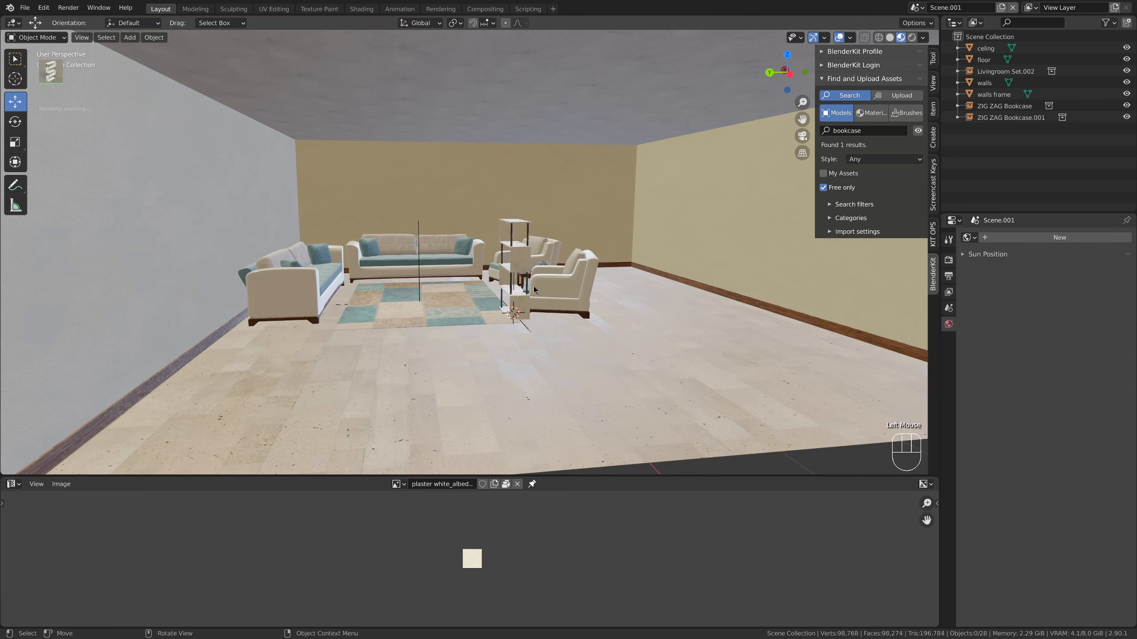
Move one of the bookcases across the floor to the yellow side wall opposite the grey wall
click(516, 312)
drag(477, 316, 668, 282)
click(683, 341)
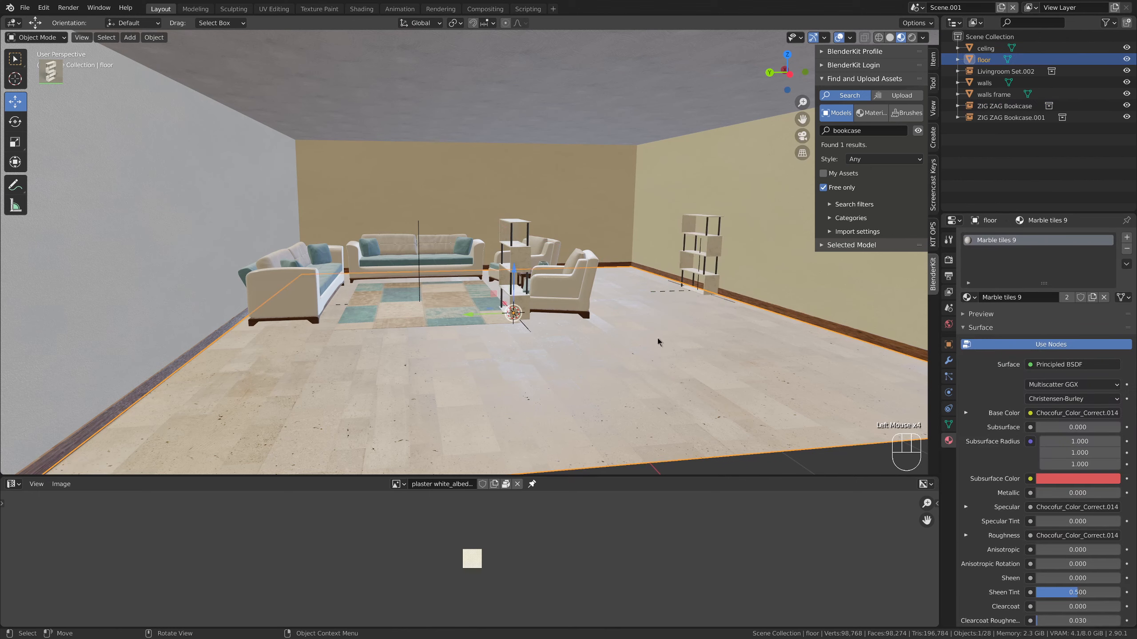
middle_drag(657, 337, 660, 338)
scroll(504, 284, up, 2)
scroll(503, 285, down, 1)
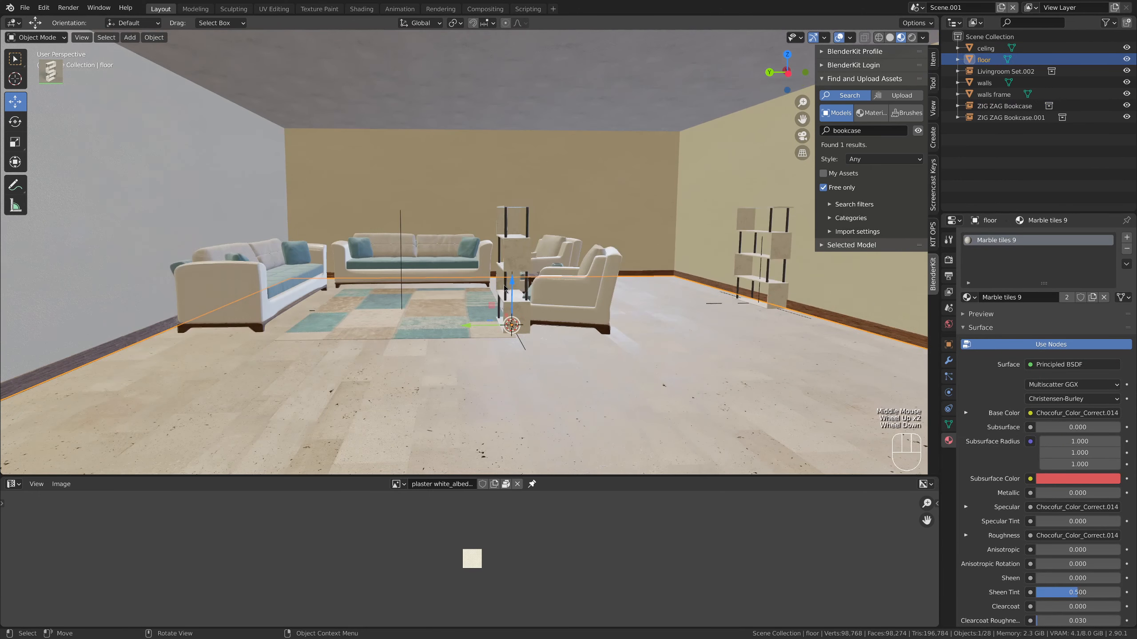
click(495, 155)
key(Tab)
key(Tab)
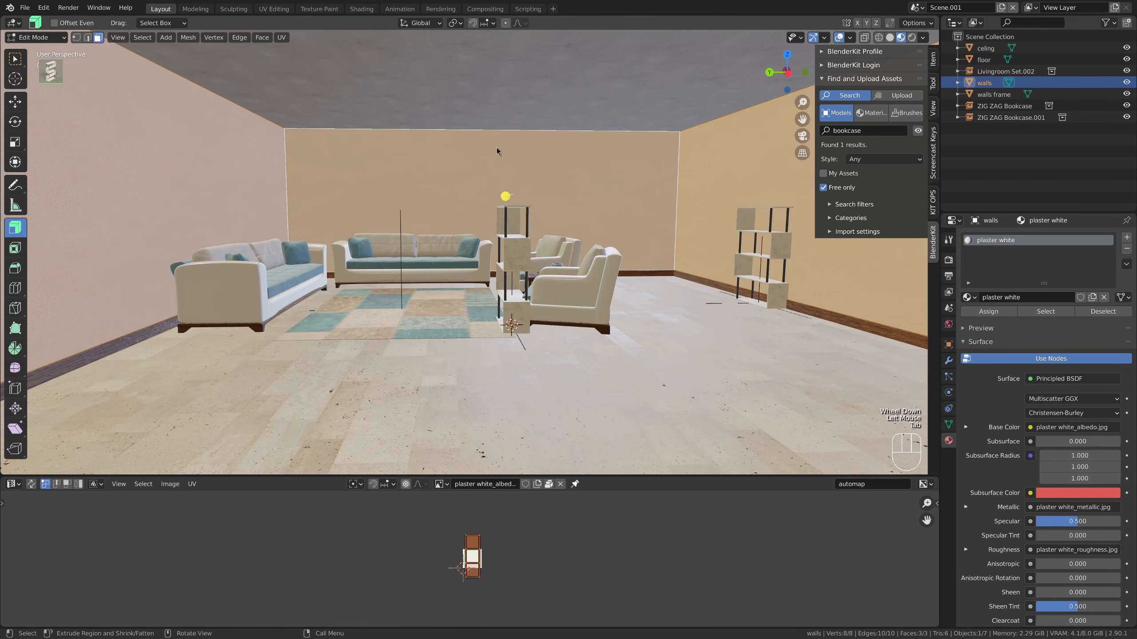
click(503, 104)
scroll(499, 104, down, 3)
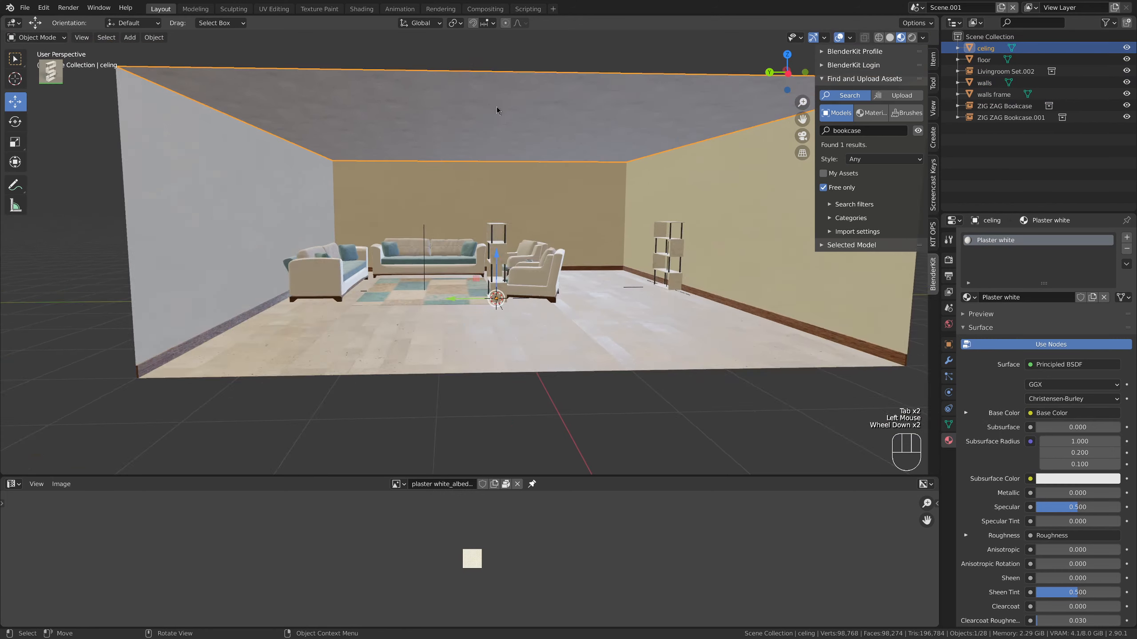
scroll(492, 109, up, 2)
scroll(490, 110, down, 1)
scroll(485, 167, up, 2)
drag(515, 283, 513, 311)
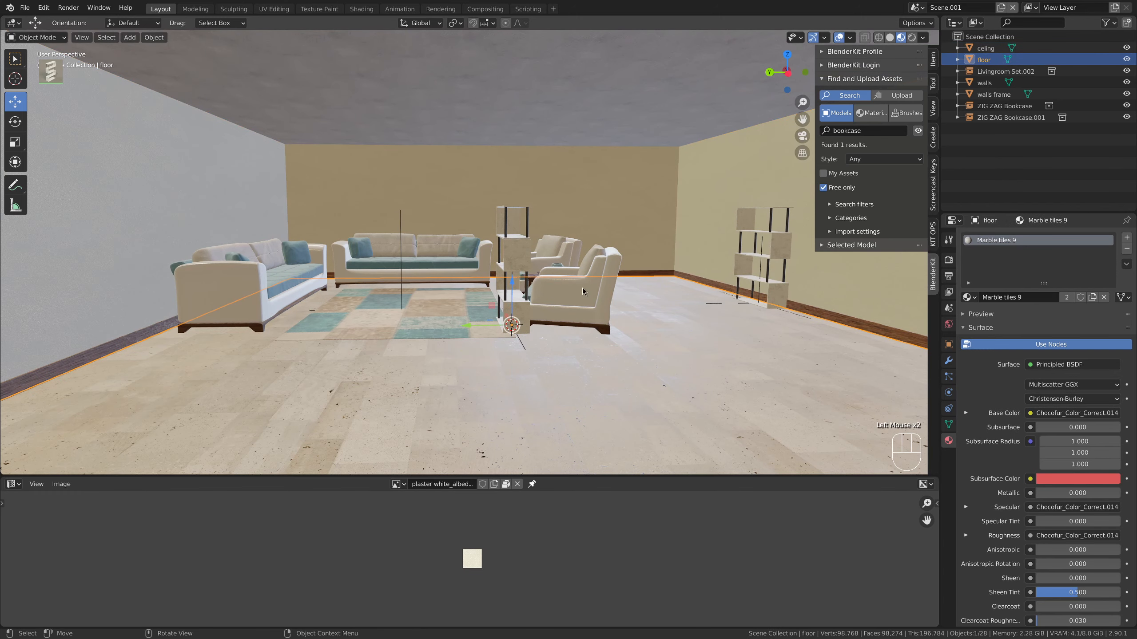
Delete the duplicate bookcase standing in front of the armchairs
click(508, 300)
click(509, 263)
key(Delete)
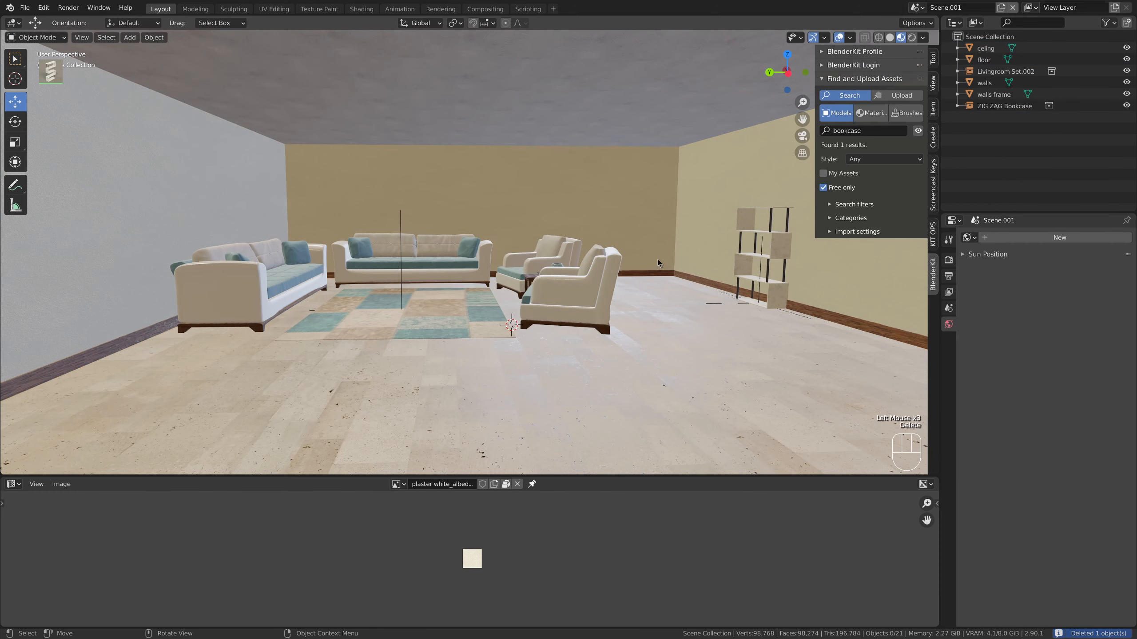
Adjust the position of the remaining bookcase beside the yellow side wall
click(779, 304)
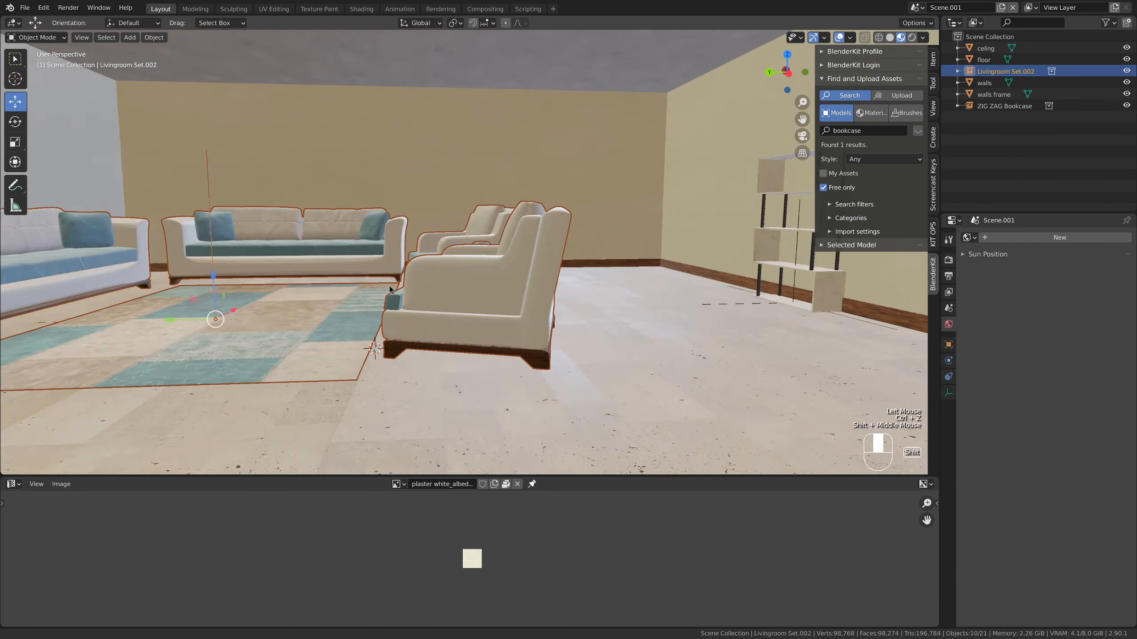
shift+middle_drag(751, 299, 561, 307)
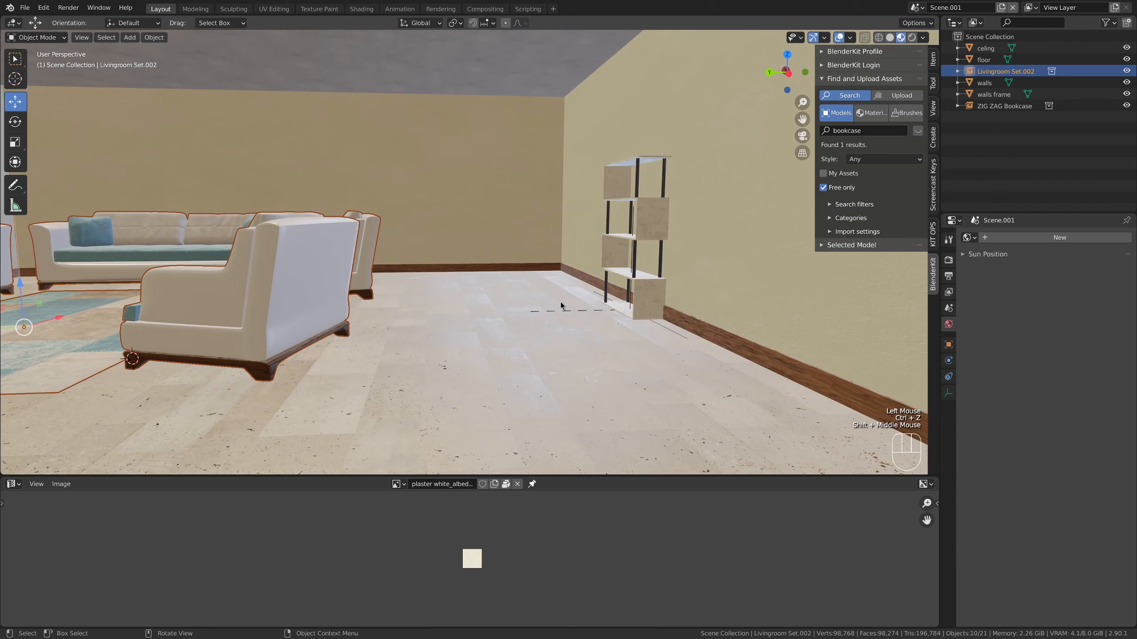
click(644, 296)
key(ctrl+z)
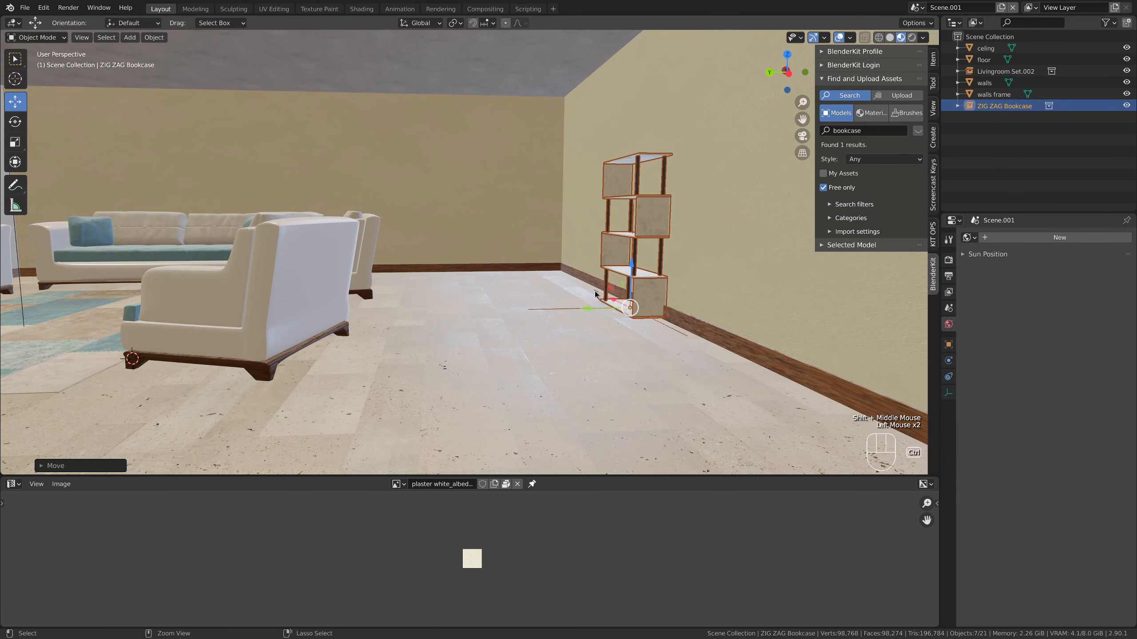
middle_drag(541, 311, 584, 325)
click(563, 331)
Scale up the bookcase uniformly so it stands well above the armchairs, and deselect it
click(636, 285)
key(s)
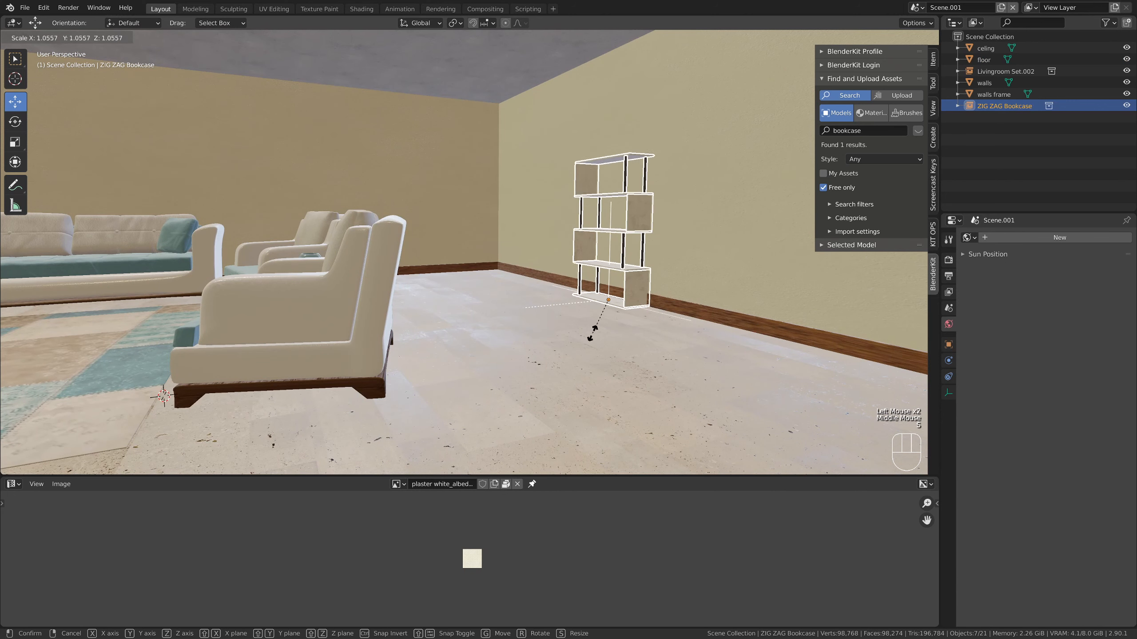
click(596, 342)
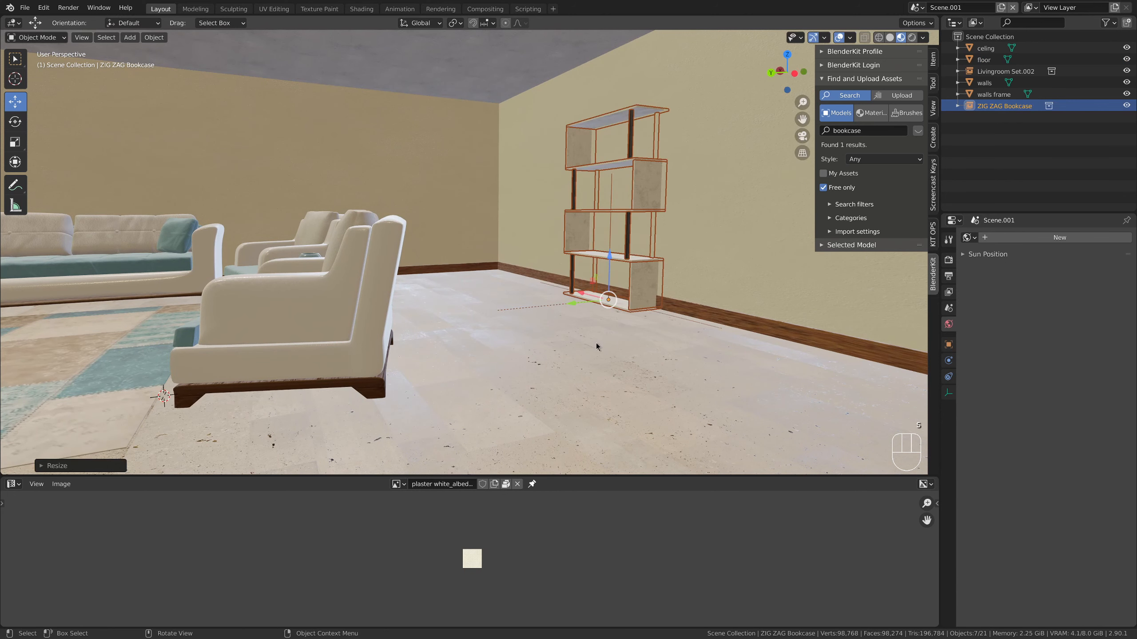
scroll(592, 348, down, 2)
drag(531, 289, 529, 292)
click(563, 315)
shift+middle_drag(524, 348, 688, 312)
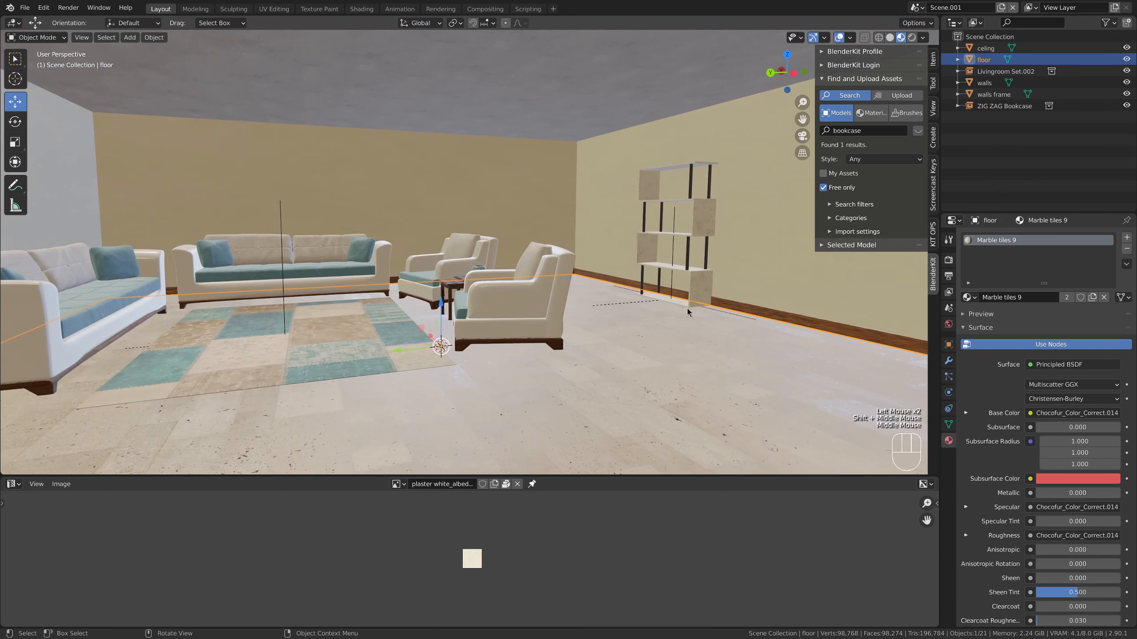
Search BlenderKit's models for "door" and add the wooden "Door PI002" to the room
click(858, 130)
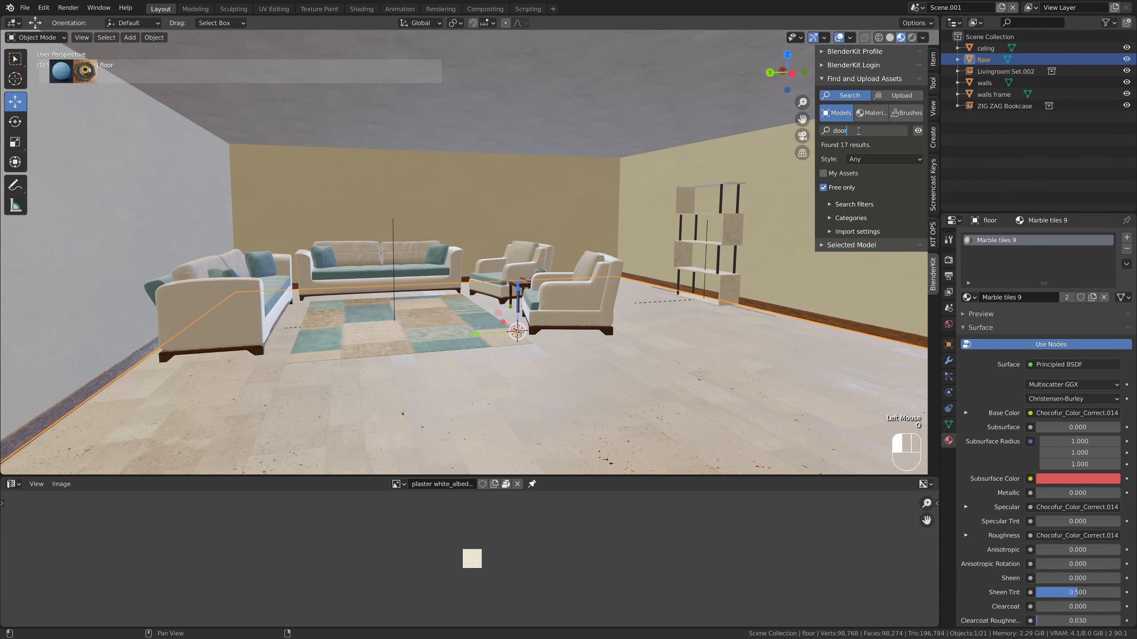
text(door)
key(Return)
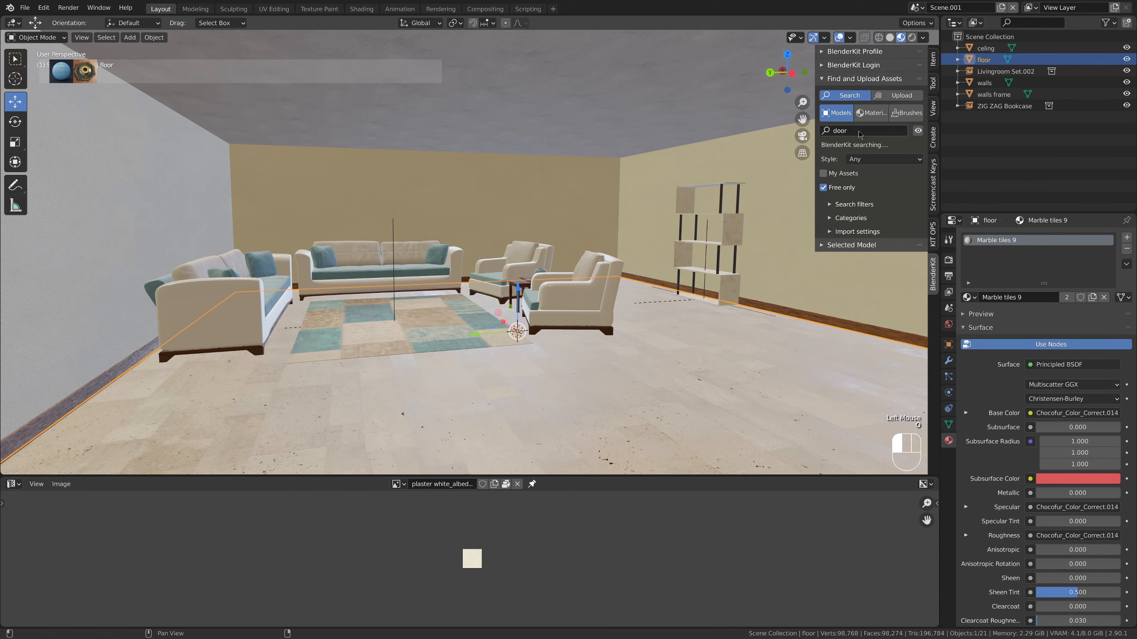
mouse_move(193, 77)
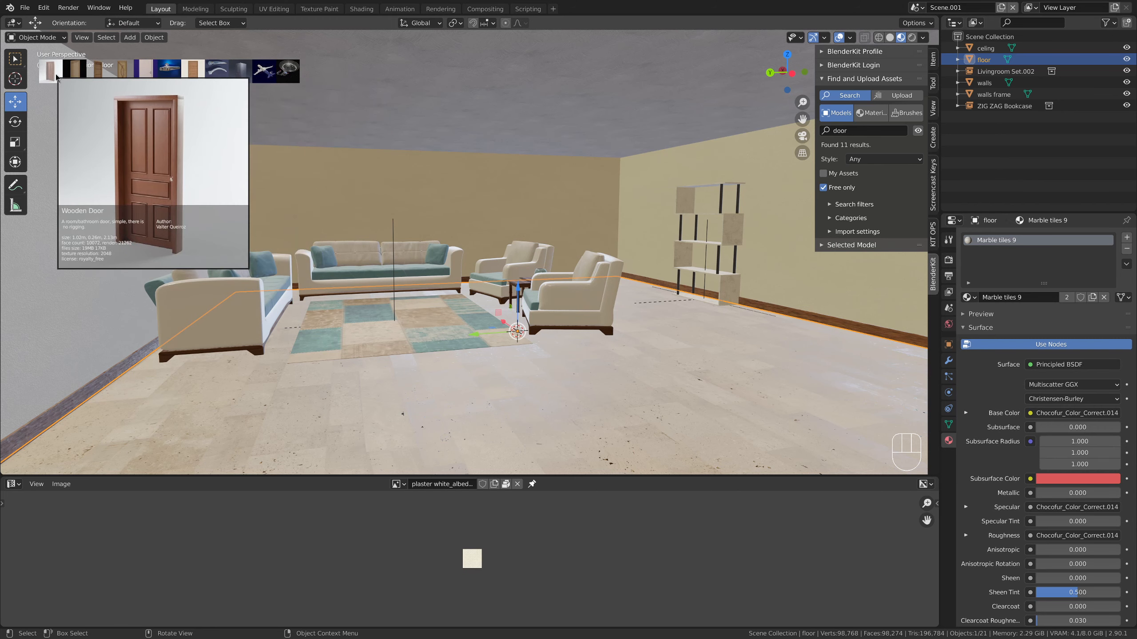
mouse_move(95, 78)
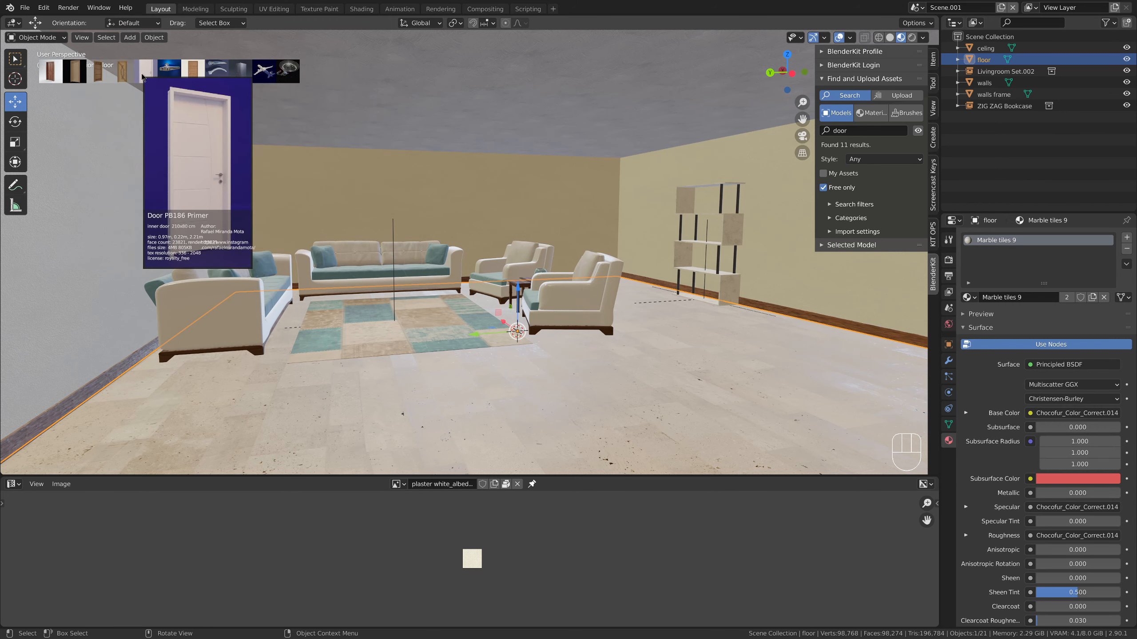
click(190, 74)
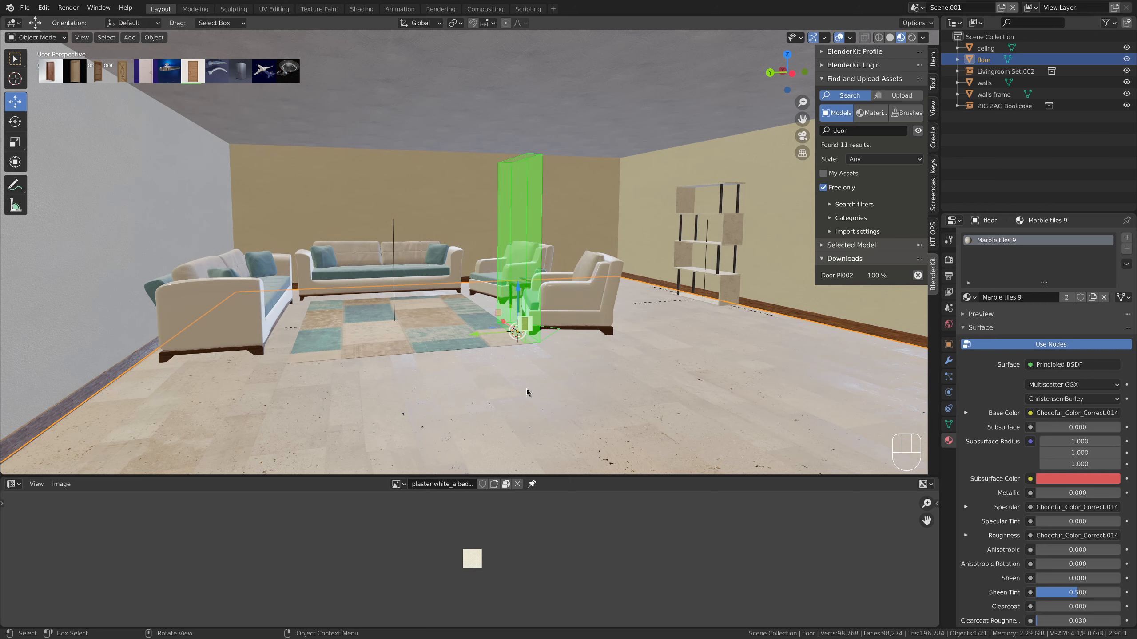
Rotate the door 90° and a further 180° about the Z axis so its panelled front faces the room
text(rz90)
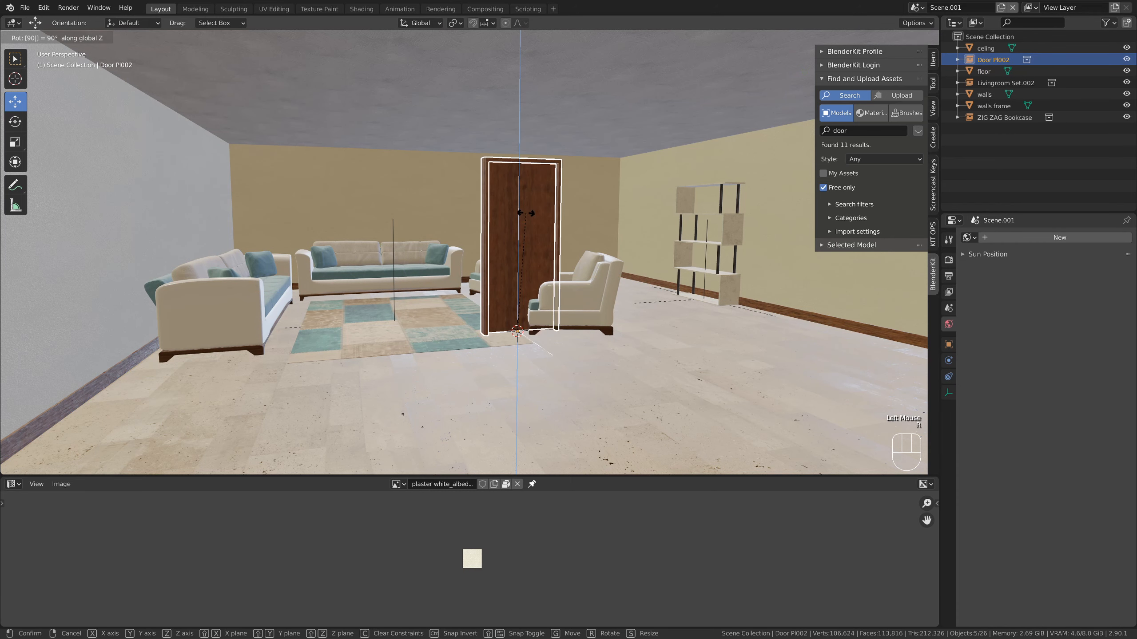
key(Return)
middle_drag(526, 217, 534, 301)
text(r)
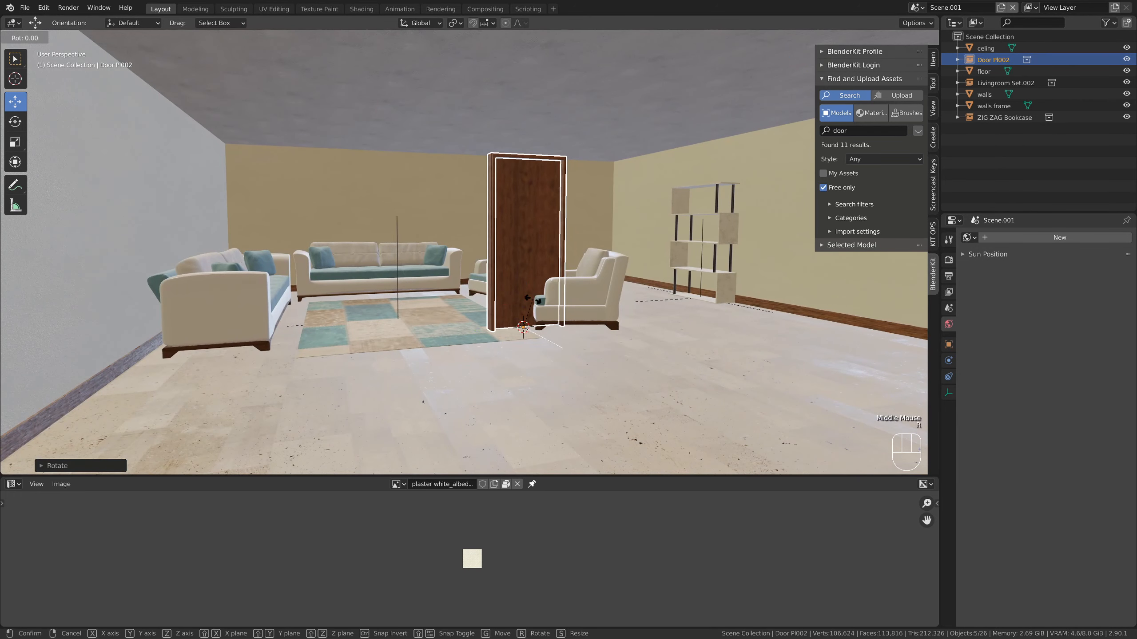
text(z180)
key(Return)
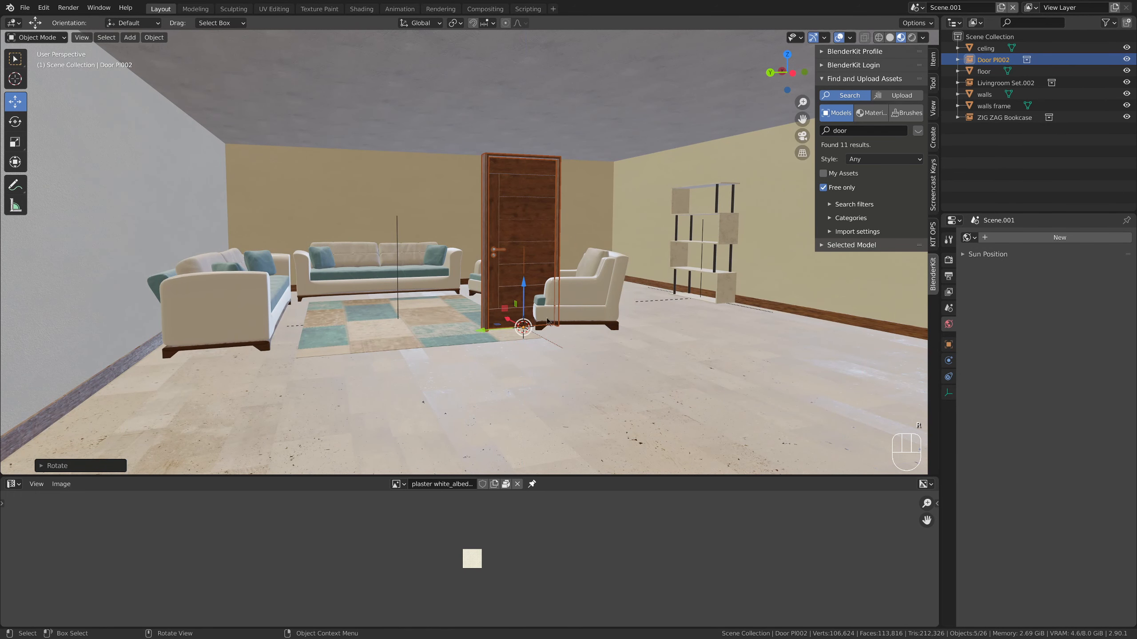
Move the door back through the room to the back wall behind the armchairs
drag(510, 321, 439, 269)
key(KP_Decimal)
scroll(438, 269, up, 2)
middle_drag(439, 269, 608, 298)
scroll(476, 283, down, 7)
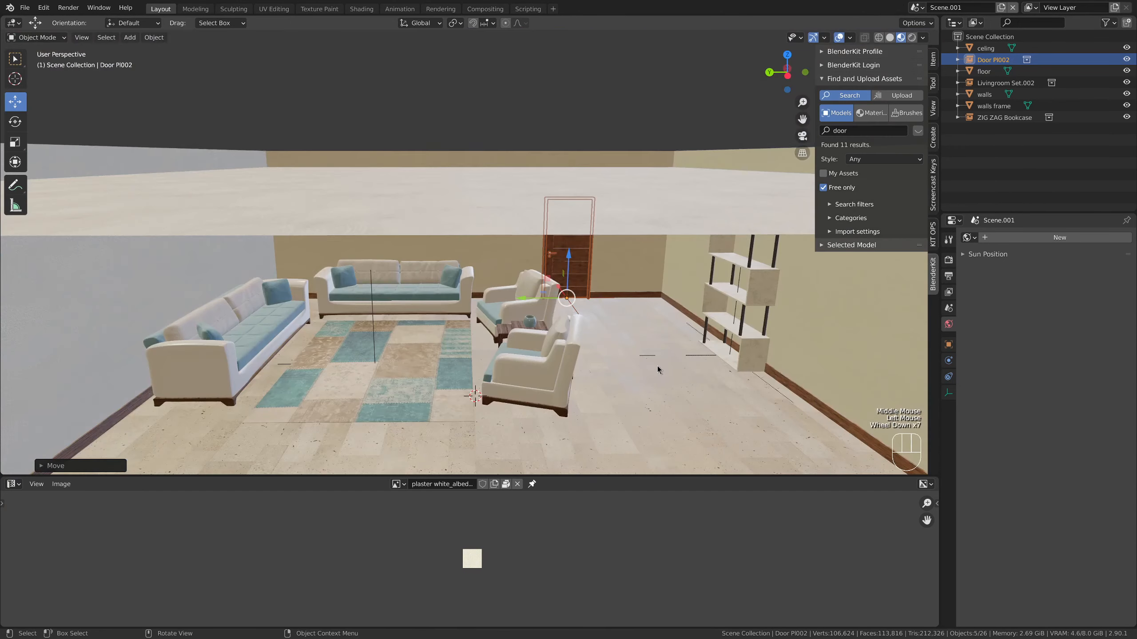
Shift the door along the back wall into the free stretch between the armchairs and the bookcase corner
scroll(617, 359, up, 4)
mouse_move(617, 359)
middle_down()
mouse_move(607, 357)
mouse_move(636, 365)
middle_up()
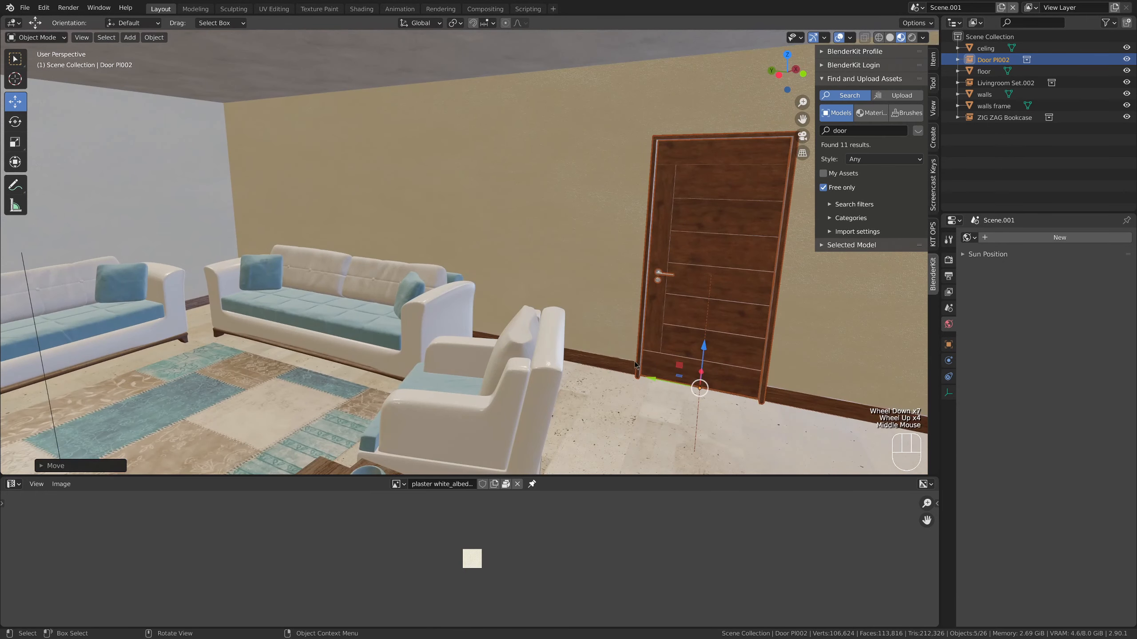
mouse_move(649, 380)
mouse_down()
mouse_move(696, 388)
mouse_move(668, 384)
mouse_up()
scroll(636, 391, down, 4)
middle_drag(634, 387, 583, 384)
click(633, 379)
Search BlenderKit's models for "plant" and add the "House Plant" at the 3D cursor beside the front armchair
scroll(647, 383, up, 2)
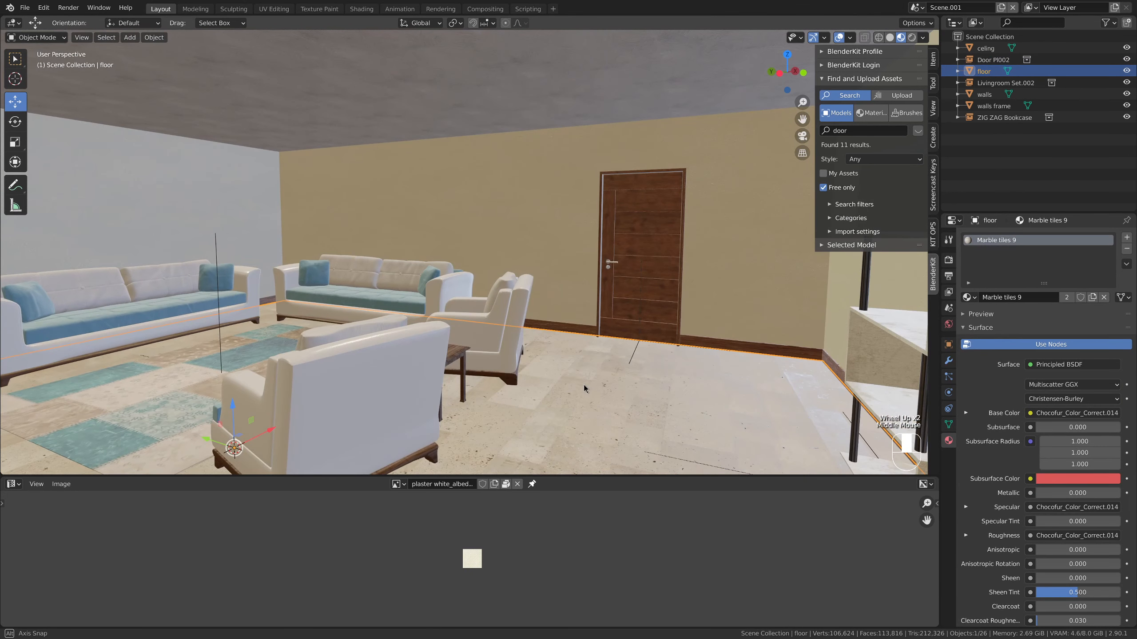
scroll(722, 318, up, 3)
scroll(721, 317, down, 3)
shift+middle_drag(707, 331, 539, 308)
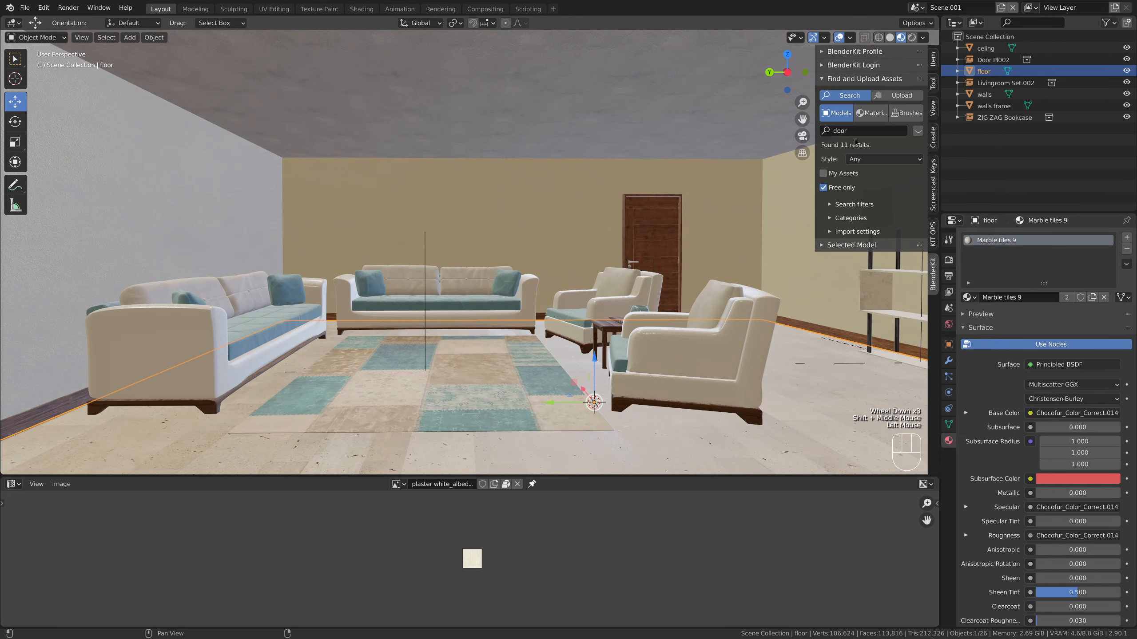
double_click(861, 131)
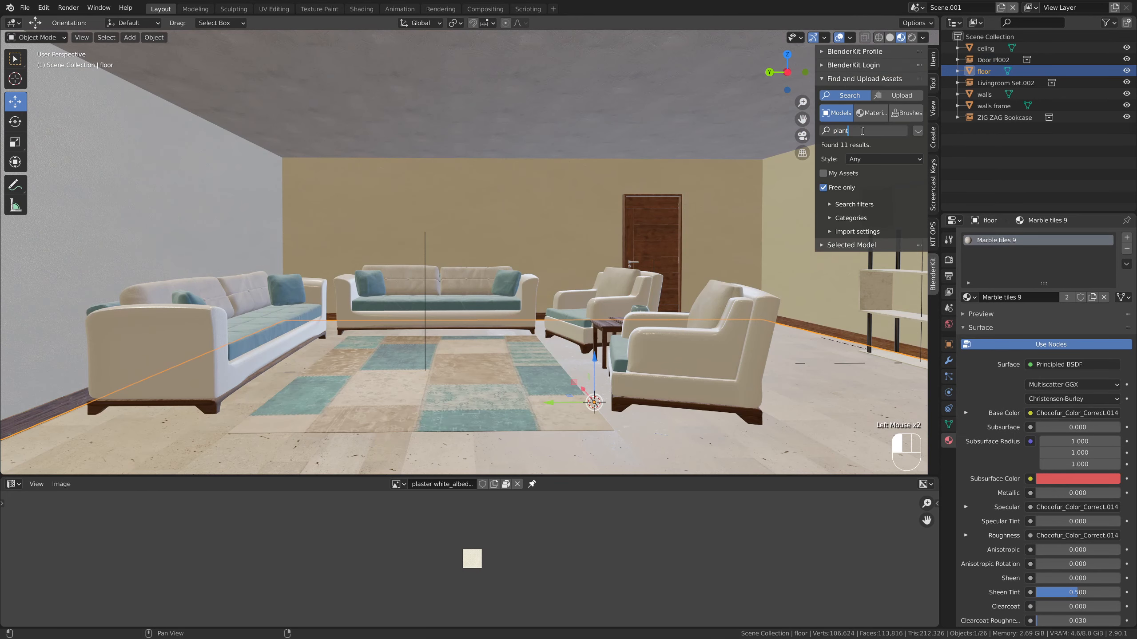
key(Return)
click(200, 73)
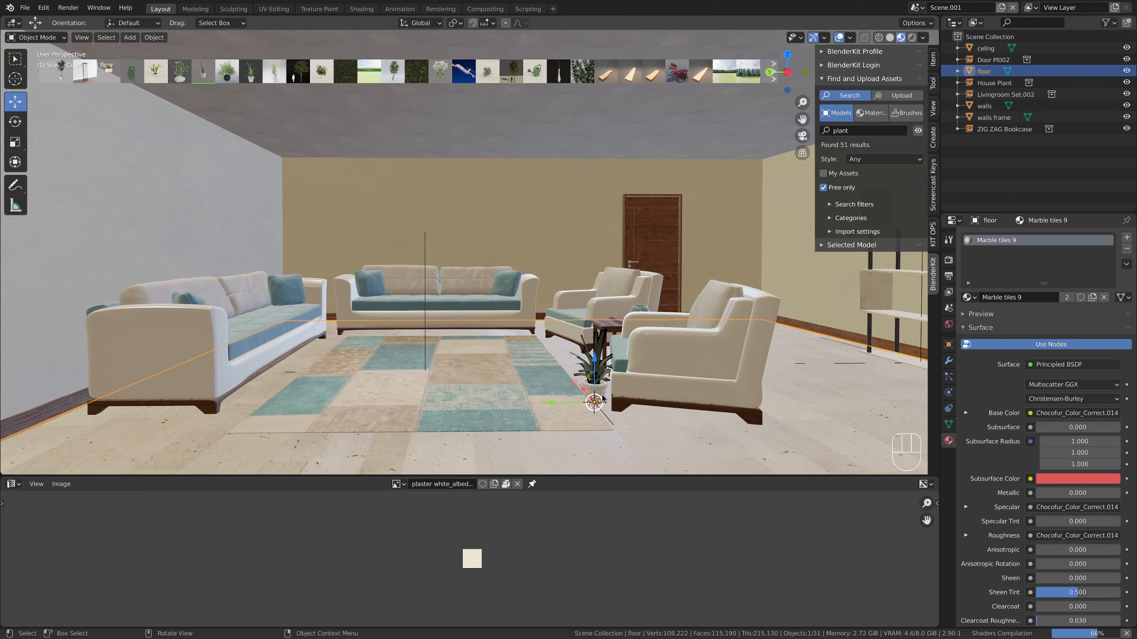
Scale up the potted house plant so it stands taller than the neighbouring armchair
click(602, 397)
key(s)
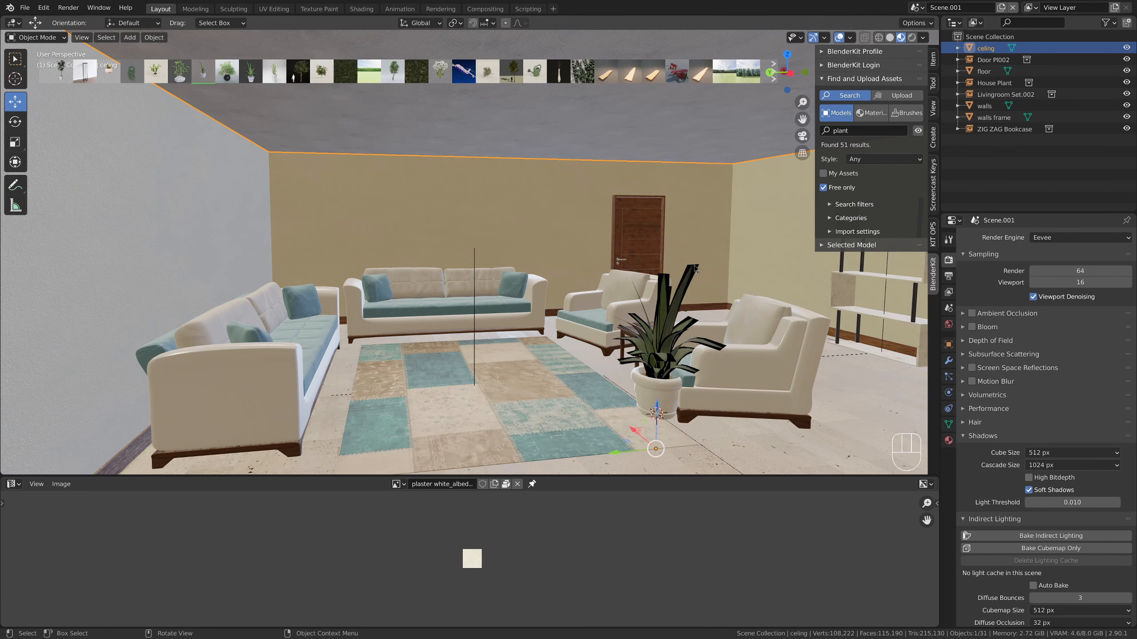
middle_drag(694, 267, 673, 321)
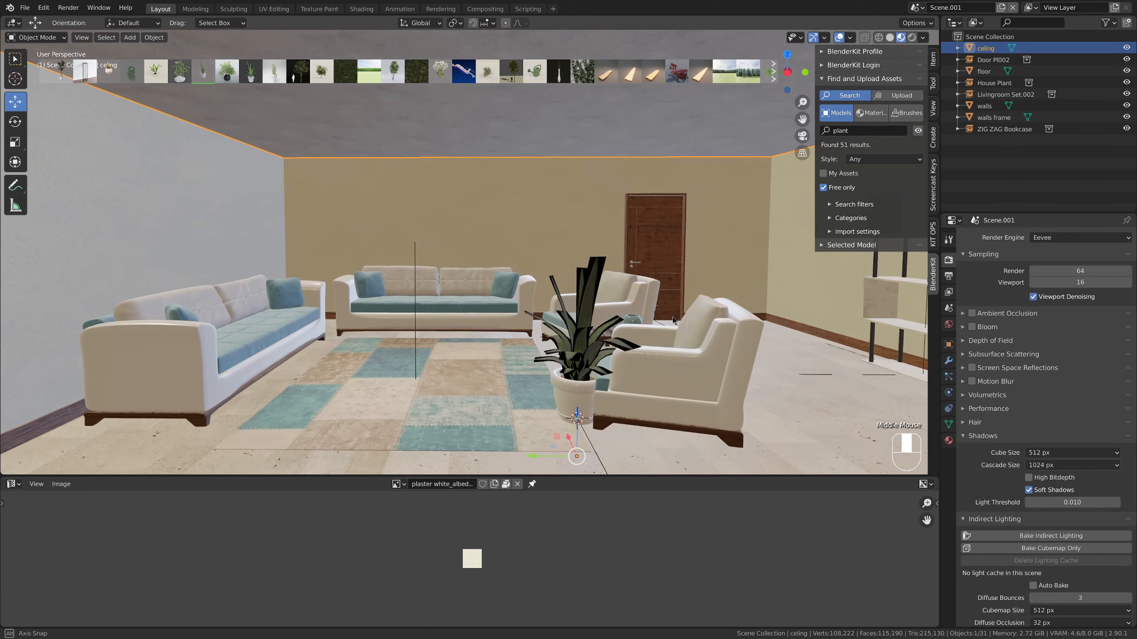
Move the house plant to the gap between the rear sofa and the back armchair and fine-tune its scale
click(577, 392)
middle_drag(562, 378, 654, 415)
drag(650, 402, 501, 333)
key(s)
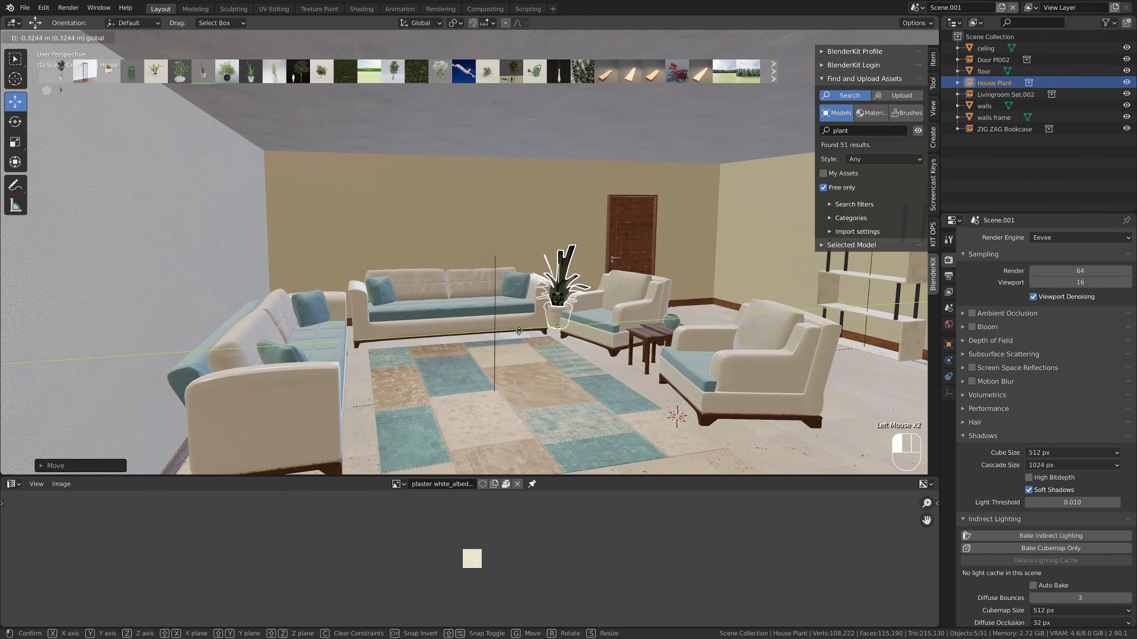
click(515, 340)
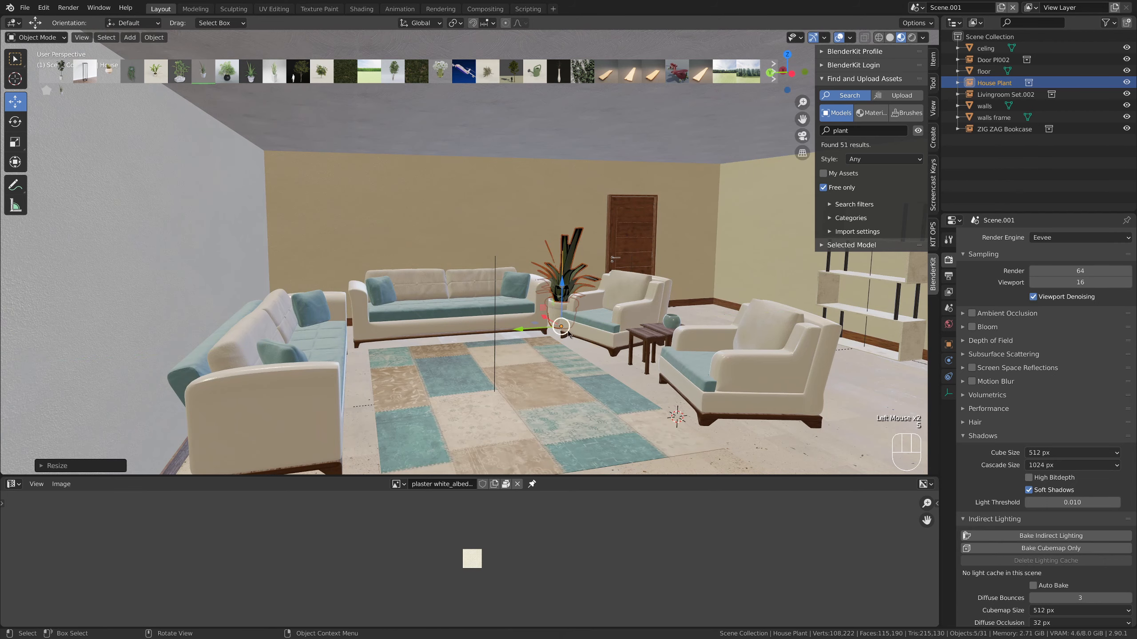
middle_drag(515, 340, 547, 333)
scroll(495, 335, up, 3)
drag(554, 364, 569, 366)
scroll(575, 367, down, 2)
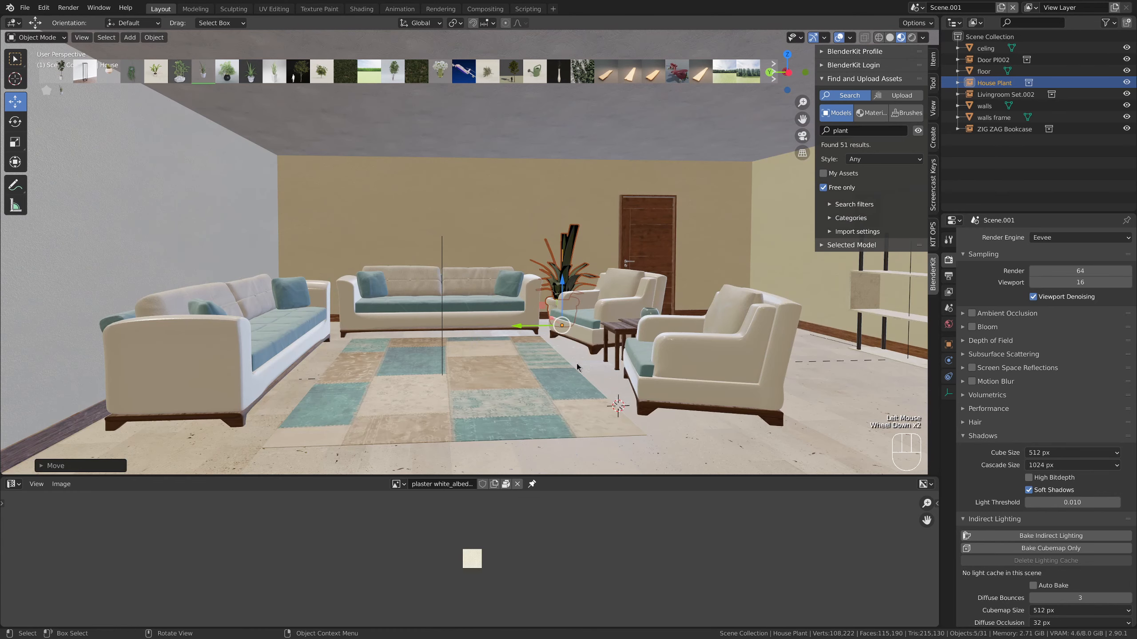
Add the "Indoor plant" model from the plant results and scale it up well above the armchair's height
mouse_move(282, 72)
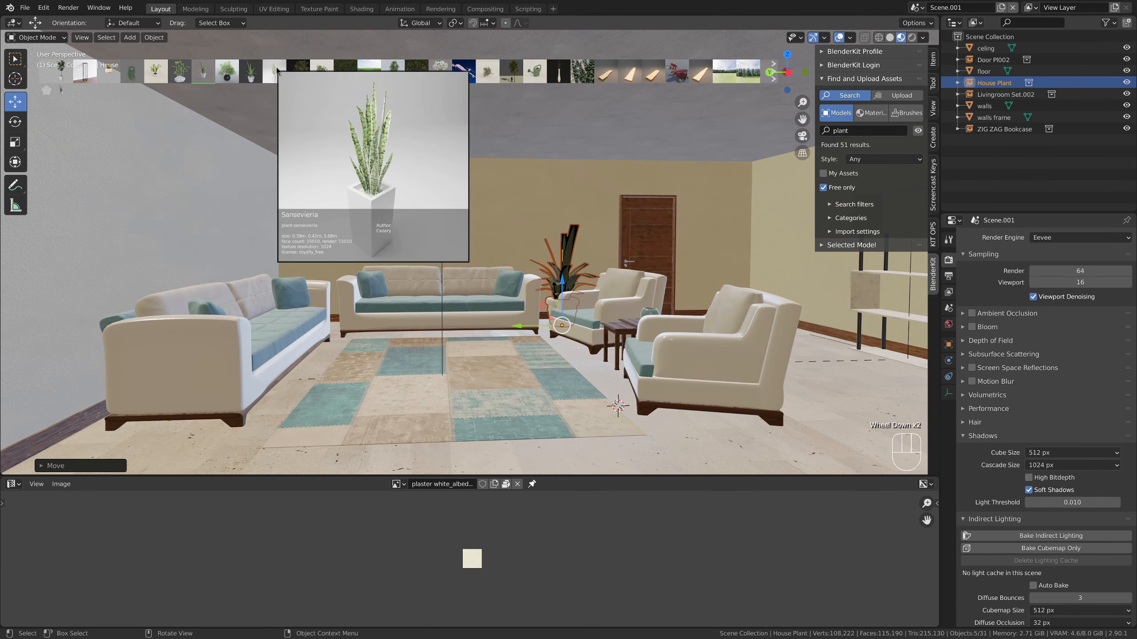
click(150, 73)
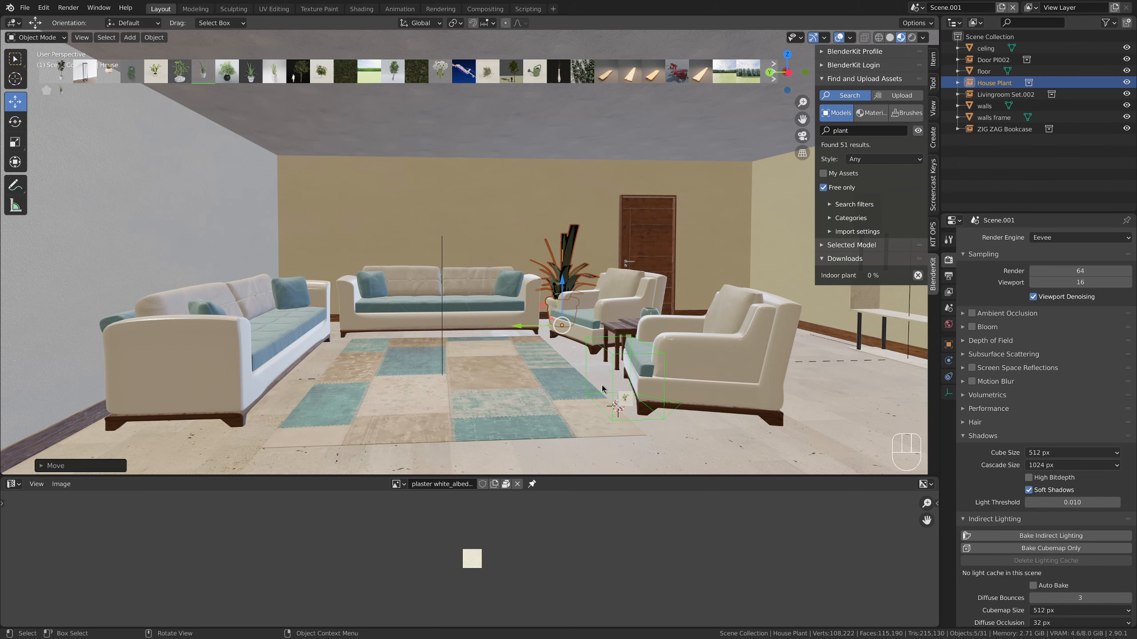
click(617, 396)
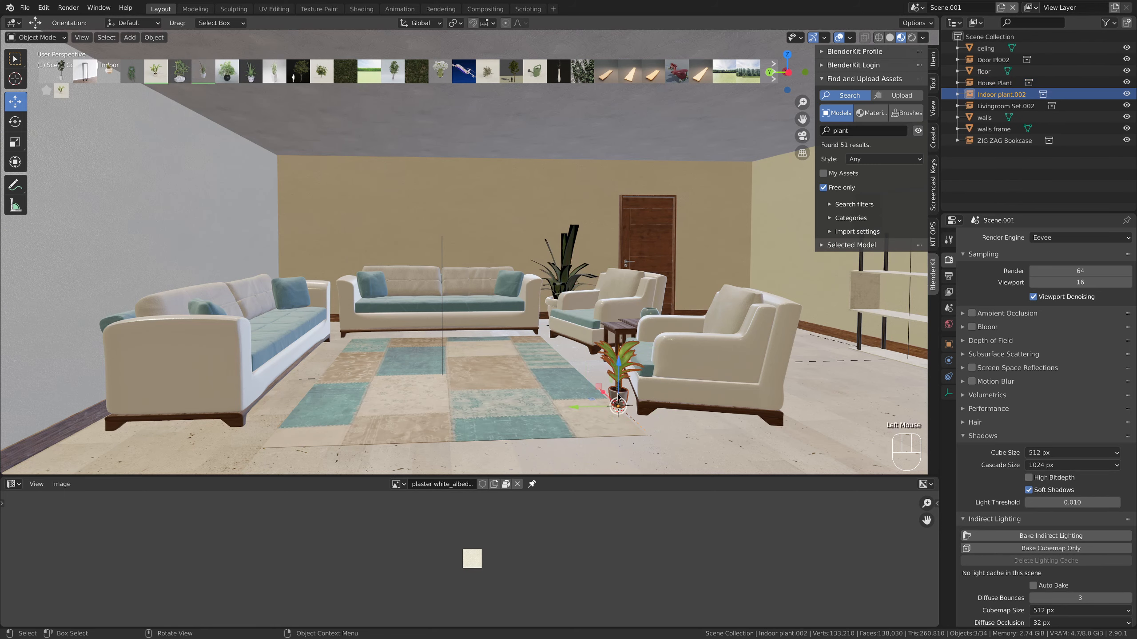
key(s)
click(725, 264)
middle_drag(724, 264, 712, 259)
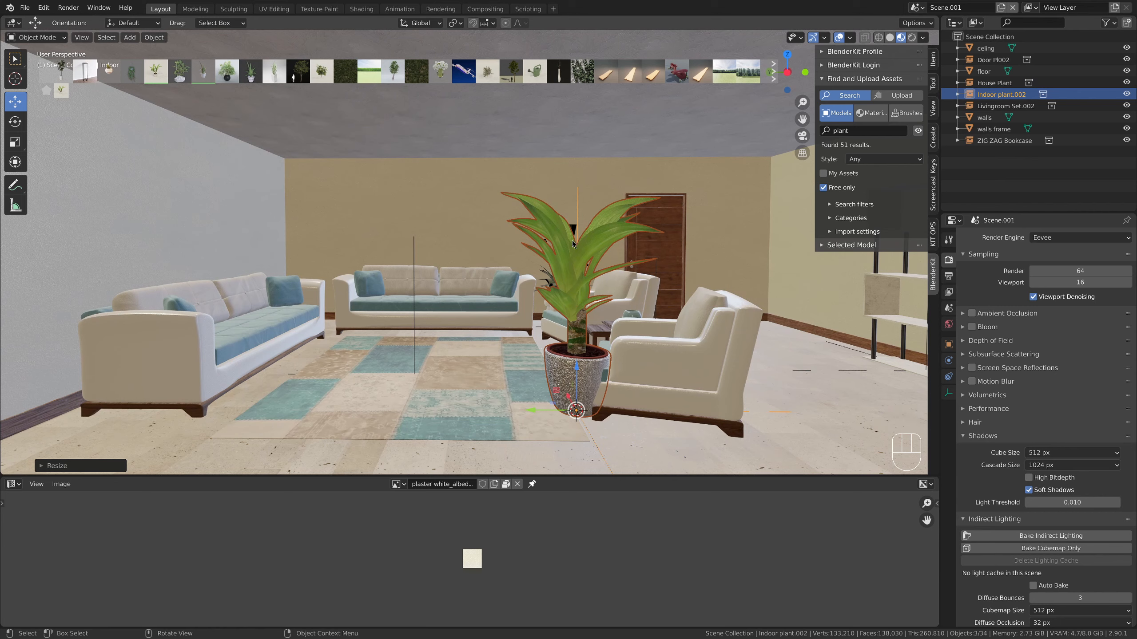
Check the house plant behind the armchair up close and nudge the zig-zag bookcase slightly along the side wall
middle_drag(555, 258, 490, 281)
click(564, 273)
key(KP_Decimal)
scroll(462, 211, down, 6)
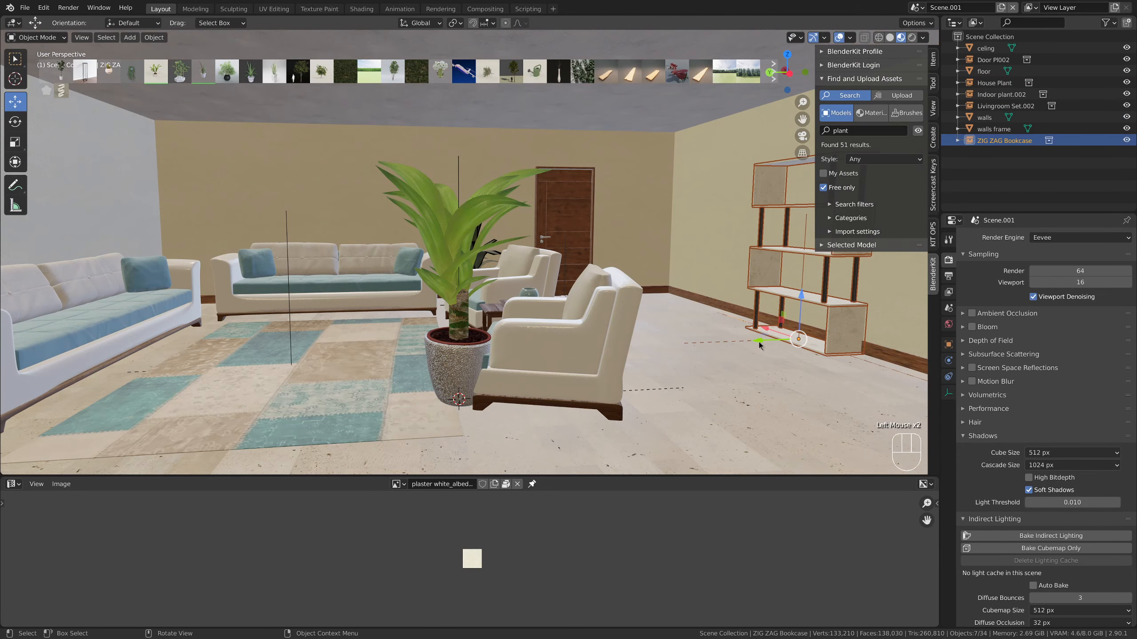
drag(761, 339, 753, 342)
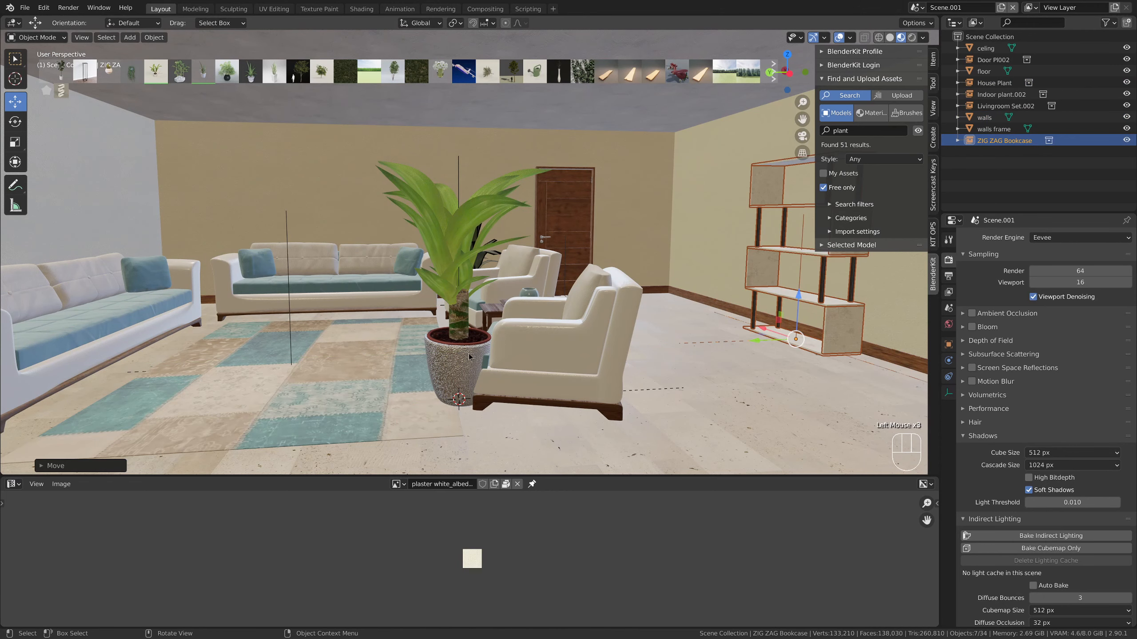
Move the indoor plant across the room next to the bookcase and scale it down slightly
click(456, 374)
drag(438, 394, 649, 291)
key(s)
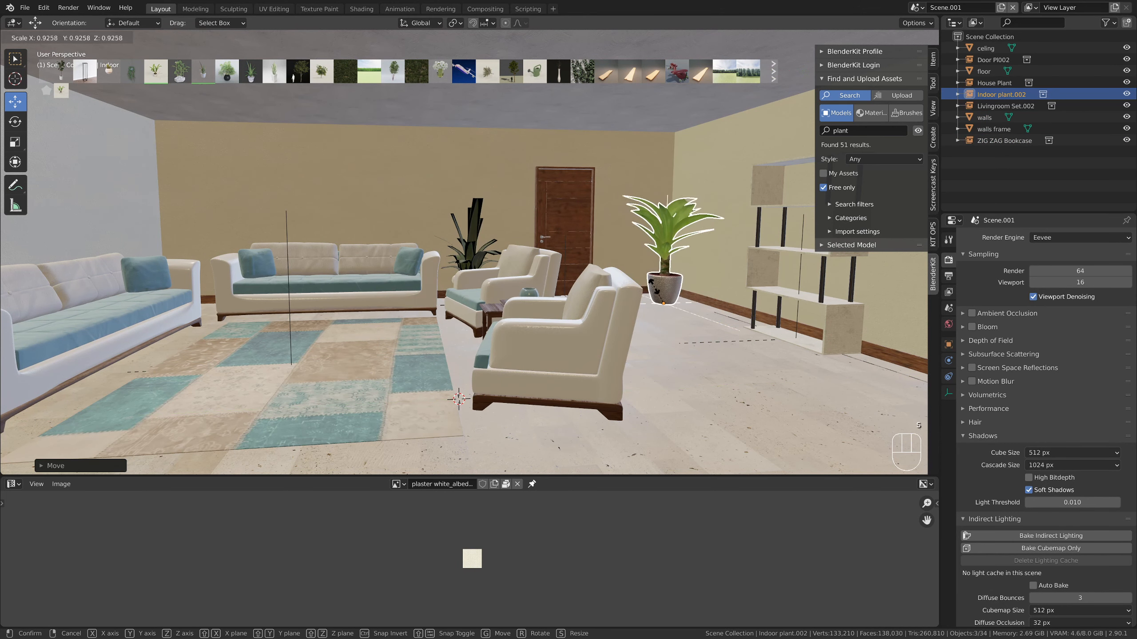
click(658, 289)
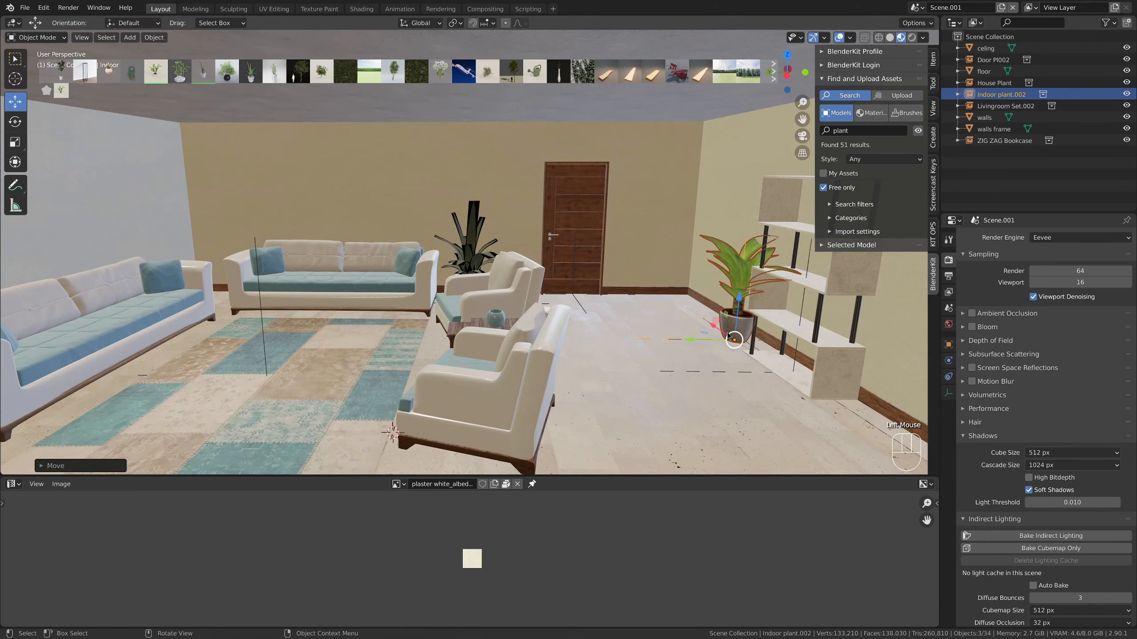
Move the indoor plant onto the rug and put the house plant beside the bookcase in its place
drag(706, 333, 328, 361)
click(466, 264)
middle_drag(466, 265, 480, 281)
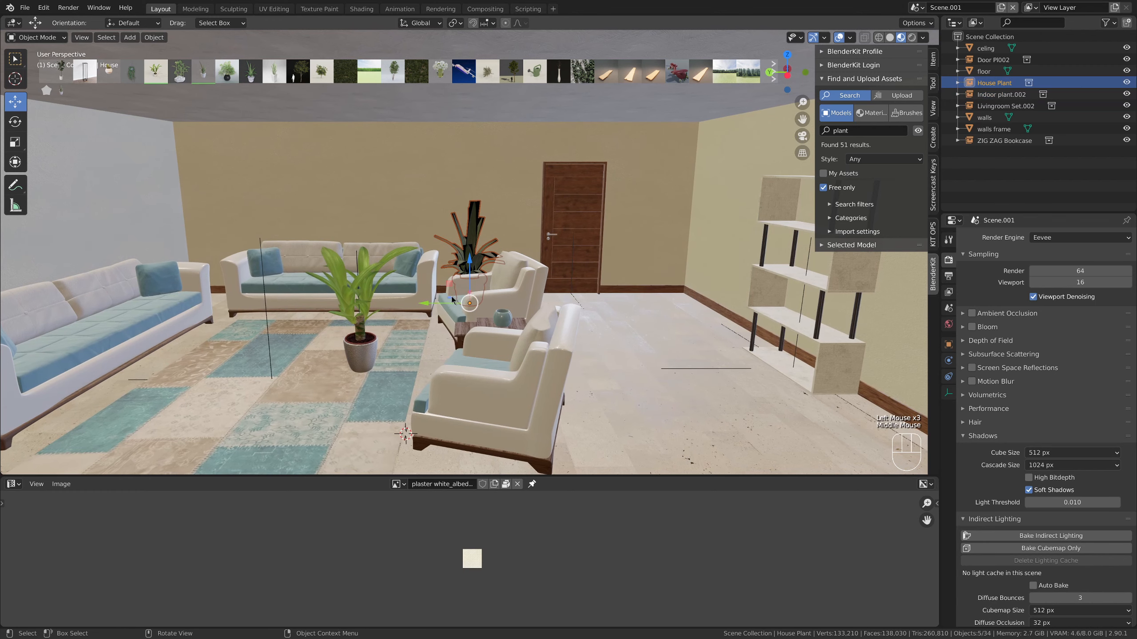
drag(451, 297, 705, 326)
Move the indoor plant from the rug to the gap between the rear sofa and back armchair, and rotate it about the Z axis
click(355, 366)
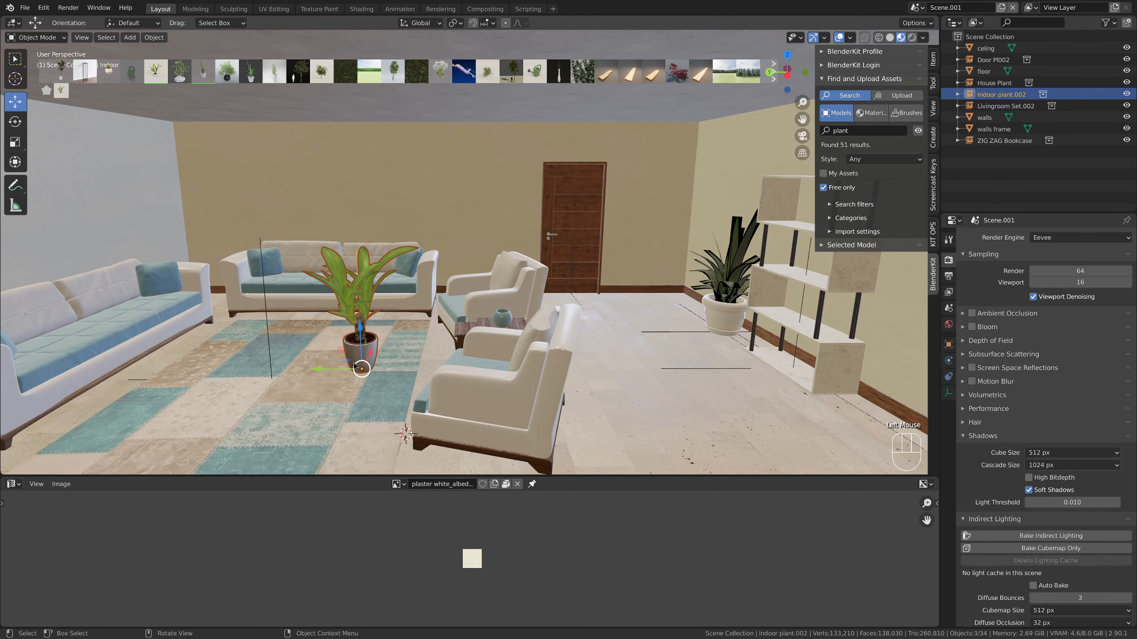
drag(348, 361, 441, 299)
middle_drag(442, 299, 452, 285)
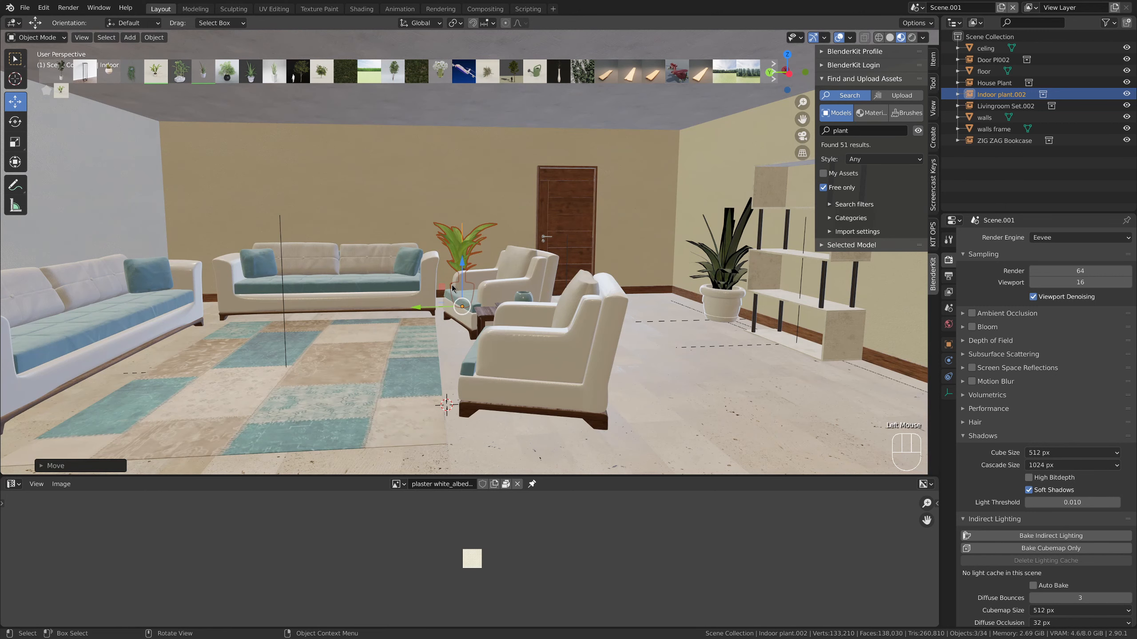
key(r)
key(z)
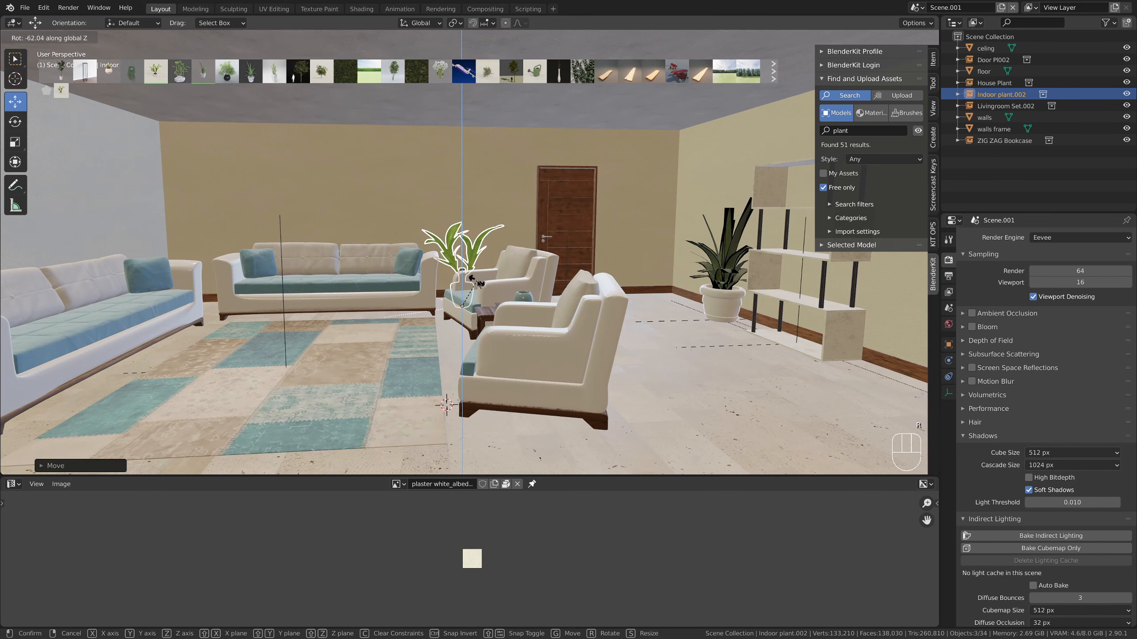
click(475, 286)
Search the models for "lamp", add the "simple standing lamp" and move it into the corner between the two sofas
drag(853, 131, 781, 131)
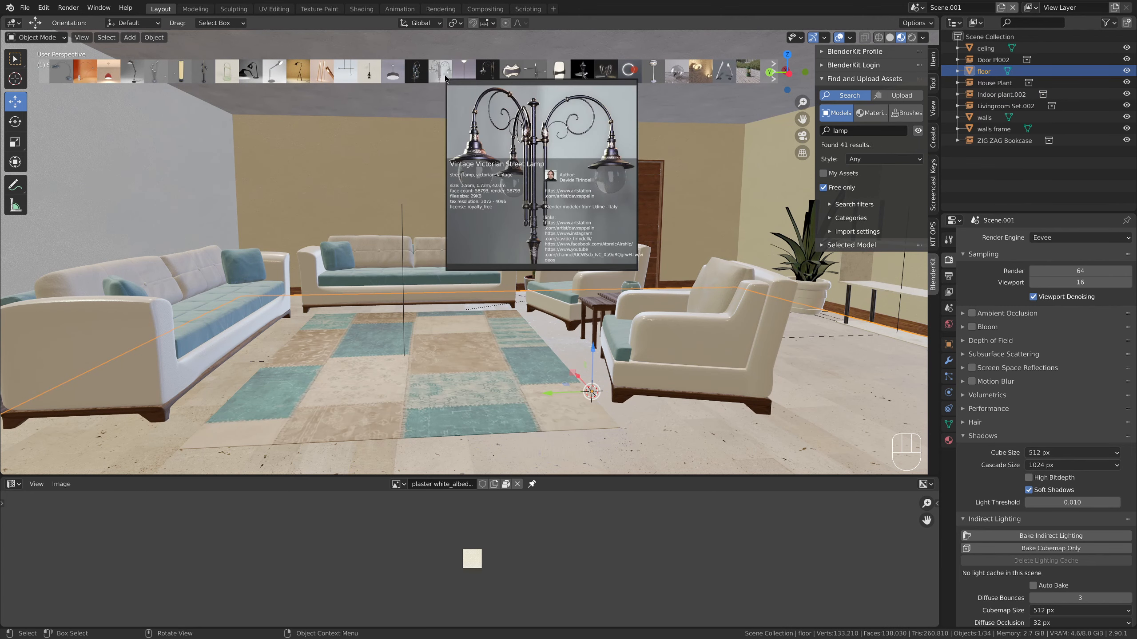
drag(464, 72, 604, 371)
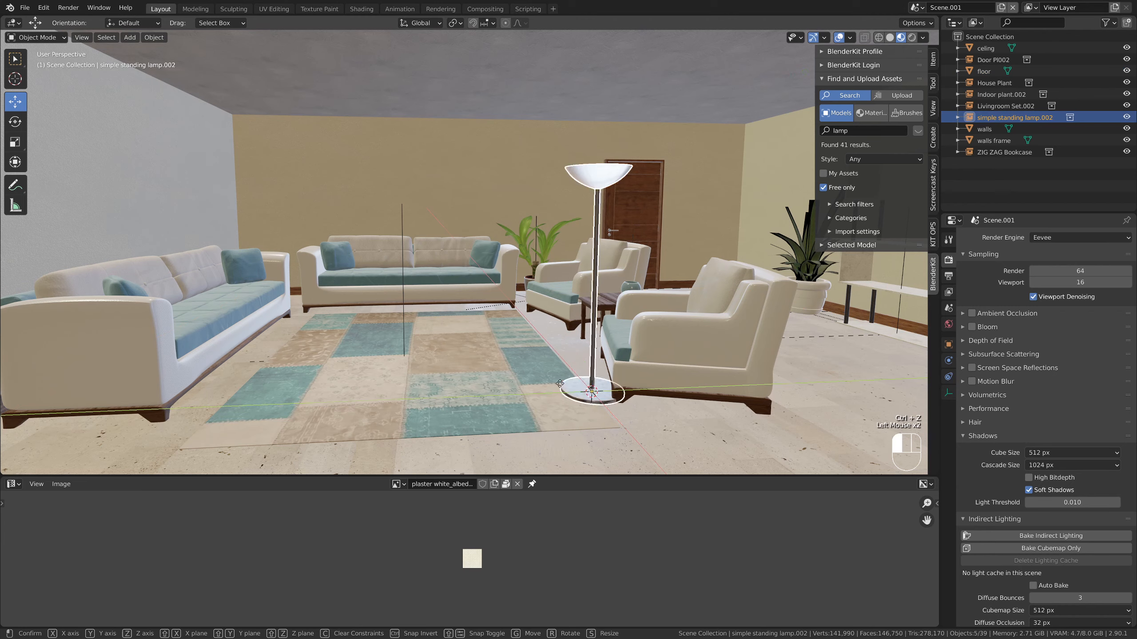
drag(572, 390, 224, 297)
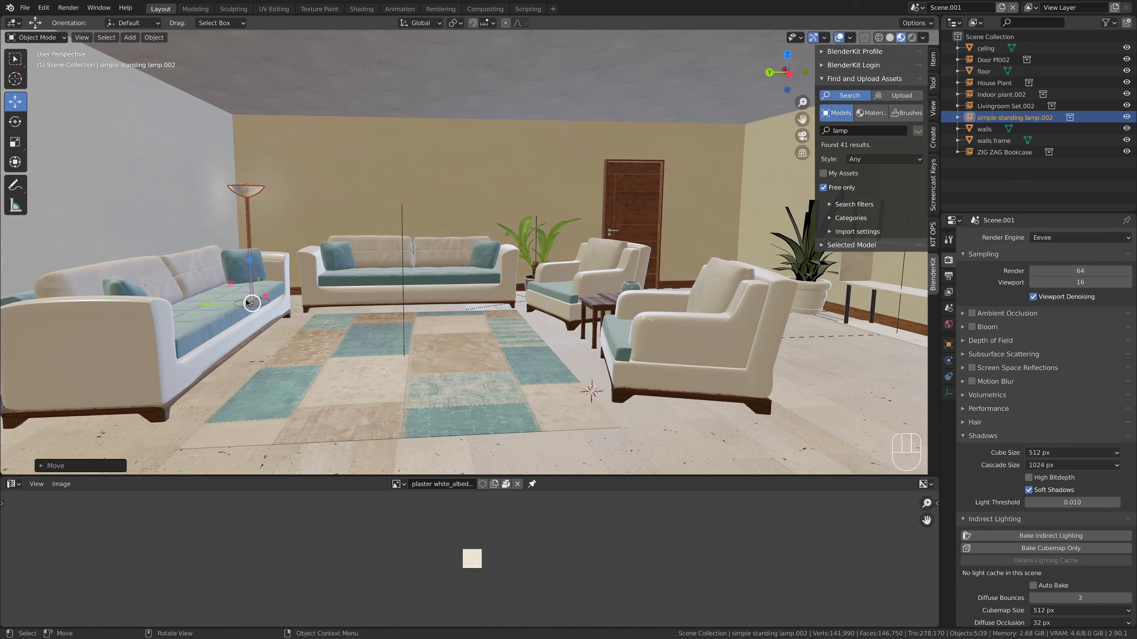
Duplicate the standing lamp, move the copy about 7.1 m along negative Y, and adjust its place behind the armchairs
key(shift+d)
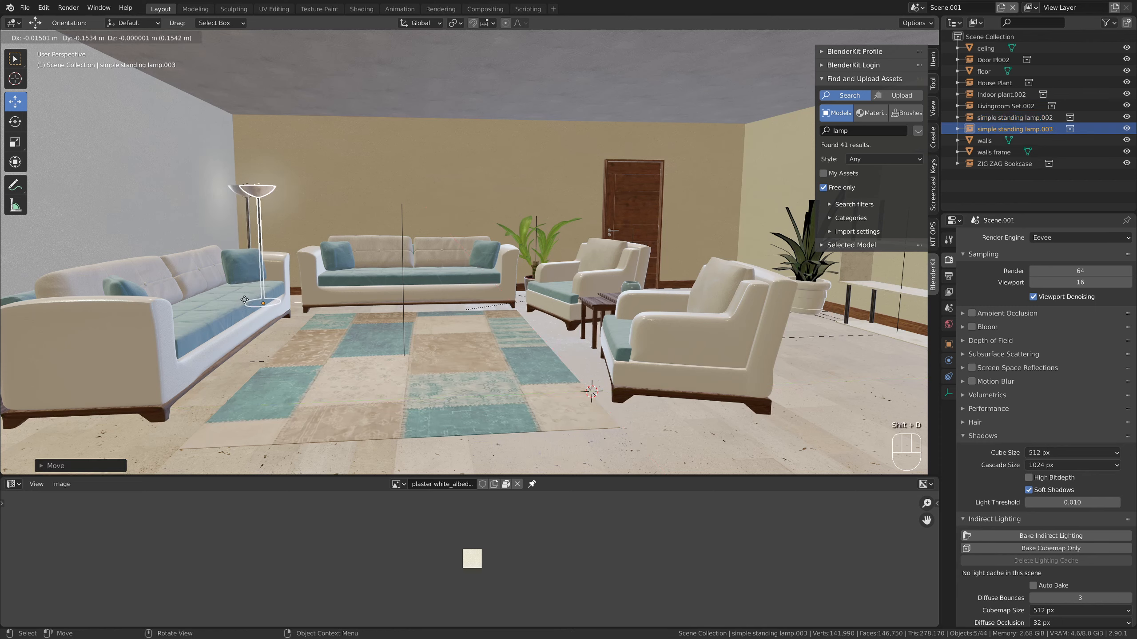
key(x)
key(y)
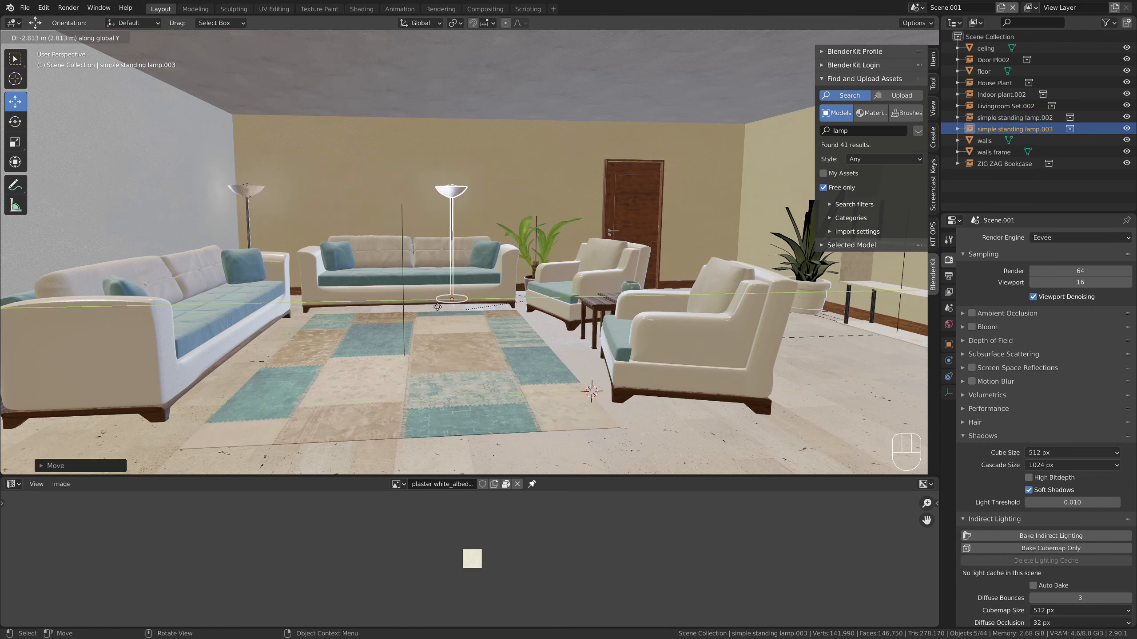
click(712, 308)
middle_drag(688, 326, 751, 312)
middle_drag(752, 311, 756, 305)
Search the models for "coffee table" and add the "Coffee table" with books on its shelf beside the rug
click(734, 421)
click(854, 130)
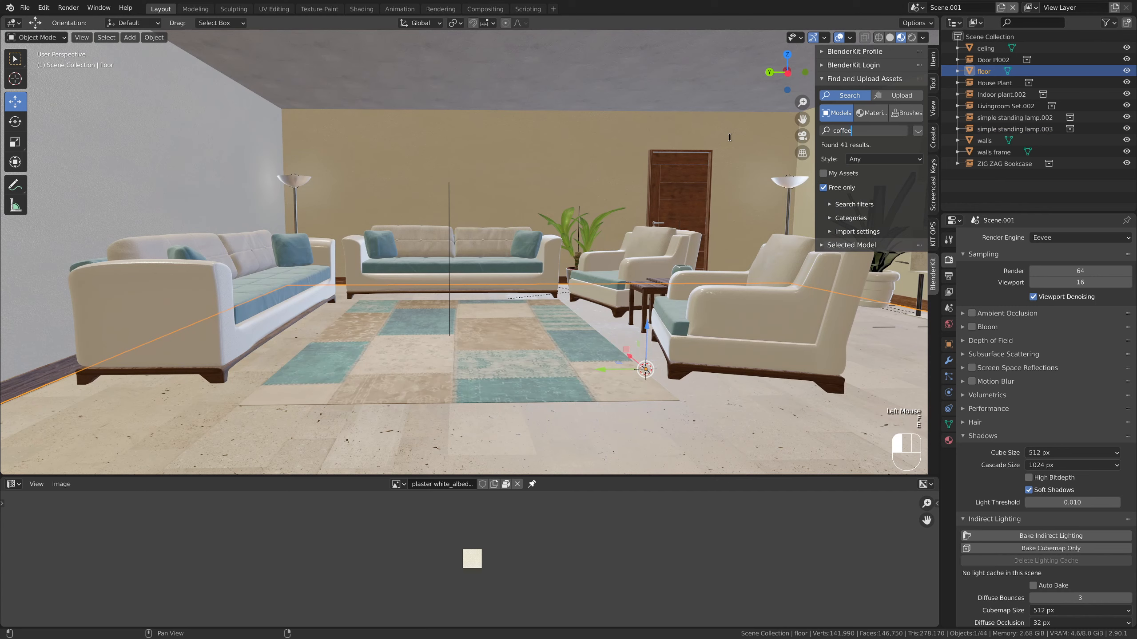
key(Return)
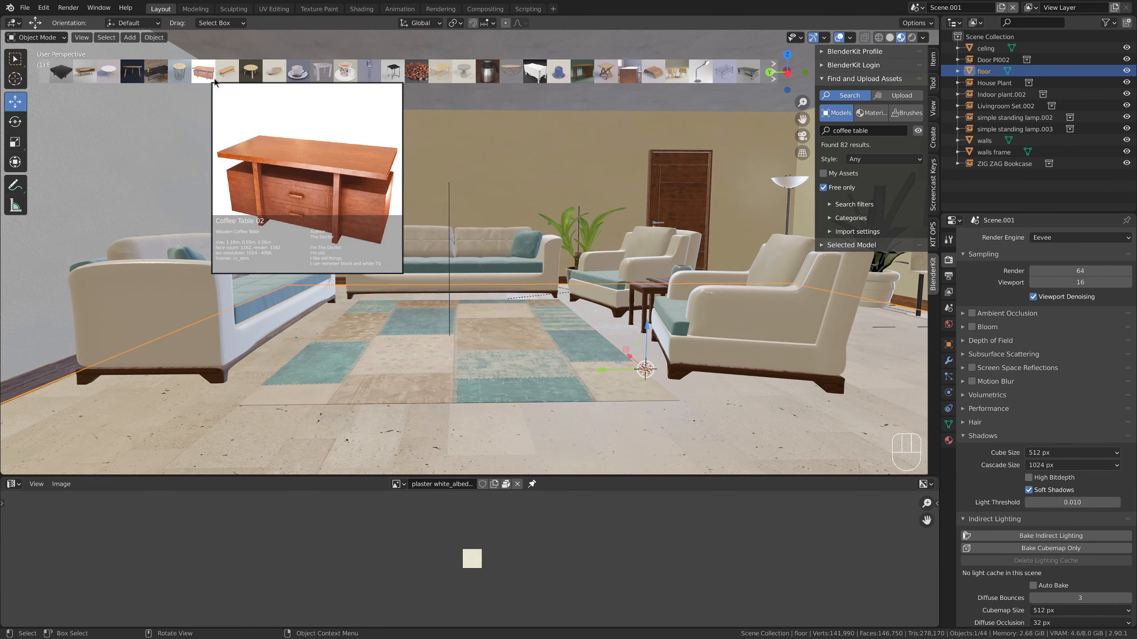
click(84, 77)
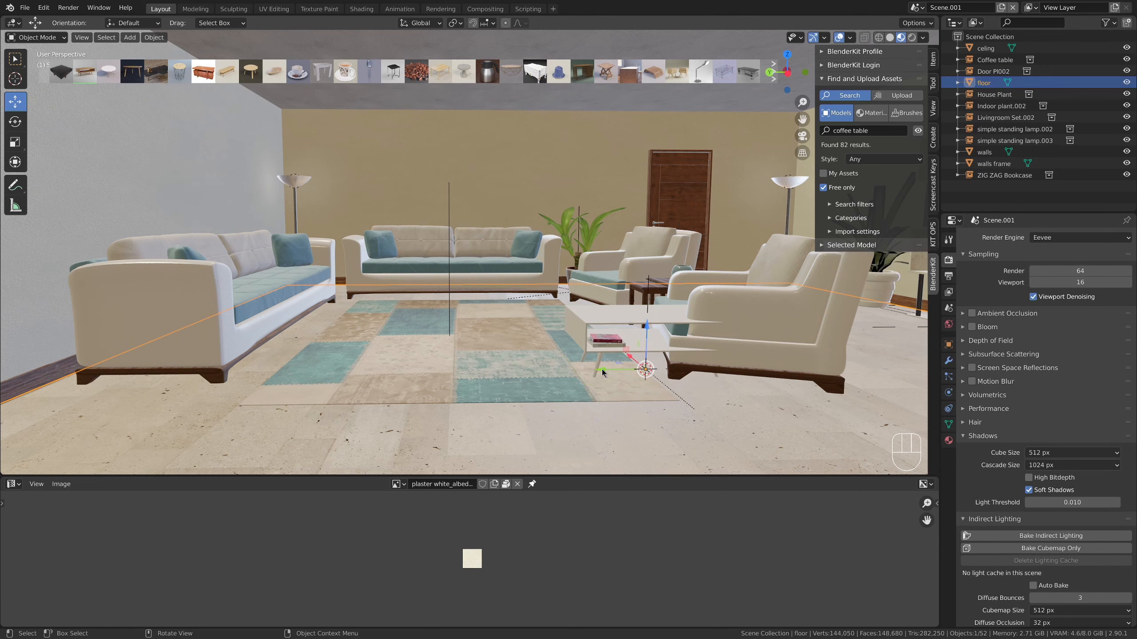
drag(602, 369, 484, 370)
key(ctrl+z)
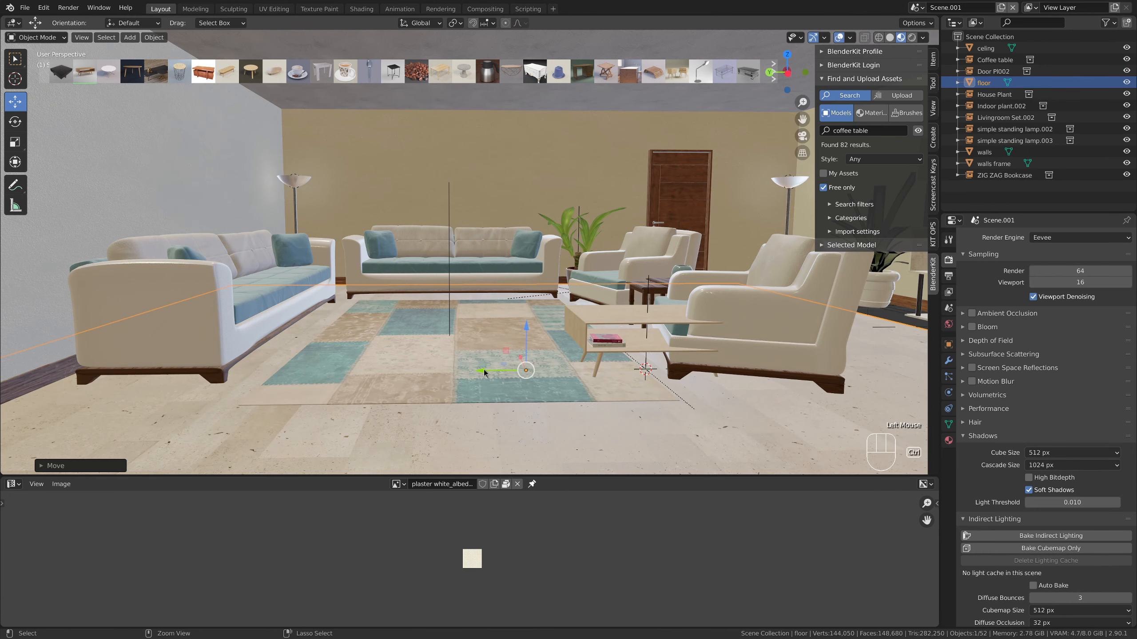
click(581, 309)
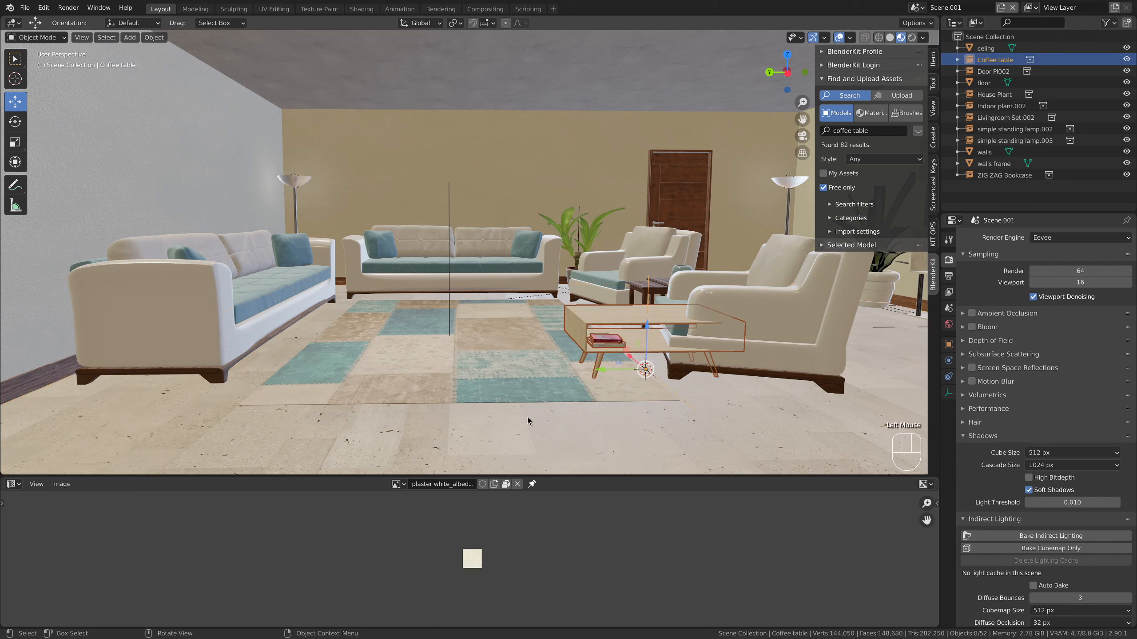
click(610, 418)
click(634, 334)
click(590, 318)
click(590, 318)
click(592, 317)
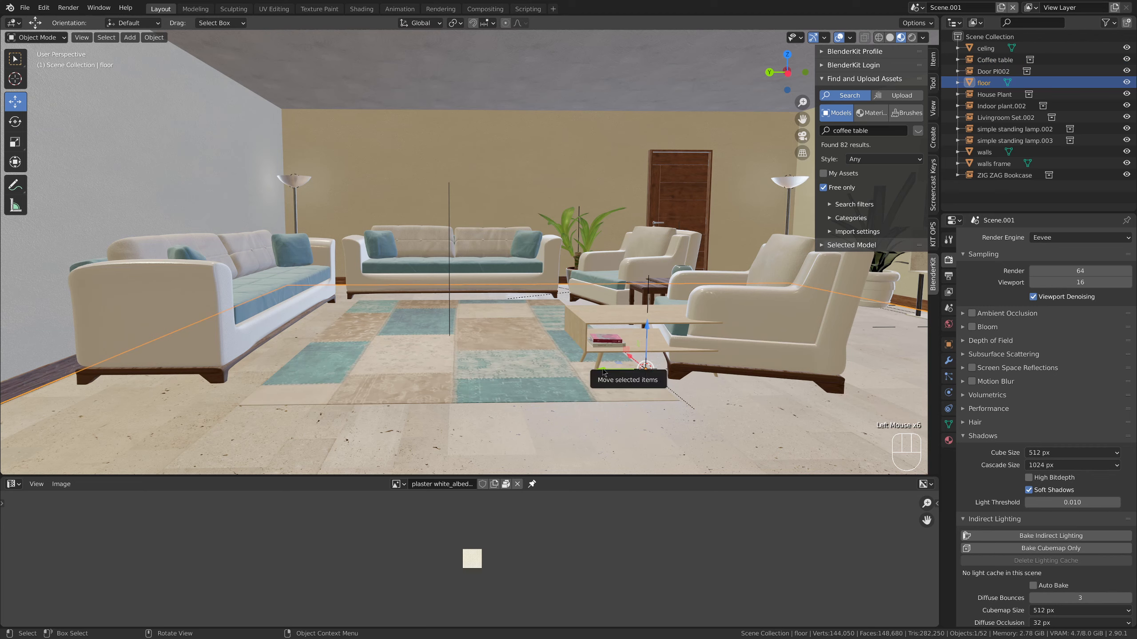
drag(602, 372, 552, 335)
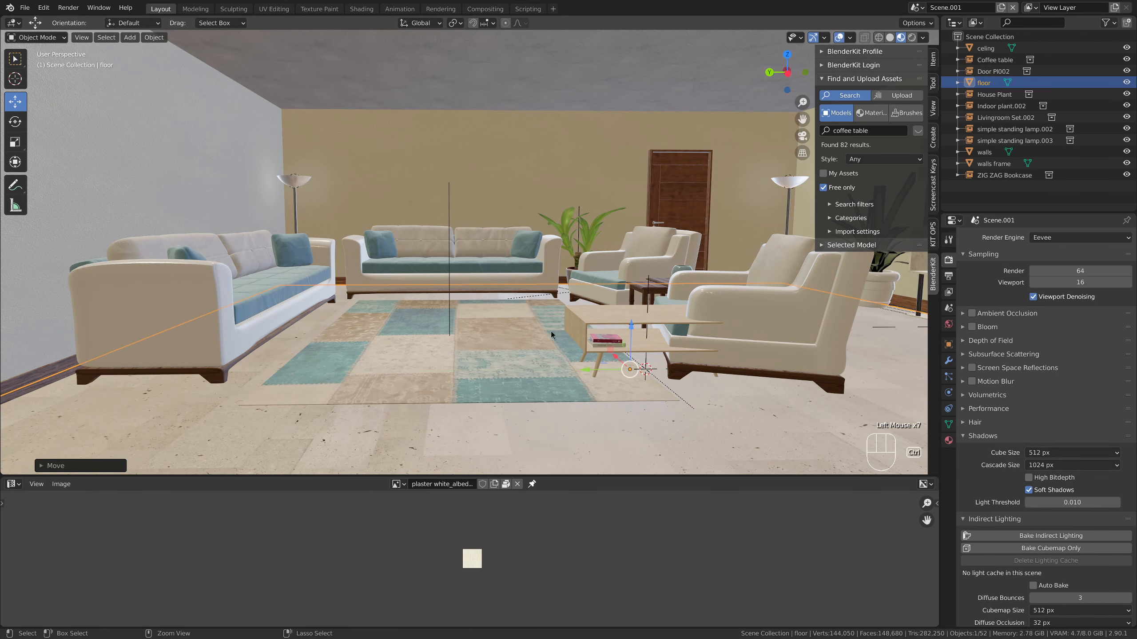
key(ctrl+z)
Show the selectability and viewport-disable toggles for the objects in the Outliner
click(599, 316)
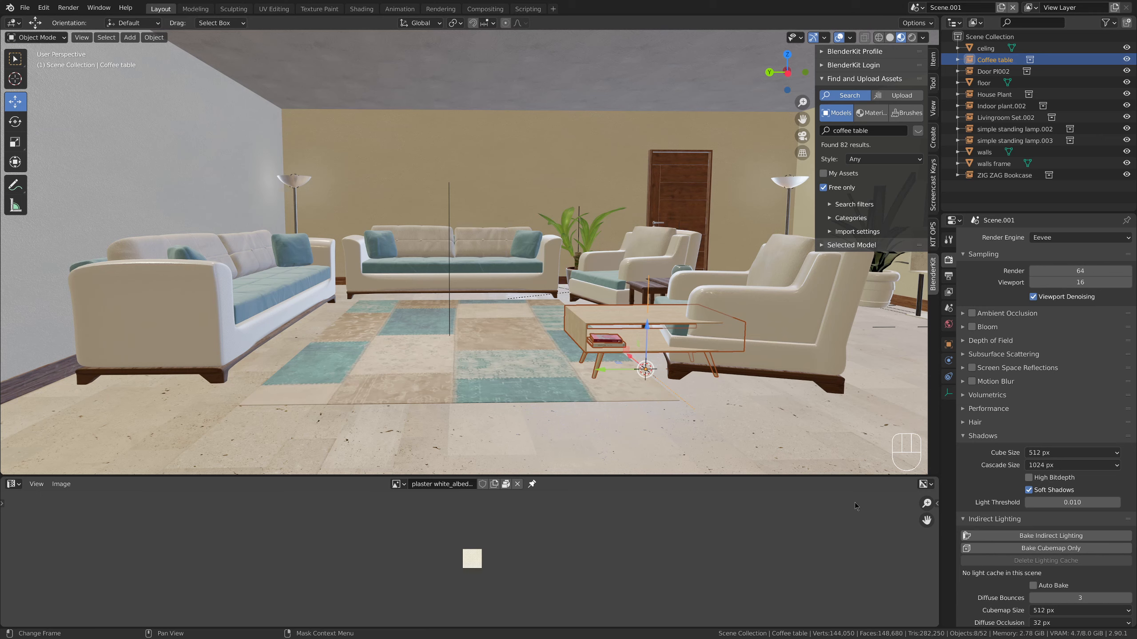
click(1114, 23)
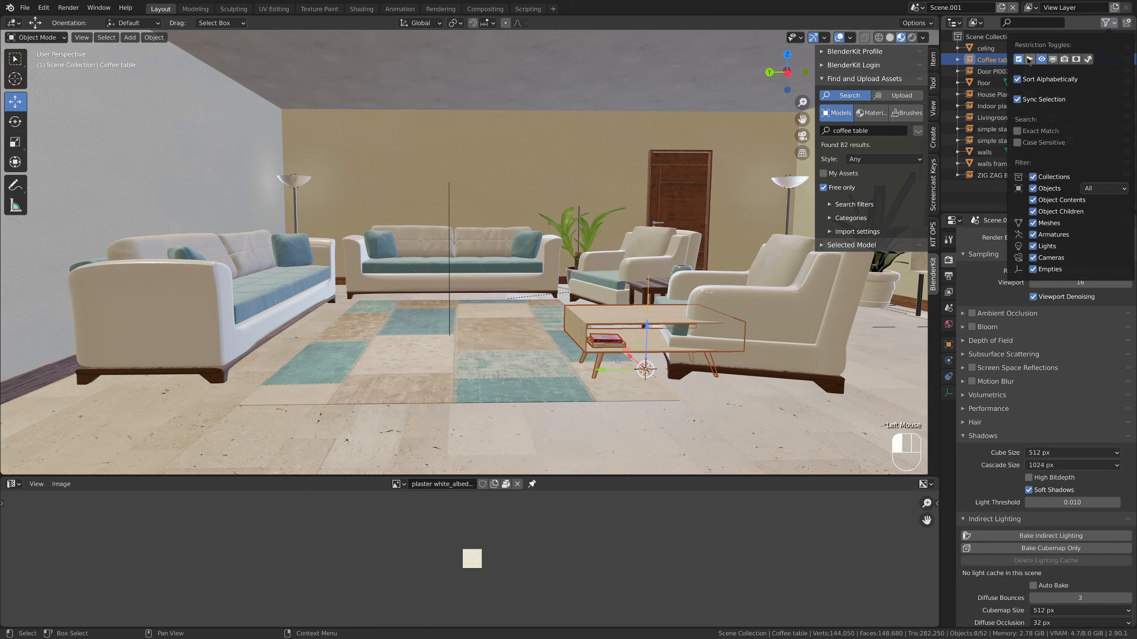
click(1116, 26)
click(1030, 59)
click(682, 351)
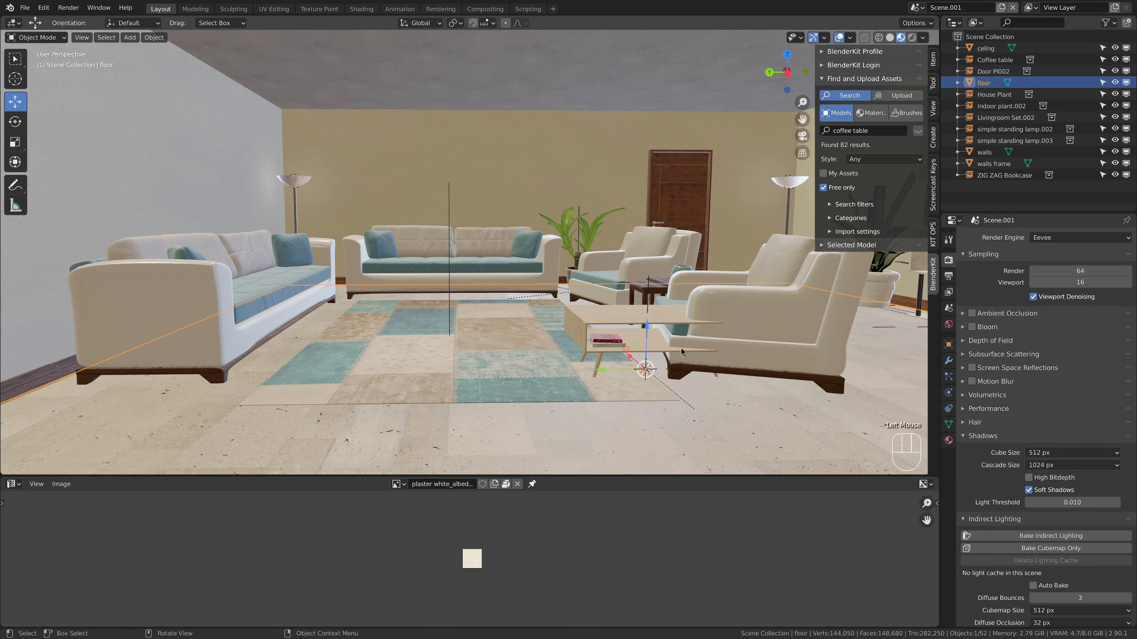
Hide the floor in the viewport and show it again
click(1115, 83)
click(1115, 82)
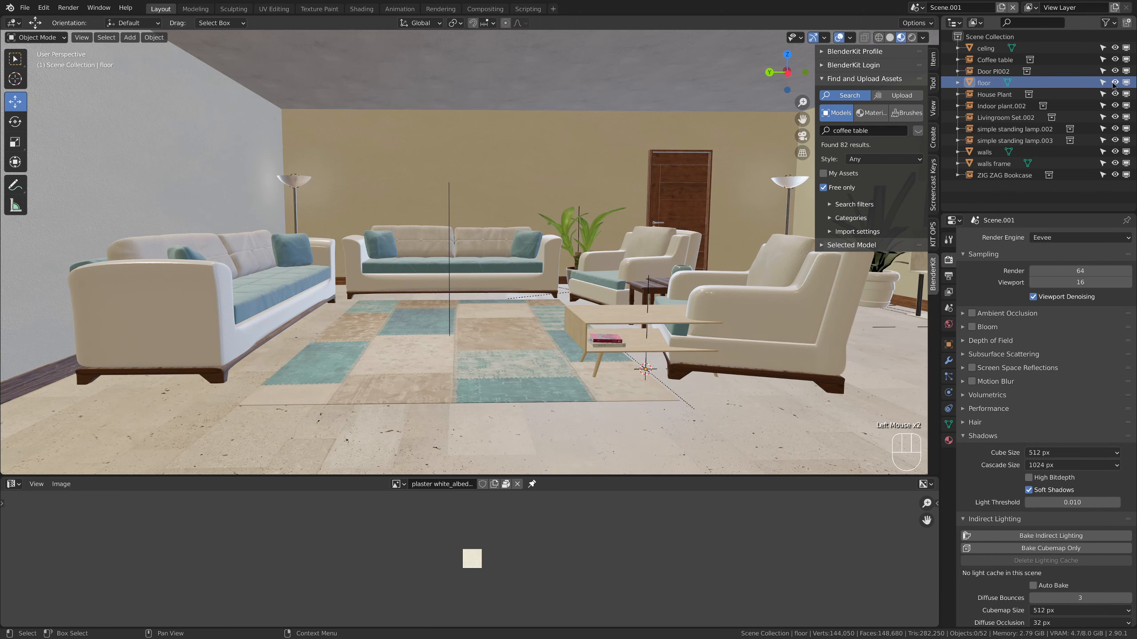
click(1114, 83)
click(1114, 82)
click(1114, 82)
click(1114, 82)
Make the floor unselectable and check that it can no longer be picked in the viewport
click(1103, 83)
click(1103, 83)
click(1103, 84)
click(723, 420)
triple_click(725, 422)
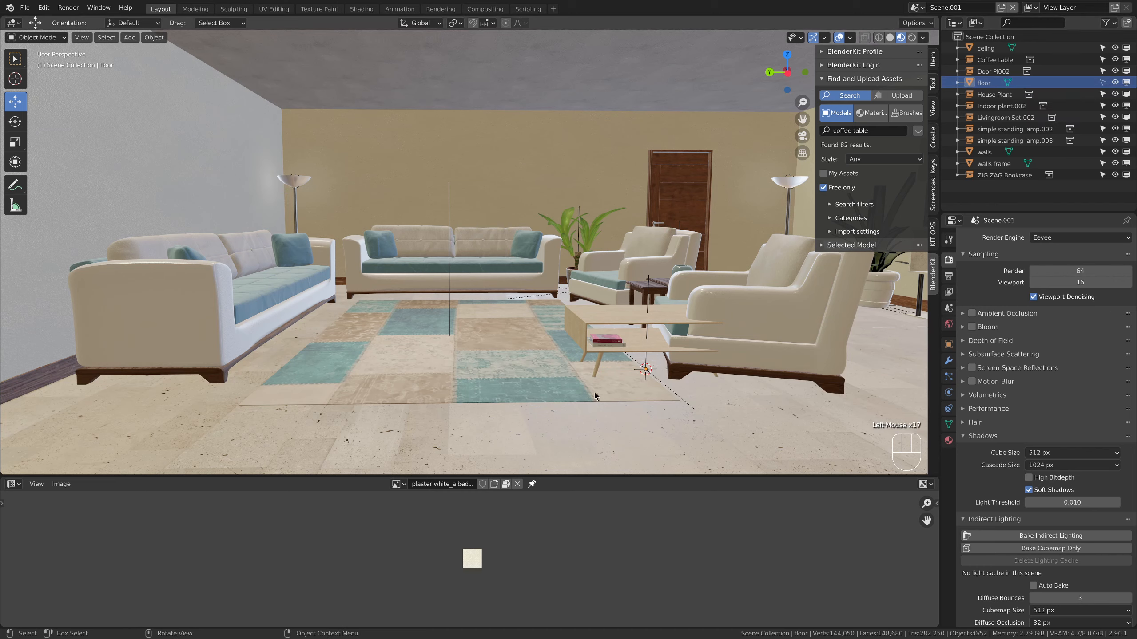
Make the walls, walls frame, ceiling, door, both standing lamps and the living room set unselectable
click(508, 155)
click(1102, 152)
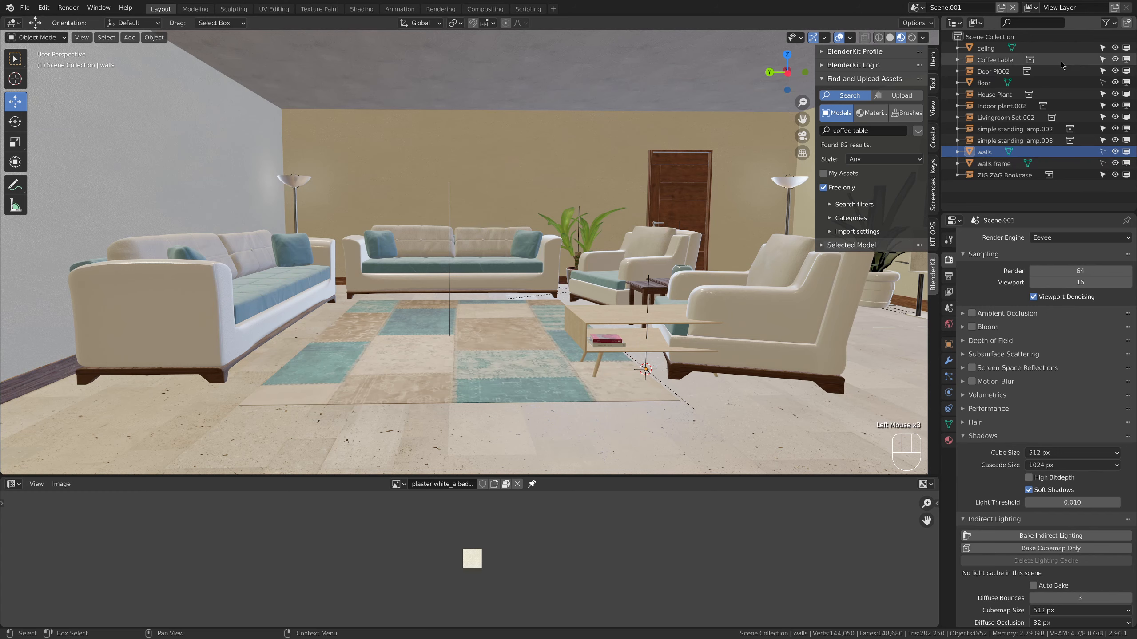
click(1102, 48)
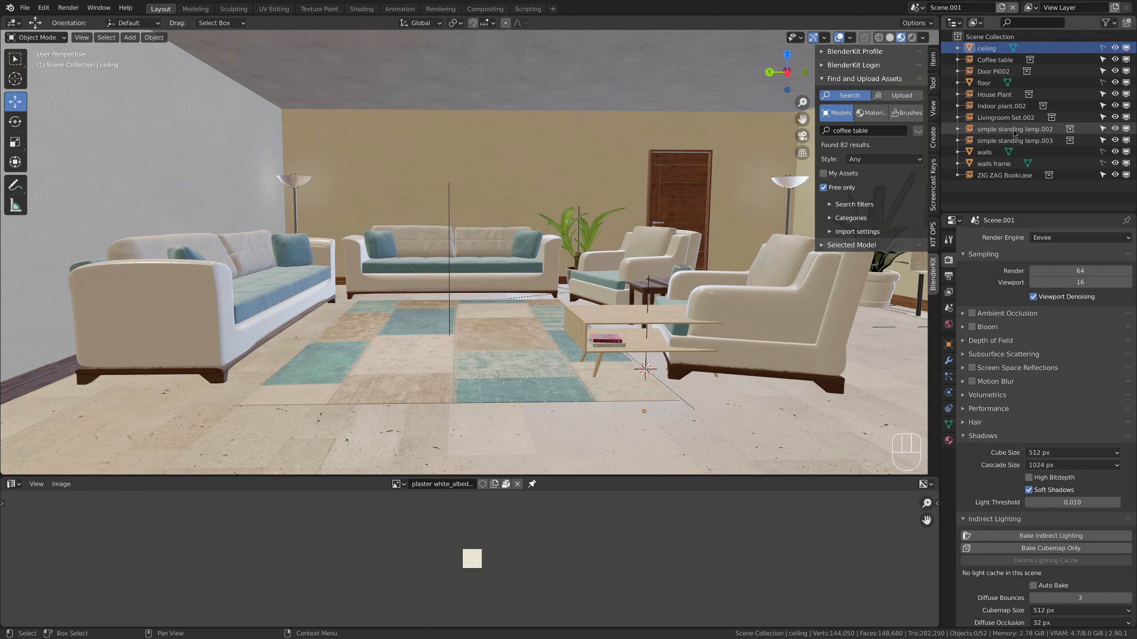
click(1102, 71)
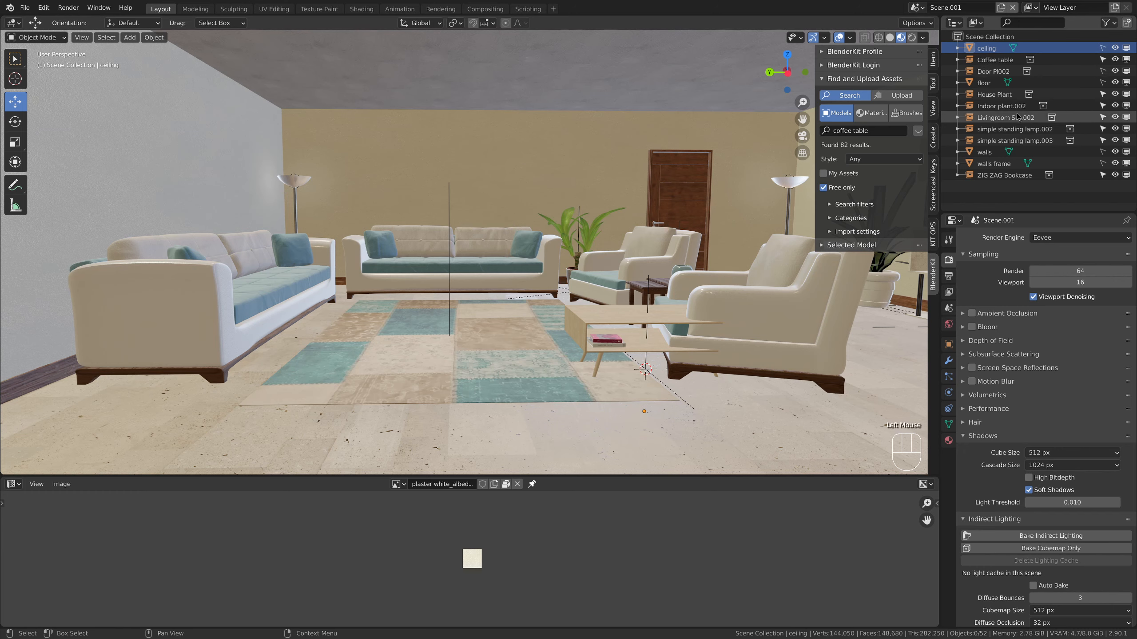
drag(1102, 140, 1103, 129)
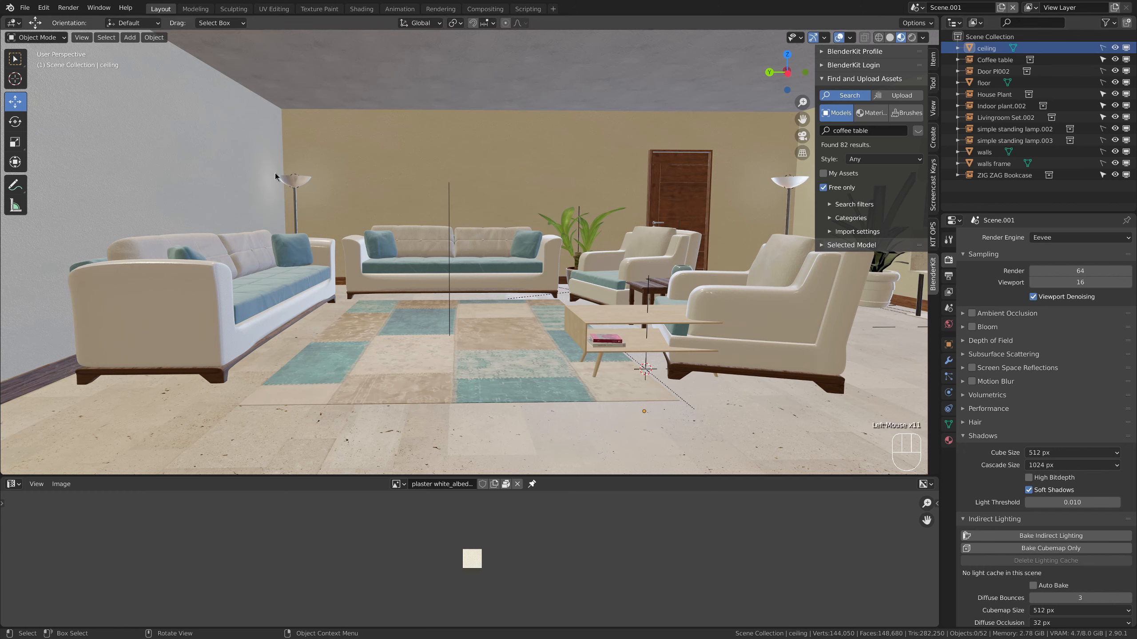
click(418, 263)
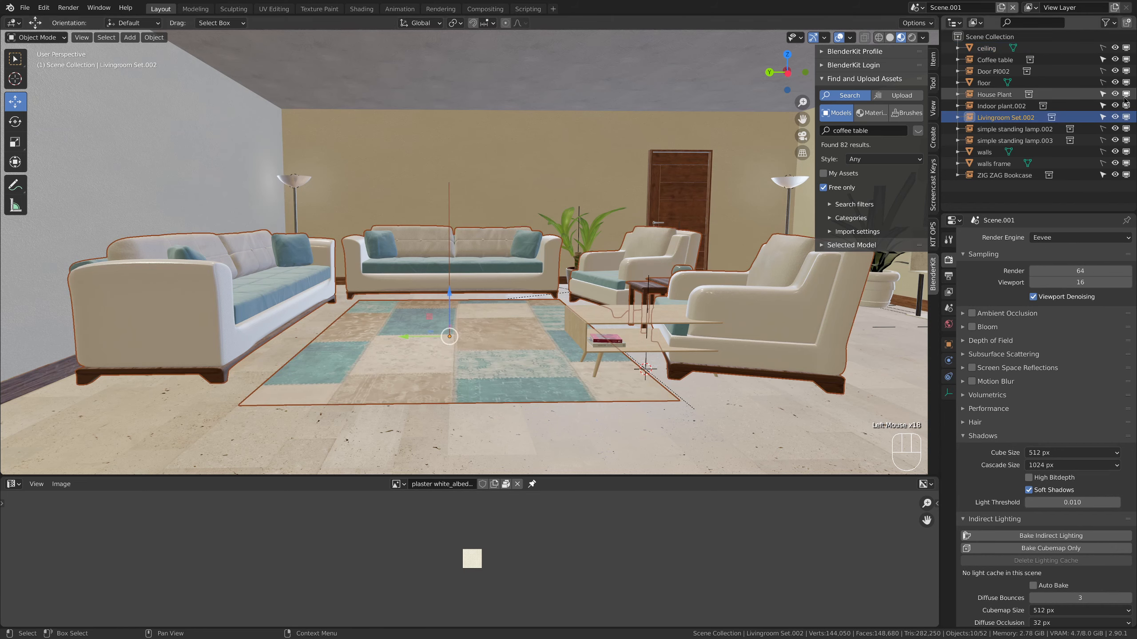
click(1103, 117)
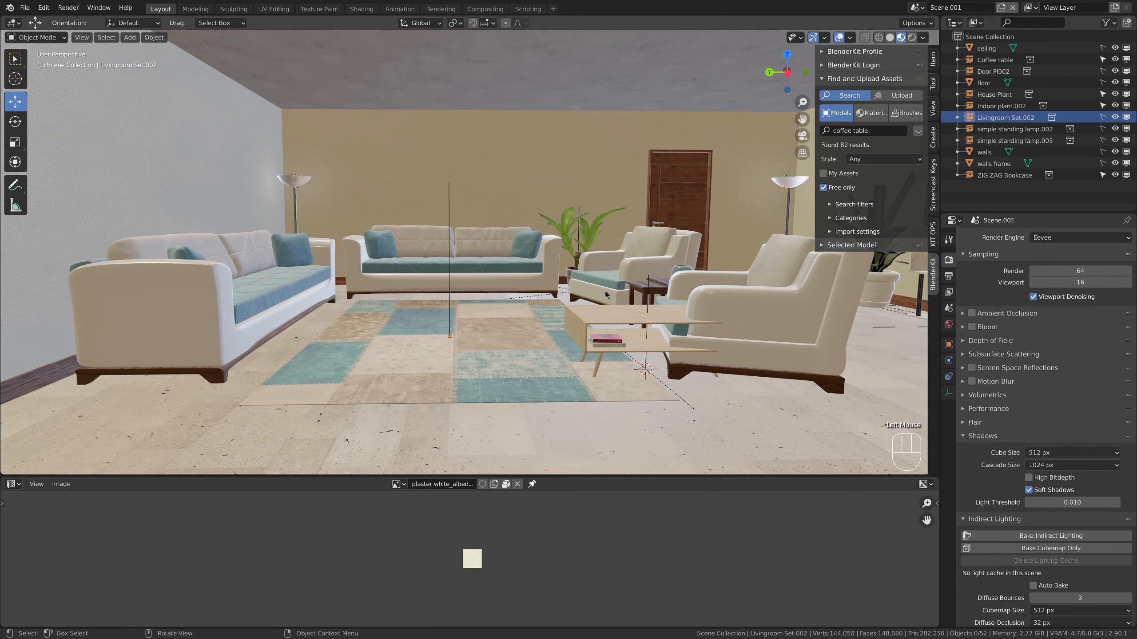
Move the coffee table along the Y axis to the middle of the rug and scale it up slightly
click(667, 353)
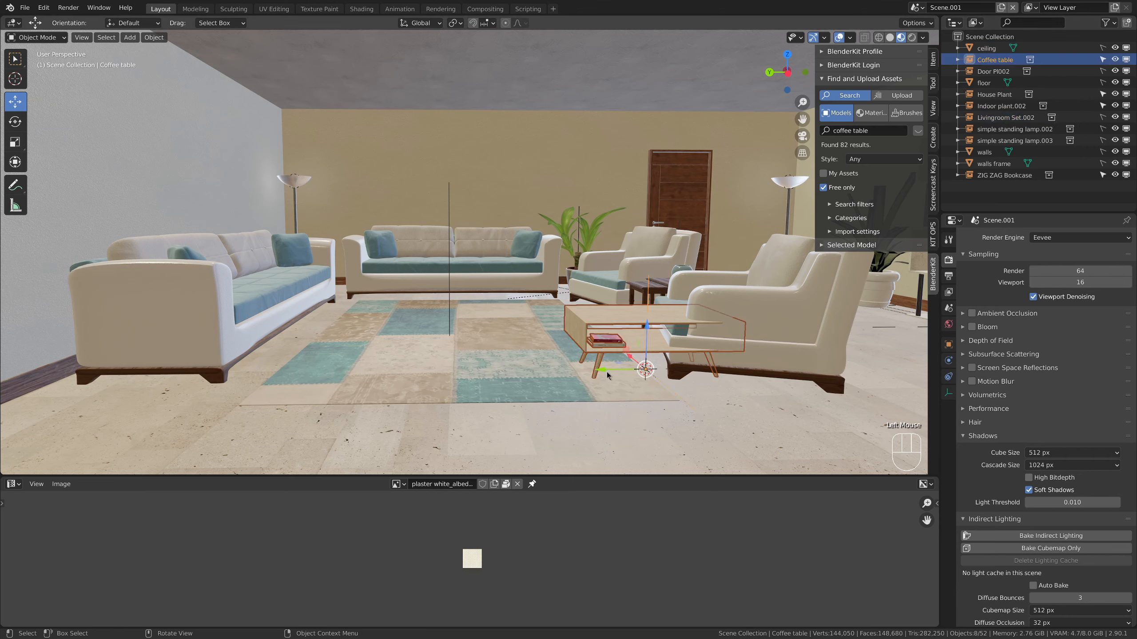
drag(607, 372, 451, 371)
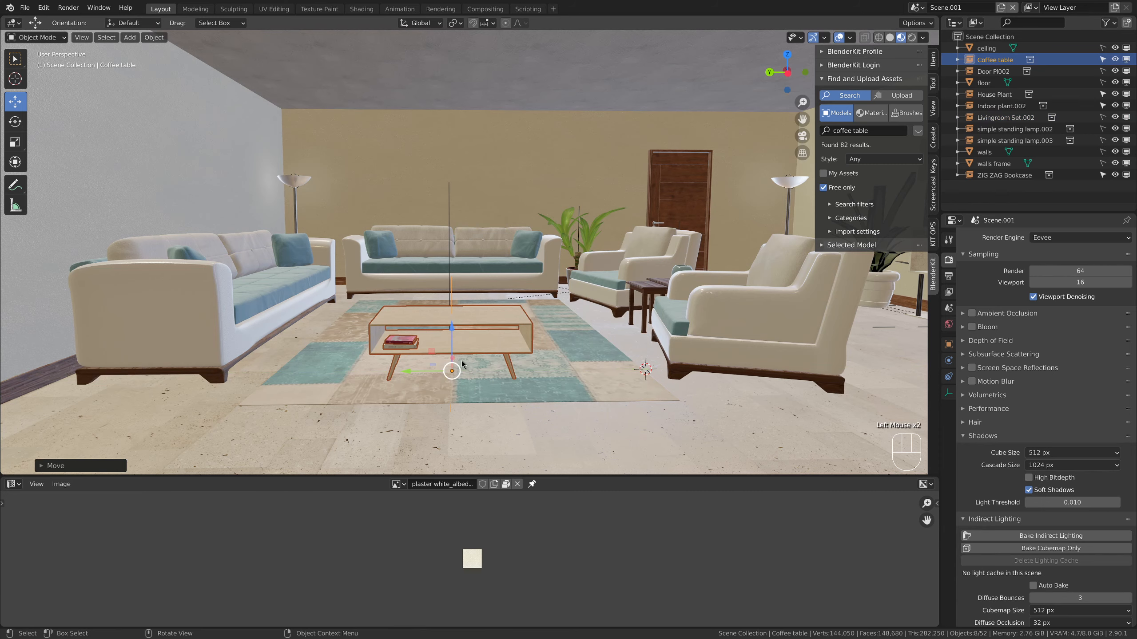
key(s)
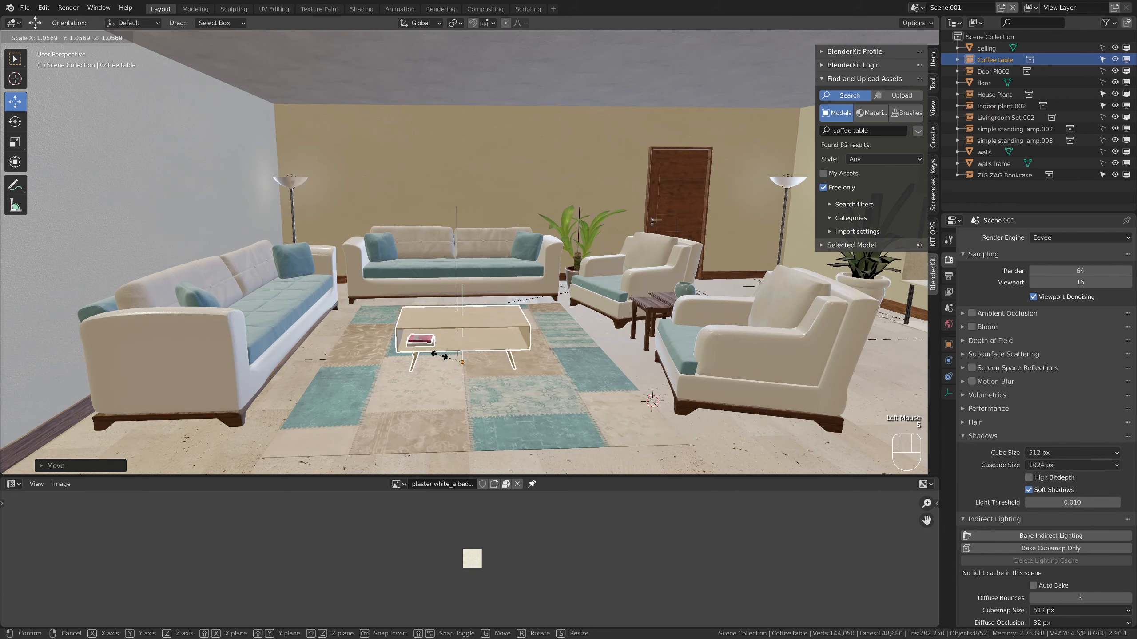
click(436, 360)
middle_drag(436, 359, 441, 341)
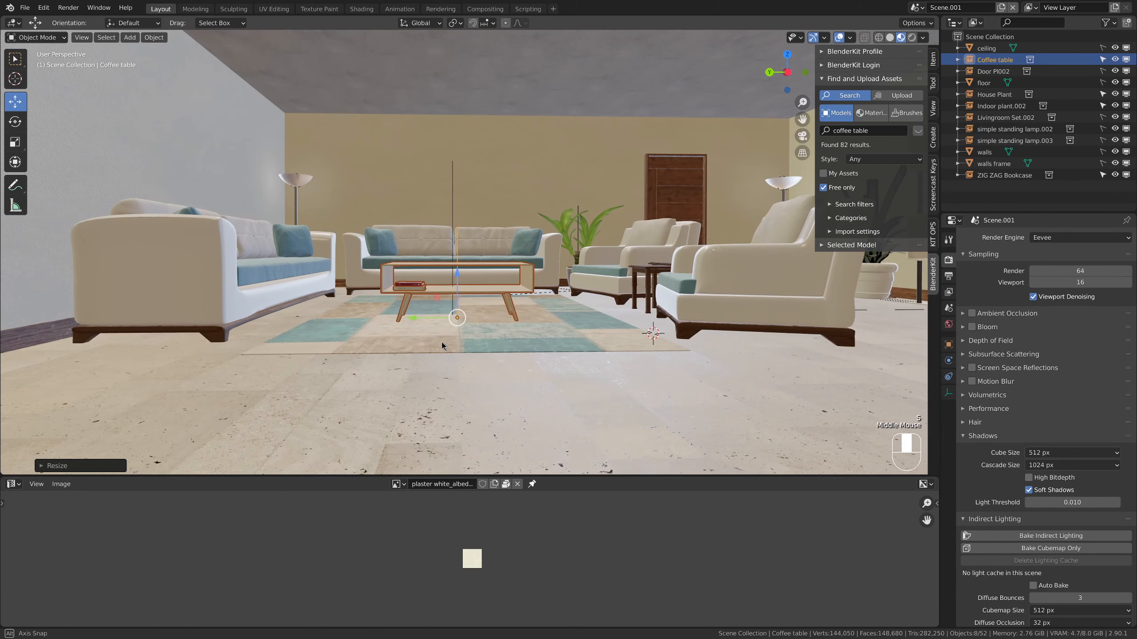
key(s)
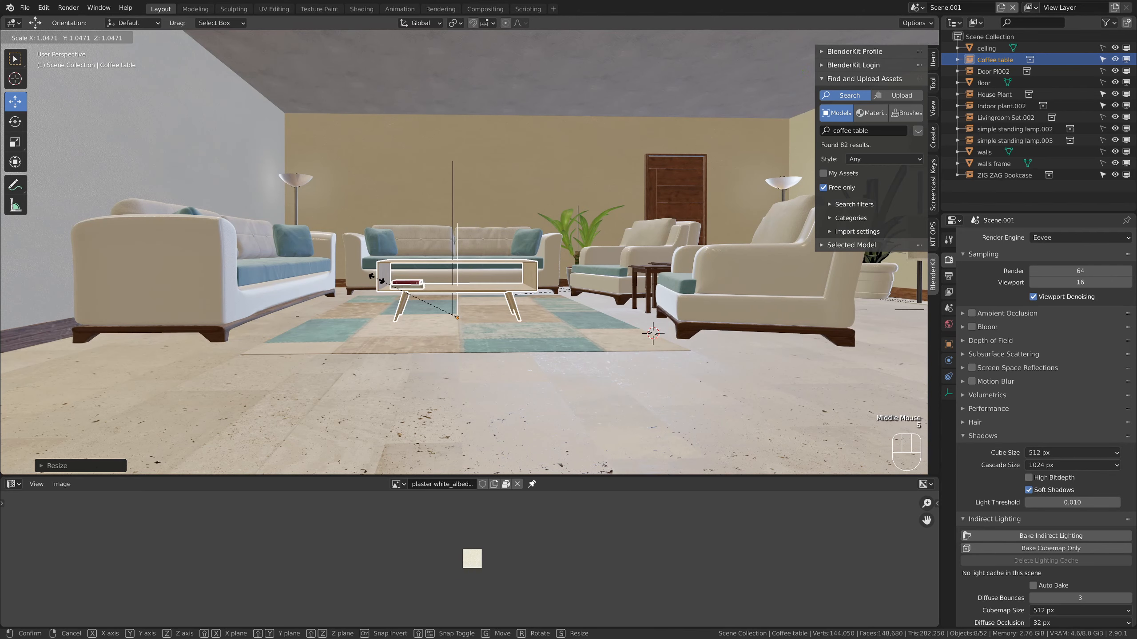
click(376, 278)
Replace the Outliner's viewport-disable toggles with the render toggles, and switch the coffee table's render visibility off and back on
click(1110, 22)
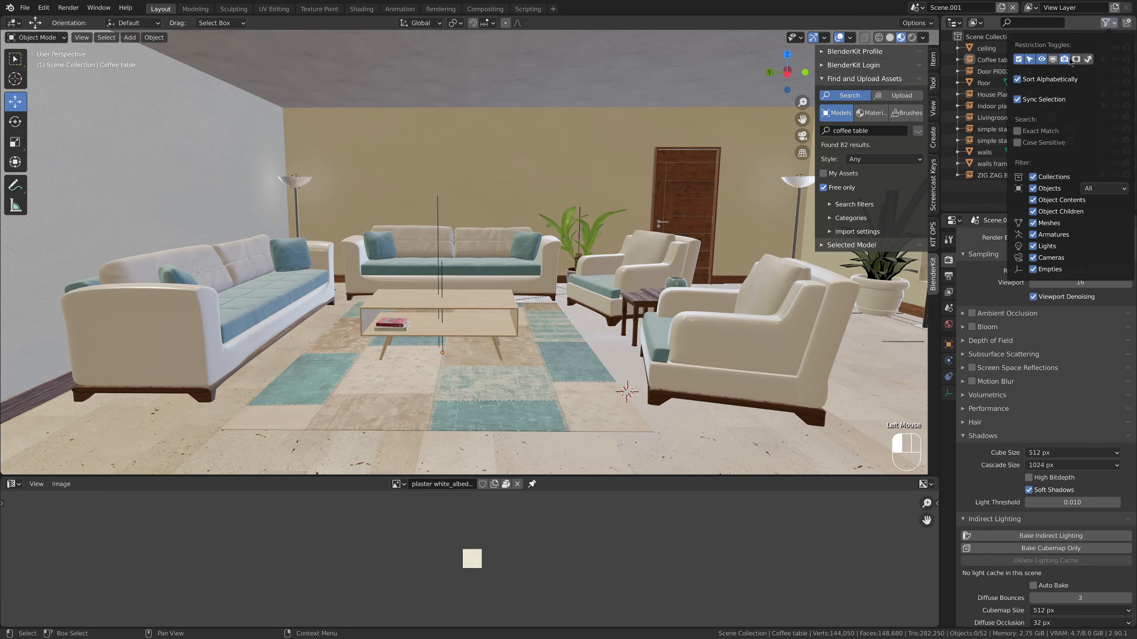
click(1052, 59)
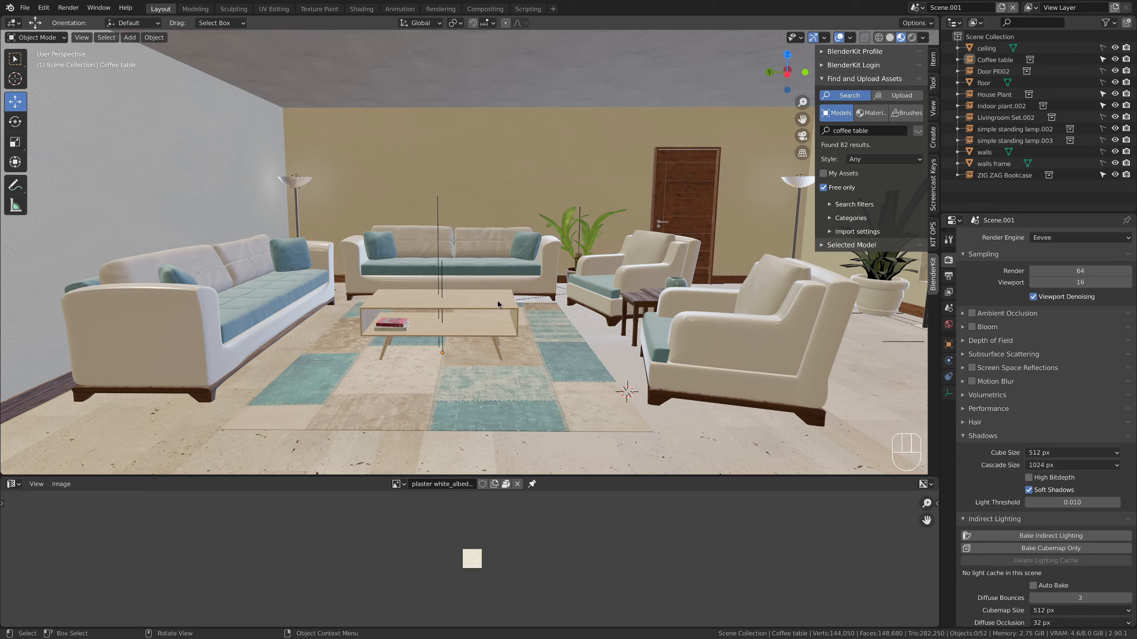
click(1126, 60)
click(1126, 60)
Hide the coffee table in the viewport and show it again
mouse_move(516, 286)
middle_down()
mouse_move(482, 280)
mouse_move(510, 283)
middle_up()
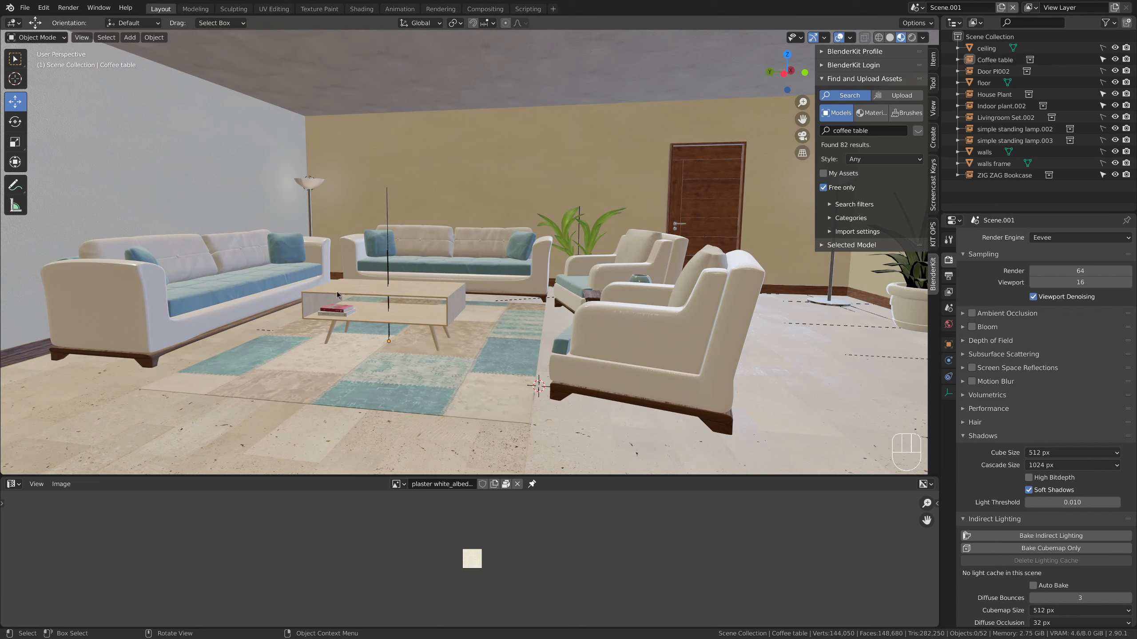
click(1115, 60)
mouse_move(440, 311)
middle_down()
mouse_move(462, 315)
mouse_move(449, 313)
middle_up()
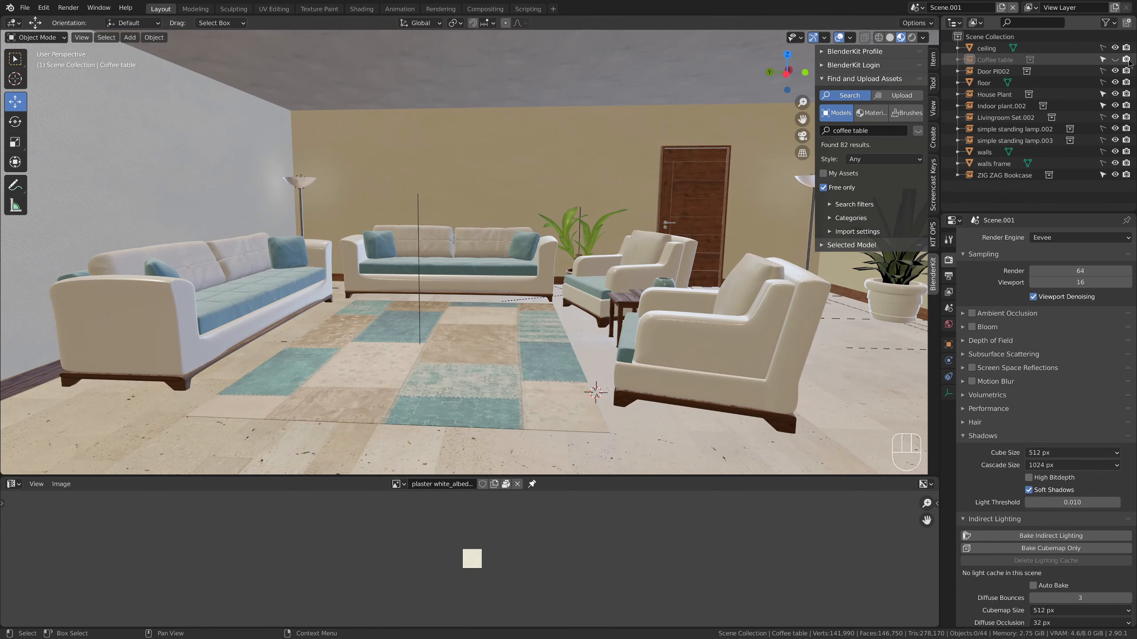
click(1115, 60)
Scale the coffee table down slightly in place on the rug
scroll(605, 309, down, 4)
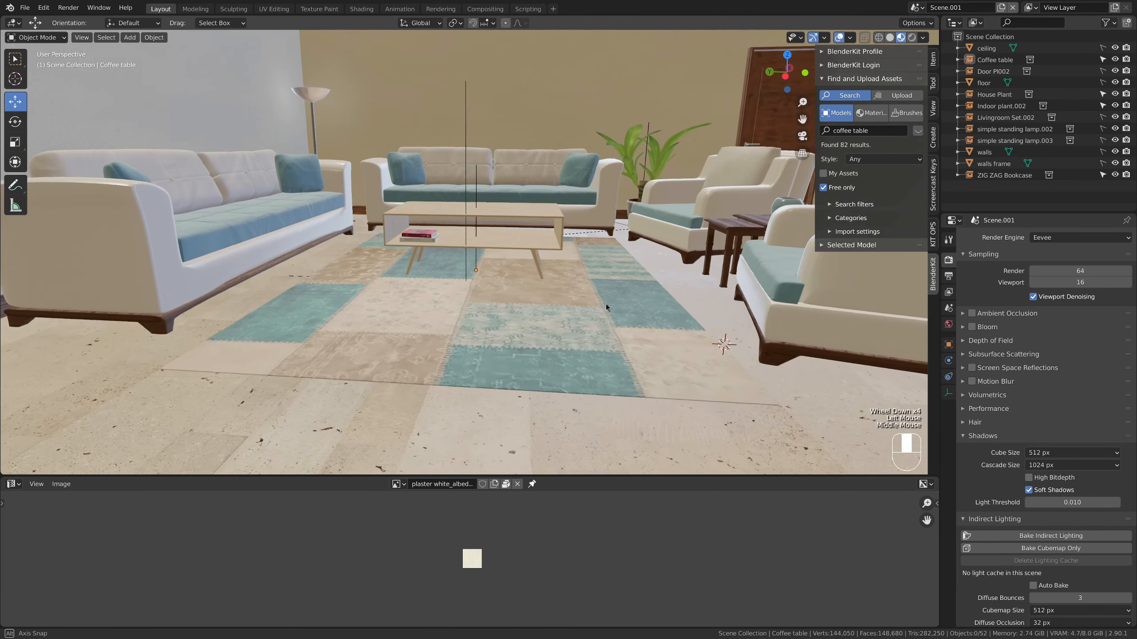
mouse_move(586, 307)
middle_down()
mouse_move(472, 328)
mouse_move(579, 297)
middle_up()
click(567, 229)
key(s)
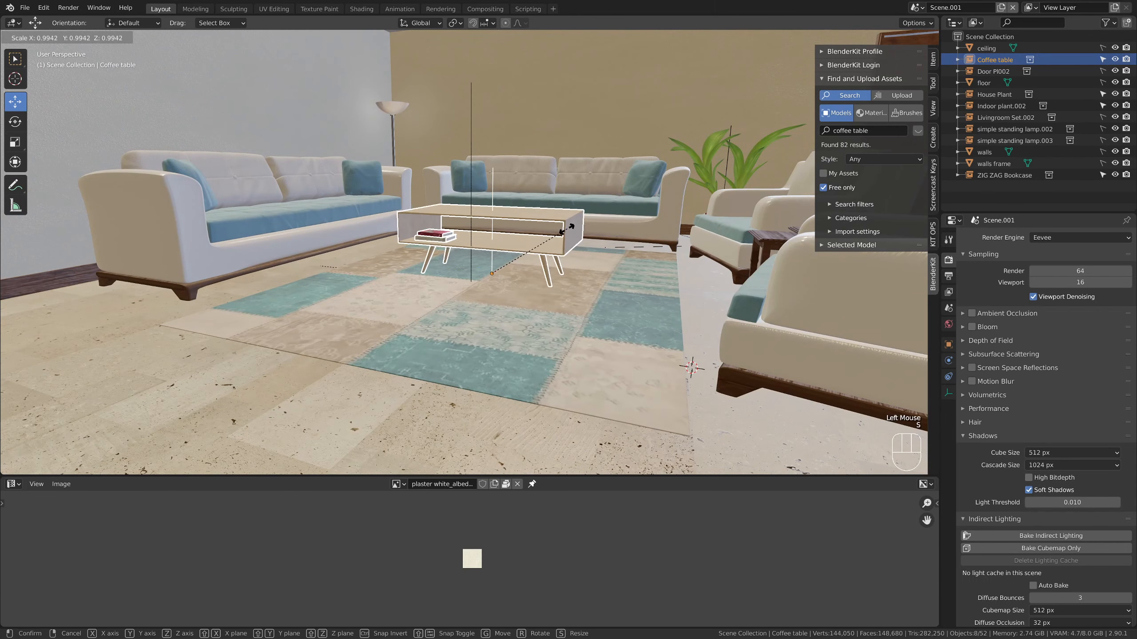
click(565, 233)
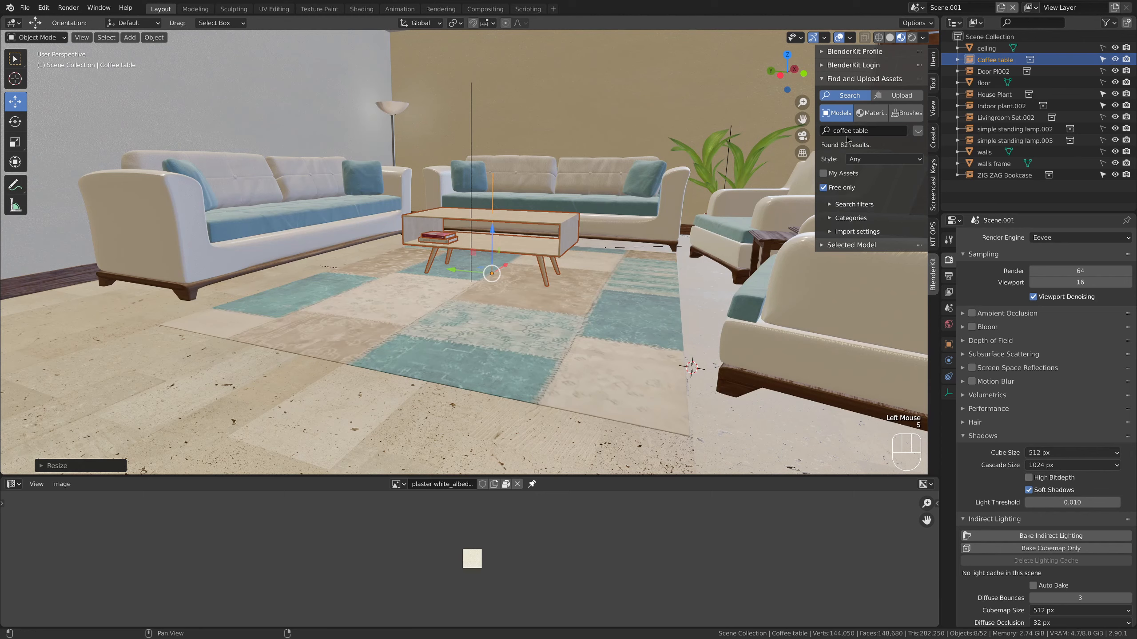
Search the models for "plant" and add the "Cactus Plant" to the scene
click(834, 130)
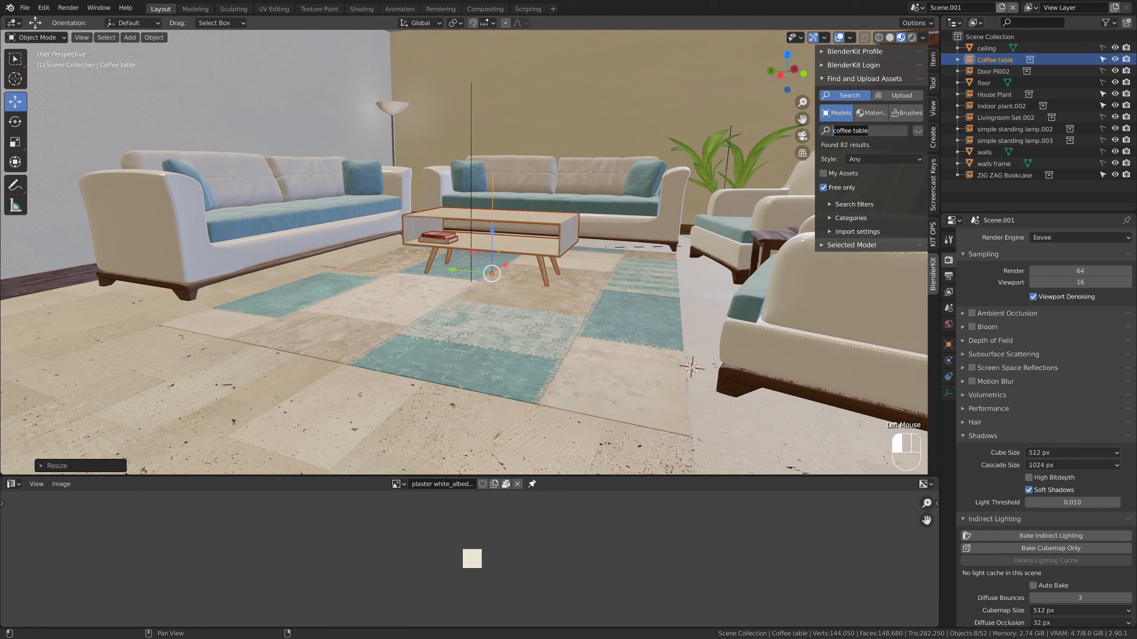
text(plant)
key(Return)
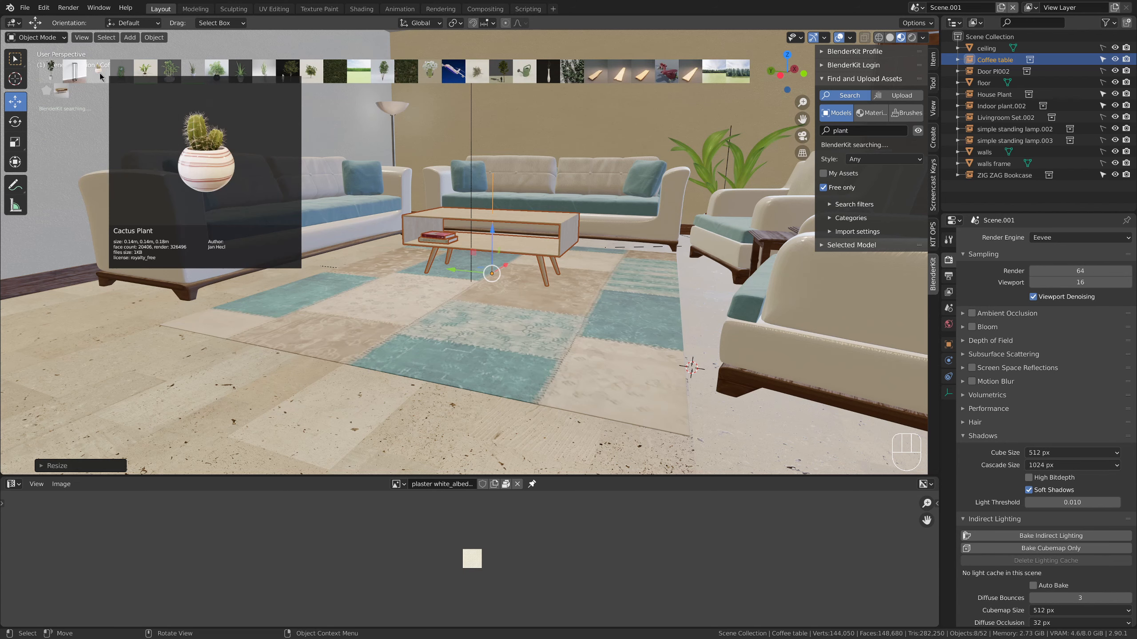
mouse_move(224, 73)
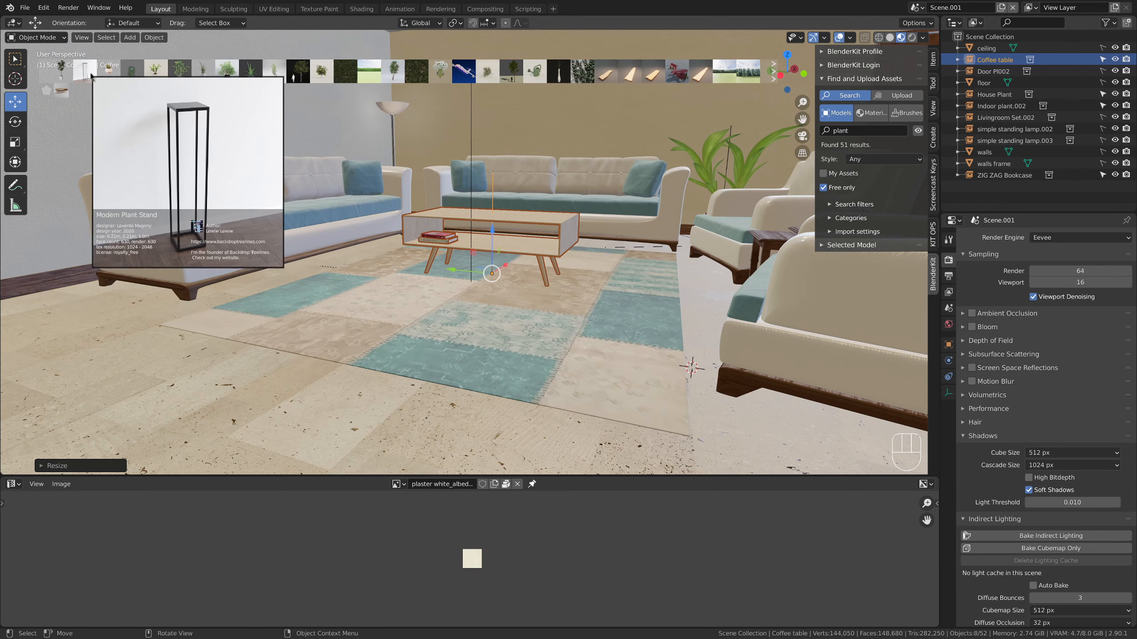
double_click(105, 78)
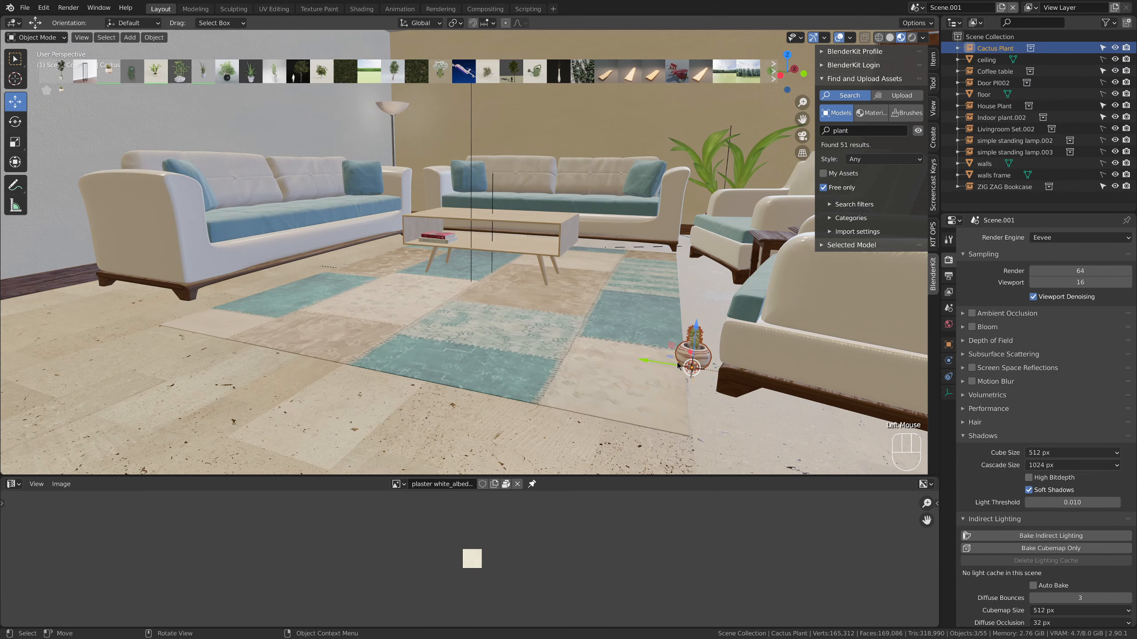
Move the cactus plant over to the coffee table and raise it along Z onto the tabletop
click(495, 253)
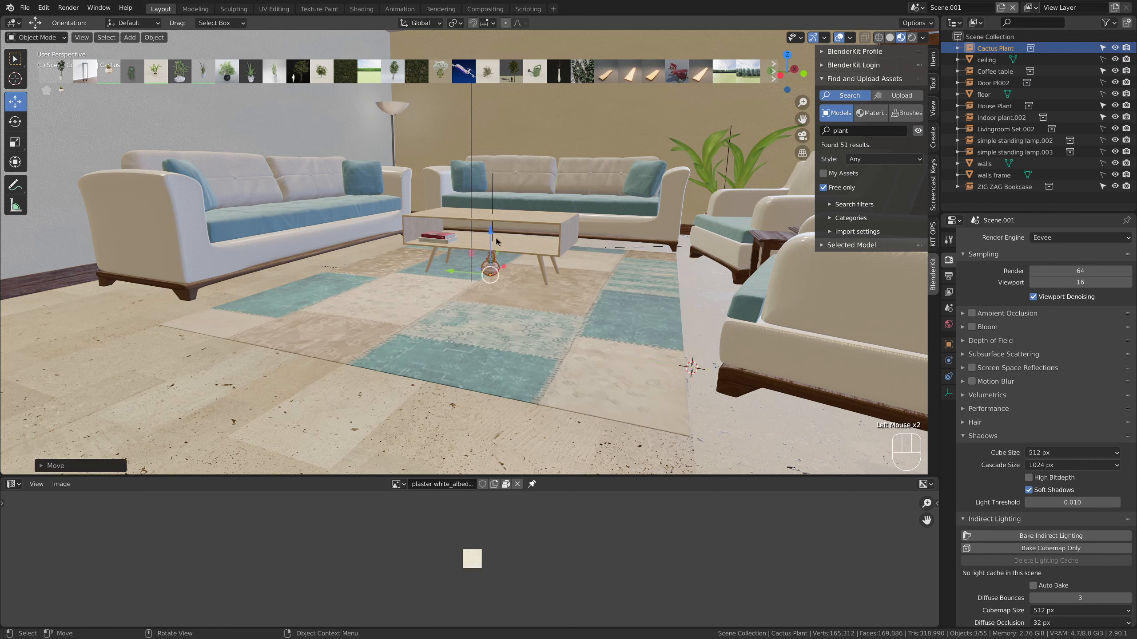
key(g)
key(z)
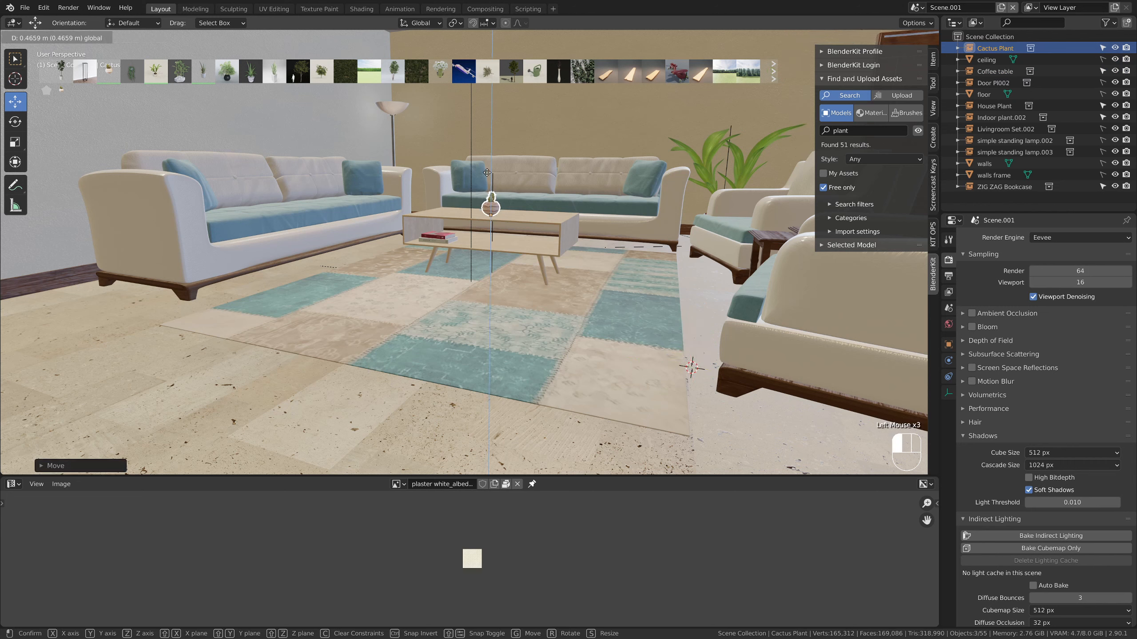
click(515, 224)
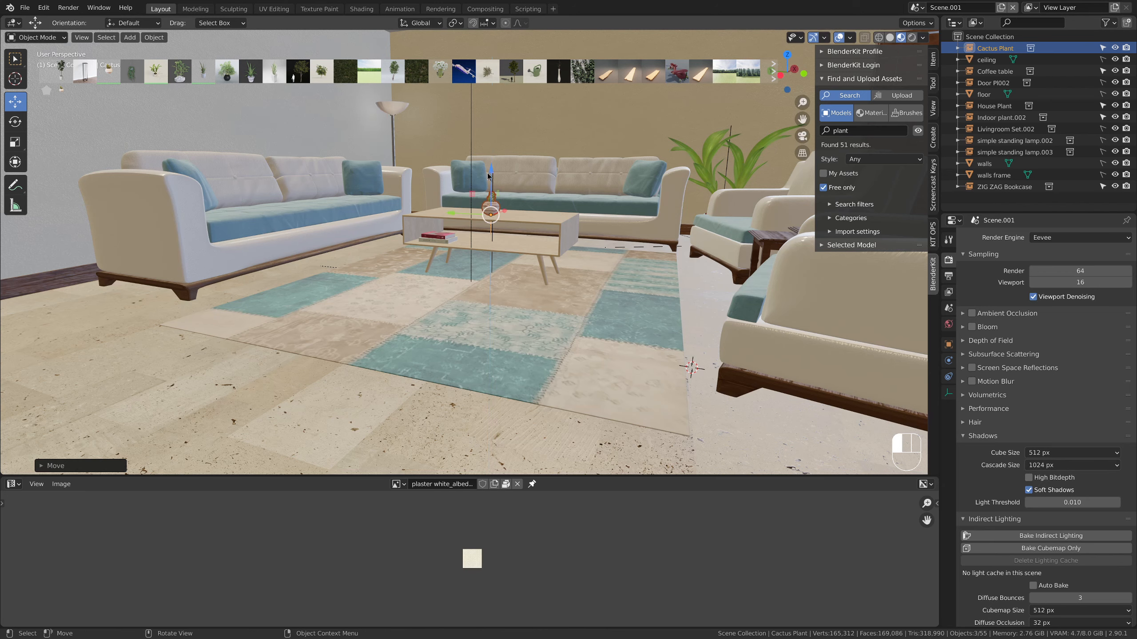
Scale up the cactus plant and rotate it about the Z axis
key(s)
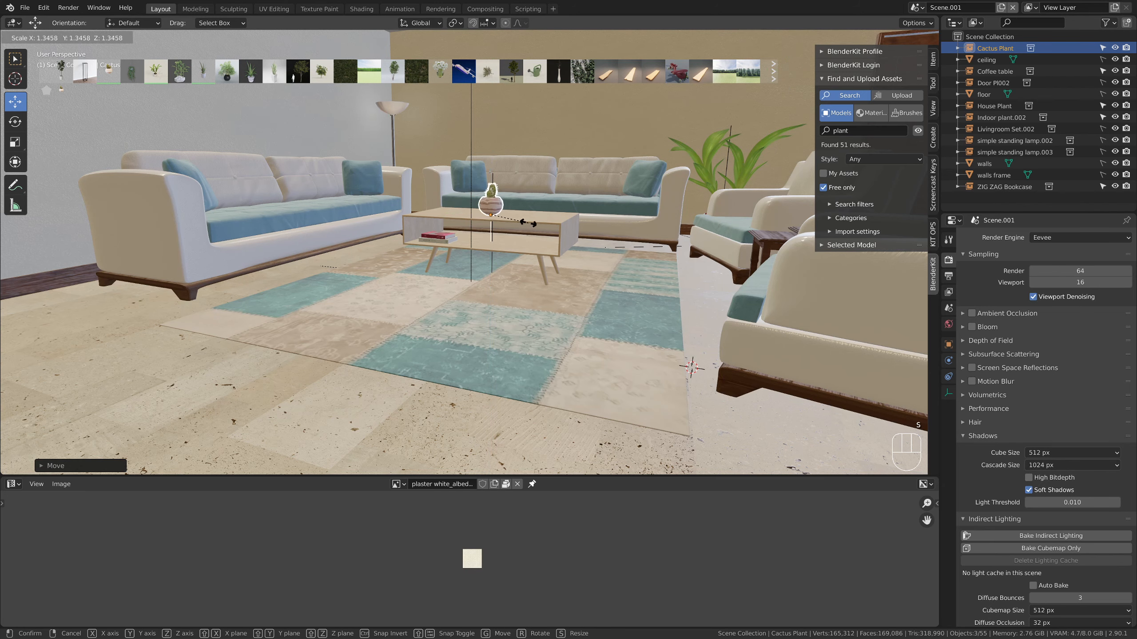
click(515, 239)
middle_drag(515, 239, 520, 257)
key(r)
key(z)
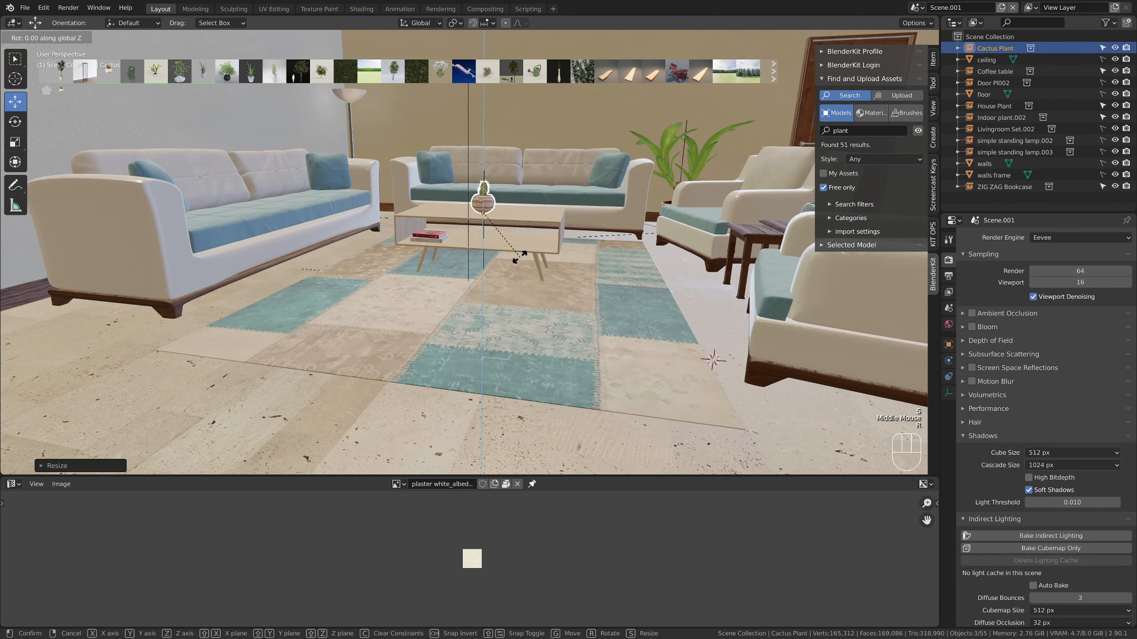
click(546, 197)
Shift the cactus plant across the tabletop toward the end nearest the armchairs
middle_drag(545, 197, 579, 303)
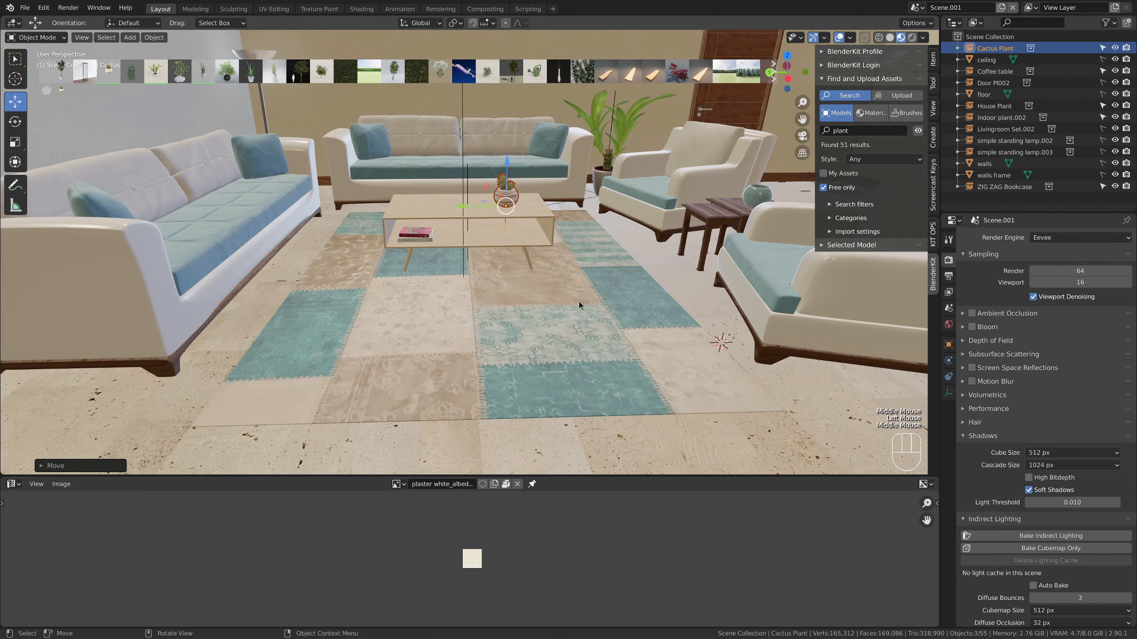
click(579, 301)
click(496, 192)
mouse_move(496, 192)
middle_down()
mouse_move(519, 259)
mouse_move(512, 199)
middle_up()
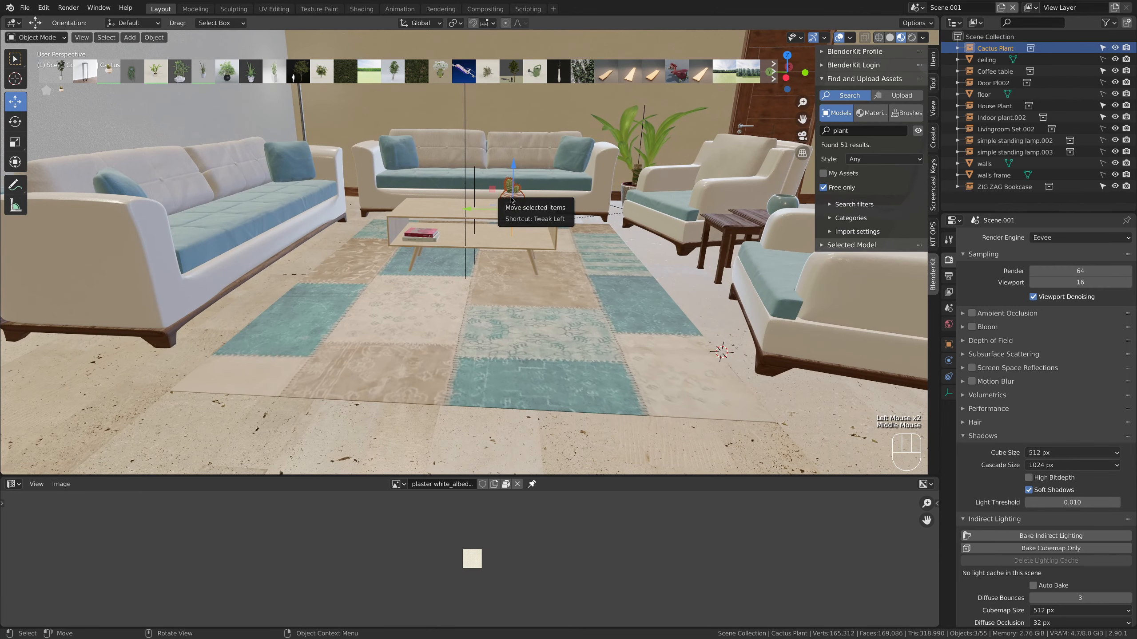
Bring the linked Cactus Plant to the scene as editable objects and show the materials of its mesh
click(821, 245)
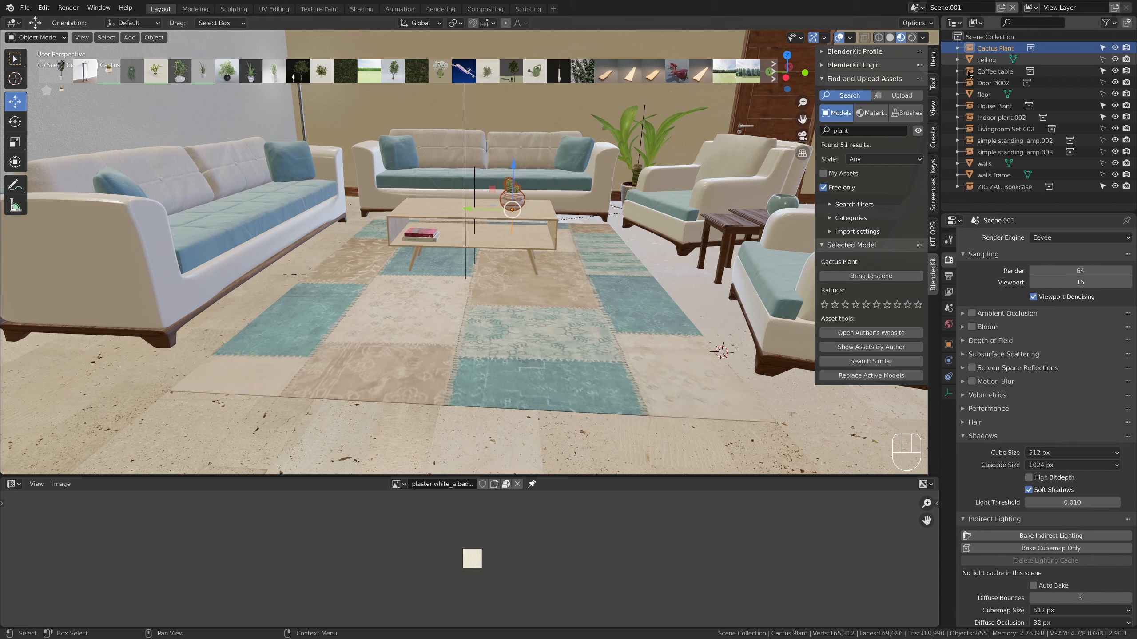
click(871, 276)
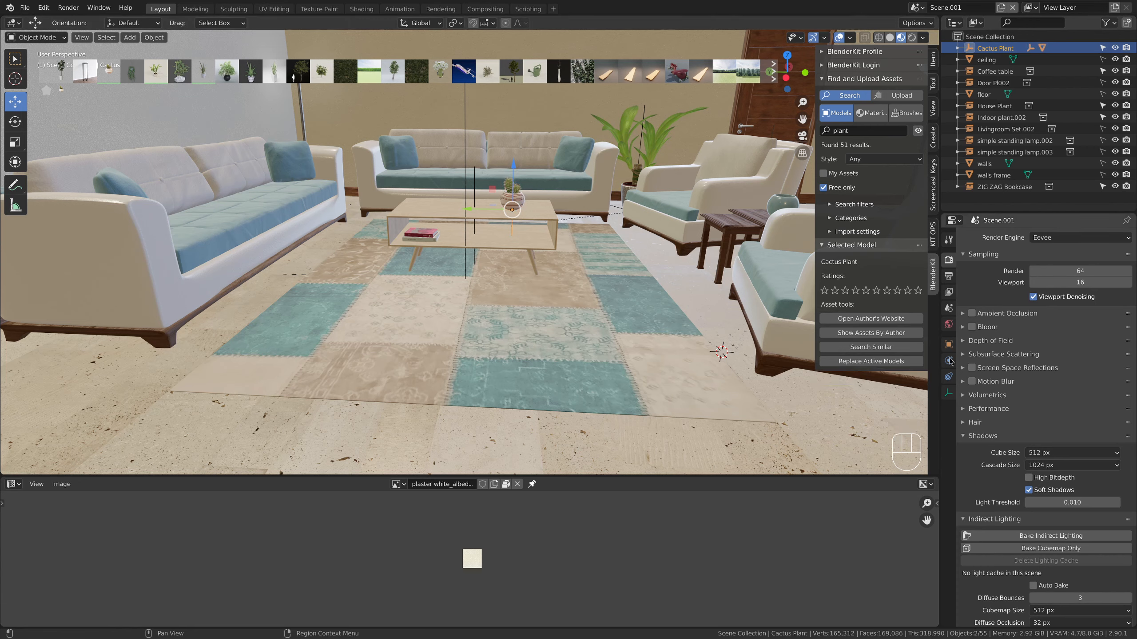
click(526, 202)
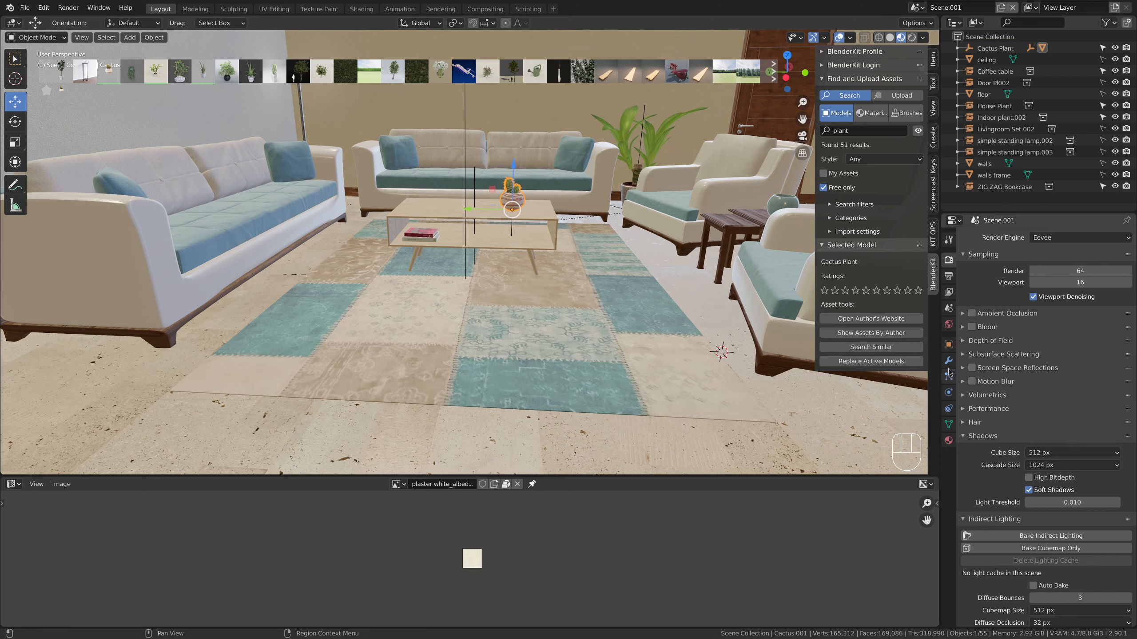
click(950, 441)
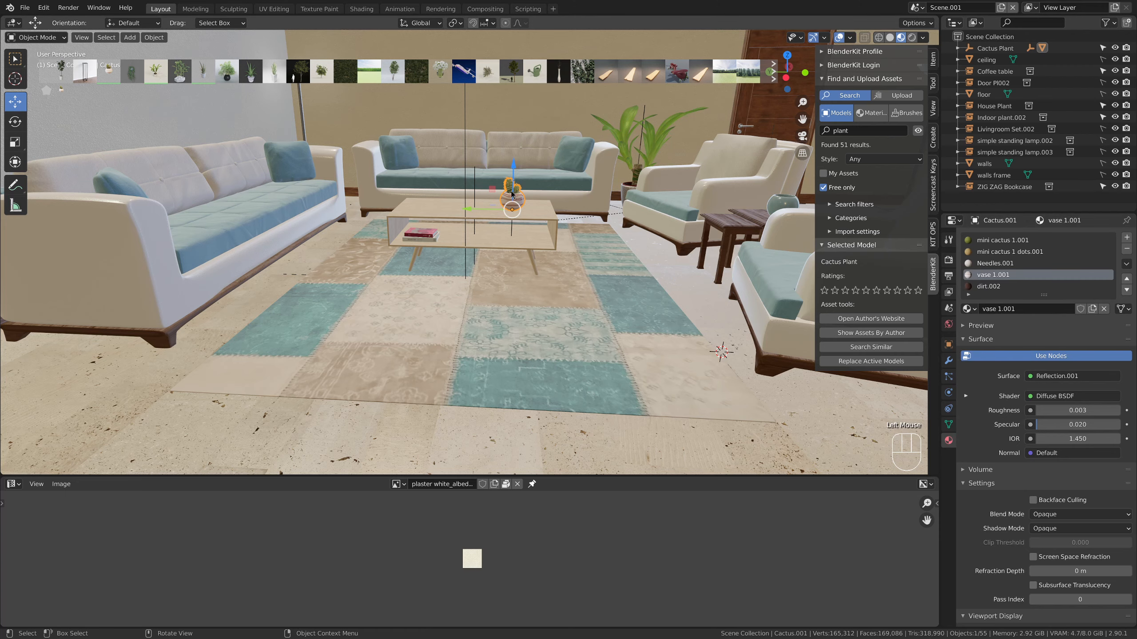
Switch the image editor below the viewport to the Shader Editor for the cactus pot's vase 1.001 material
key(KP_Decimal)
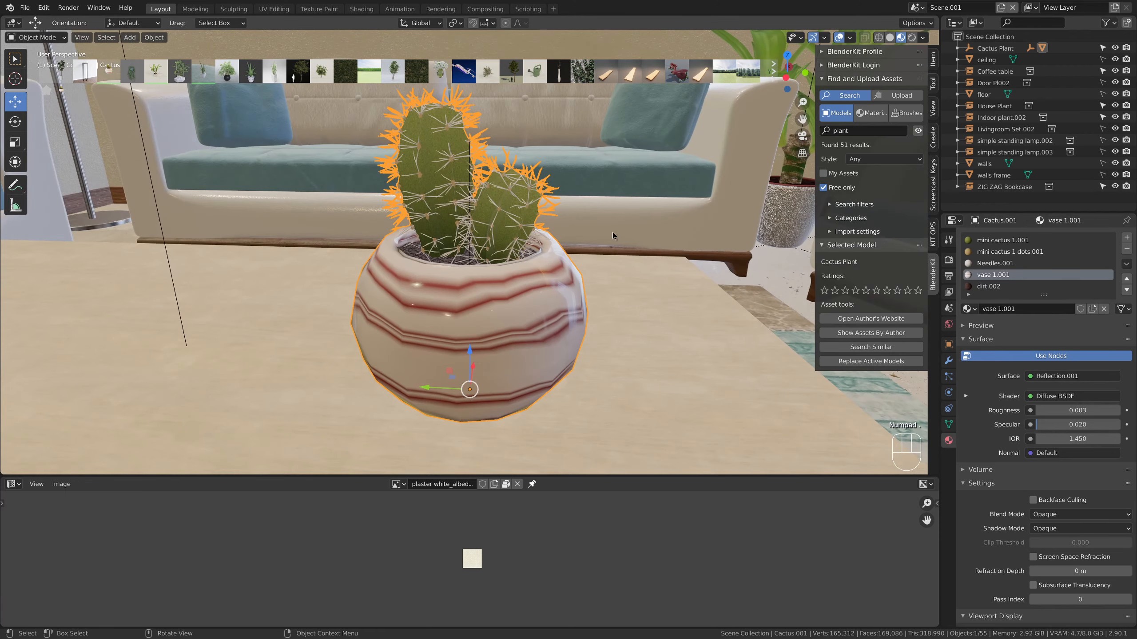
middle_drag(613, 232, 563, 249)
scroll(498, 263, down, 2)
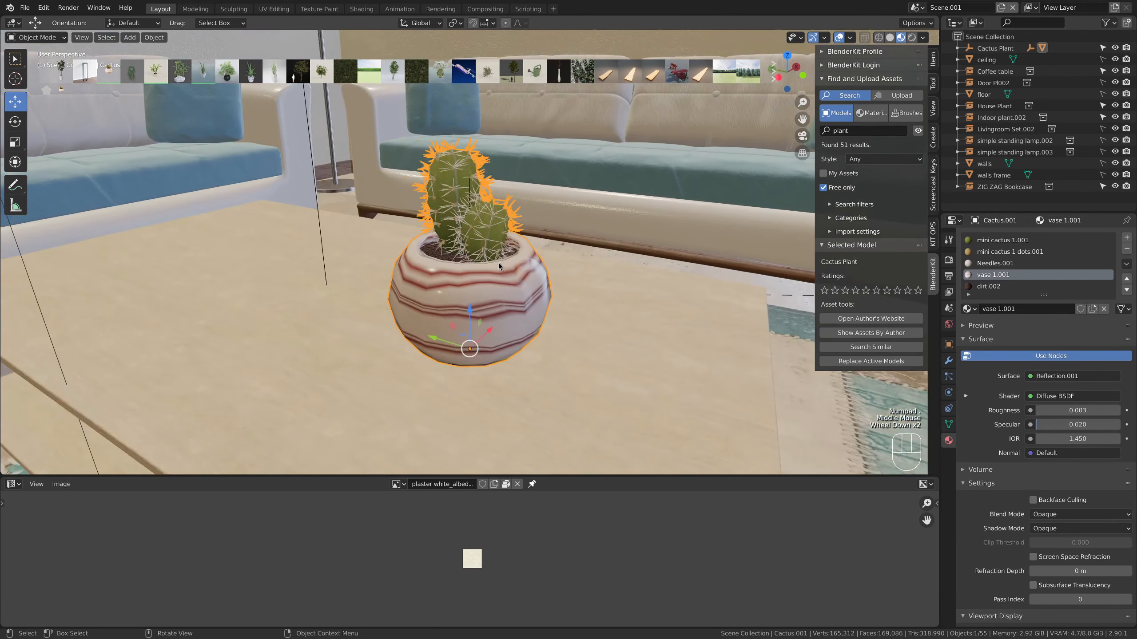
click(823, 246)
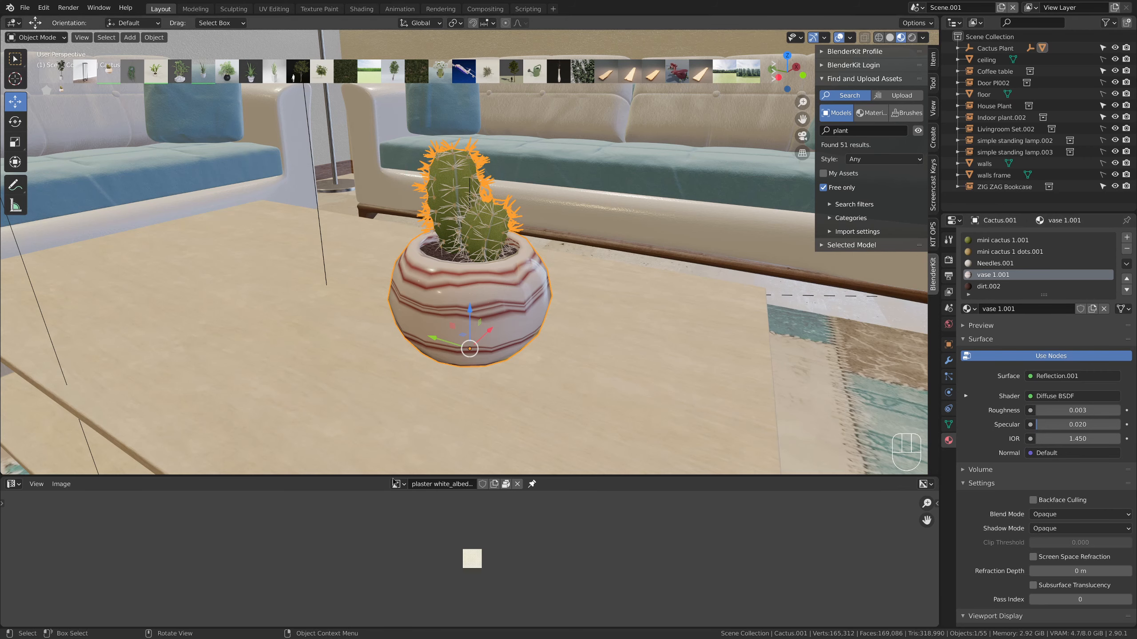
click(12, 485)
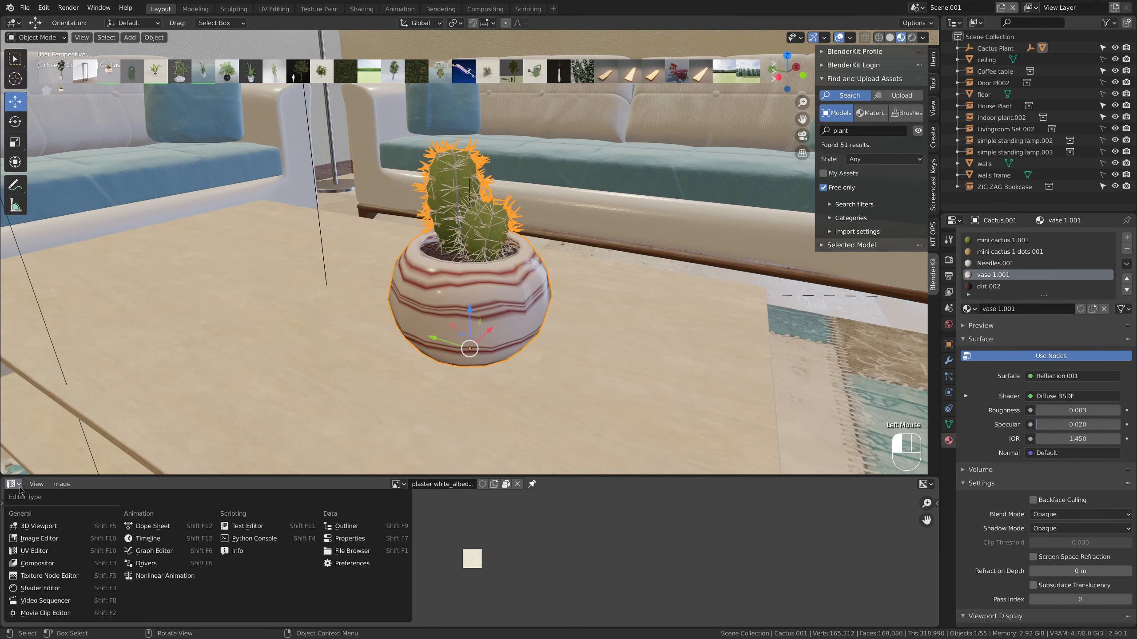
click(40, 587)
Add a Principled BSDF node to the vase 1.001 material and connect it to the Material Output's surface
click(138, 484)
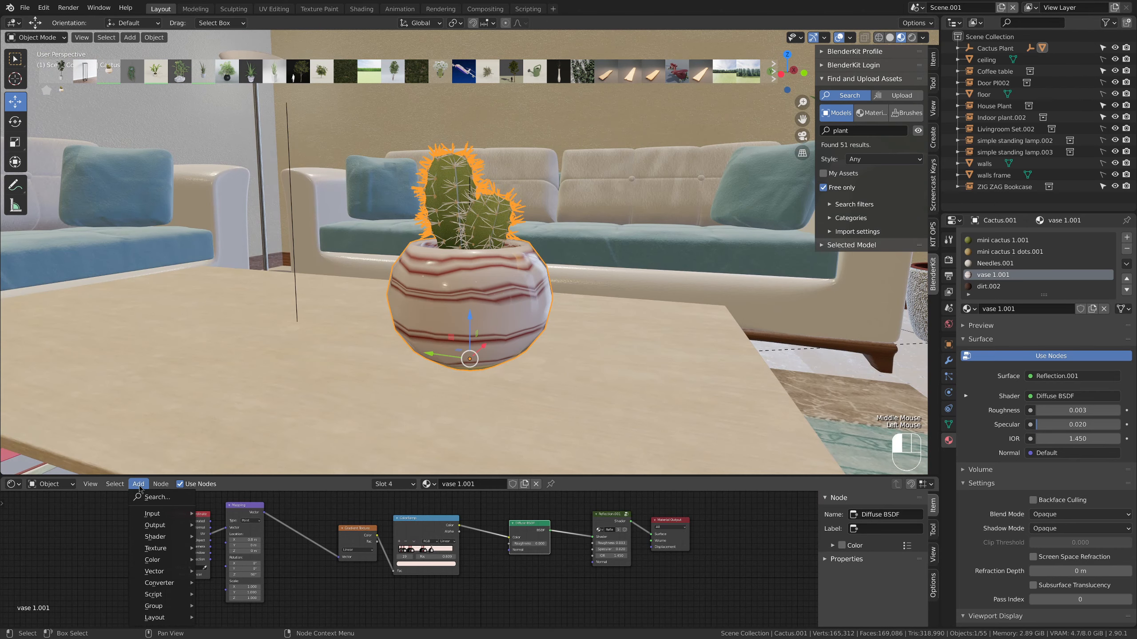
mouse_move(154, 514)
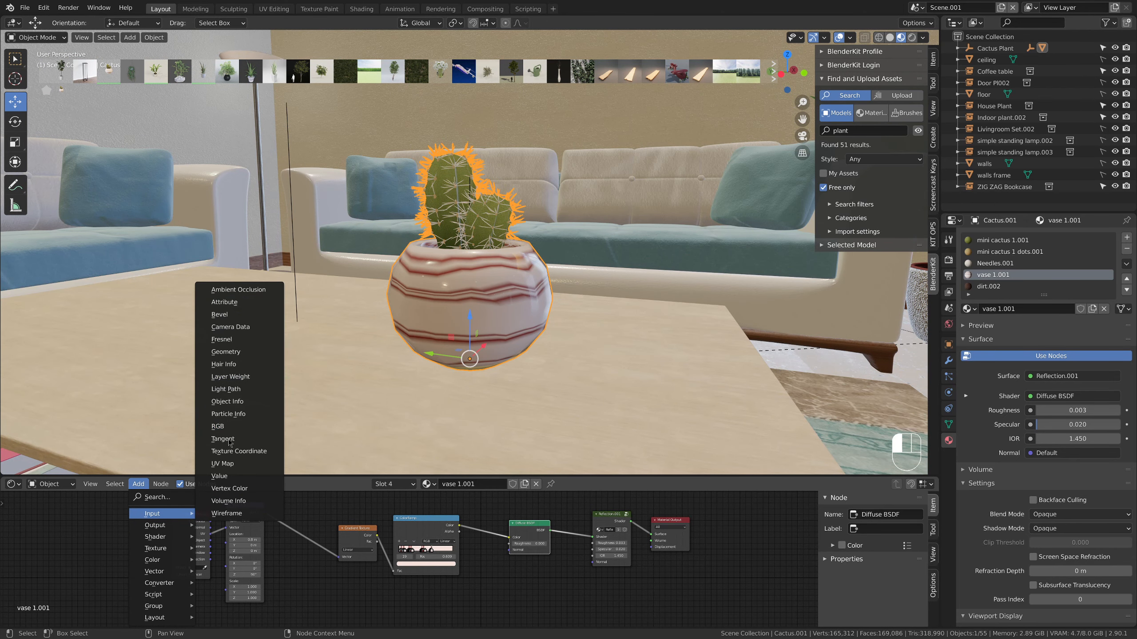
mouse_move(157, 536)
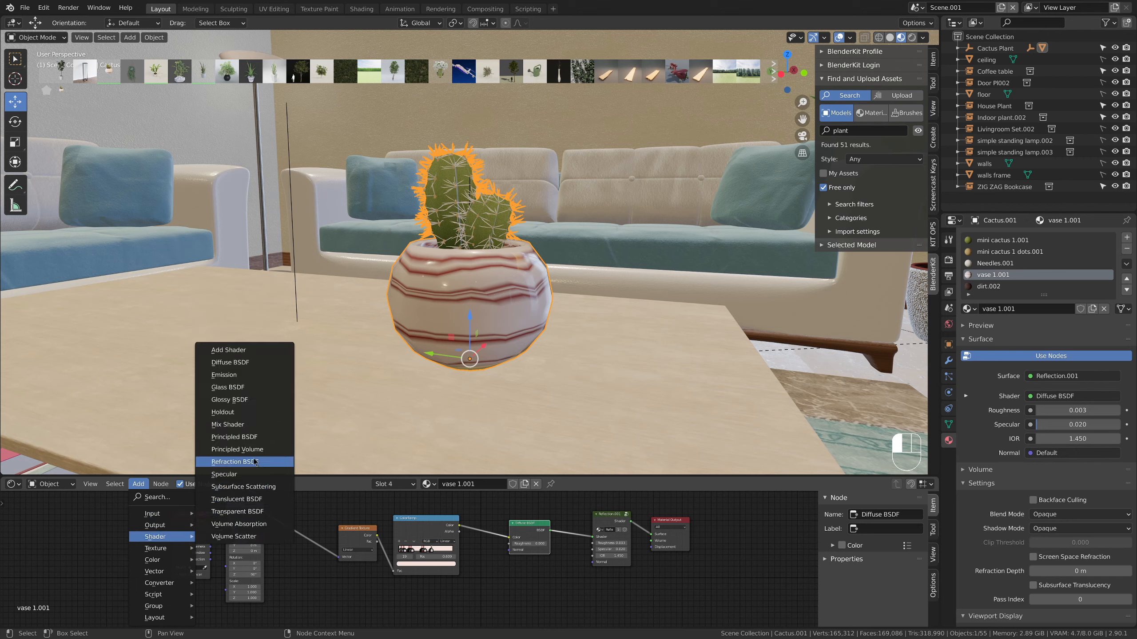
click(267, 438)
click(657, 576)
middle_drag(656, 575, 631, 561)
drag(554, 566, 625, 520)
middle_drag(622, 575, 644, 546)
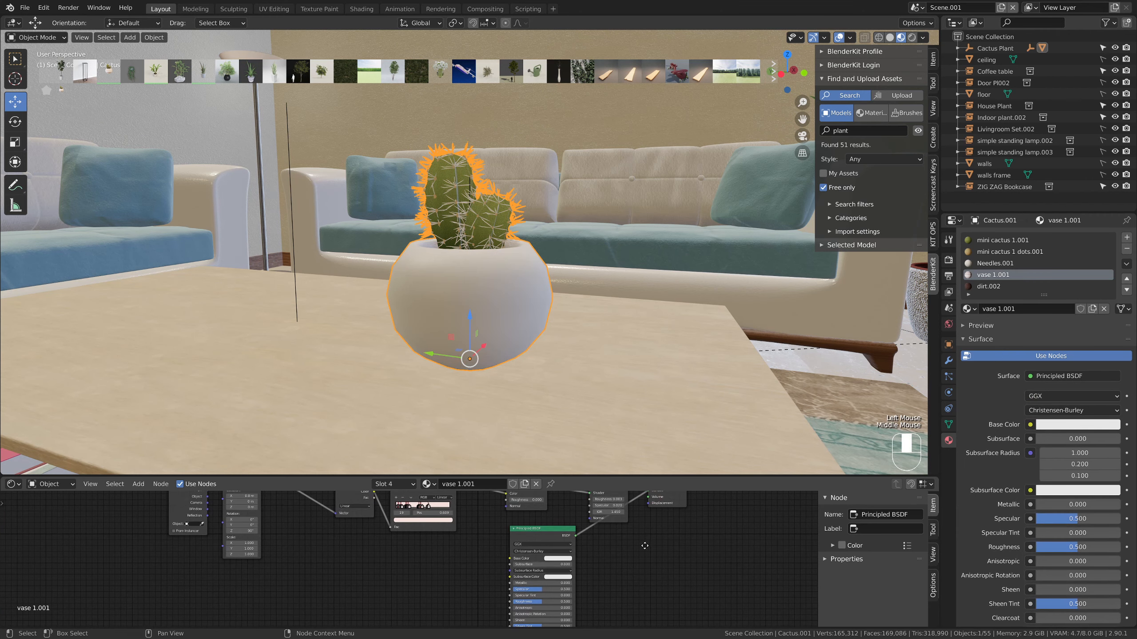
Set the vase shader's base color to pure red and its roughness to 0.038
click(555, 559)
drag(567, 497, 567, 518)
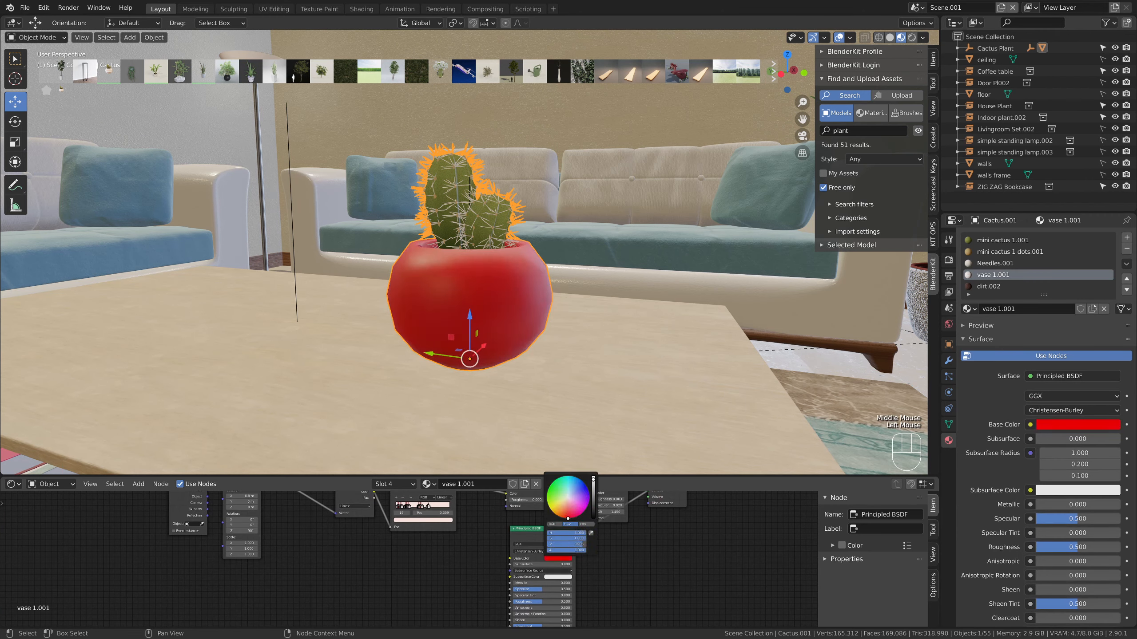
middle_drag(537, 604, 562, 546)
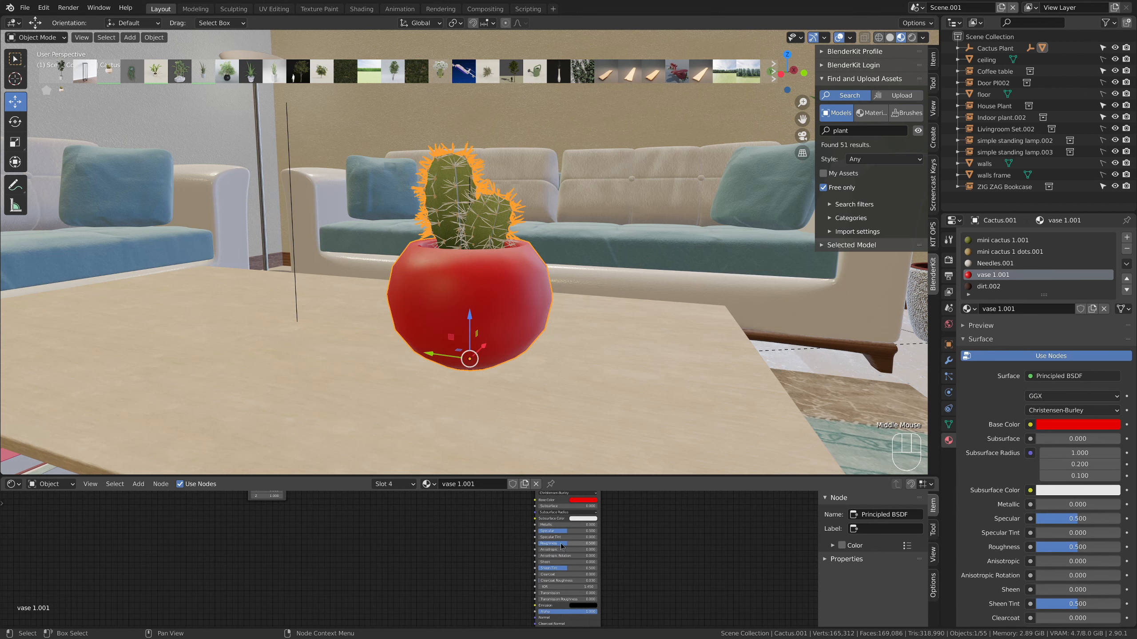
drag(563, 546, 544, 546)
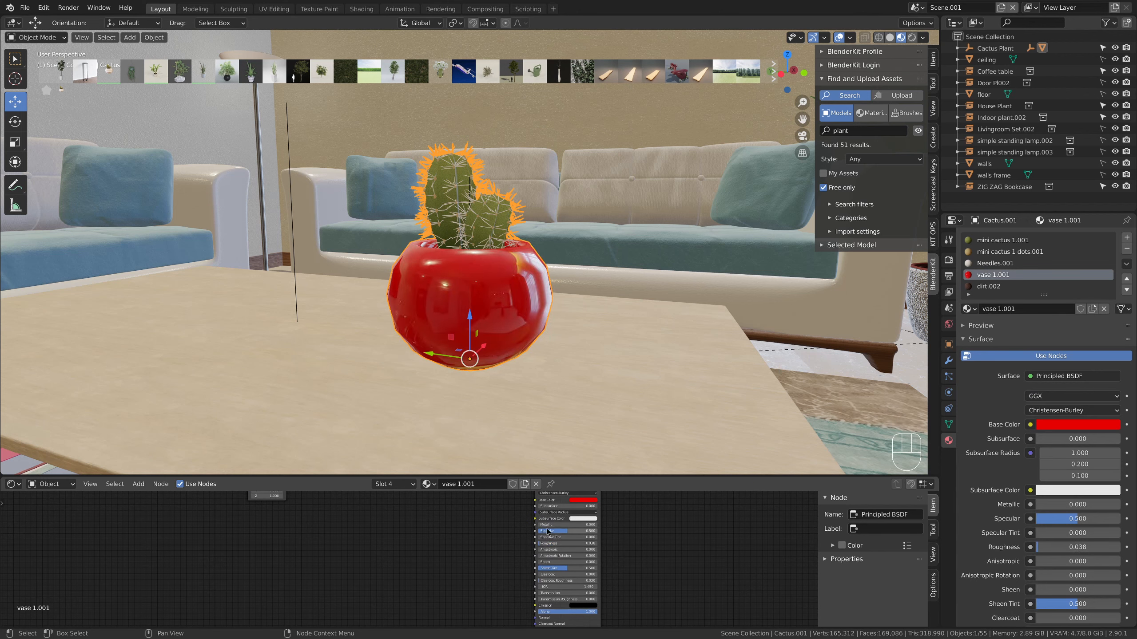
Examine the red cactus pot on the coffee table from near and far within the furnished room
scroll(638, 551, down, 1)
scroll(560, 384, down, 5)
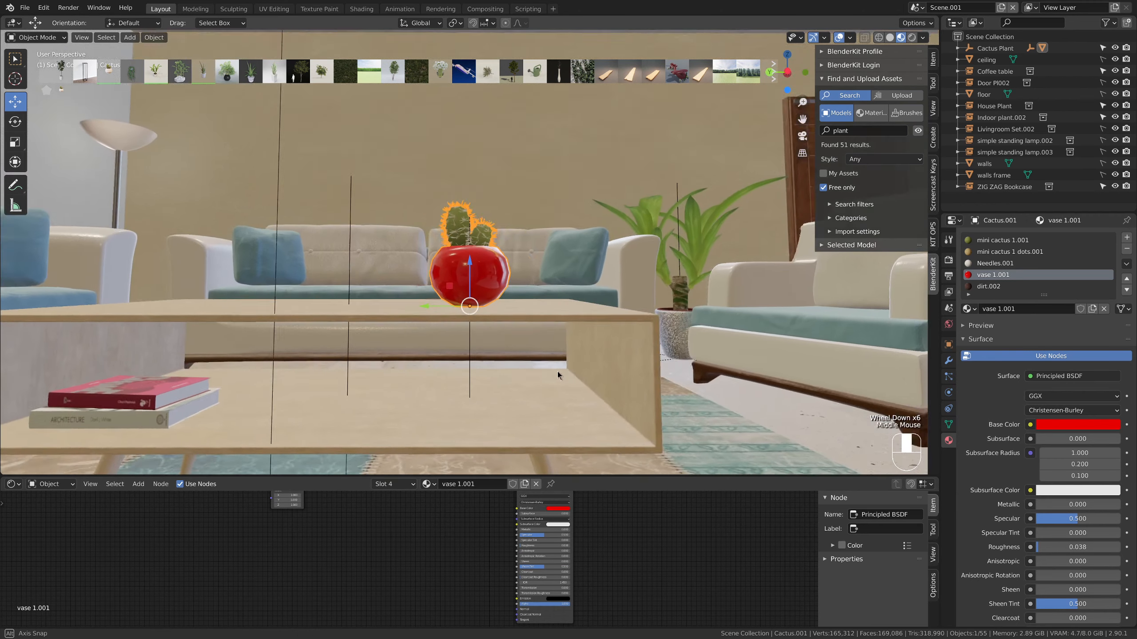
middle_drag(558, 371, 543, 385)
scroll(556, 379, down, 6)
click(539, 383)
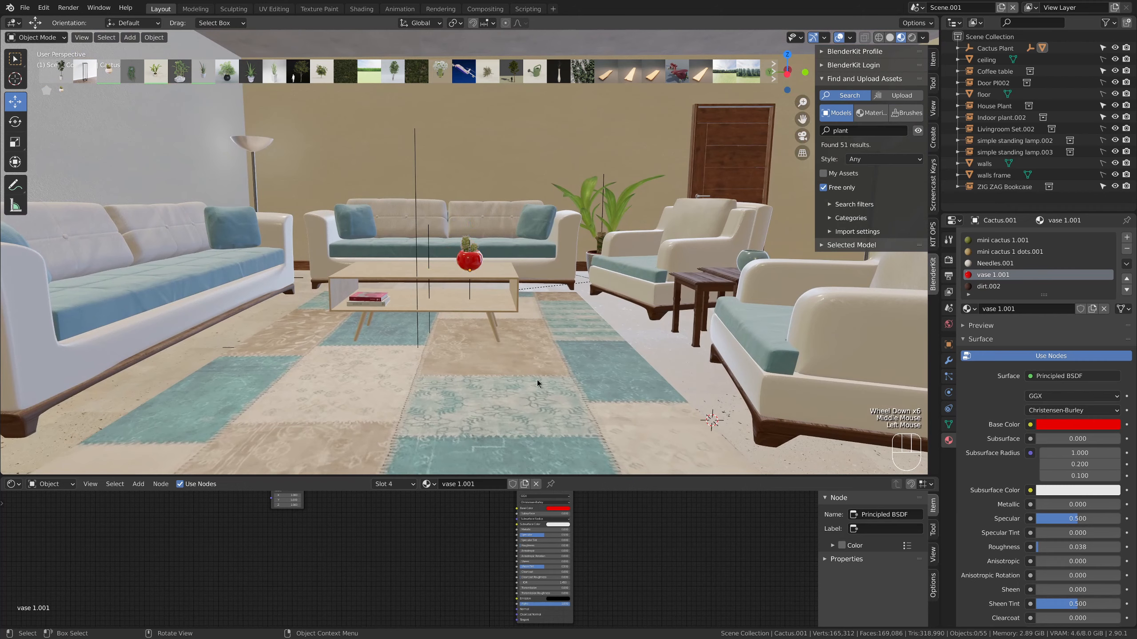
scroll(539, 383, down, 1)
scroll(538, 385, down, 1)
scroll(538, 385, up, 8)
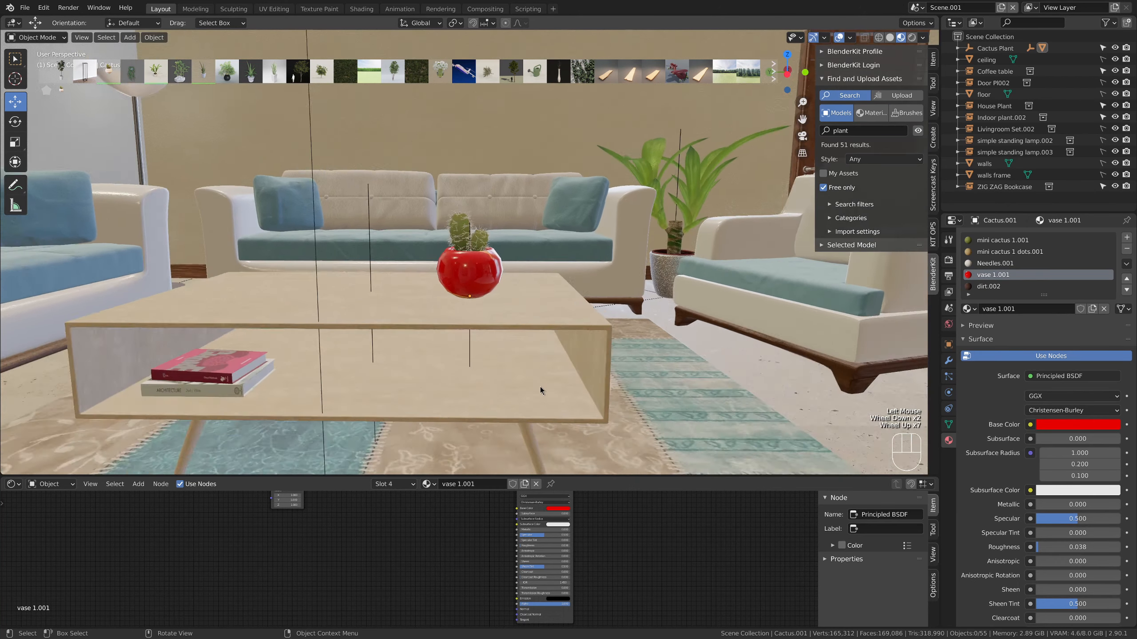
scroll(540, 387, down, 2)
scroll(539, 387, down, 4)
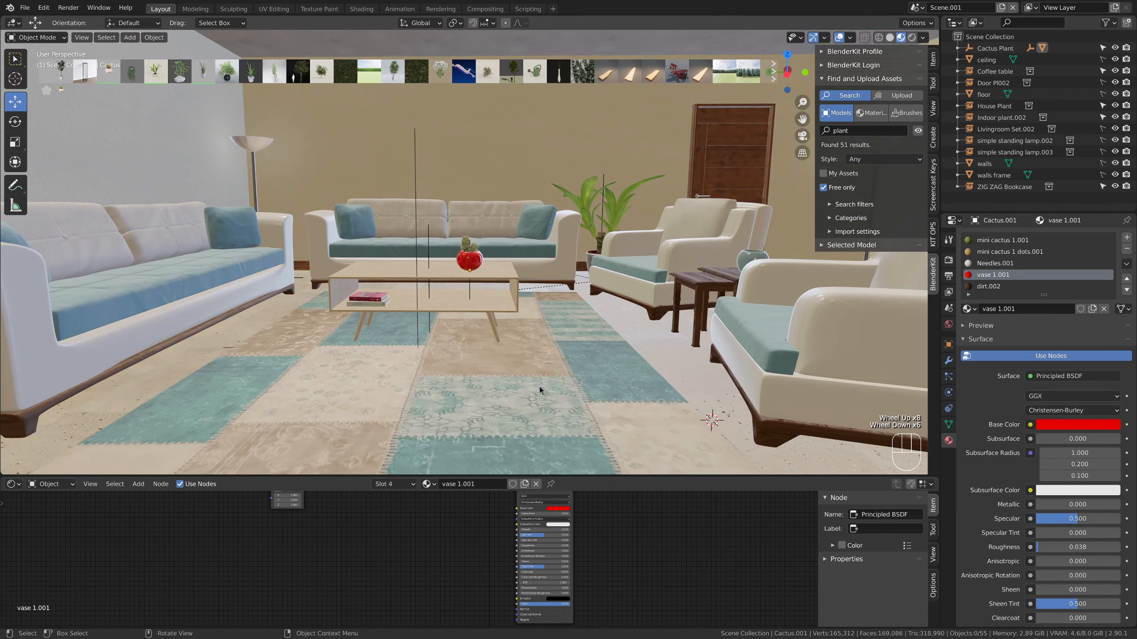
scroll(539, 386, down, 2)
shift+middle_drag(540, 388, 416, 311)
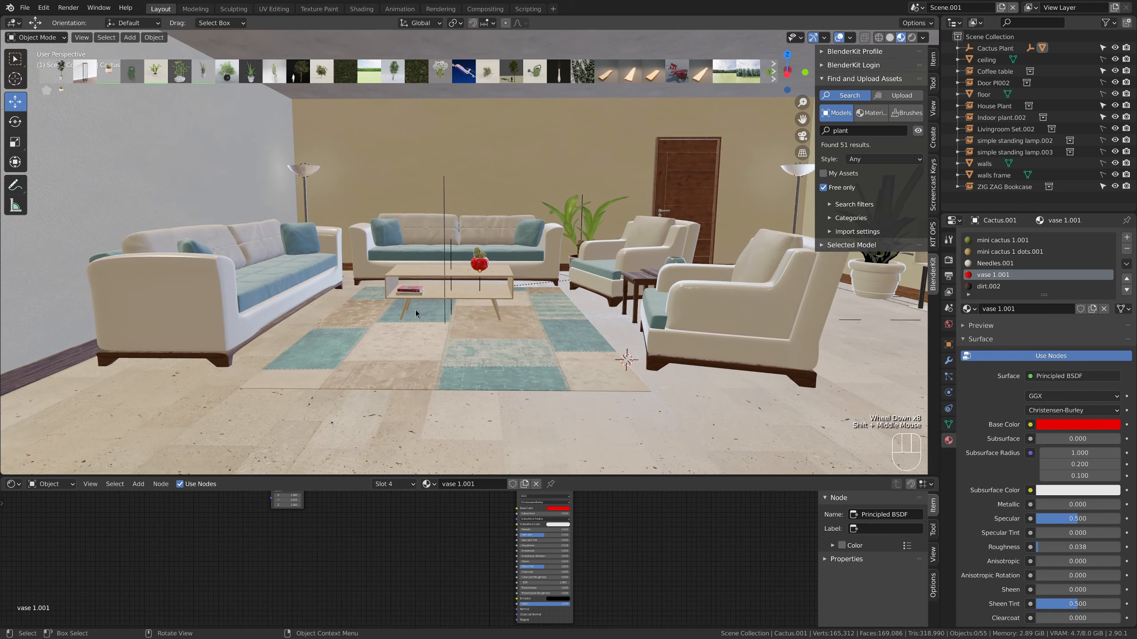
Select Livingroom Set.002 and bring it to the scene as editable objects
click(217, 316)
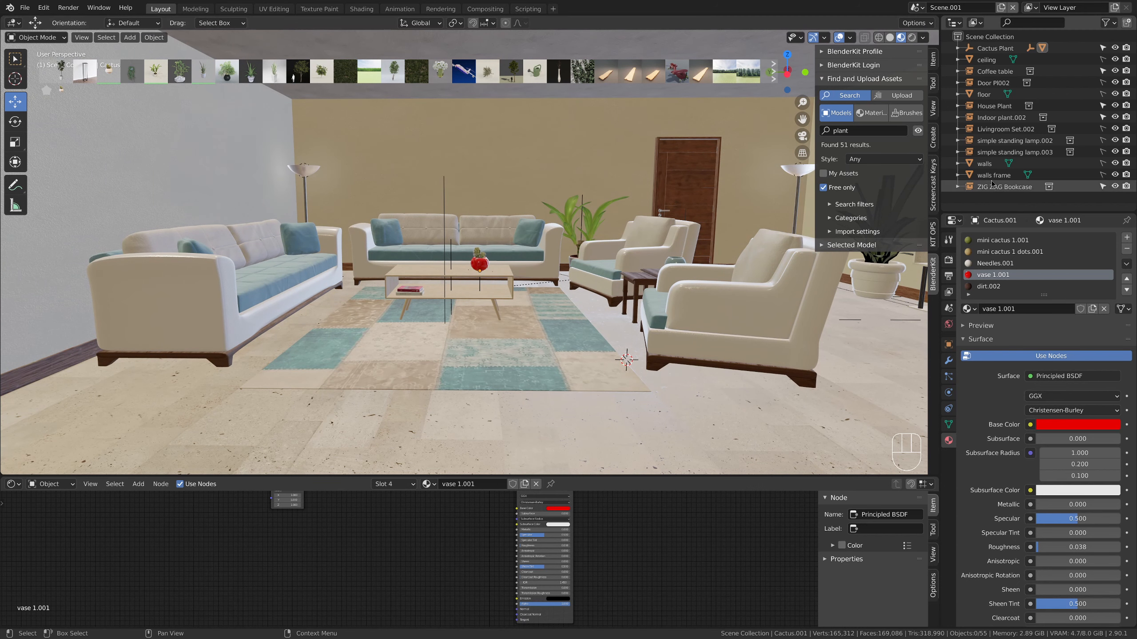
scroll(995, 71, up, 6)
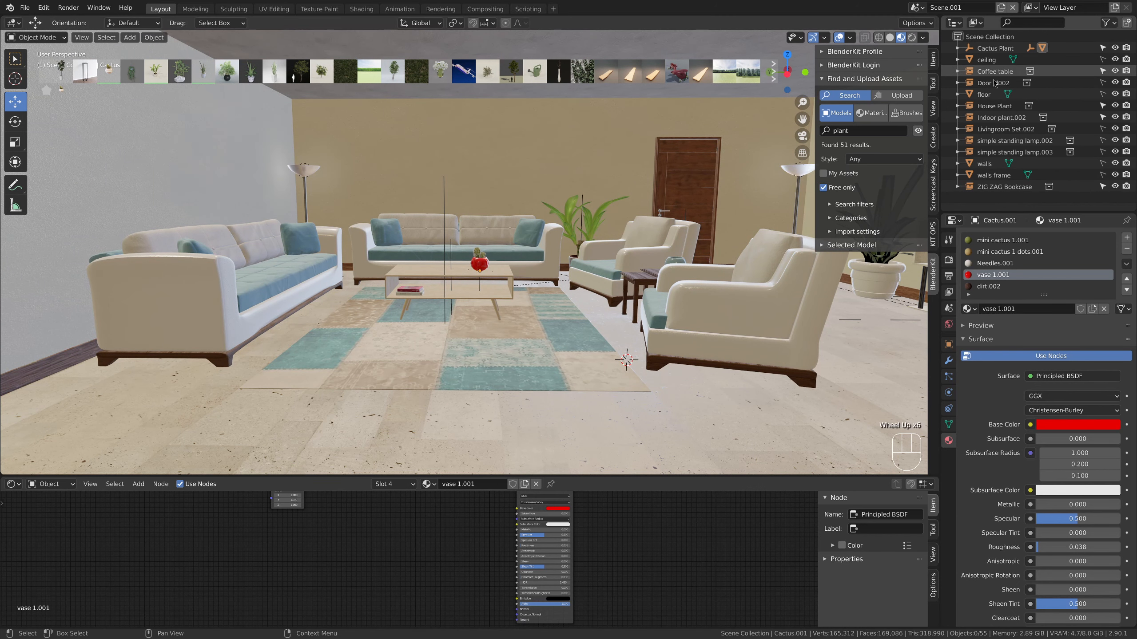
click(998, 130)
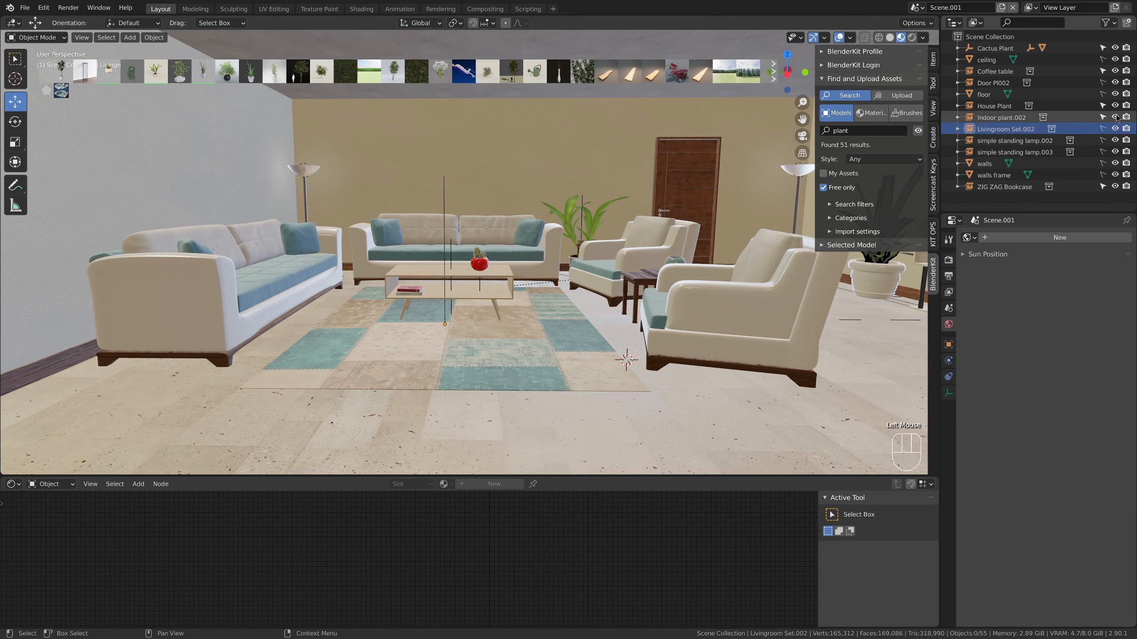
click(963, 129)
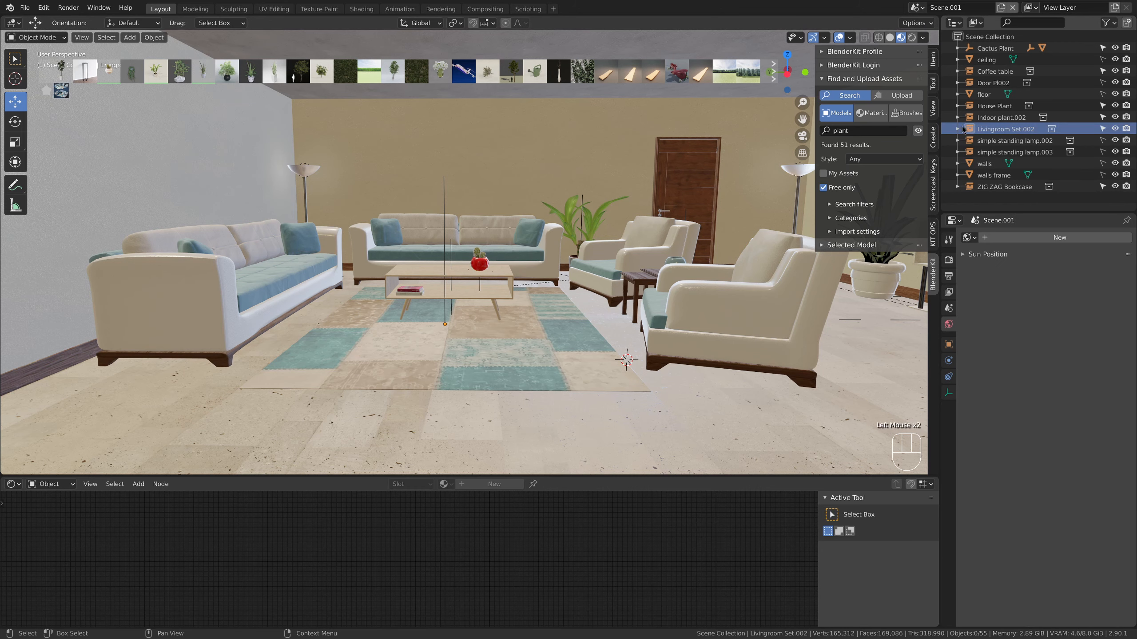
click(823, 245)
click(864, 278)
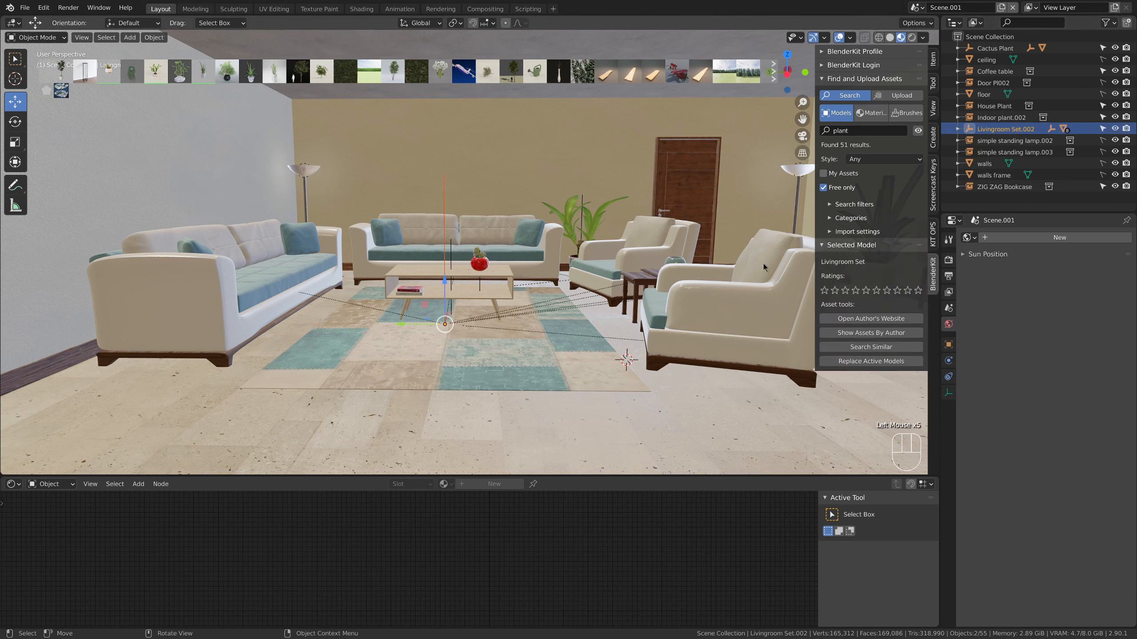
click(823, 248)
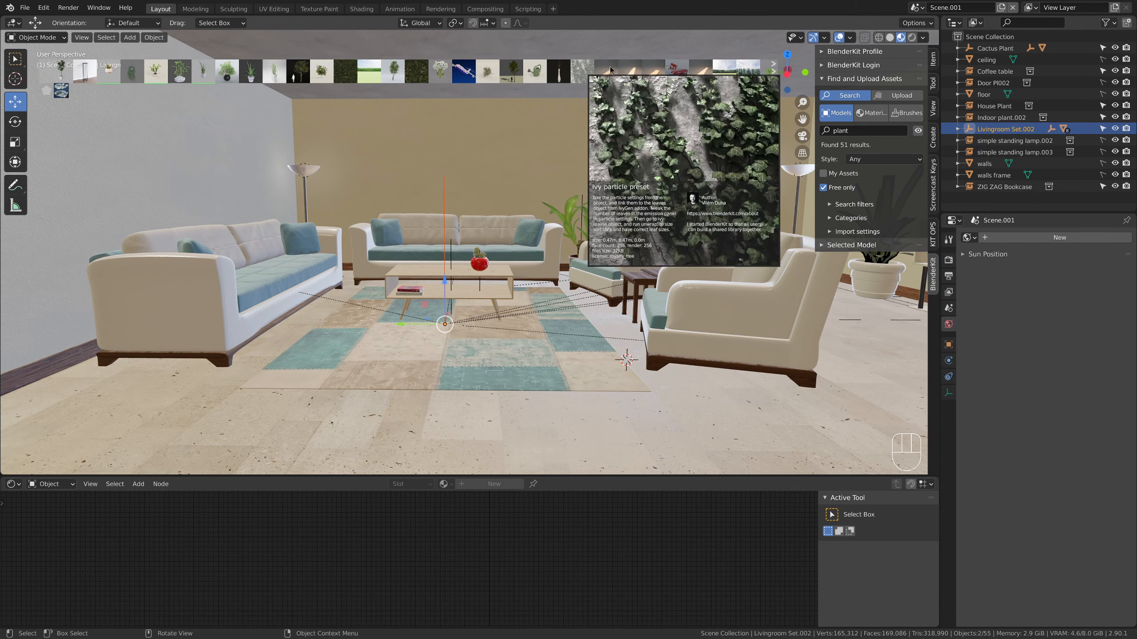
Hide the BlenderKit asset bar and expand the Livingroom Set.002 hierarchy down to its individual meshes
click(919, 131)
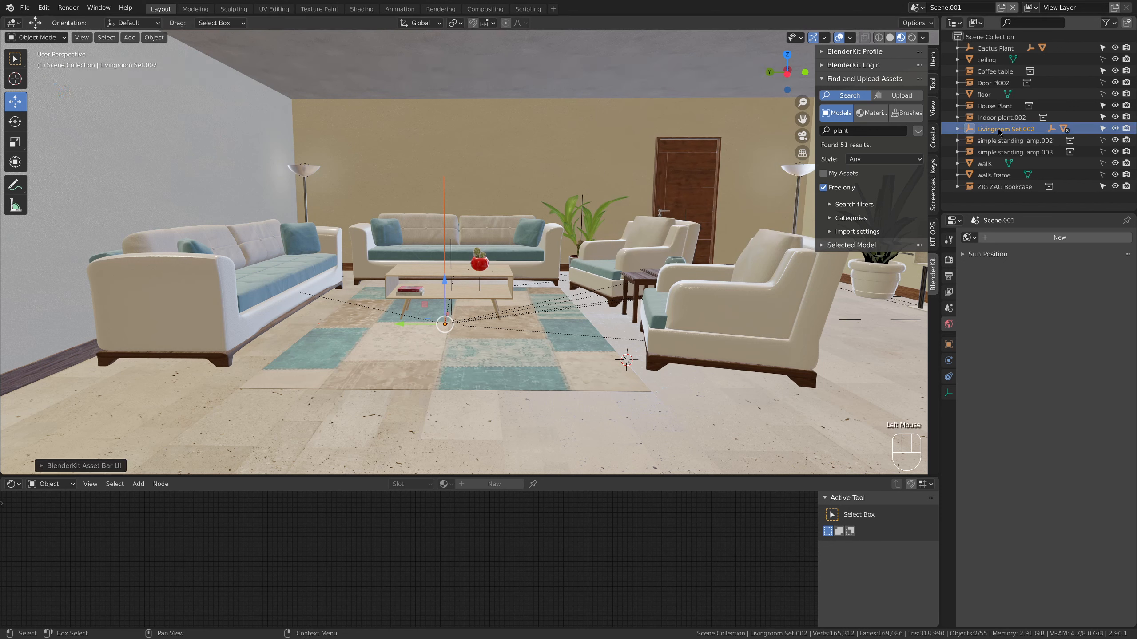
click(965, 130)
click(959, 129)
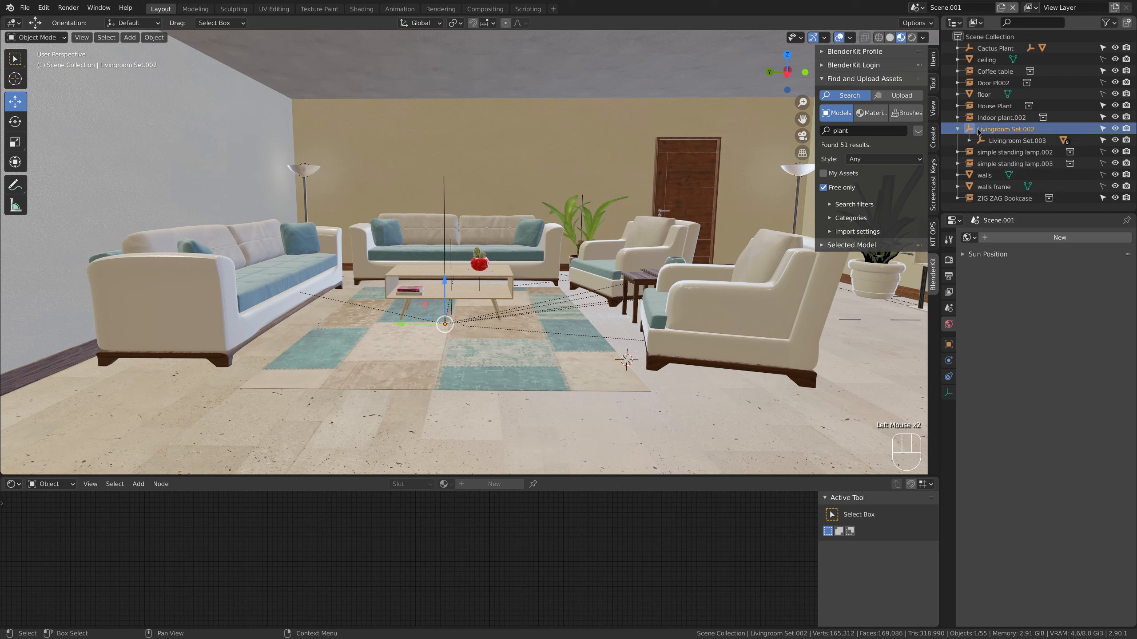
click(969, 140)
scroll(990, 138, down, 4)
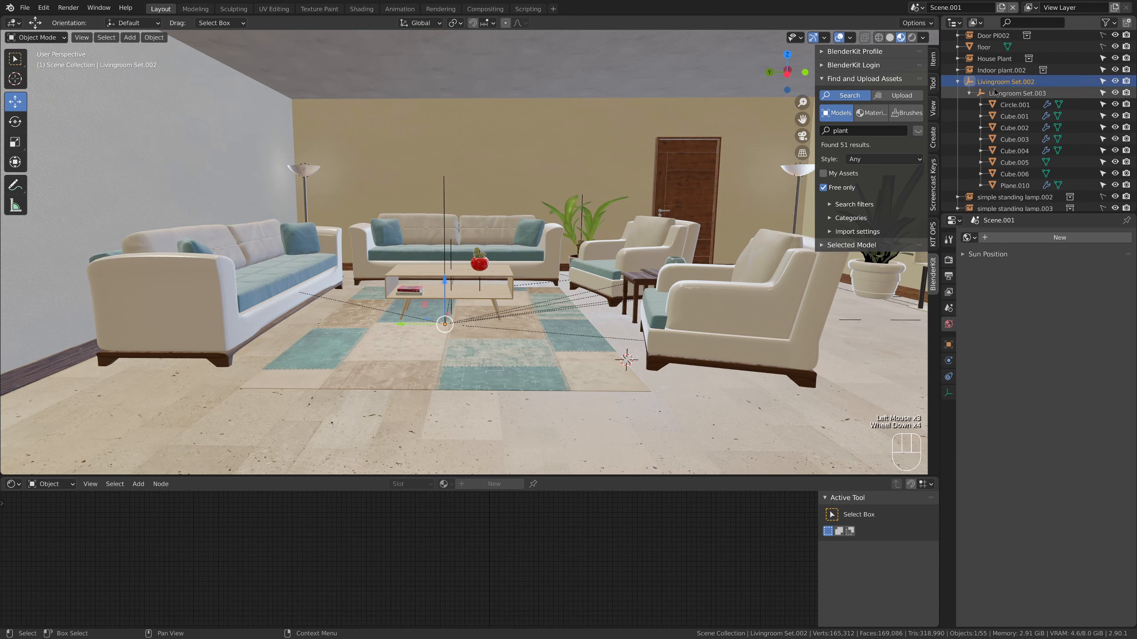
Check the materials of Circle.001, Cube.001 and Cube.002, then choose sofa fabric blue.001 on the Cube.001 sofa
click(1015, 104)
click(949, 440)
middle_drag(783, 269, 670, 257)
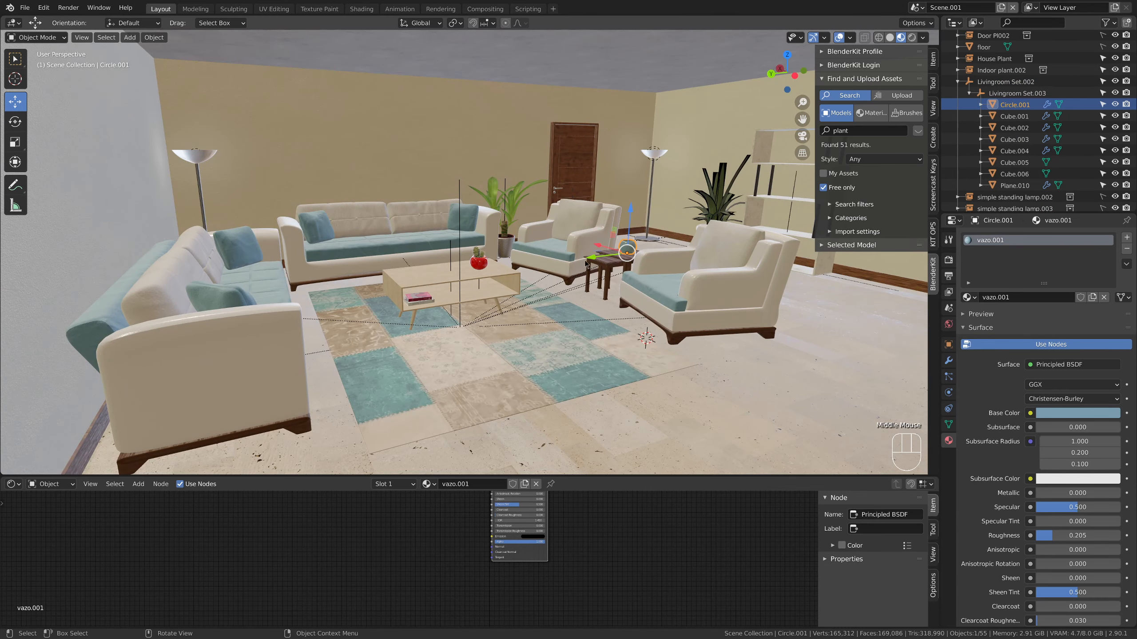
key(ctrl+z)
click(1023, 117)
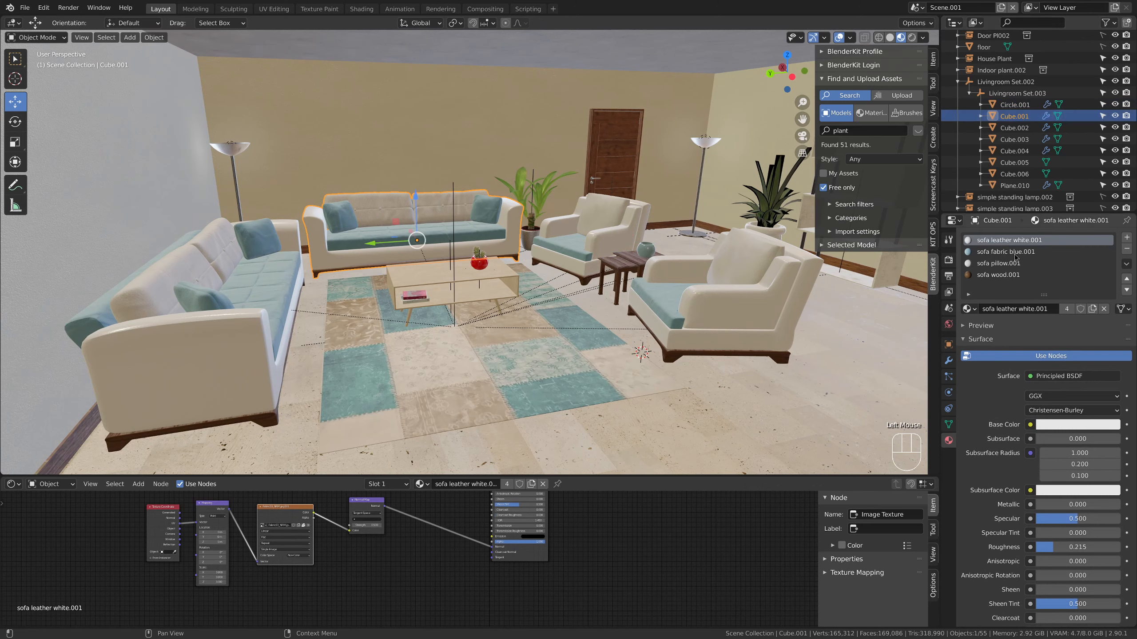
click(1014, 128)
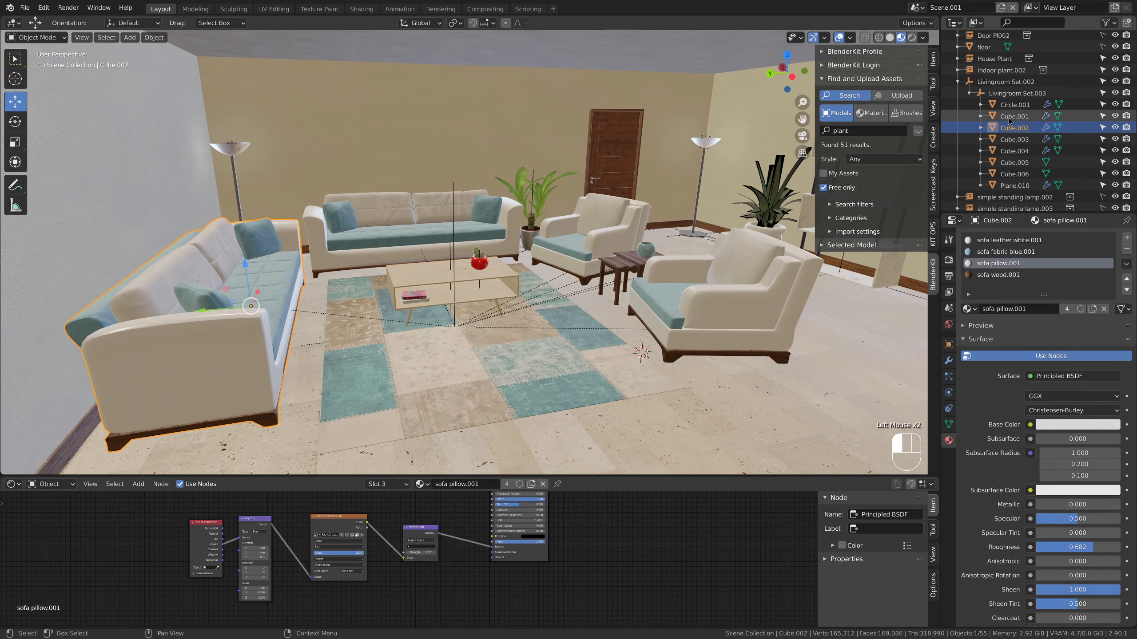
click(1013, 116)
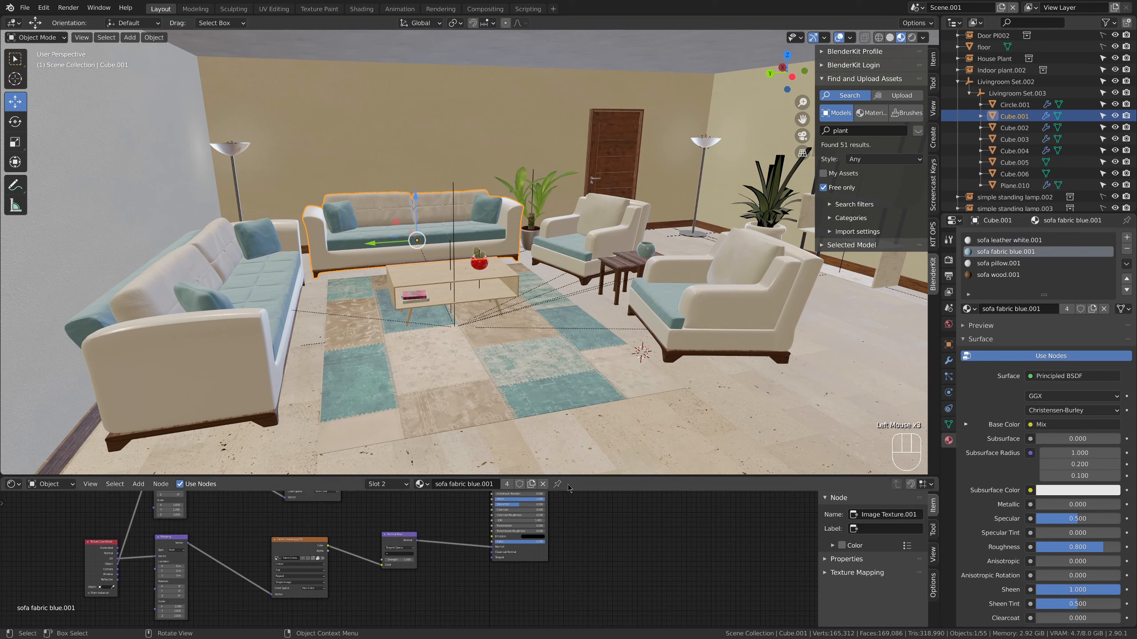
Change the sofa fabric's RGB node color to red and the first color of its texture mix node to a red tone
middle_drag(573, 515, 721, 595)
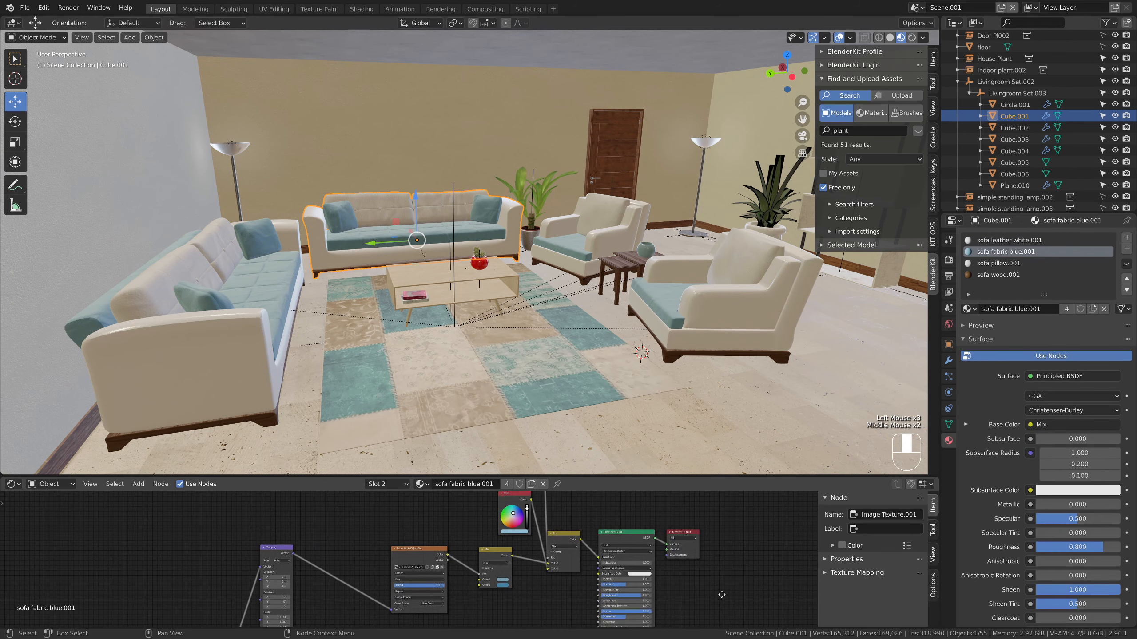
drag(513, 514, 511, 529)
middle_drag(642, 567, 533, 592)
click(501, 593)
click(517, 555)
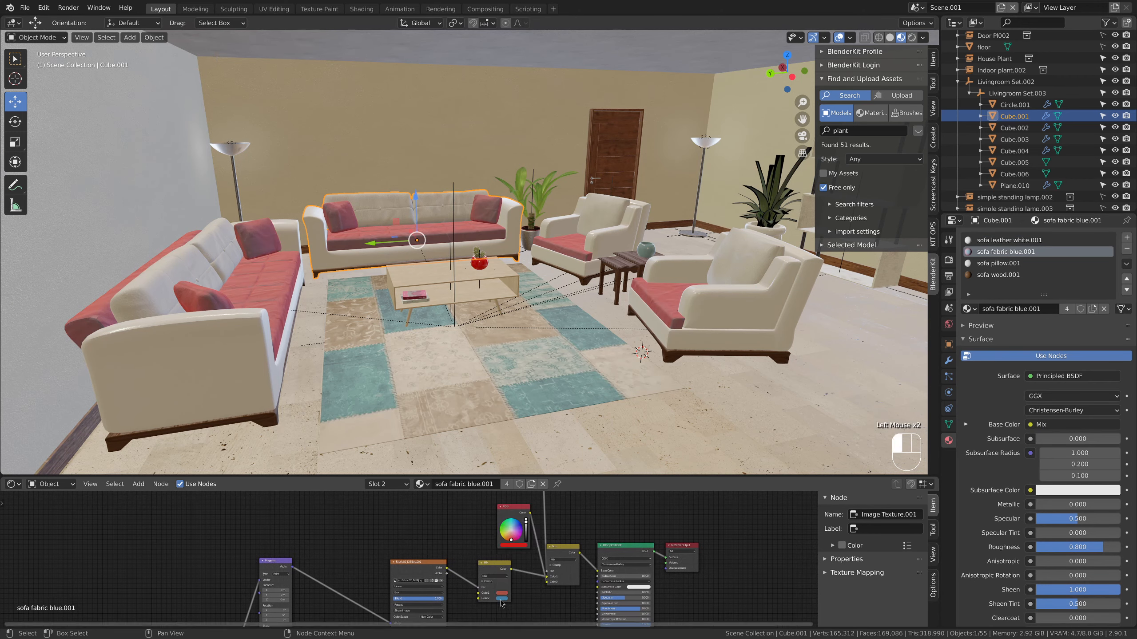
Set the second color of the sofa fabric's texture mix node to red
click(502, 598)
click(516, 561)
click(629, 437)
middle_drag(629, 437, 599, 421)
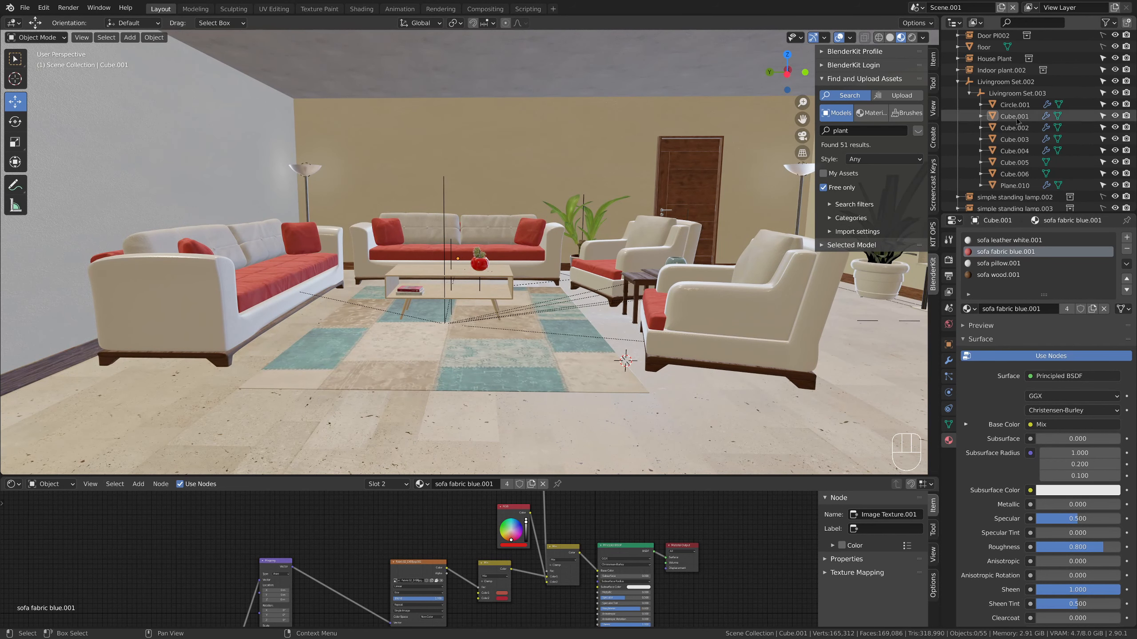
Go through the living room set's meshes from Cube.002 to Cube.006 and select the rug mesh Plane.010
click(1013, 127)
click(1012, 138)
click(1012, 147)
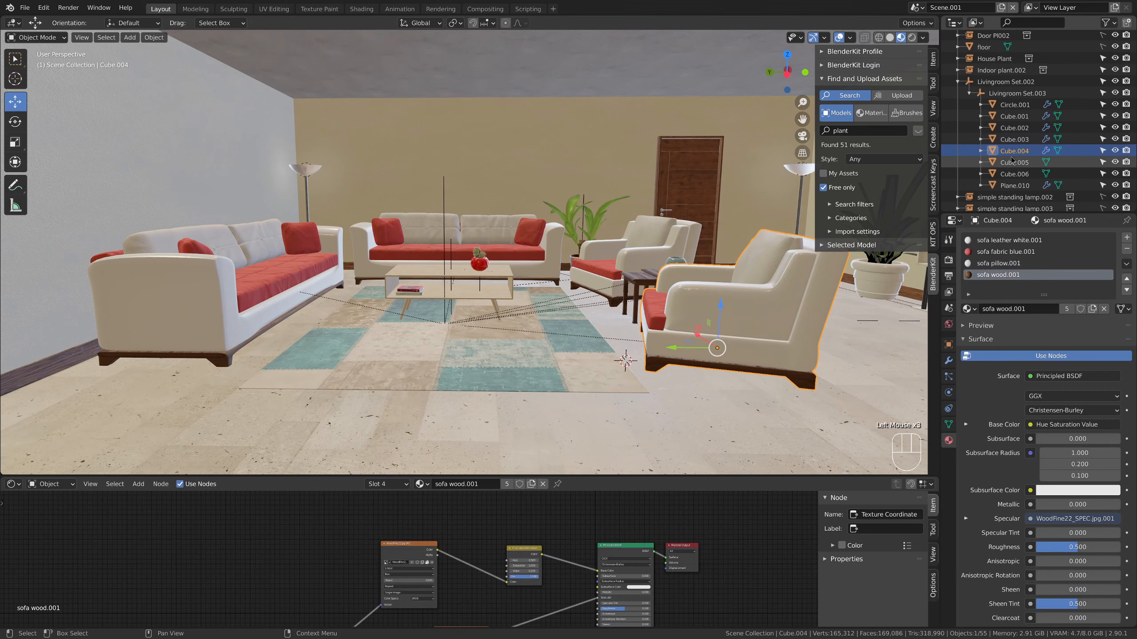
click(1013, 162)
click(1014, 174)
click(1014, 185)
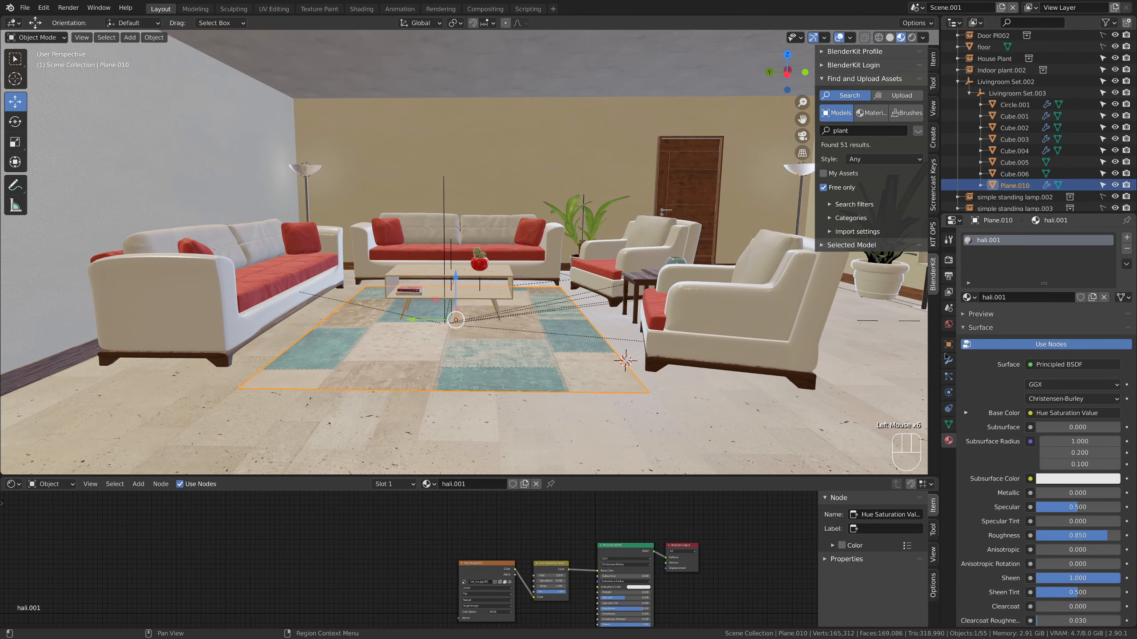
Insert a Hue-mode Mix node between the rug's image texture and Hue Saturation node, with factor 1.000 and a red second color
scroll(564, 541, up, 6)
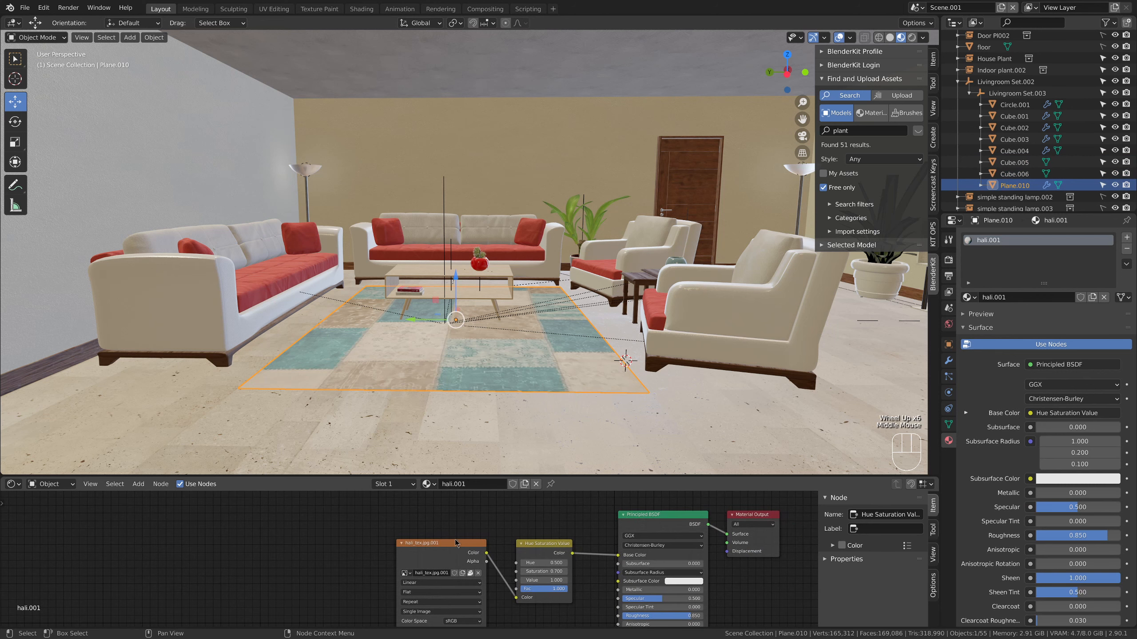
click(460, 543)
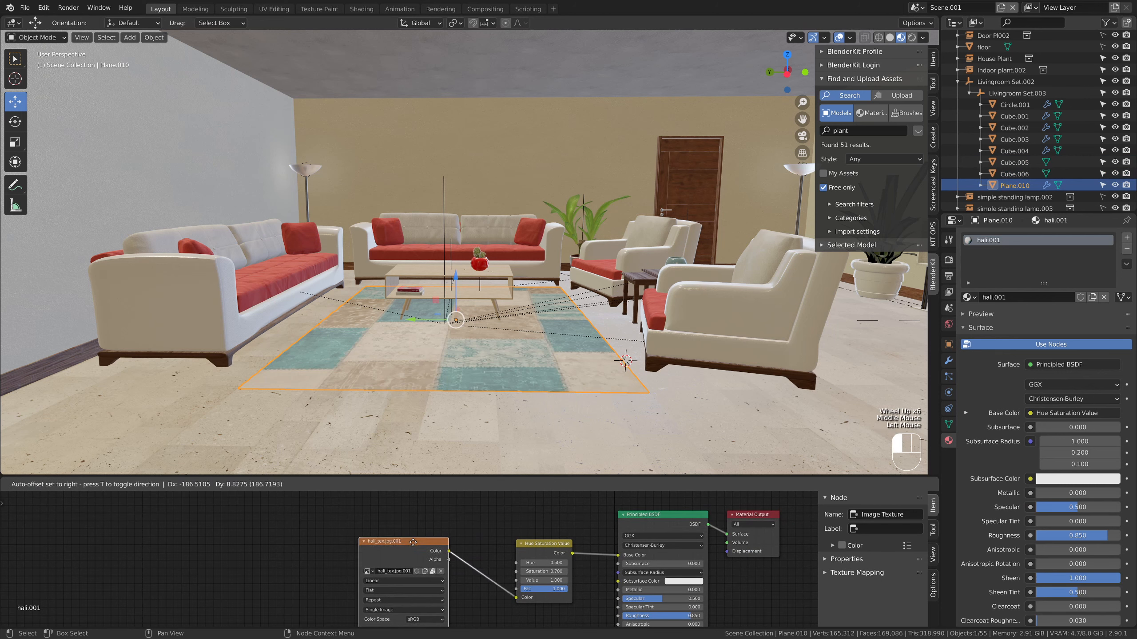
click(452, 596)
drag(480, 563, 438, 562)
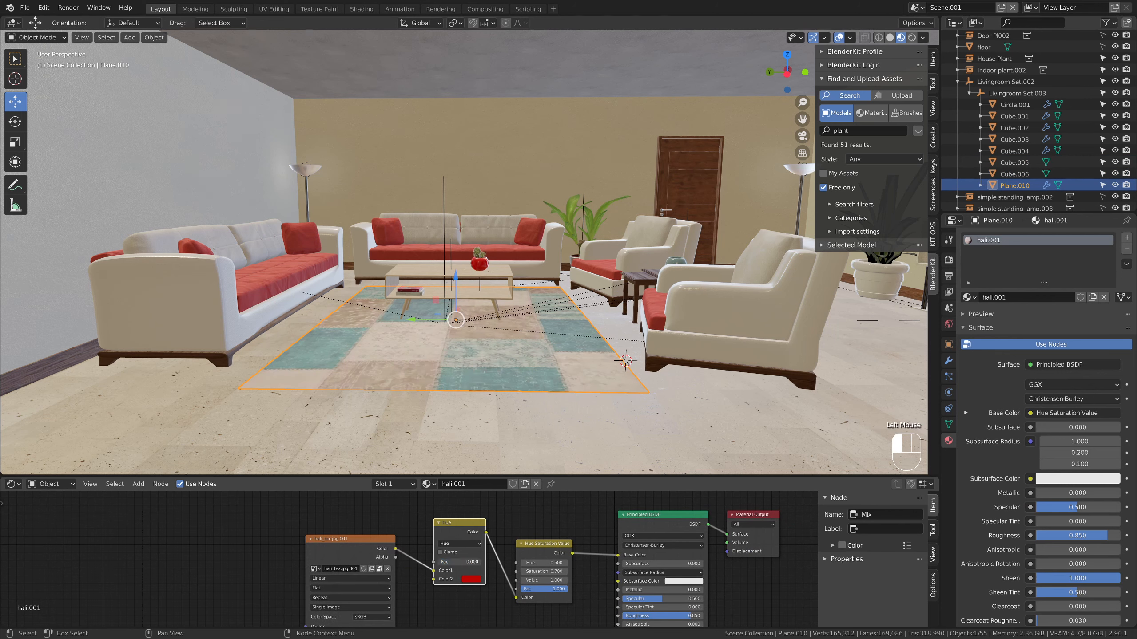
click(525, 446)
mouse_move(517, 446)
middle_down()
mouse_move(499, 444)
mouse_move(535, 441)
mouse_move(512, 441)
middle_up()
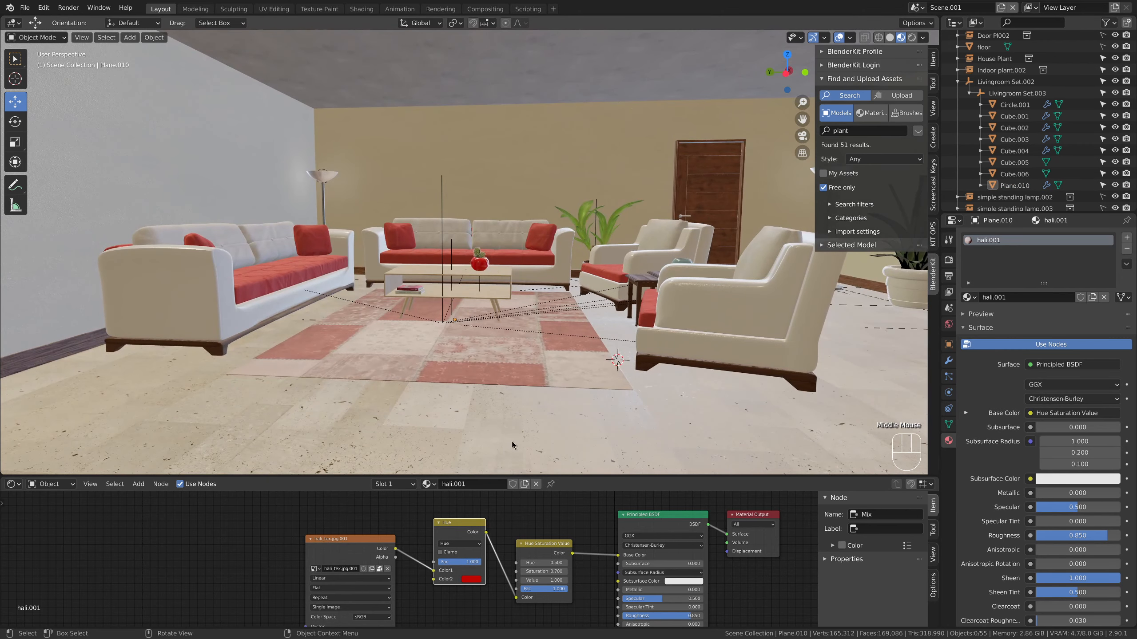
Try light blue as the rug Mix node's second color, then link the image texture directly to the Hue Saturation node
click(474, 579)
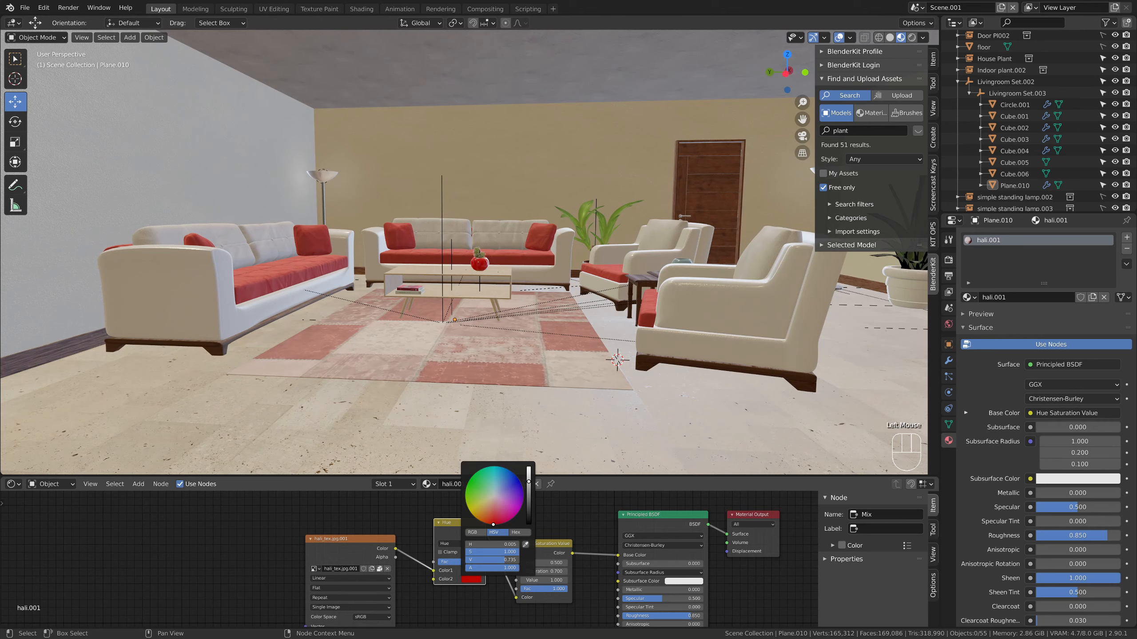
drag(493, 522, 496, 481)
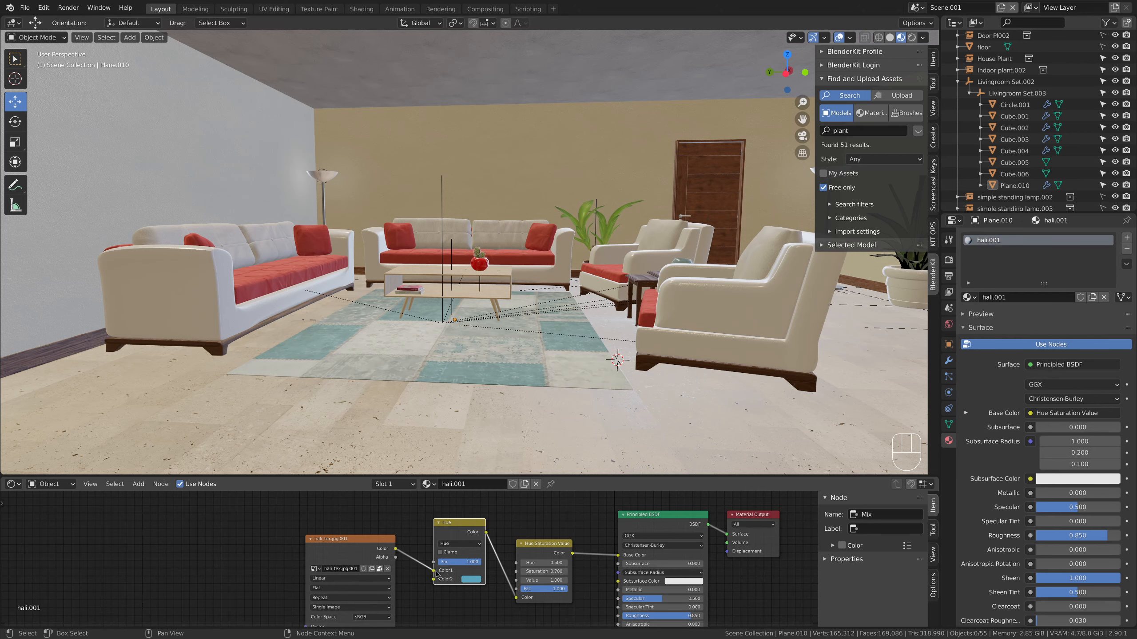
middle_drag(514, 408, 537, 397)
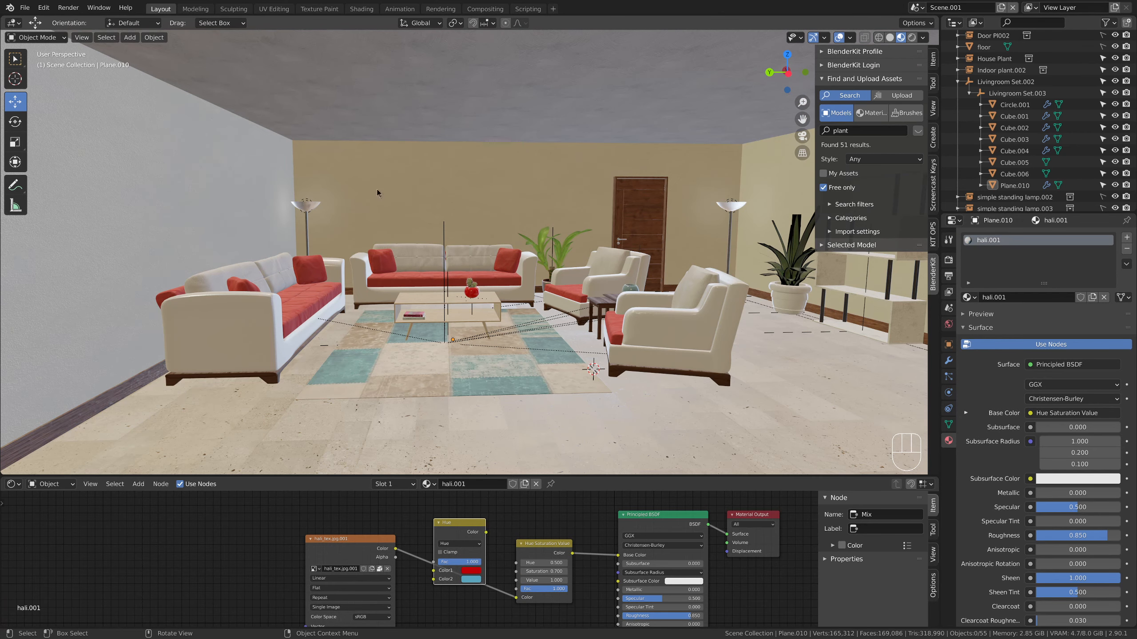
Search the free BlenderKit models for frame and add the Frame Bear picture to the scene
click(862, 132)
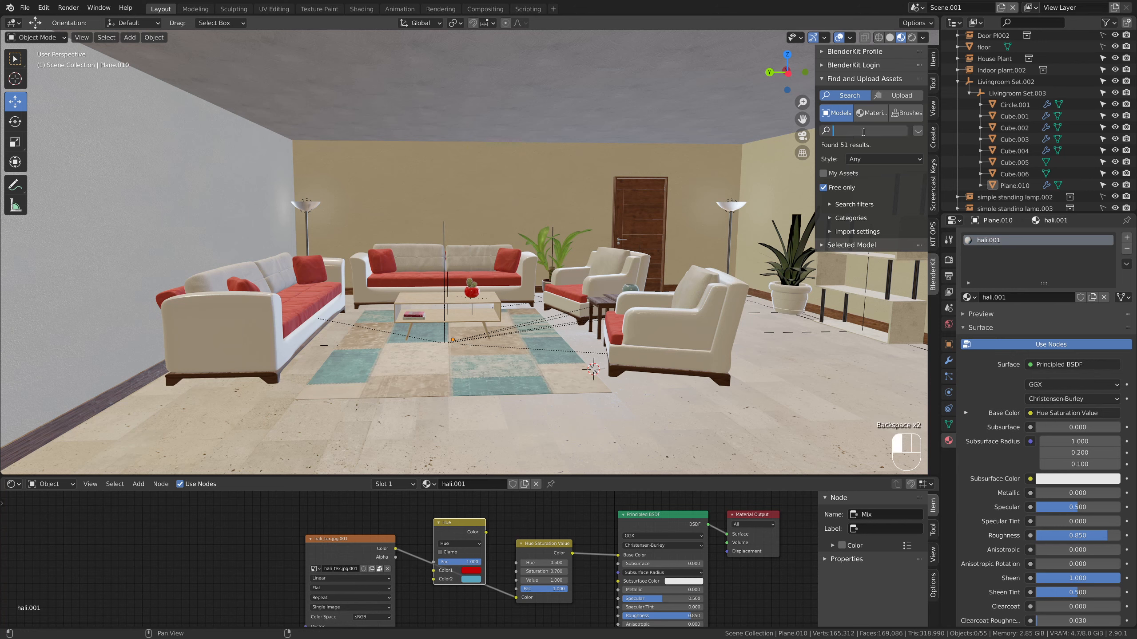
text(frame)
key(Return)
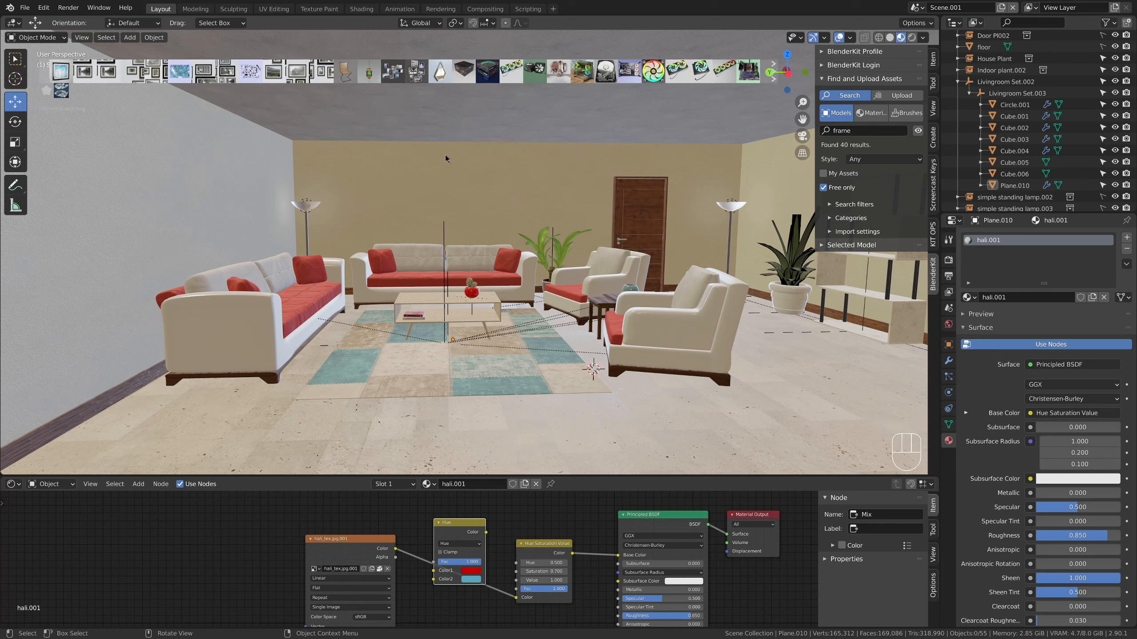
mouse_move(61, 77)
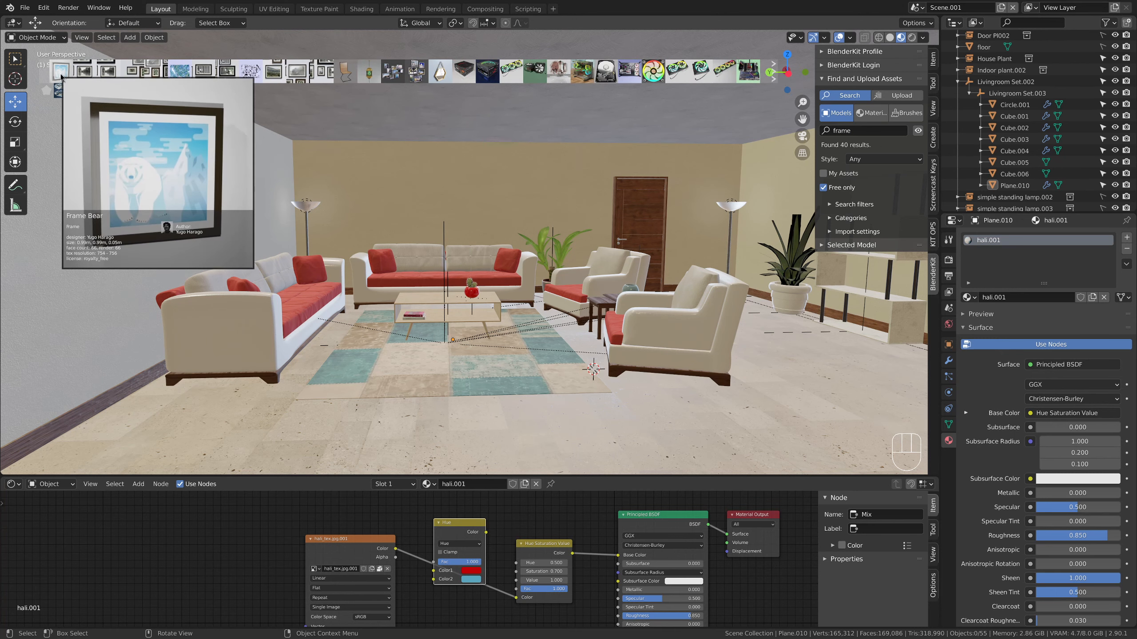
click(62, 76)
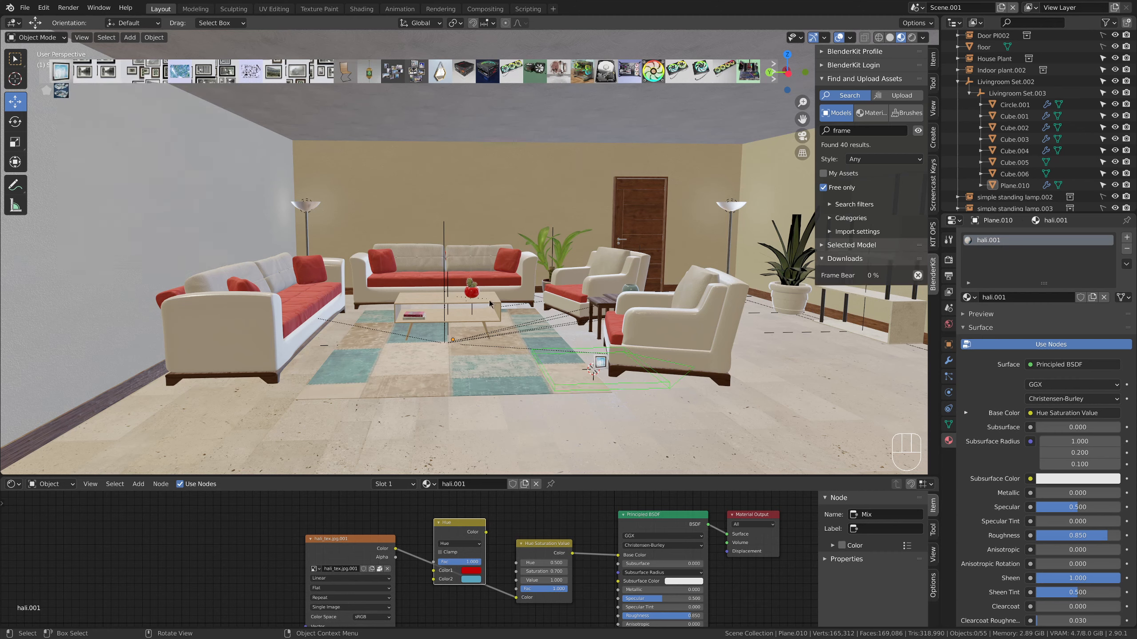
click(563, 381)
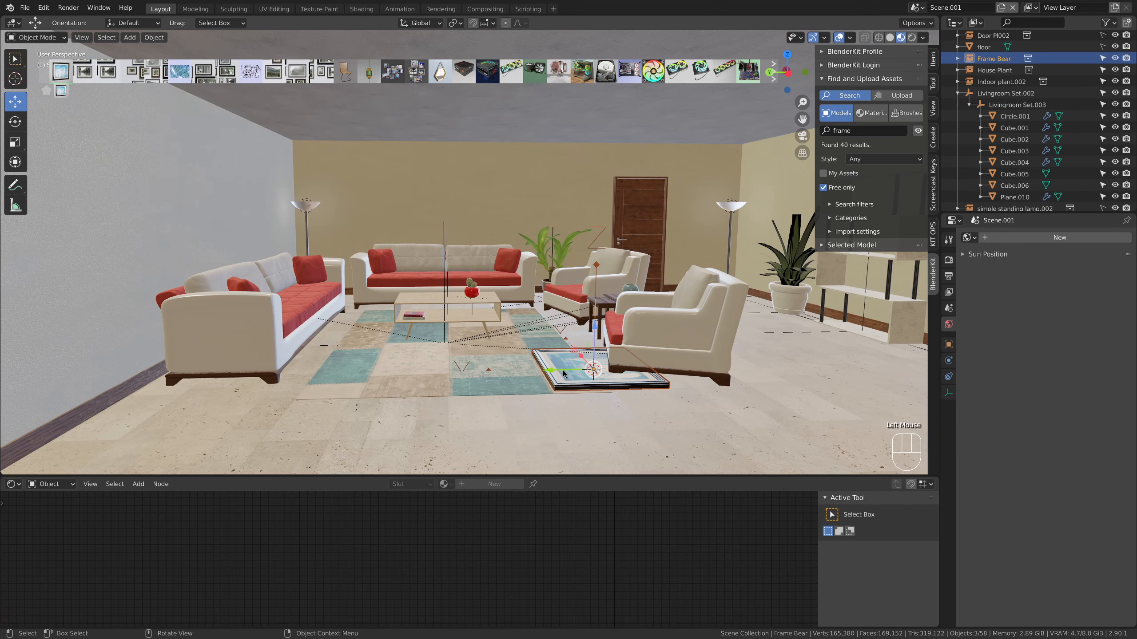
Rotate the Frame Bear picture 90° about X and -90° about Z
key(r)
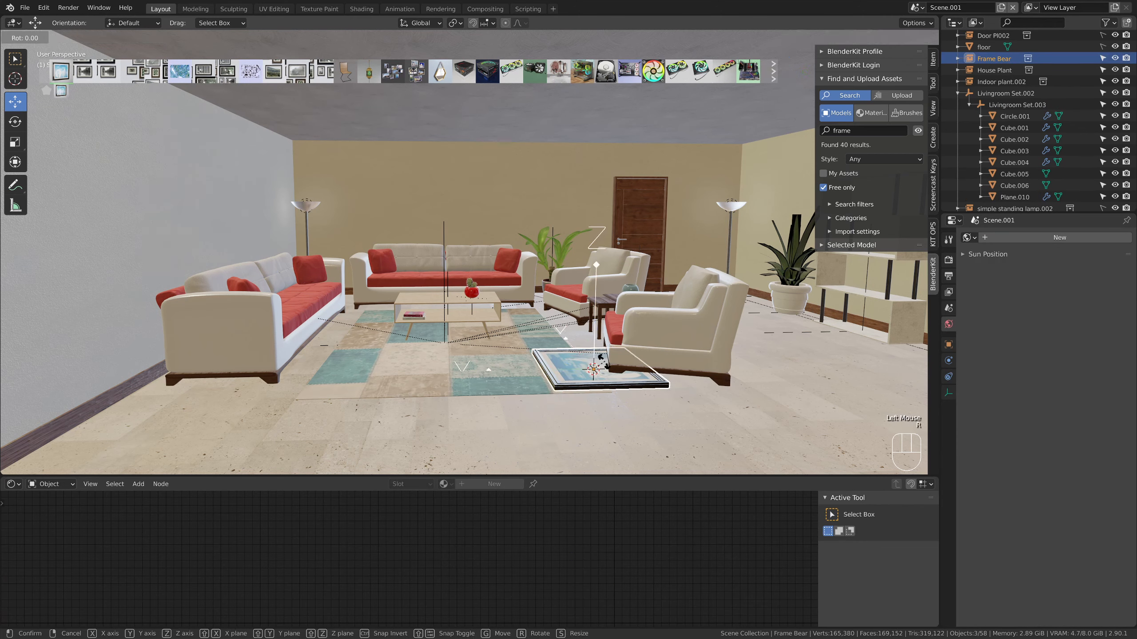
text(x90)
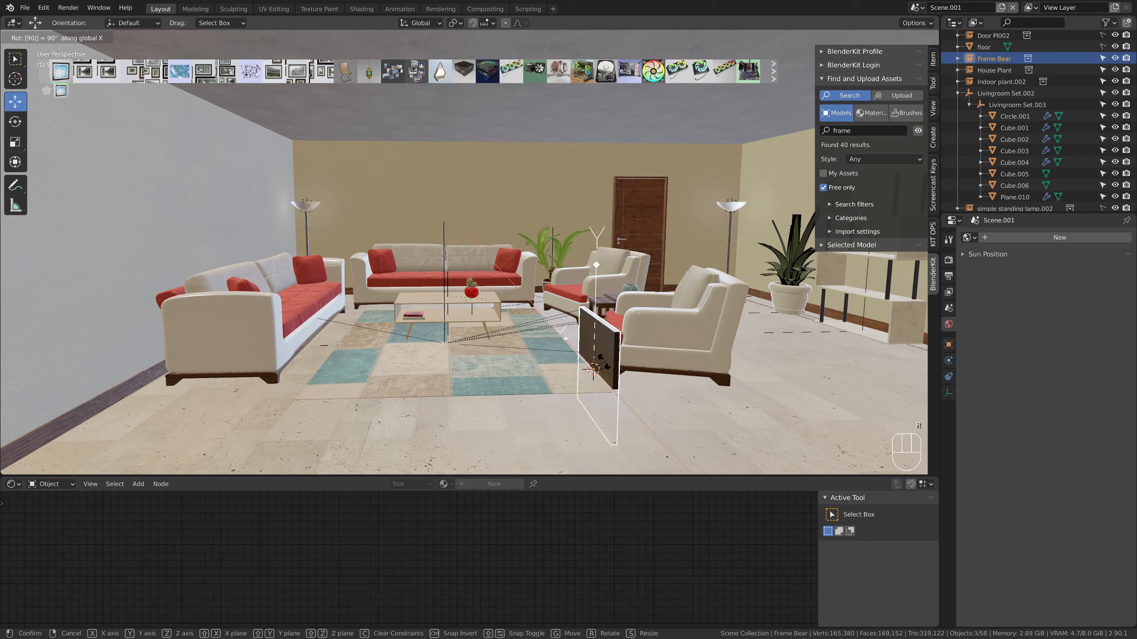
key(Return)
text(r)
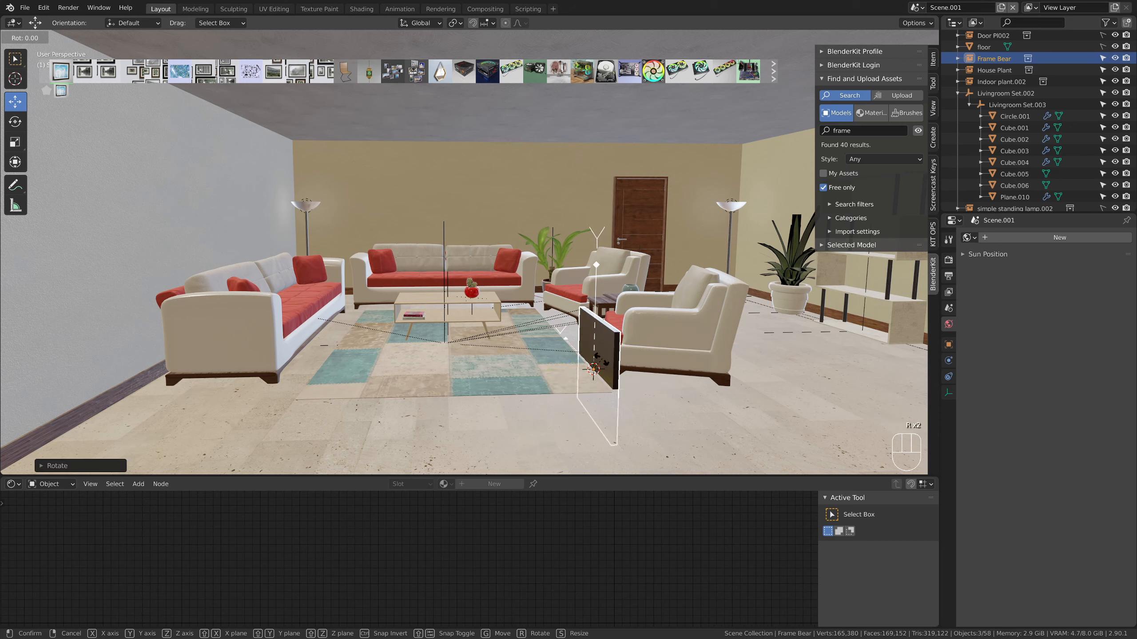
text(z)
text(-90)
key(Return)
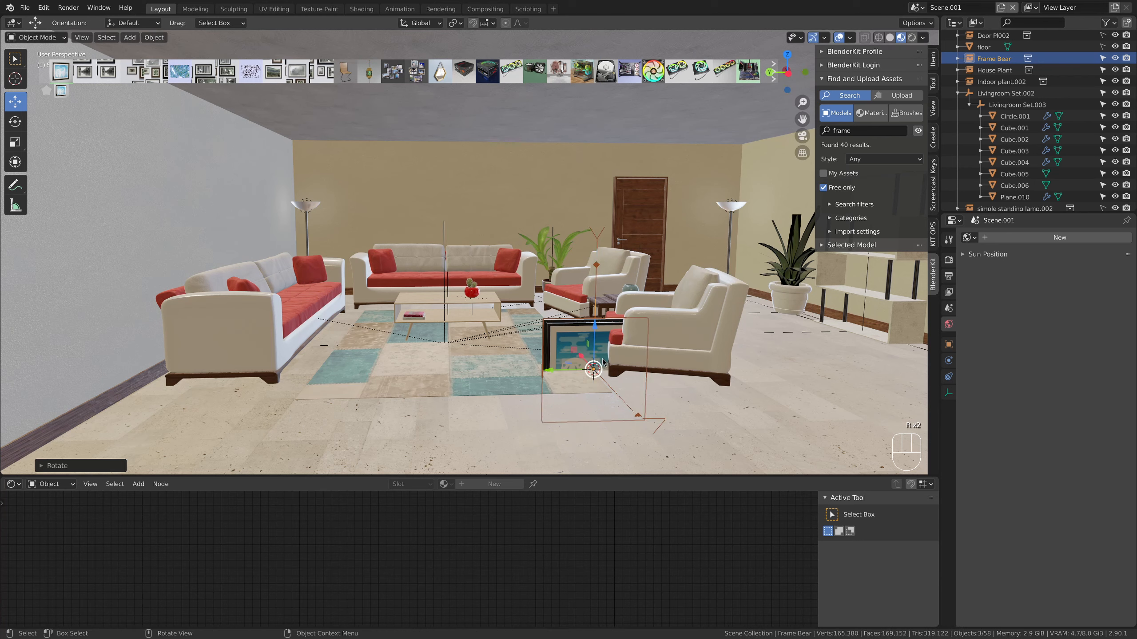
Move the Frame Bear picture onto the back wall, centered above the sofa
drag(597, 330, 457, 173)
key(KP_Decimal)
middle_drag(470, 251, 497, 259)
drag(523, 253, 545, 252)
middle_drag(544, 252, 454, 232)
scroll(511, 311, down, 9)
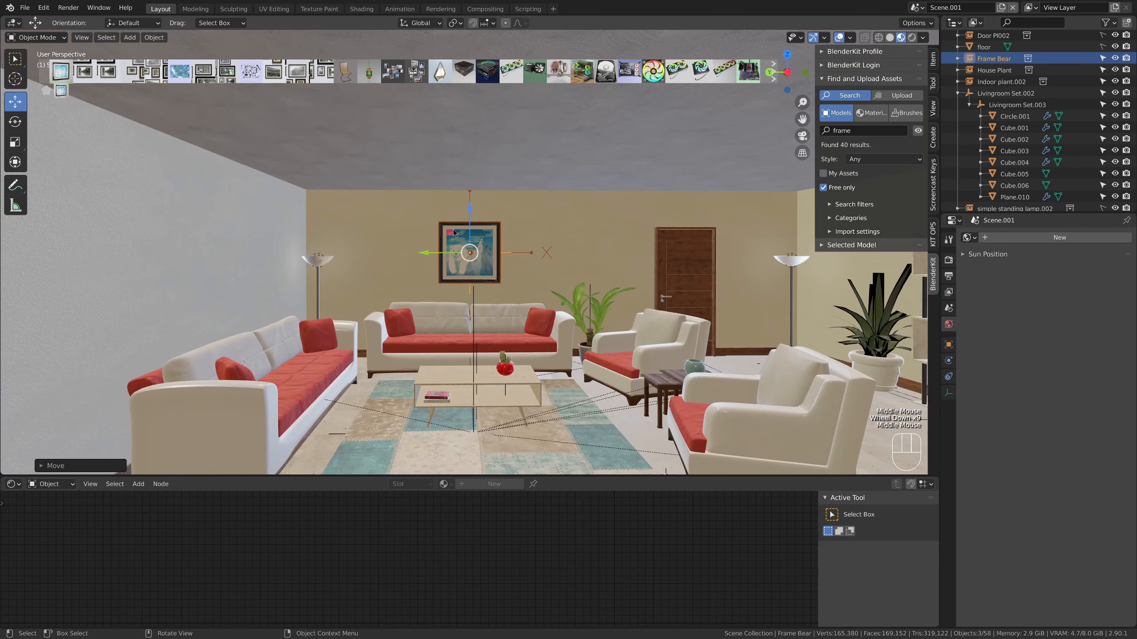
Enlarge the bear picture on the back wall and raise it slightly
key(s)
click(469, 212)
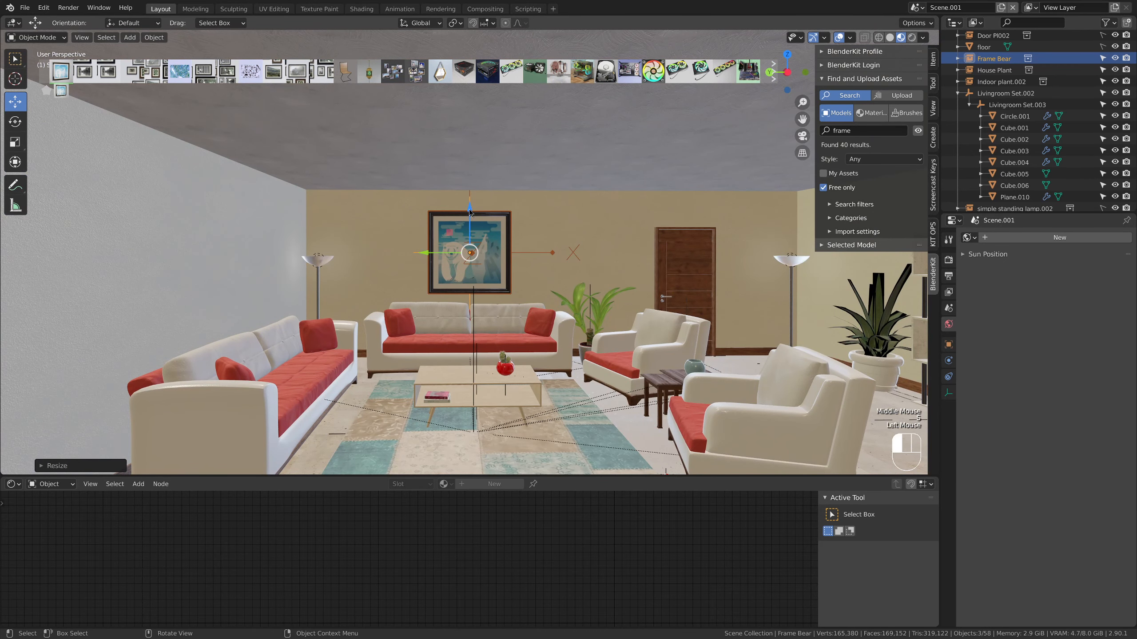
drag(469, 212, 469, 208)
scroll(483, 270, up, 4)
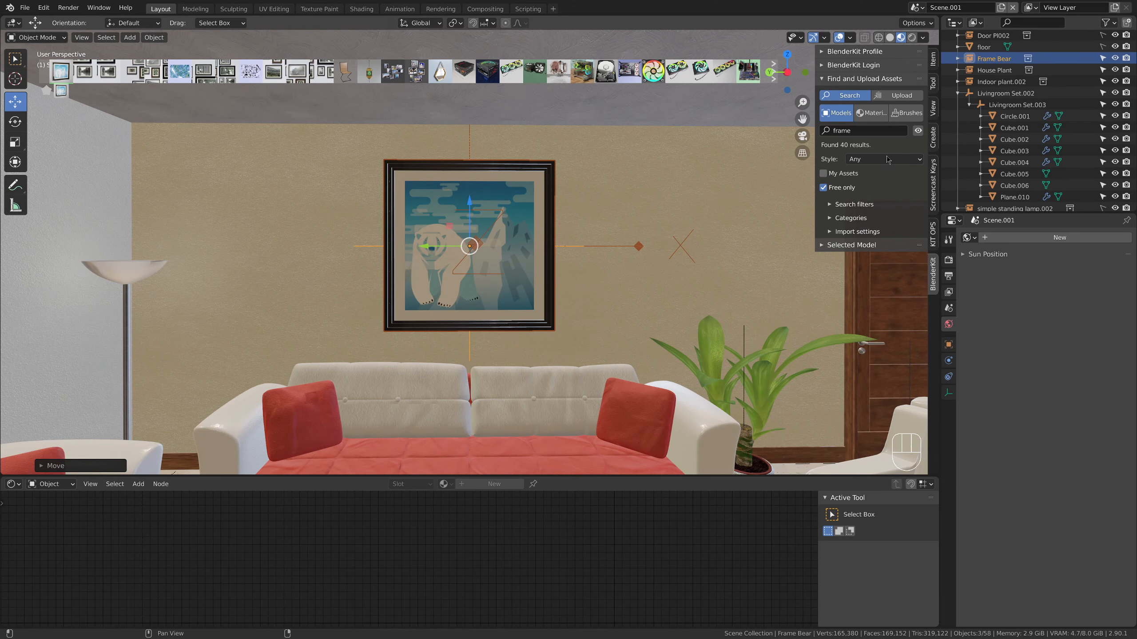
scroll(539, 266, down, 3)
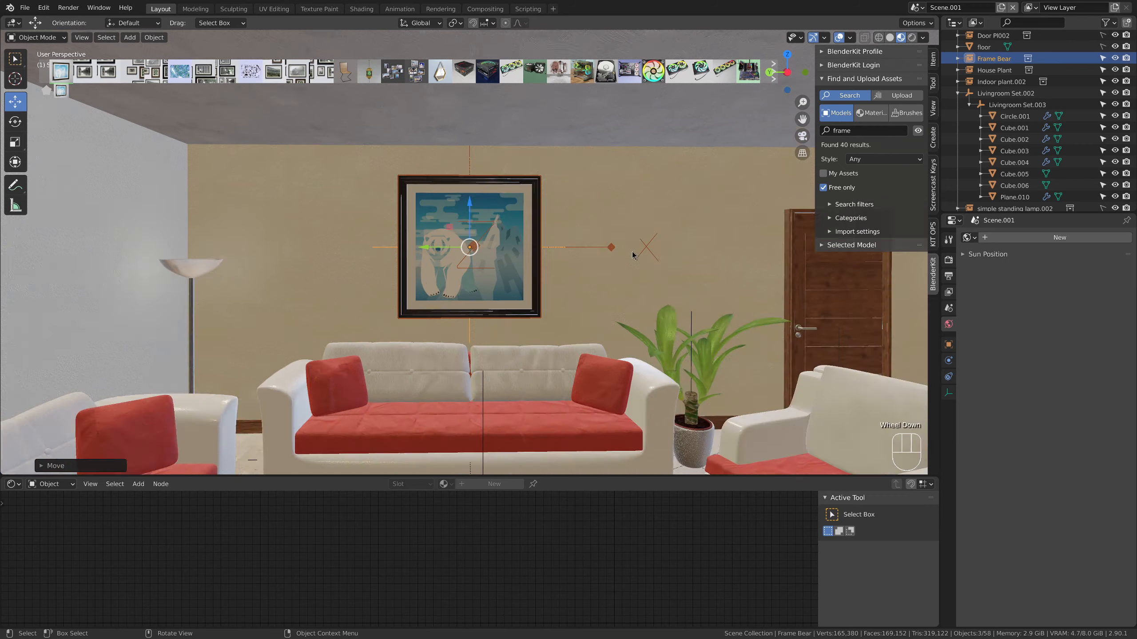
middle_drag(497, 278, 484, 268)
scroll(480, 282, down, 2)
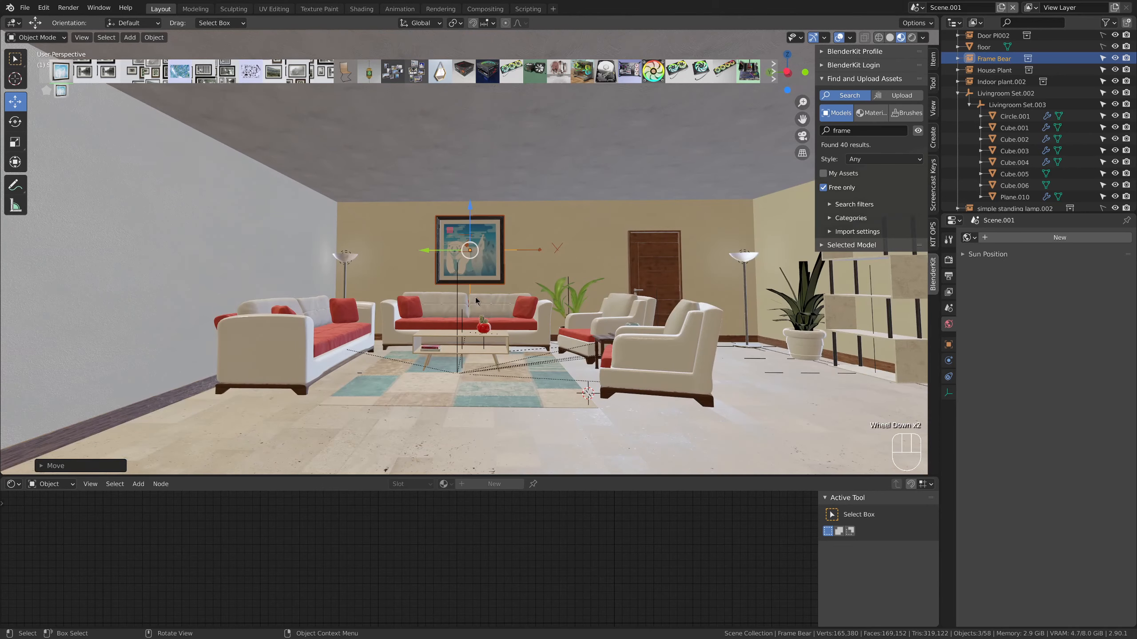
click(536, 447)
middle_drag(537, 446, 529, 434)
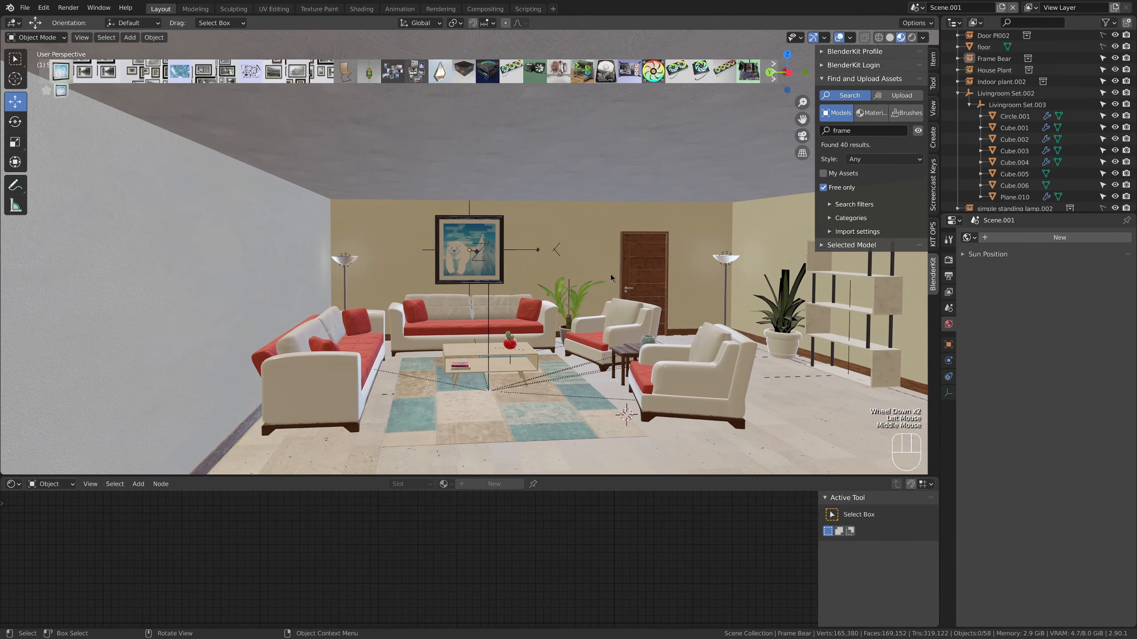
Search the free BlenderKit models for book and place the Books row on a shelf of the ZIG ZAG Bookcase
shift+middle_drag(666, 300, 528, 304)
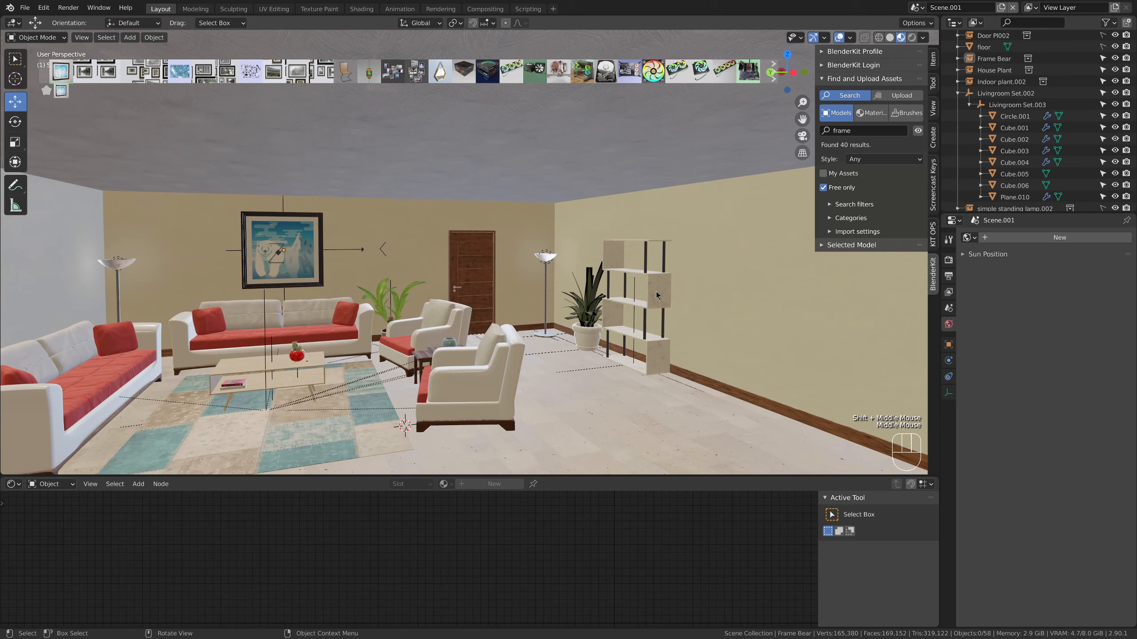
click(665, 290)
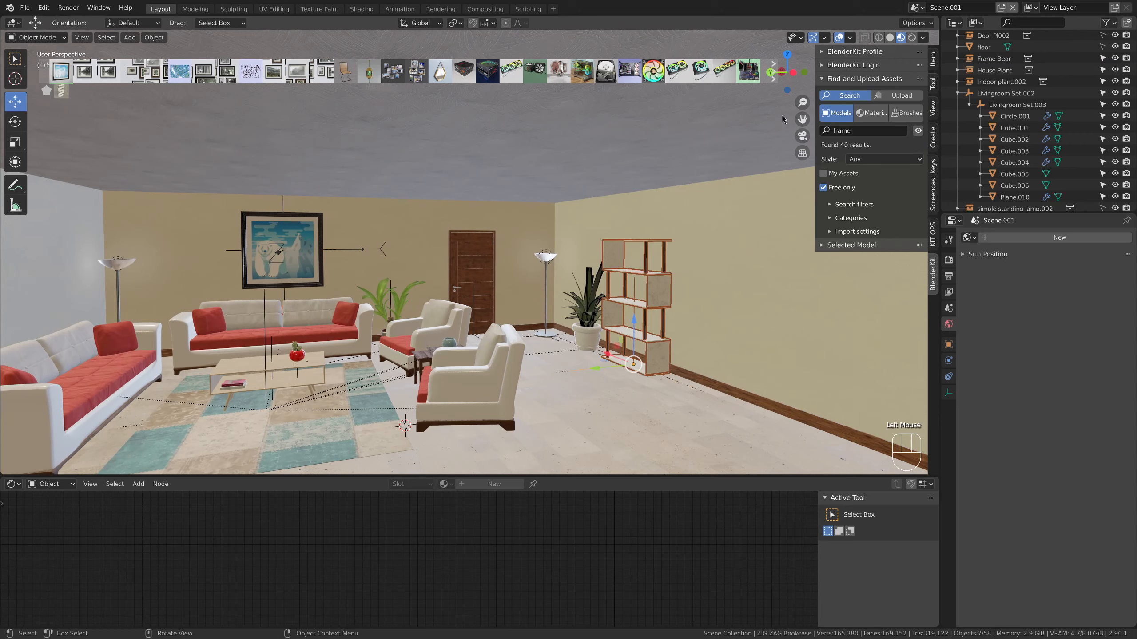
click(864, 130)
text(book)
key(Return)
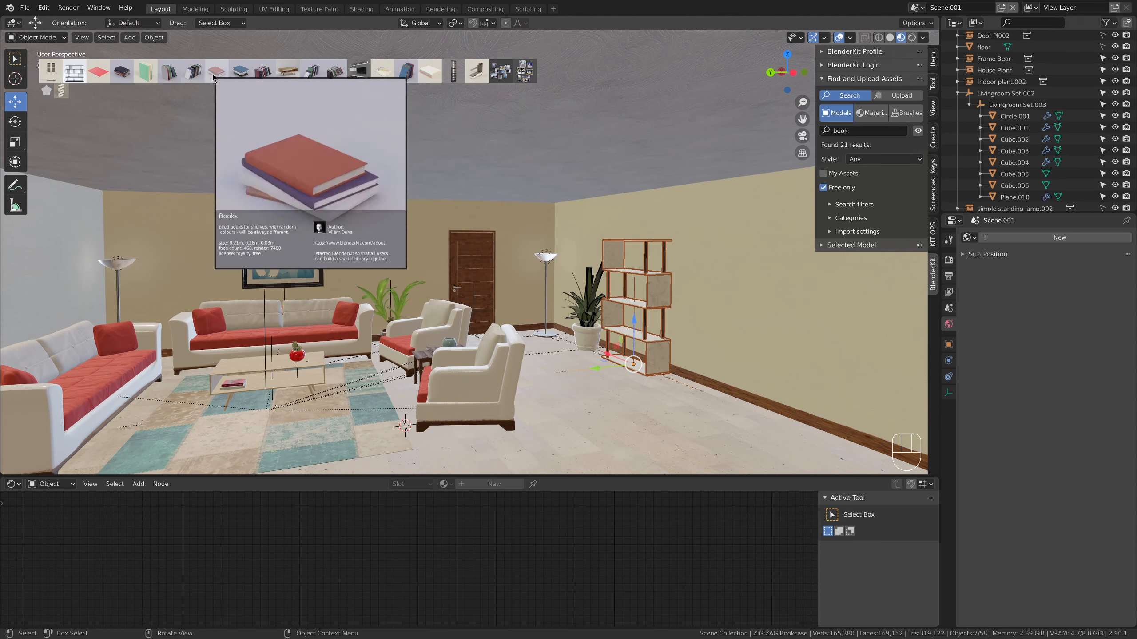
drag(214, 77, 635, 309)
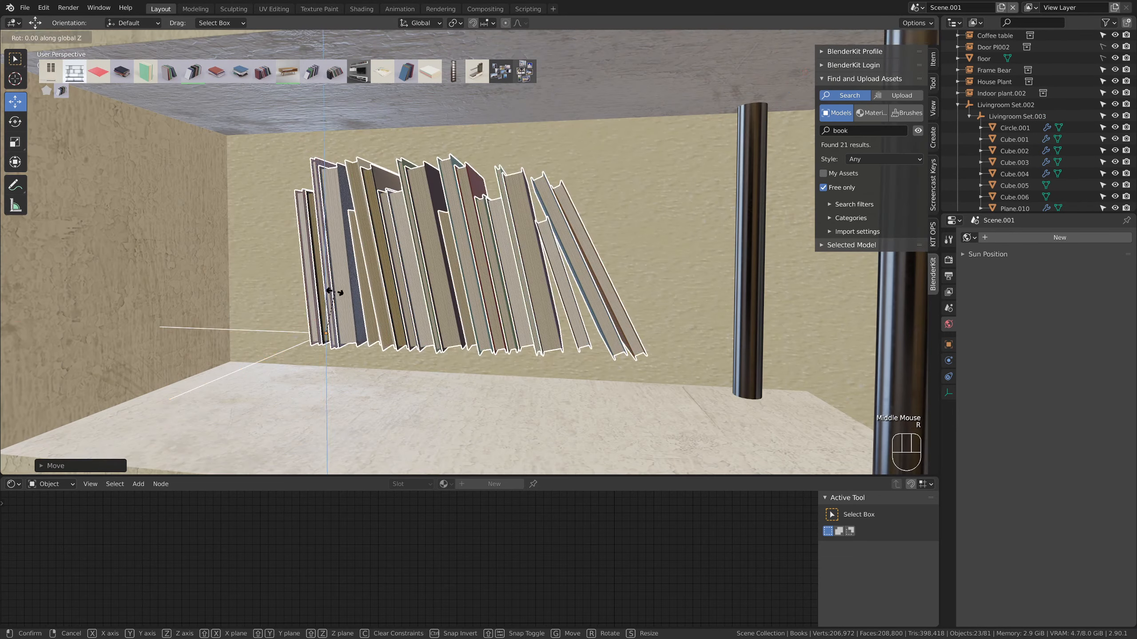
Rotate the books 180° about Z and move them onto the bookcase shelf against its end panel
text(180)
key(Return)
drag(326, 334, 685, 425)
scroll(582, 350, down, 5)
drag(560, 291, 560, 423)
scroll(576, 429, up, 5)
middle_drag(576, 429, 662, 394)
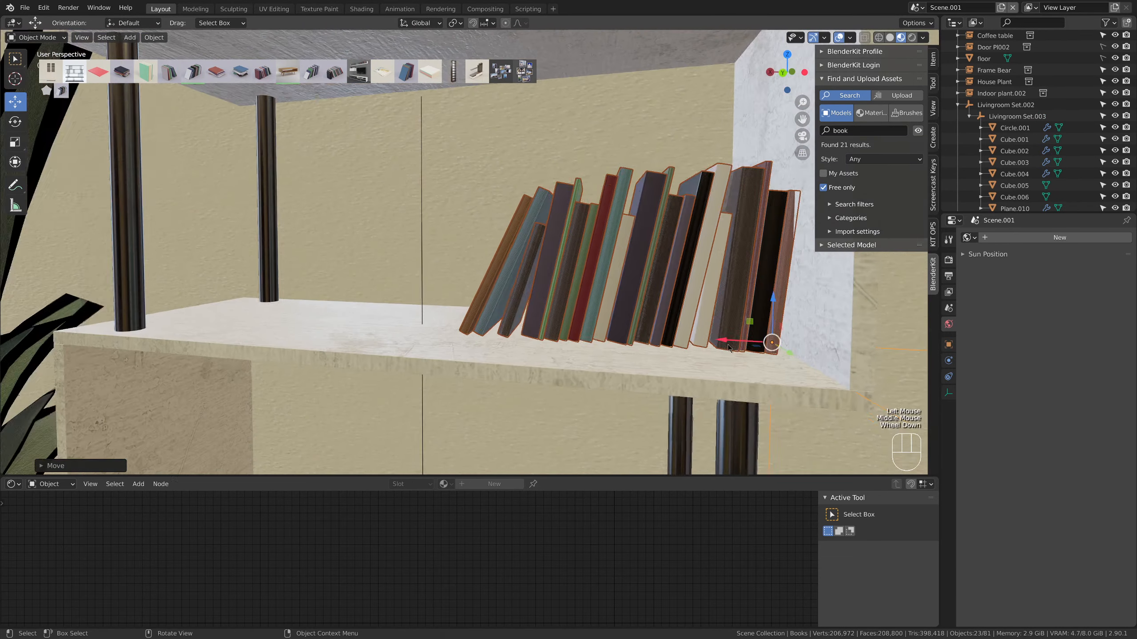
Duplicate the side table's vase onto the bookcase shelf below the books and stretch the copy taller along Z
scroll(729, 349, down, 5)
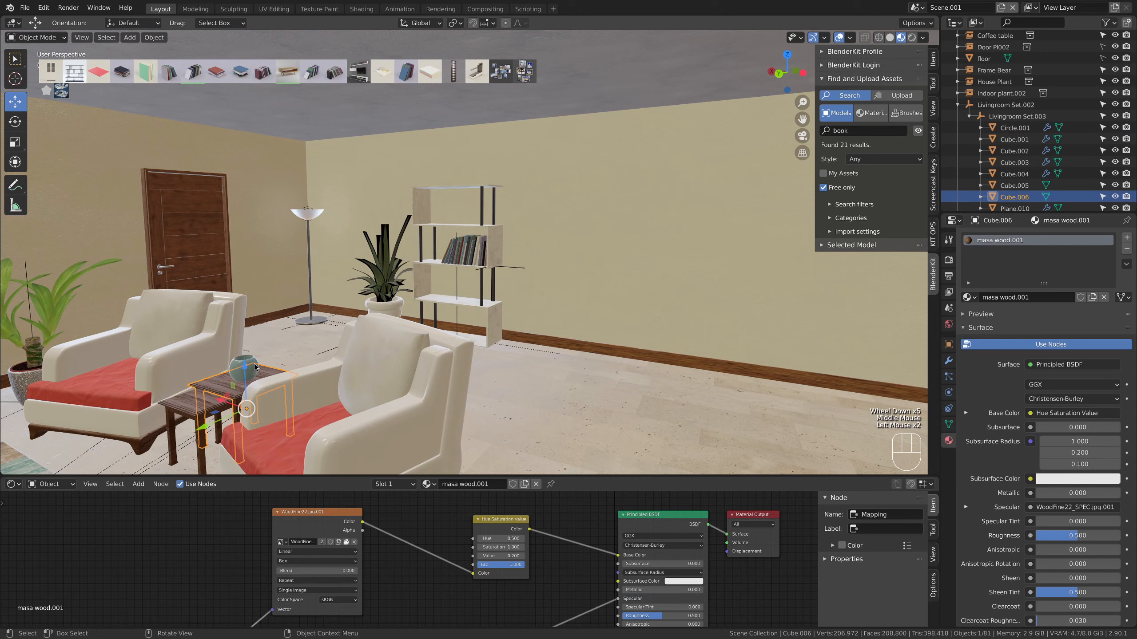
key(shift+d)
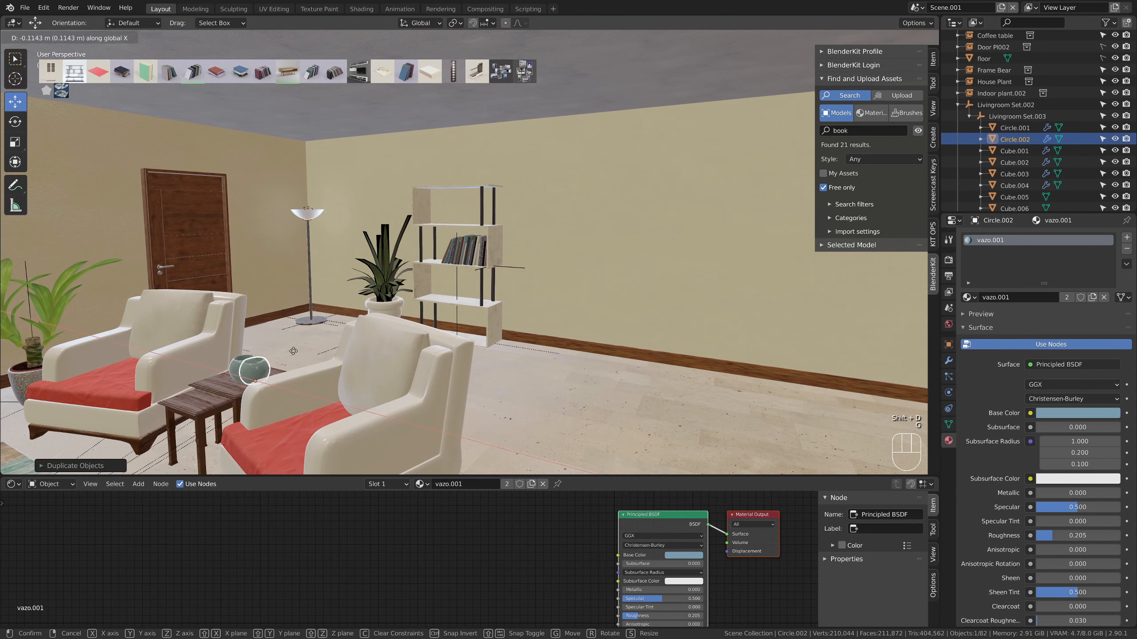
click(464, 300)
scroll(464, 300, up, 10)
drag(472, 251, 472, 278)
scroll(492, 251, down, 3)
key(s)
key(z)
middle_drag(556, 221, 502, 287)
drag(287, 263, 216, 307)
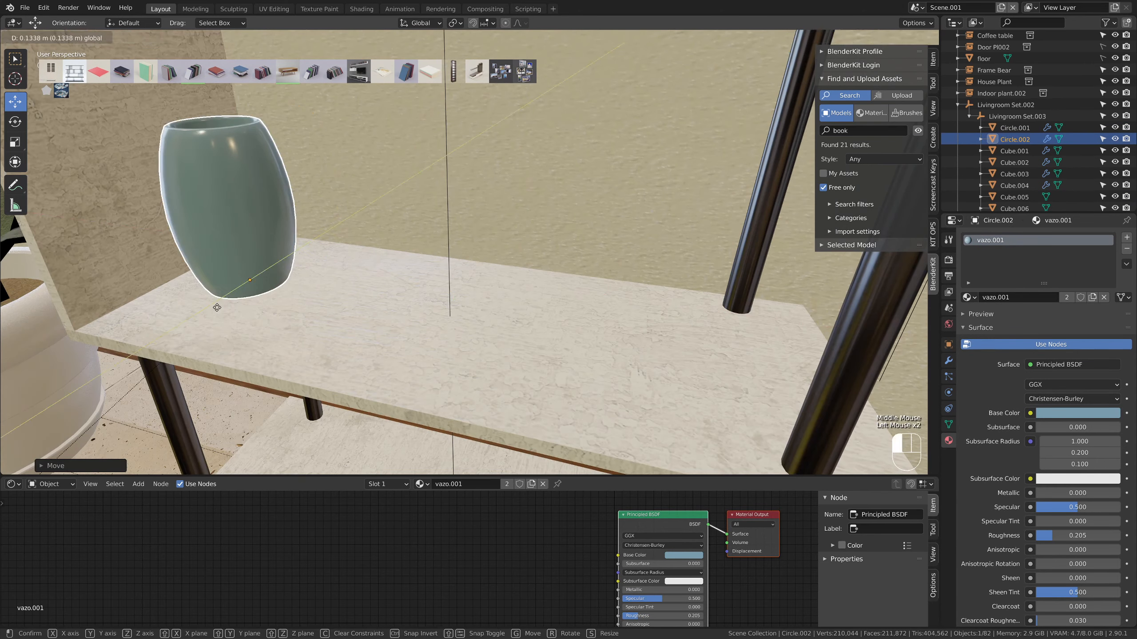
Duplicate the shelf vase beside itself, resize the copy and give it its own material with a red base color
key(shift+d)
key(s)
click(506, 484)
click(683, 555)
click(695, 494)
scroll(427, 337, down, 11)
middle_drag(427, 337, 532, 345)
click(423, 342)
scroll(535, 344, down, 2)
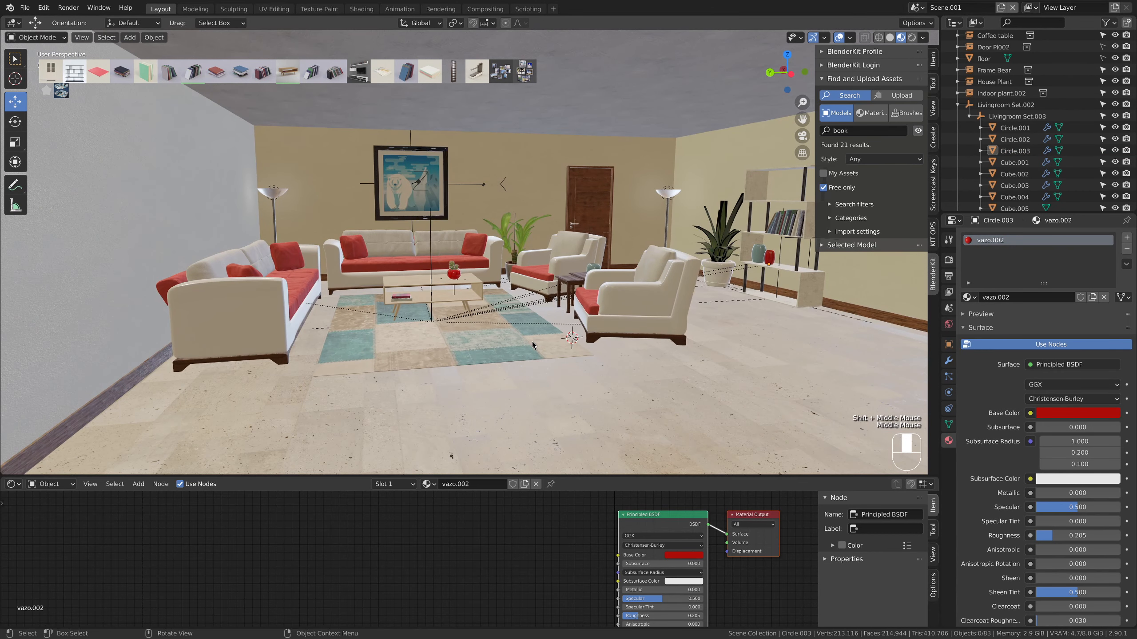
Turn the BlenderKit free-only filter off and back on, and hide the asset bar
click(824, 187)
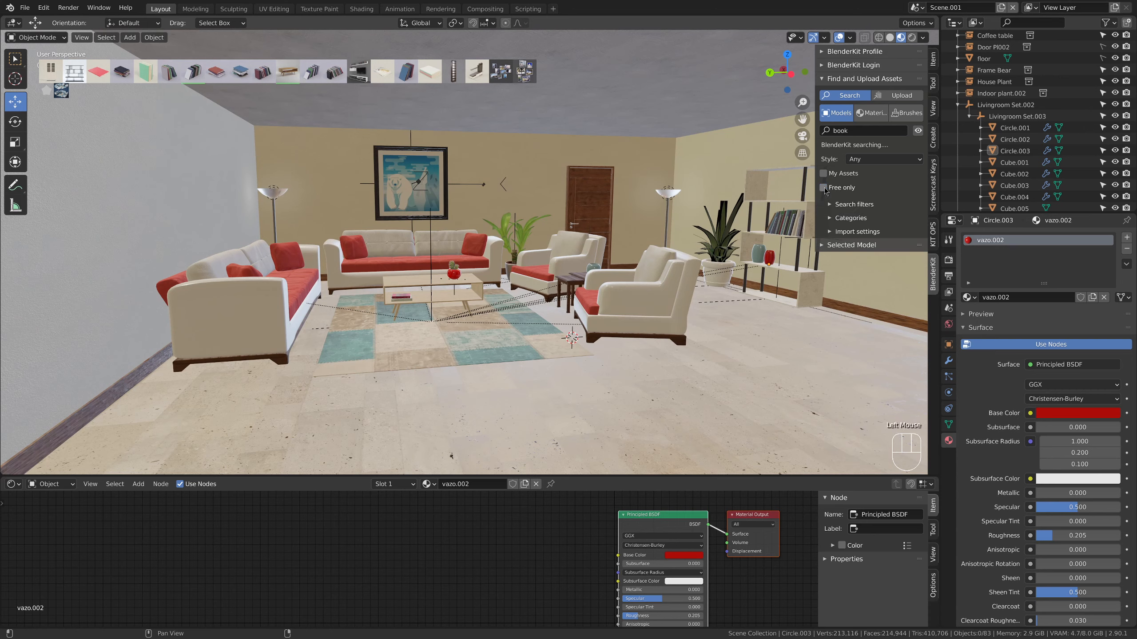
click(917, 134)
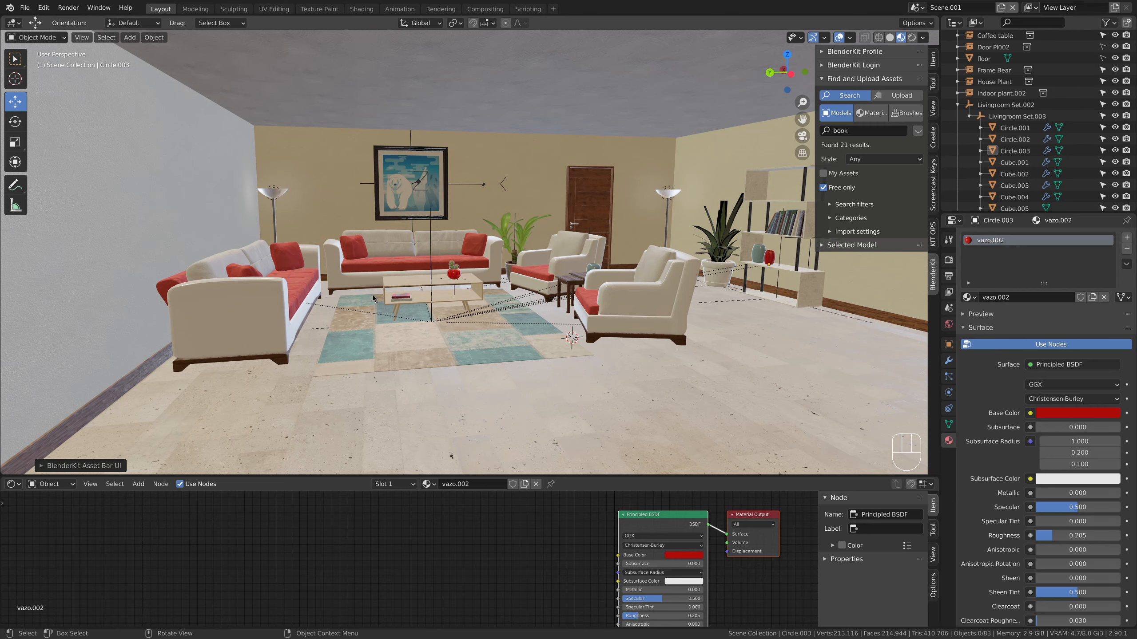
Switch to the browser's xoio-air.de site and look through its free asset gallery for 3D people
key(alt+Tab)
click(328, 54)
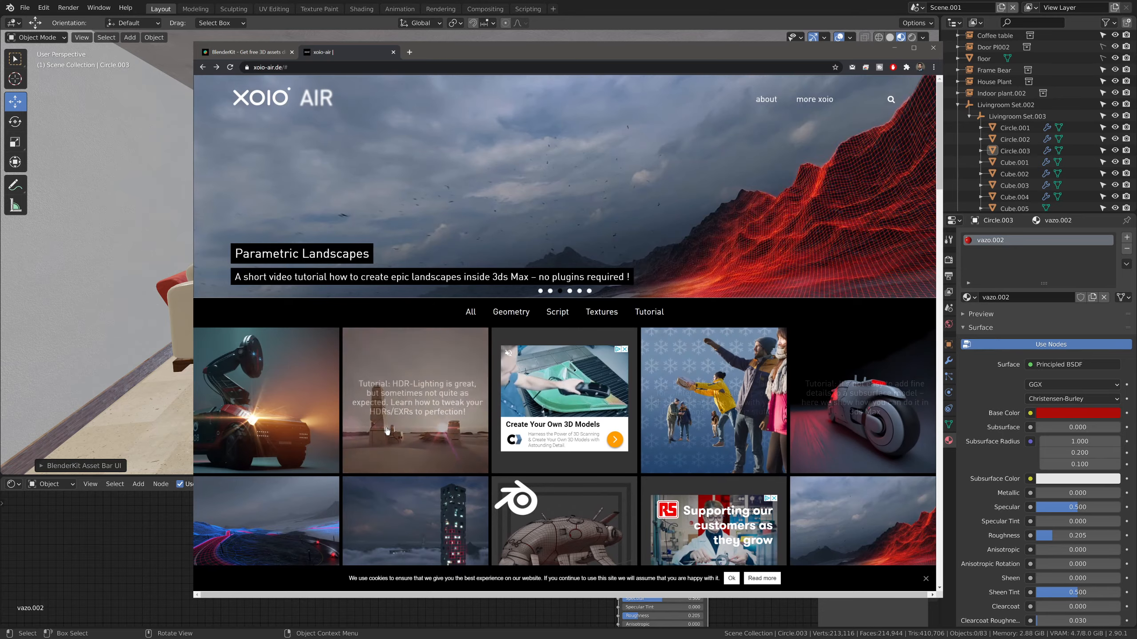
scroll(850, 427, down, 5)
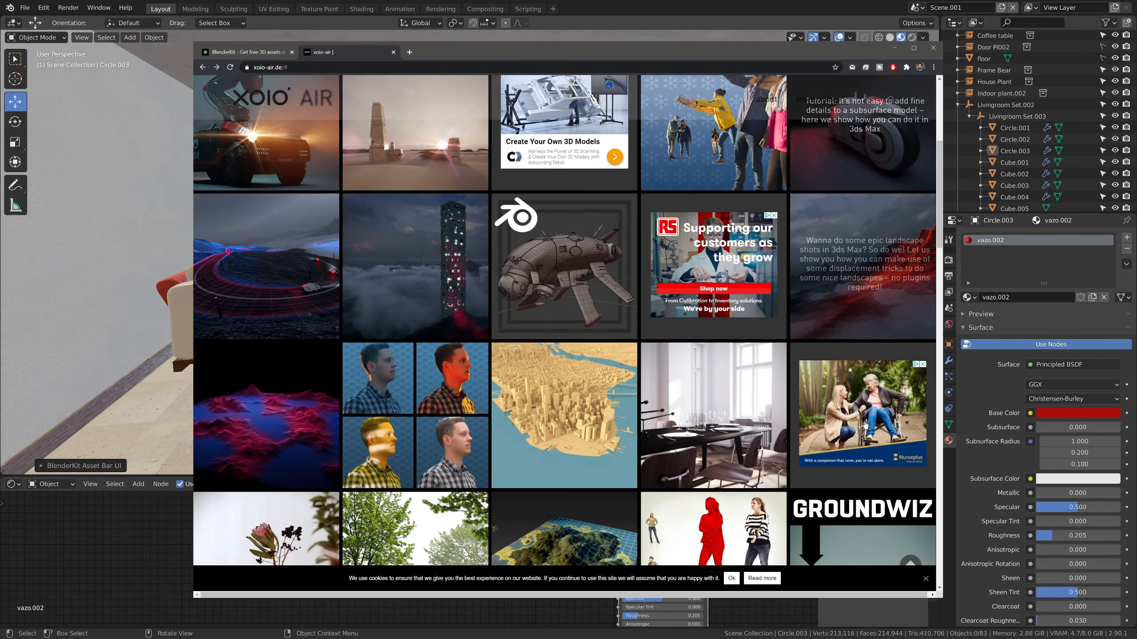
scroll(849, 423, down, 3)
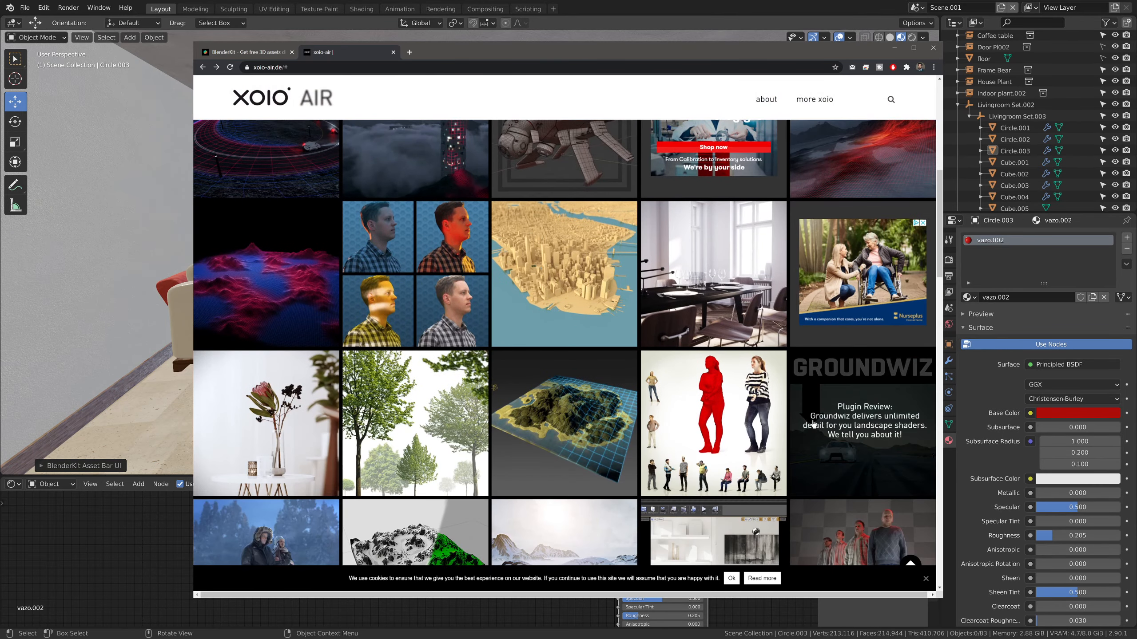
scroll(804, 425, down, 3)
scroll(804, 424, down, 3)
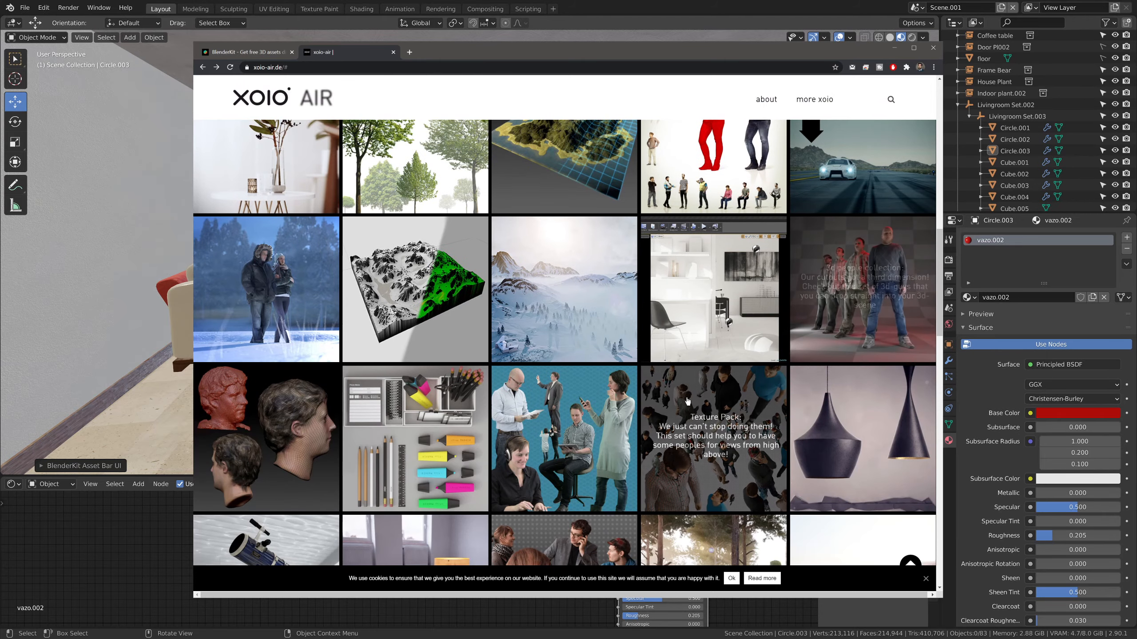
scroll(706, 426, down, 6)
scroll(706, 427, down, 10)
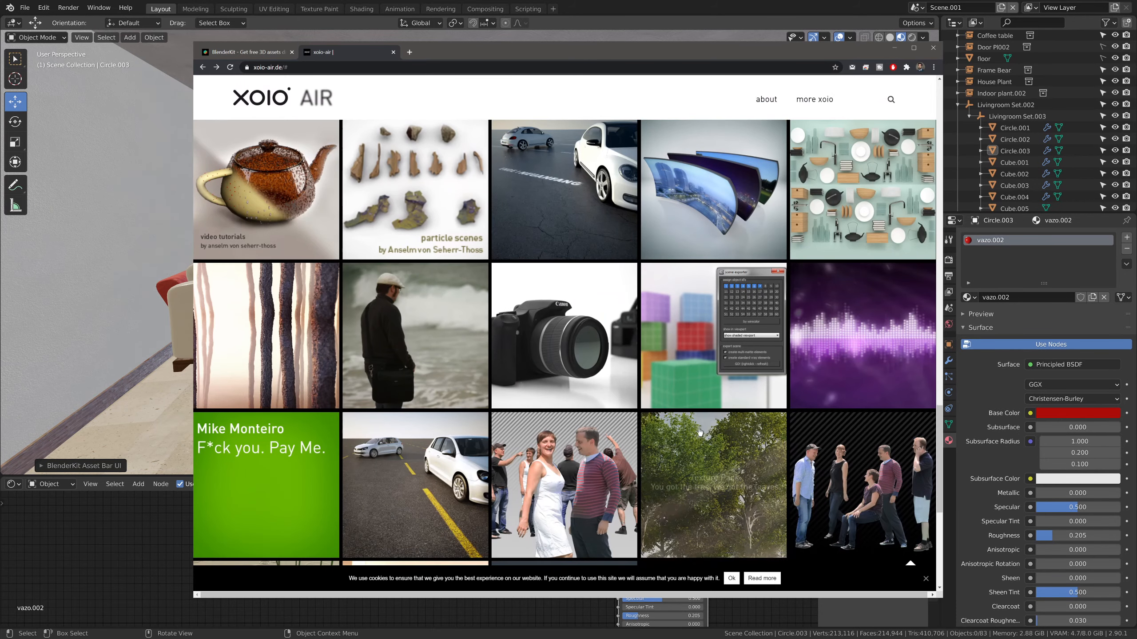
scroll(678, 425, down, 3)
scroll(679, 426, down, 5)
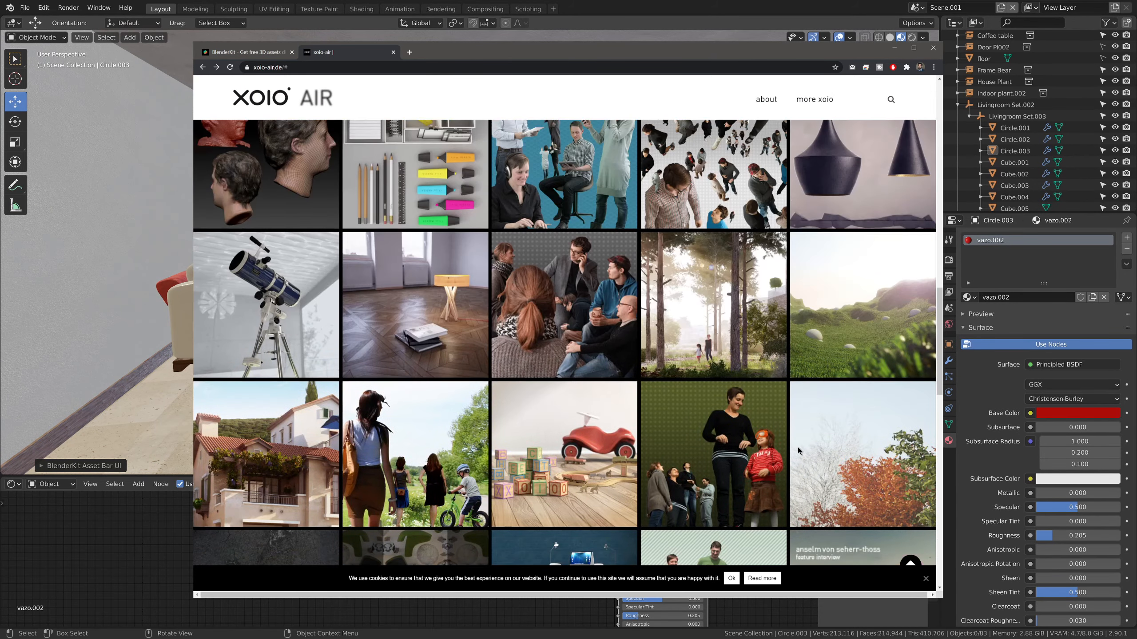
scroll(707, 425, down, 5)
Open the "3d scanned people – improved version" post and examine its description and sample images
click(707, 425)
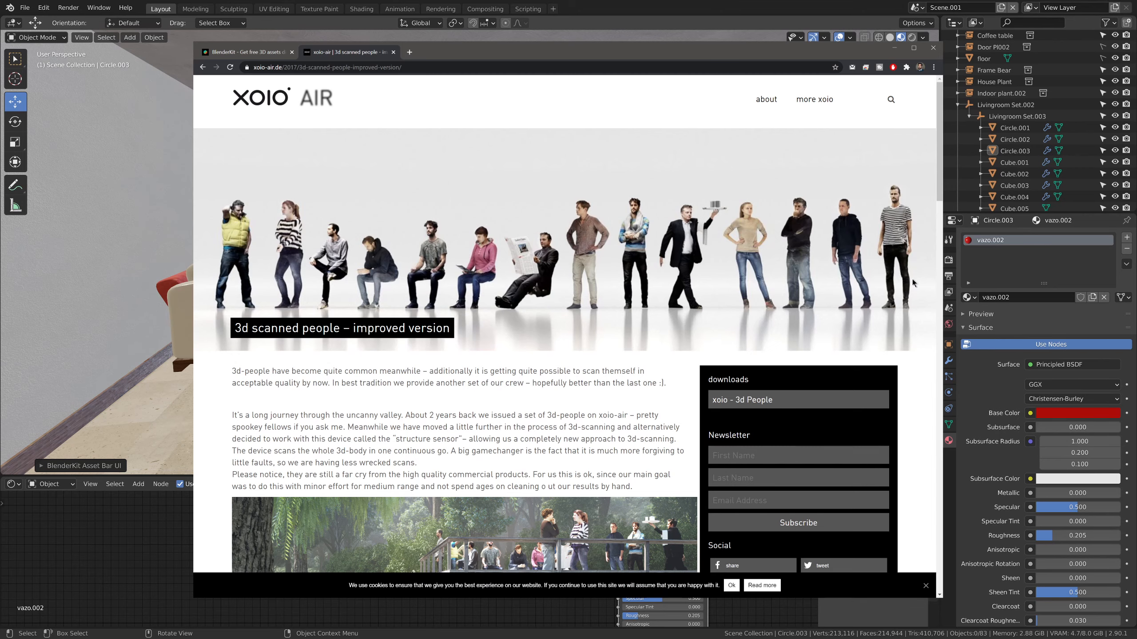
scroll(657, 281, down, 5)
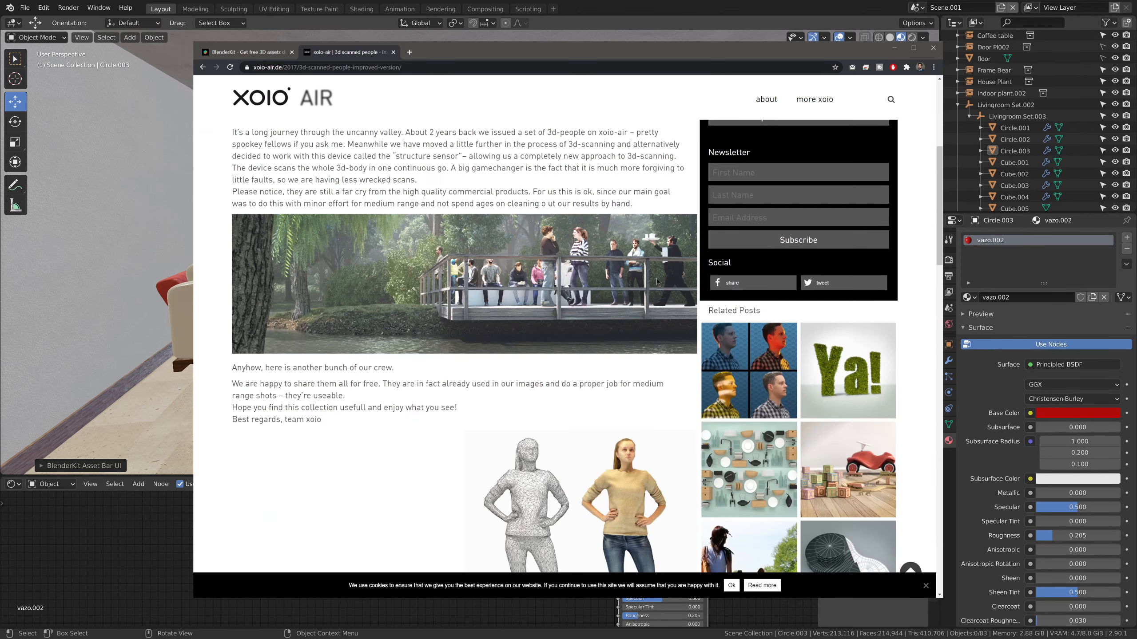
scroll(652, 281, down, 3)
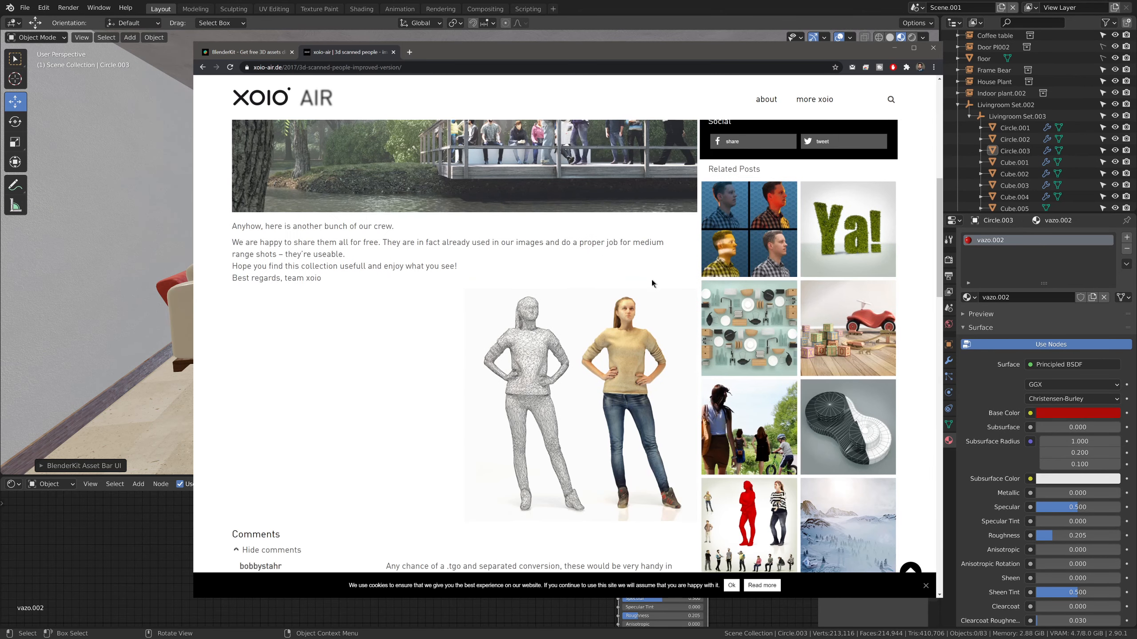
scroll(652, 280, down, 3)
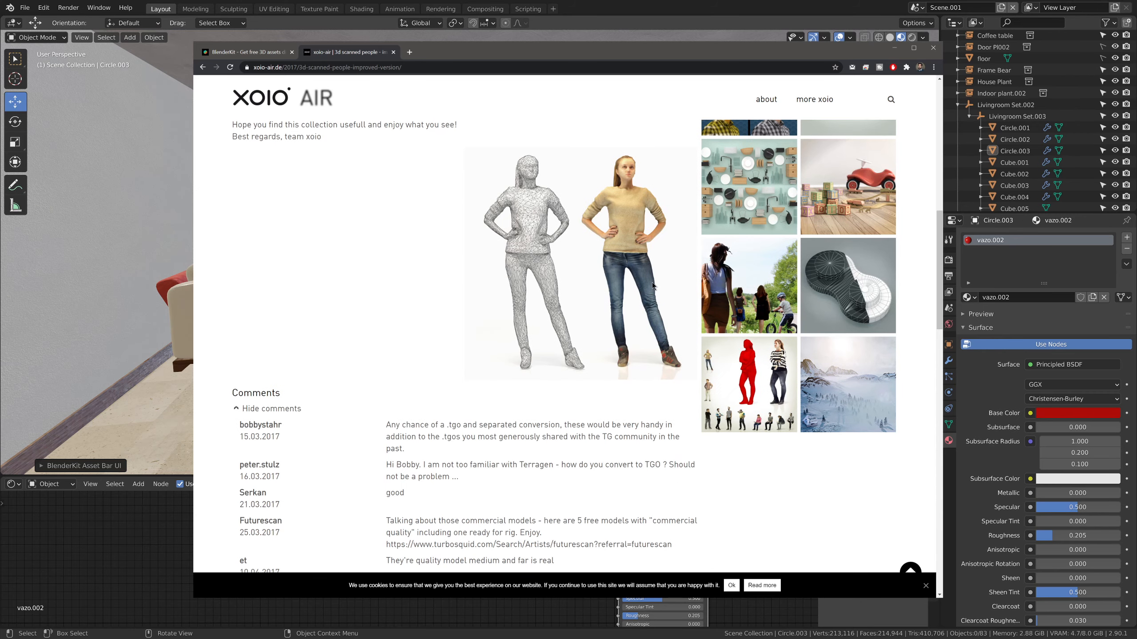
scroll(652, 283, up, 15)
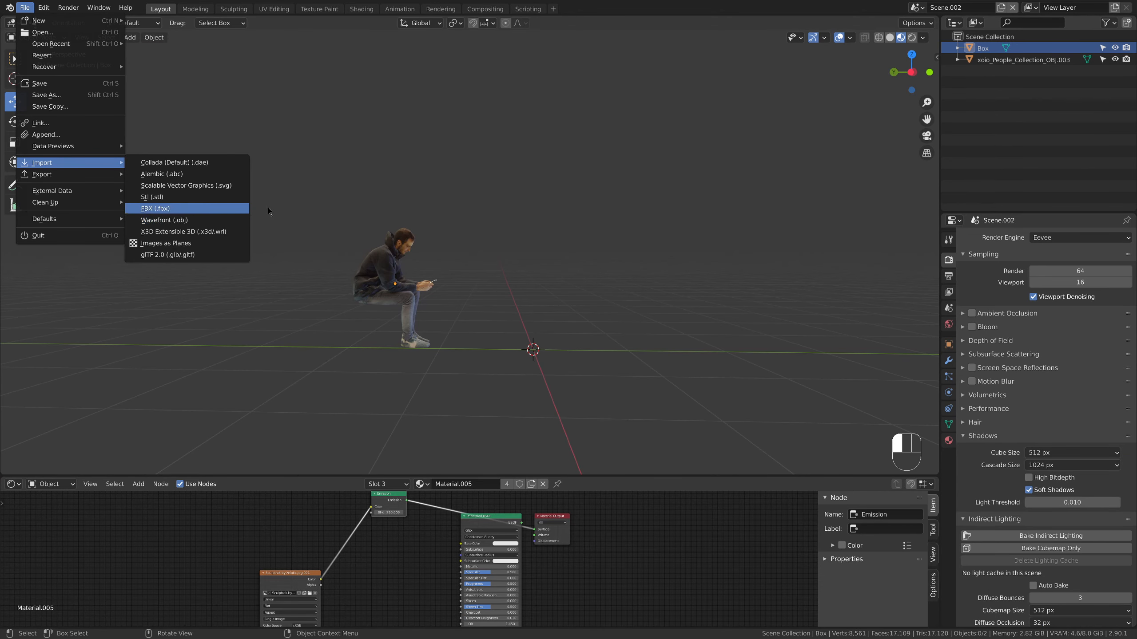
Try to separate the seated man's entire mesh by loose parts in Edit Mode
middle_drag(525, 243, 603, 208)
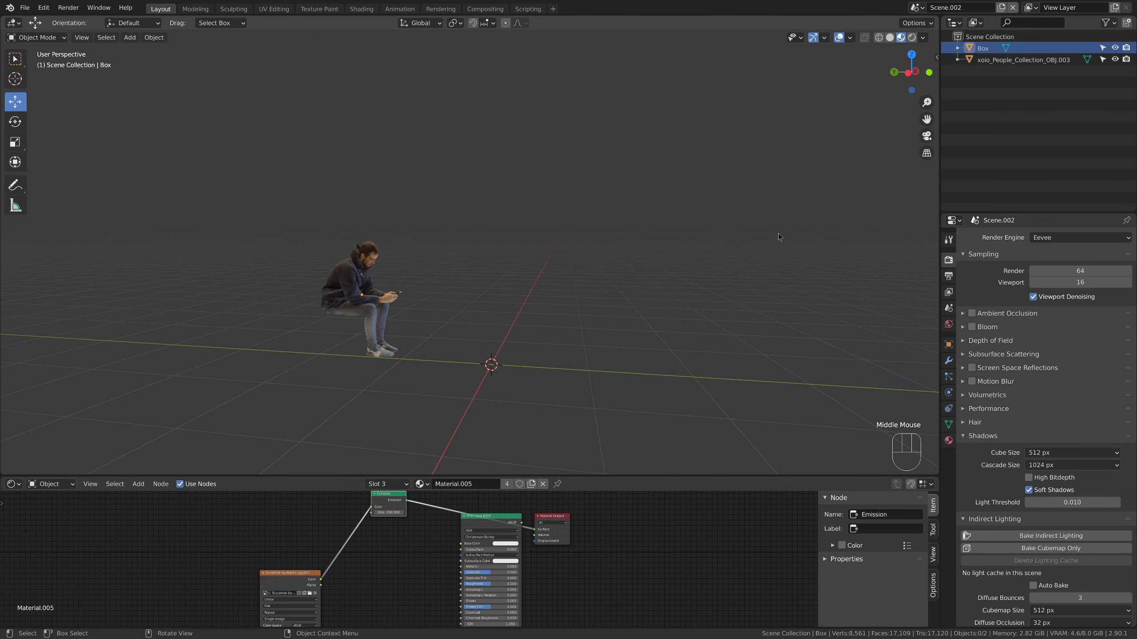
middle_drag(686, 200, 708, 199)
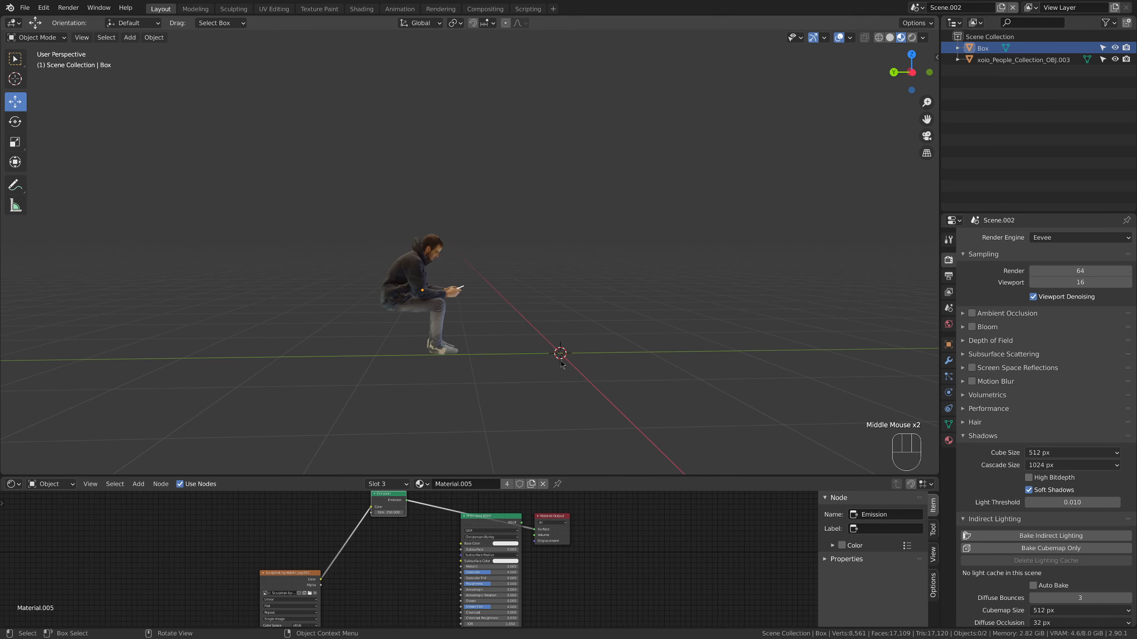
middle_drag(429, 334, 321, 282)
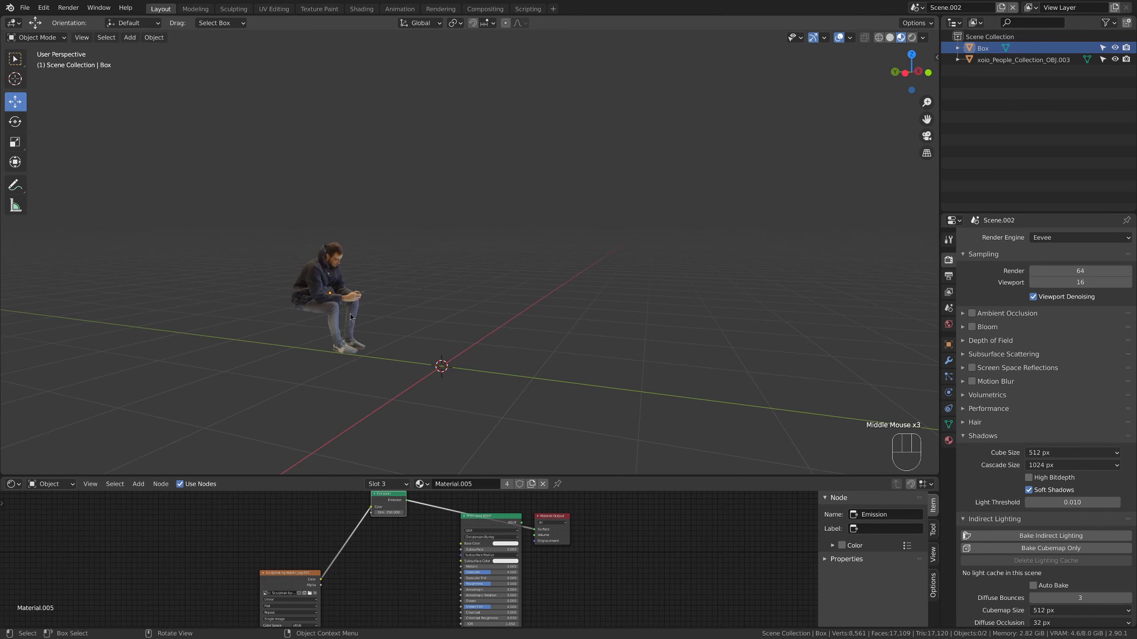
click(314, 269)
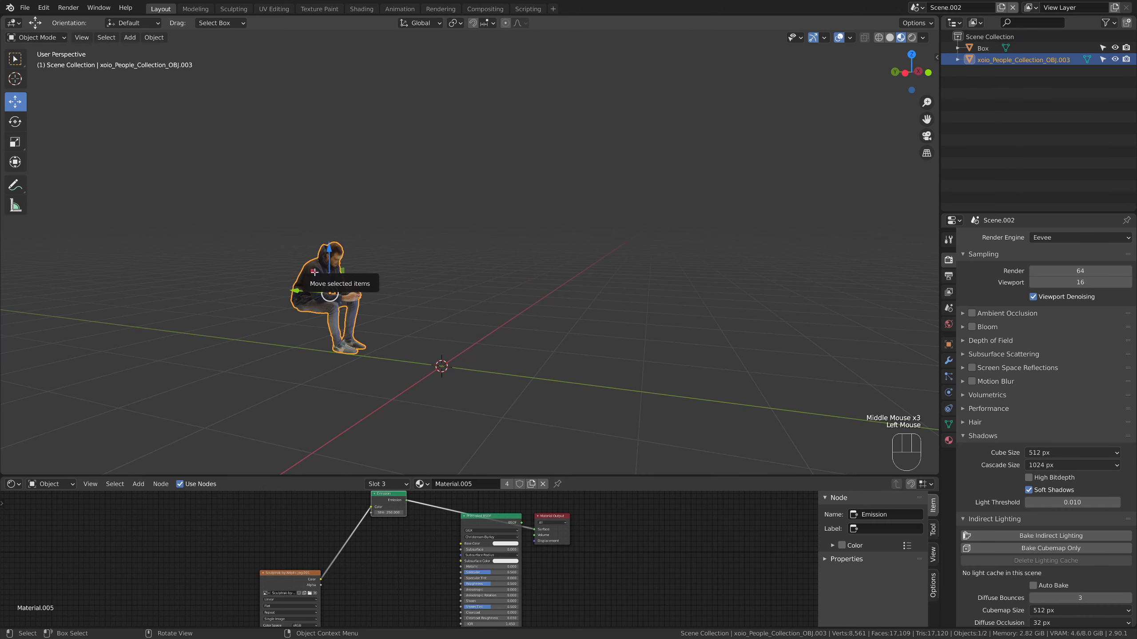
key(Tab)
key(a)
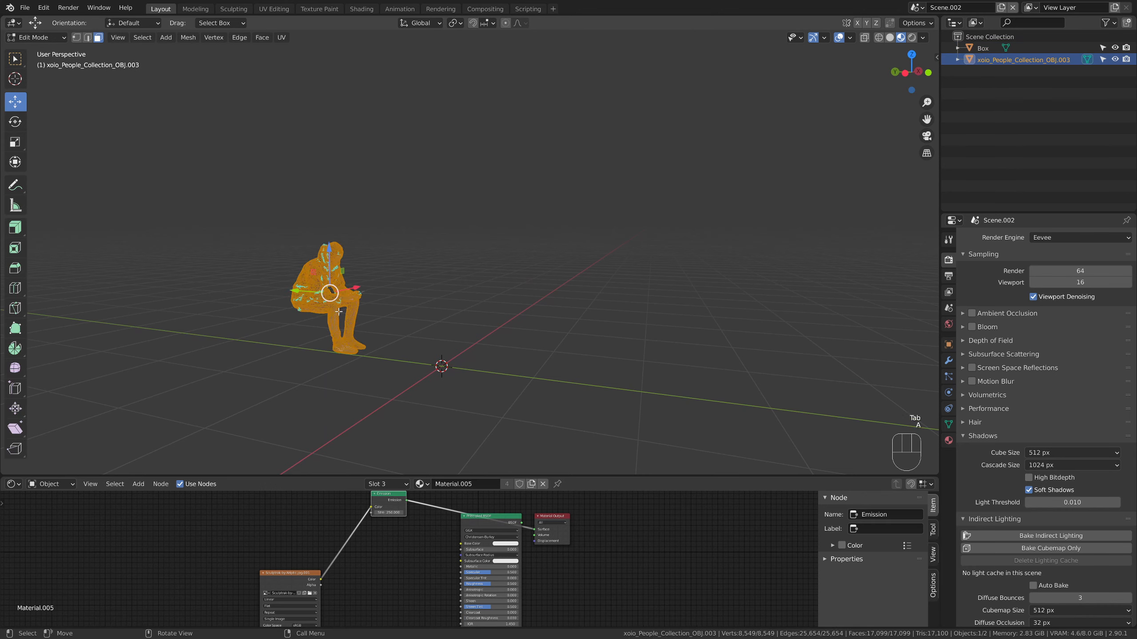
key(p)
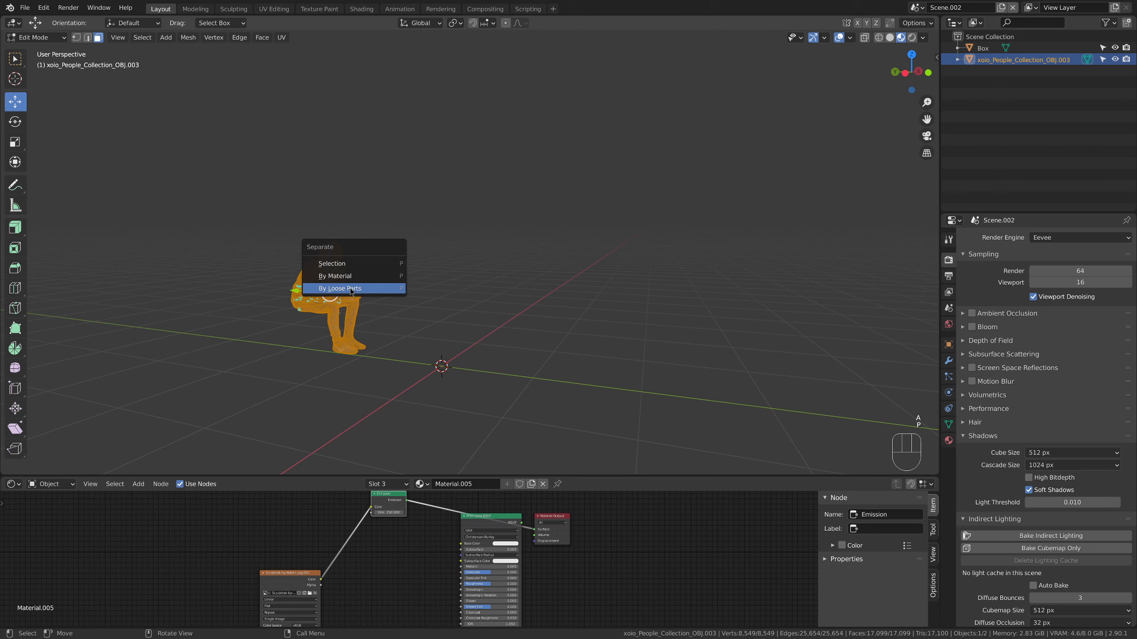
key(Up)
click(351, 292)
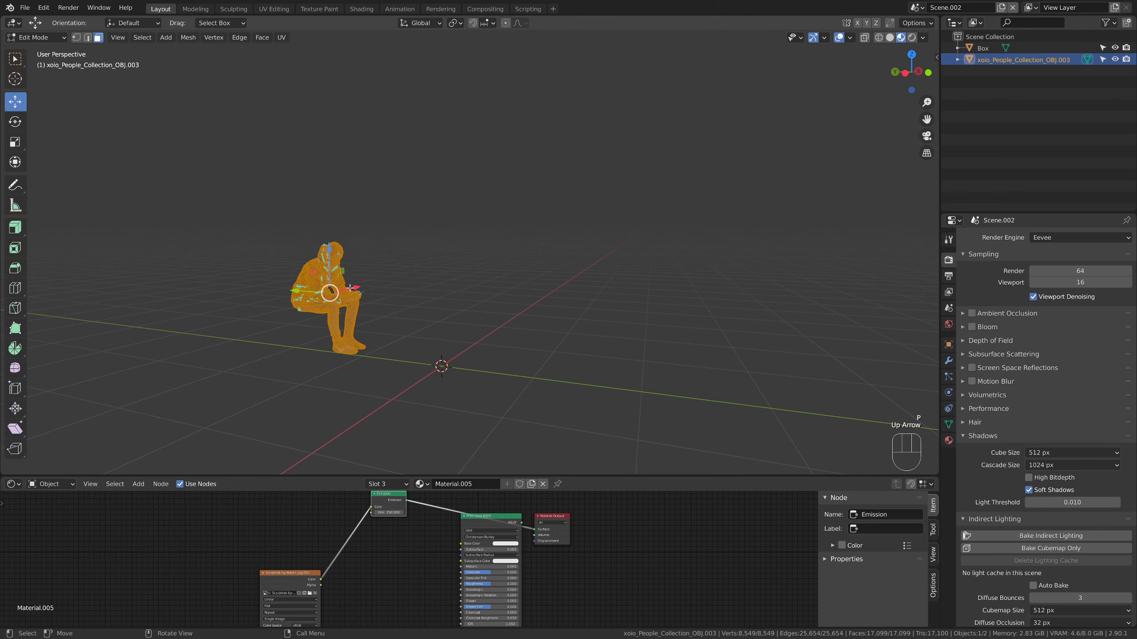
key(Tab)
click(287, 308)
click(331, 286)
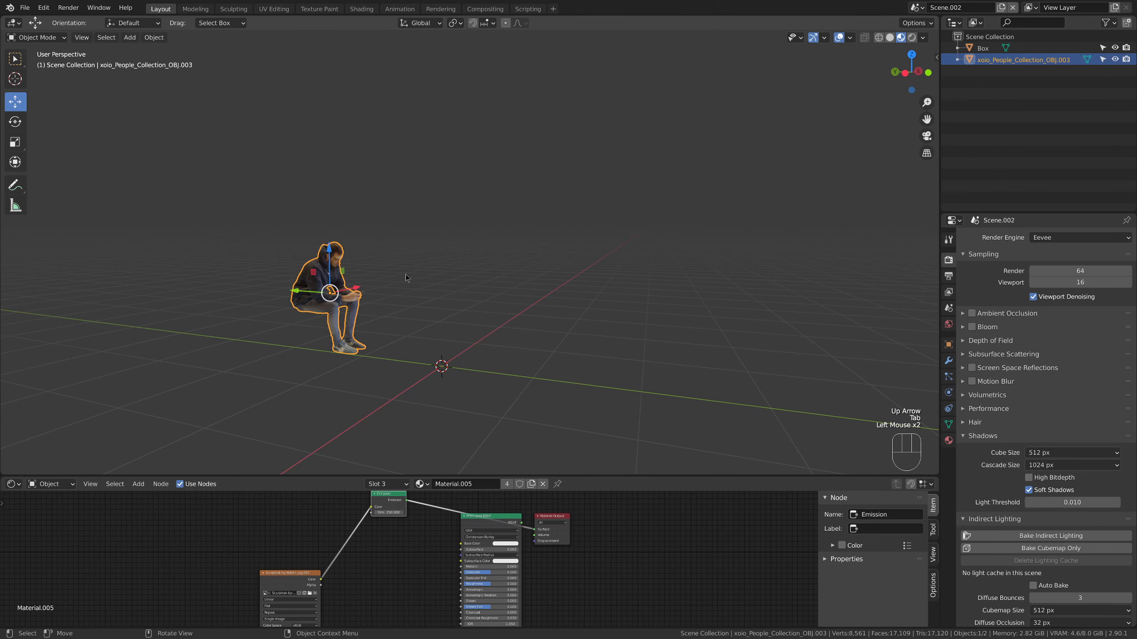
Frame the seated man, hide the Box phone object, and examine the man's model from several sides
key(KP_Decimal)
middle_drag(406, 275, 808, 139)
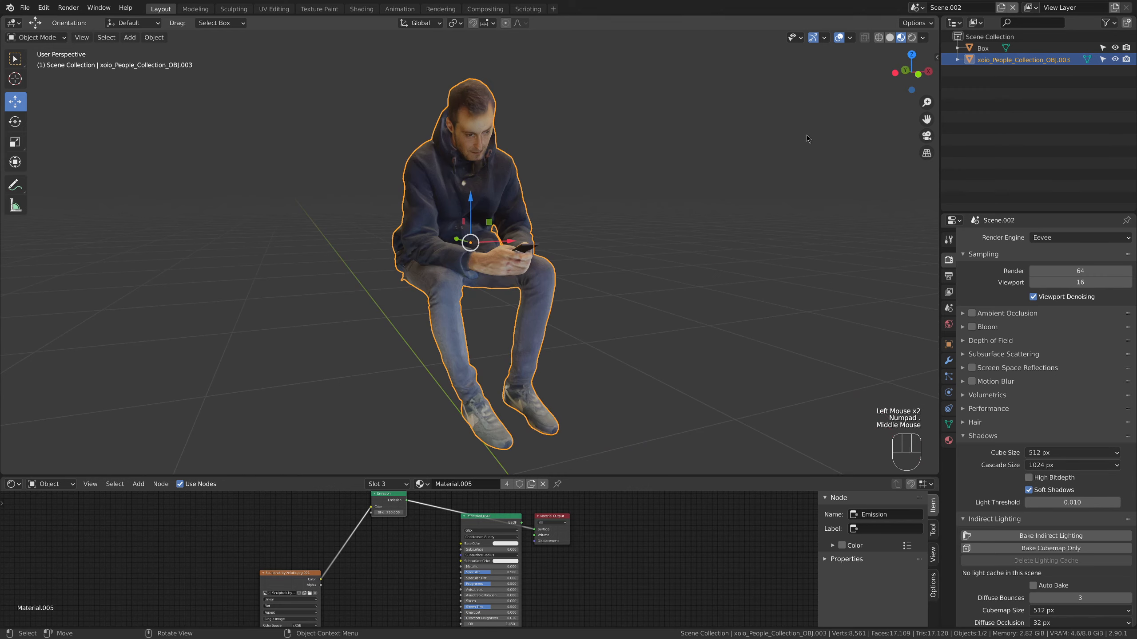
click(1116, 48)
click(668, 288)
middle_drag(668, 288, 672, 239)
middle_drag(538, 149, 613, 151)
middle_drag(577, 286, 645, 275)
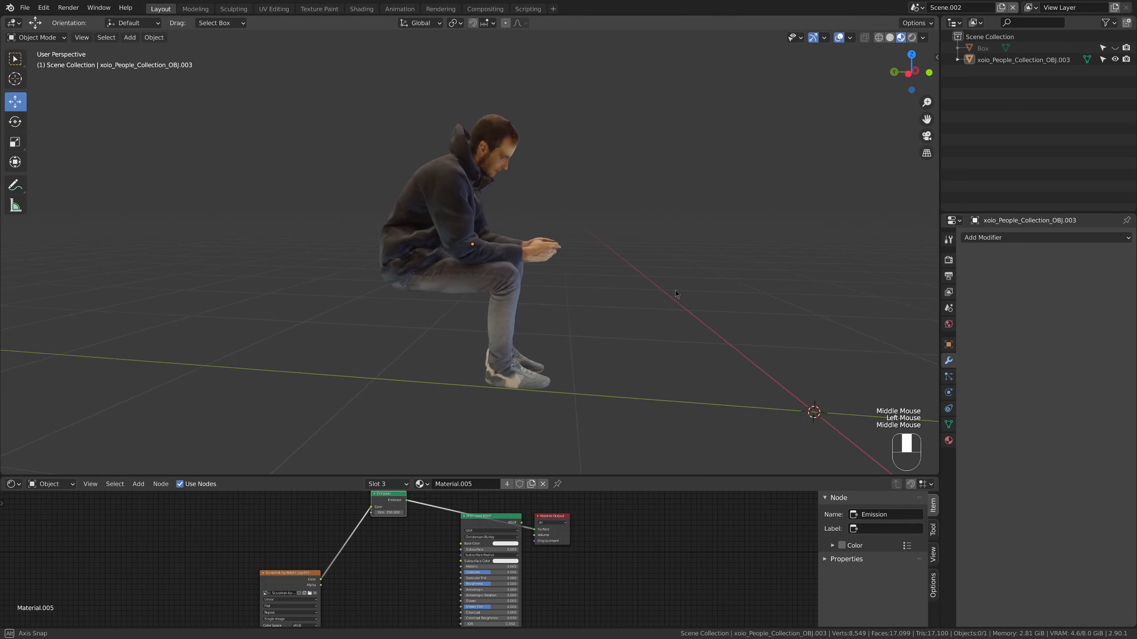
scroll(562, 254, down, 3)
mouse_move(562, 258)
middle_down()
mouse_move(530, 266)
mouse_move(549, 270)
mouse_move(264, 311)
mouse_move(515, 282)
mouse_move(529, 267)
mouse_move(496, 245)
mouse_move(389, 253)
mouse_move(600, 257)
mouse_move(595, 241)
mouse_move(574, 263)
middle_up()
scroll(537, 256, up, 5)
scroll(570, 274, down, 3)
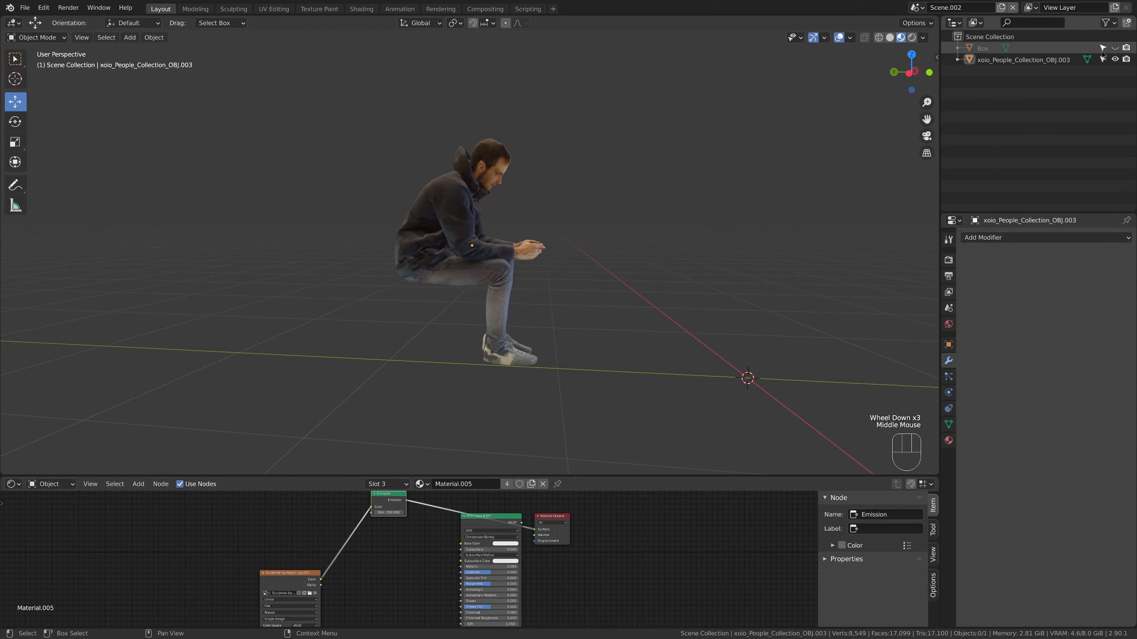
Show the phone object again, hide the man, and examine the phone's screen and its Emission material nodes
click(1115, 48)
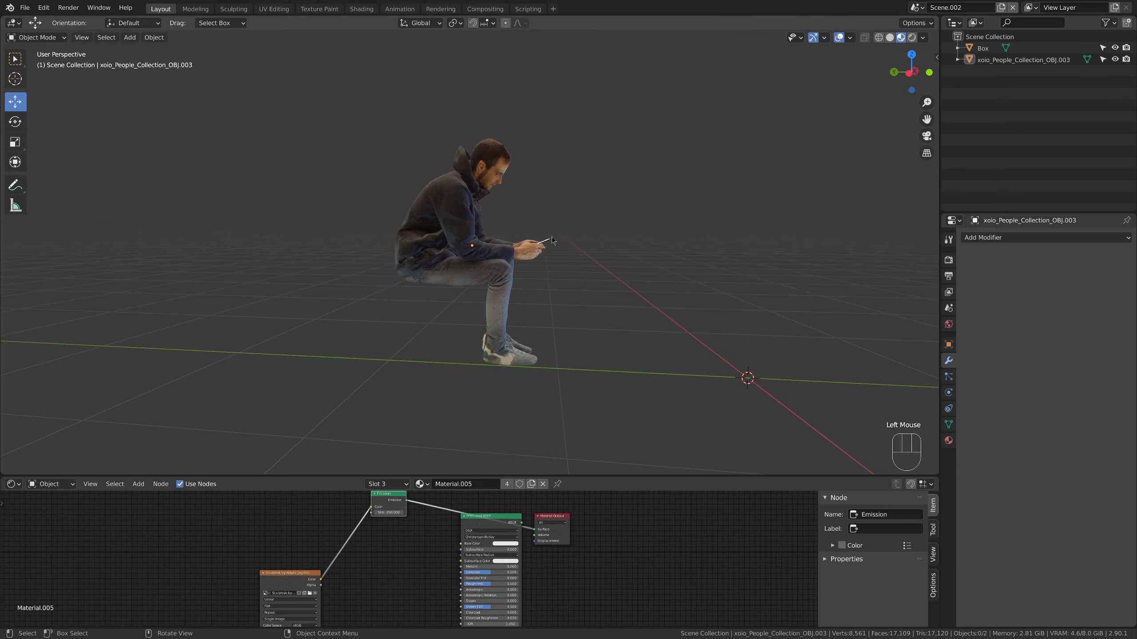
click(1115, 60)
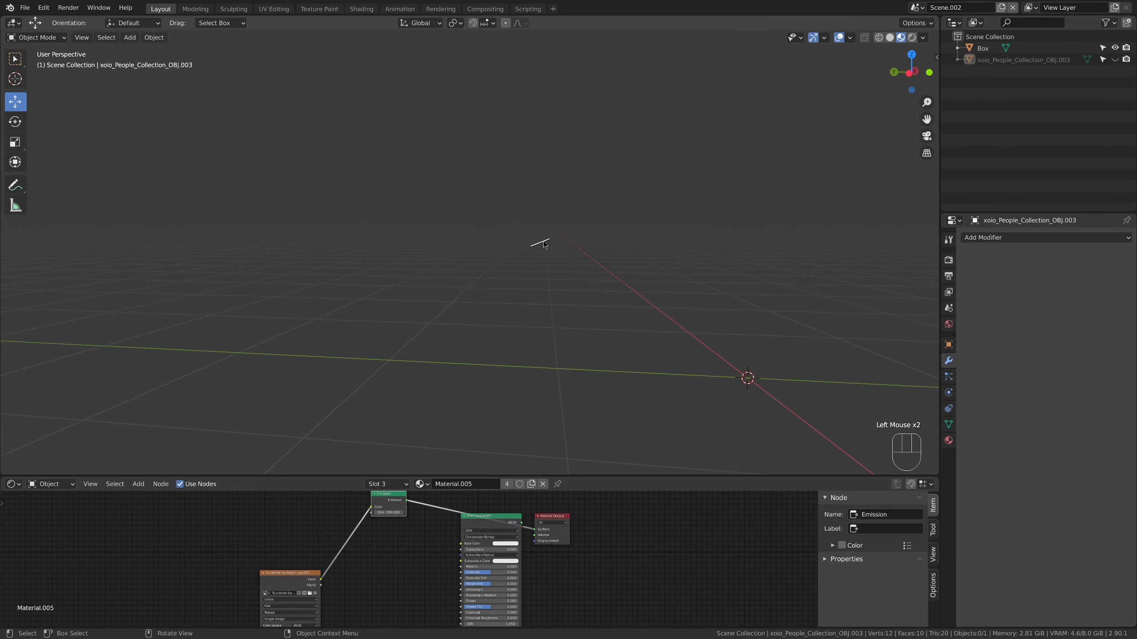
click(543, 243)
key(KP_Decimal)
middle_drag(544, 242, 660, 279)
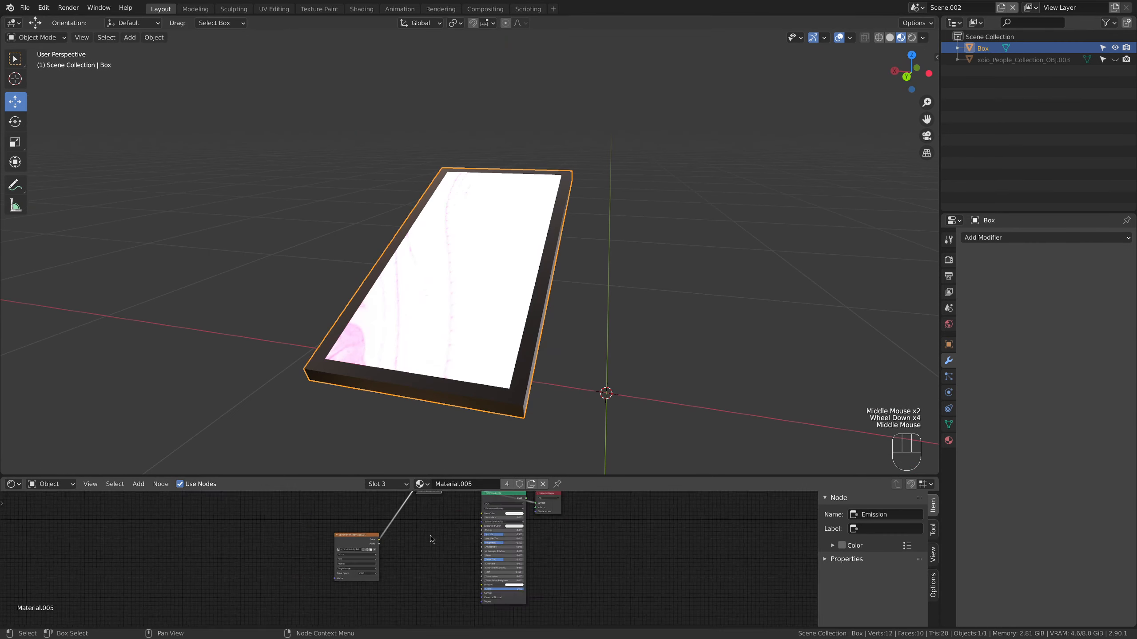
scroll(430, 535, up, 8)
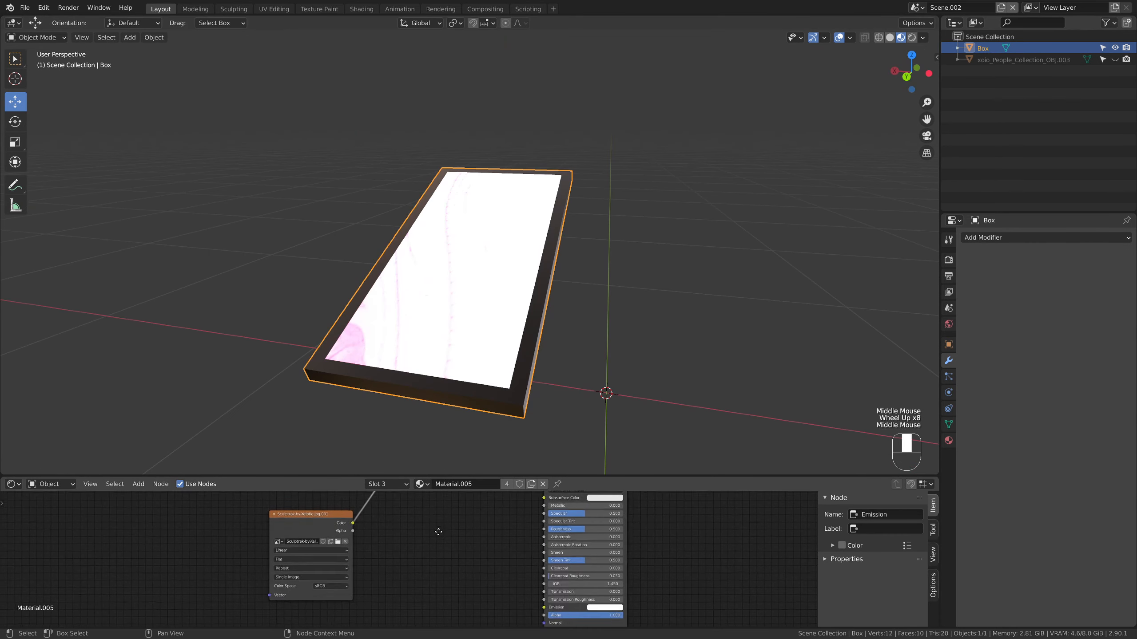
middle_drag(430, 535, 364, 586)
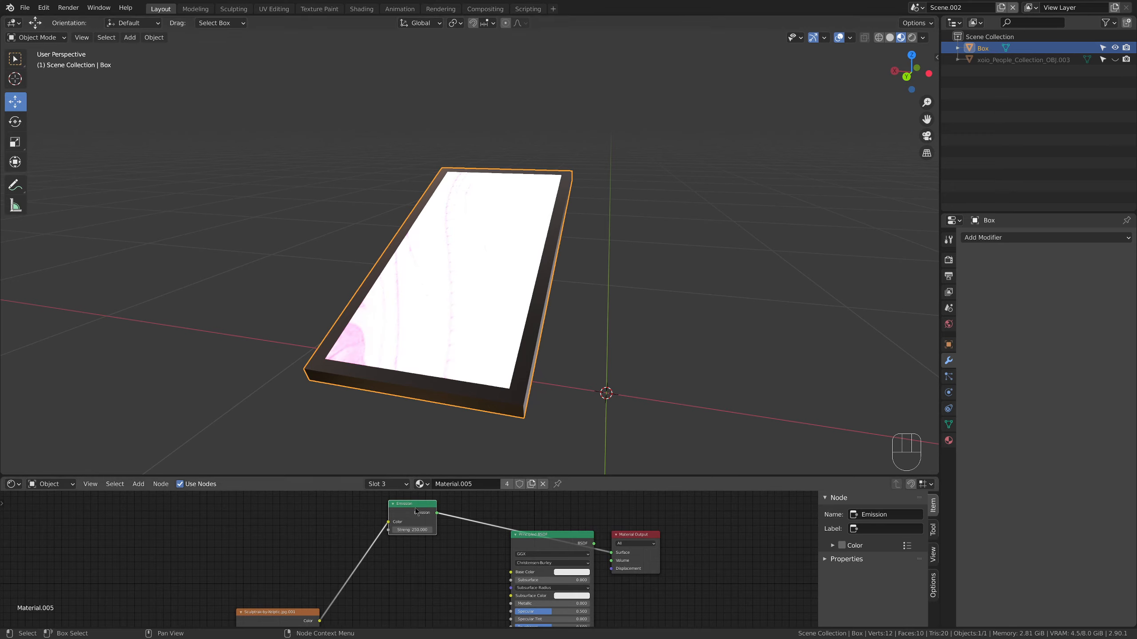
drag(420, 530, 406, 530)
click(422, 531)
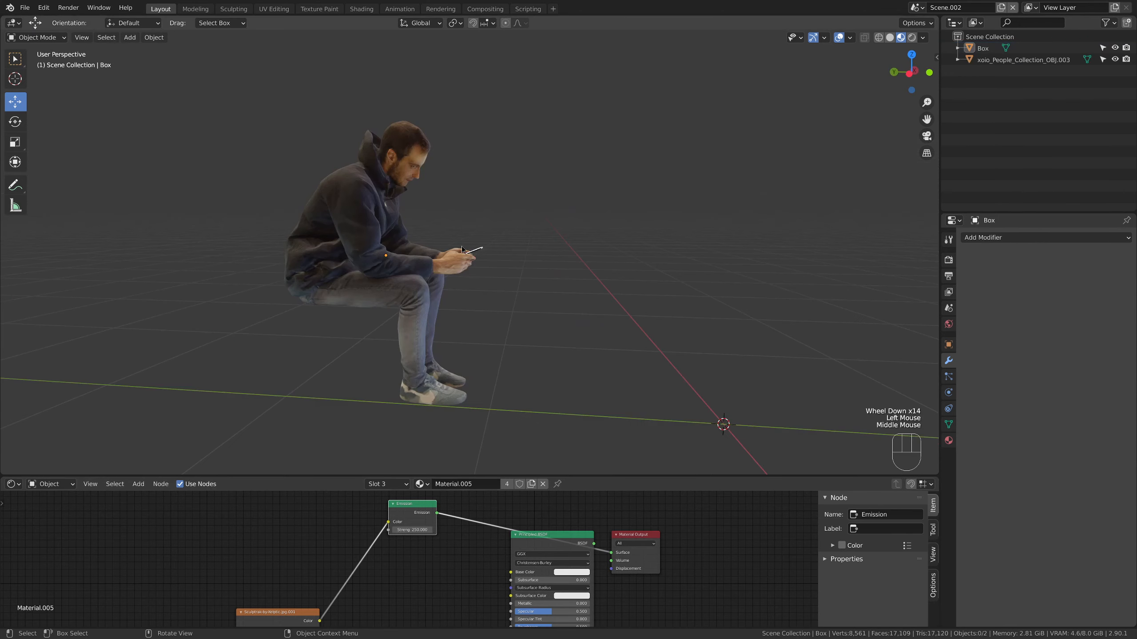
Join the phone into the seated man's object, keeping the man as the active object
click(474, 251)
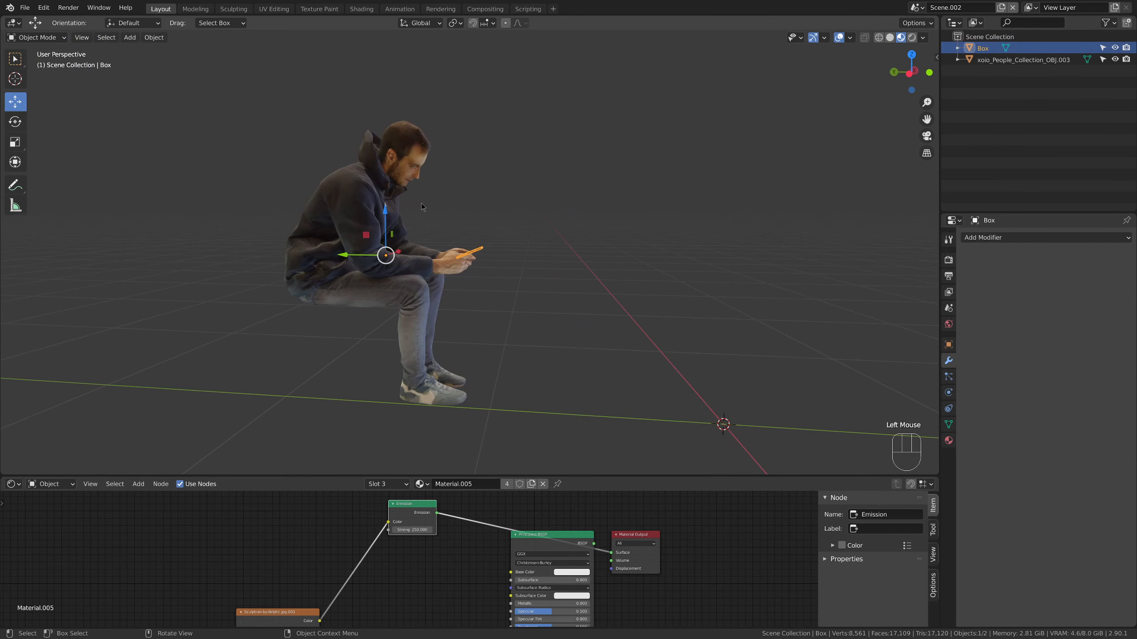
shift+click(343, 213)
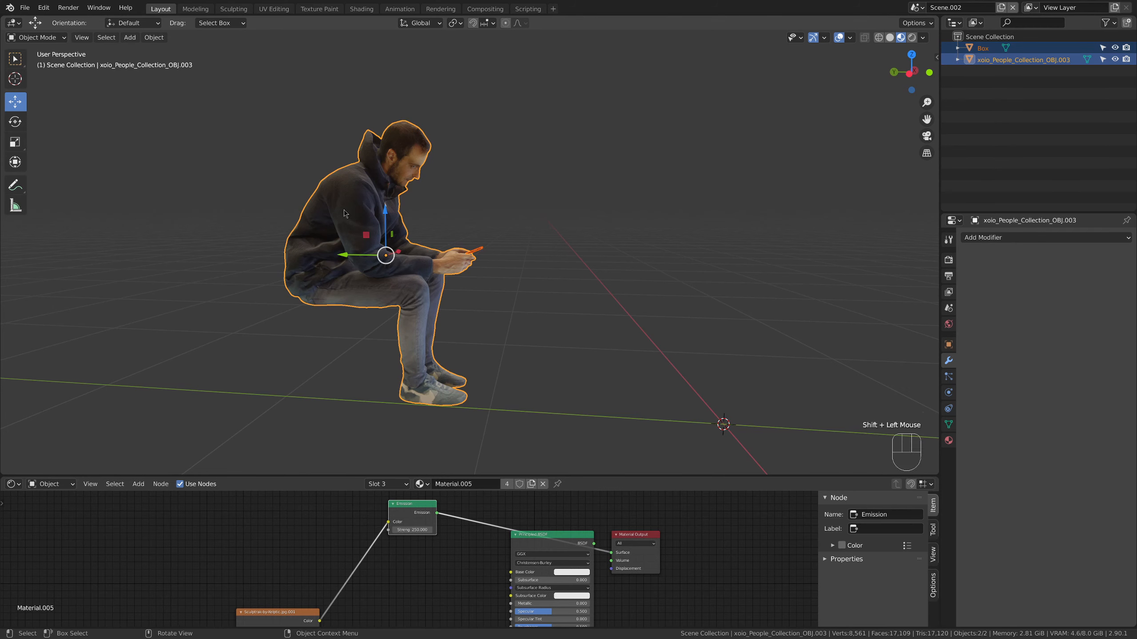
key(ctrl+j)
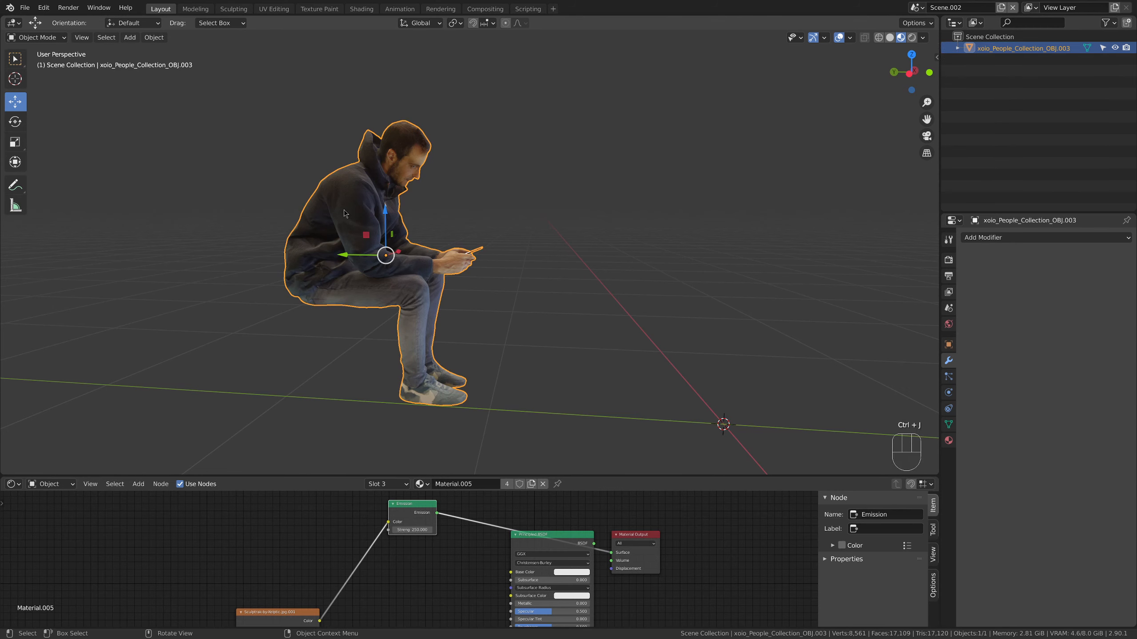
Copy the joined man from Scene.002, paste him into the living room in Scene.001, and select the pasted figure
click(444, 194)
middle_drag(444, 194, 545, 261)
click(404, 215)
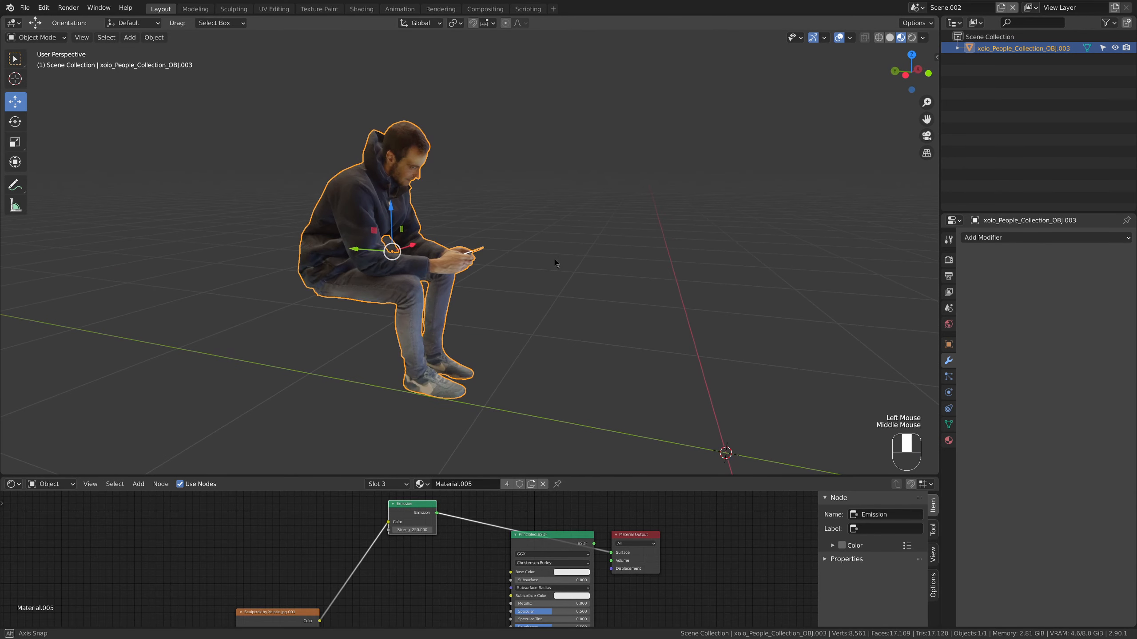
key(ctrl+c)
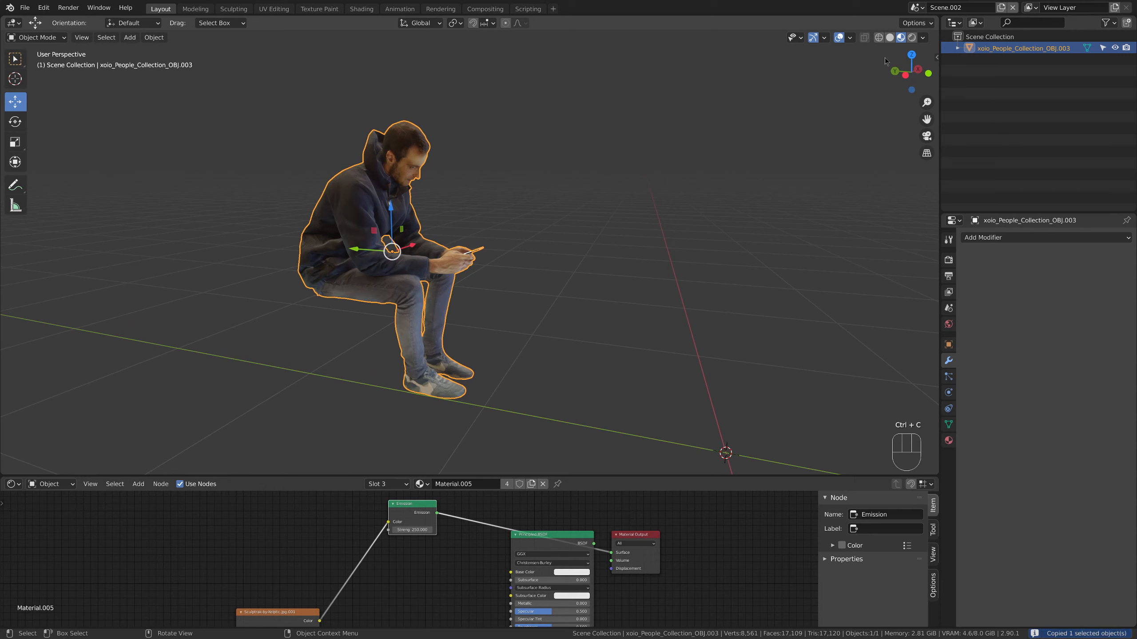
click(925, 9)
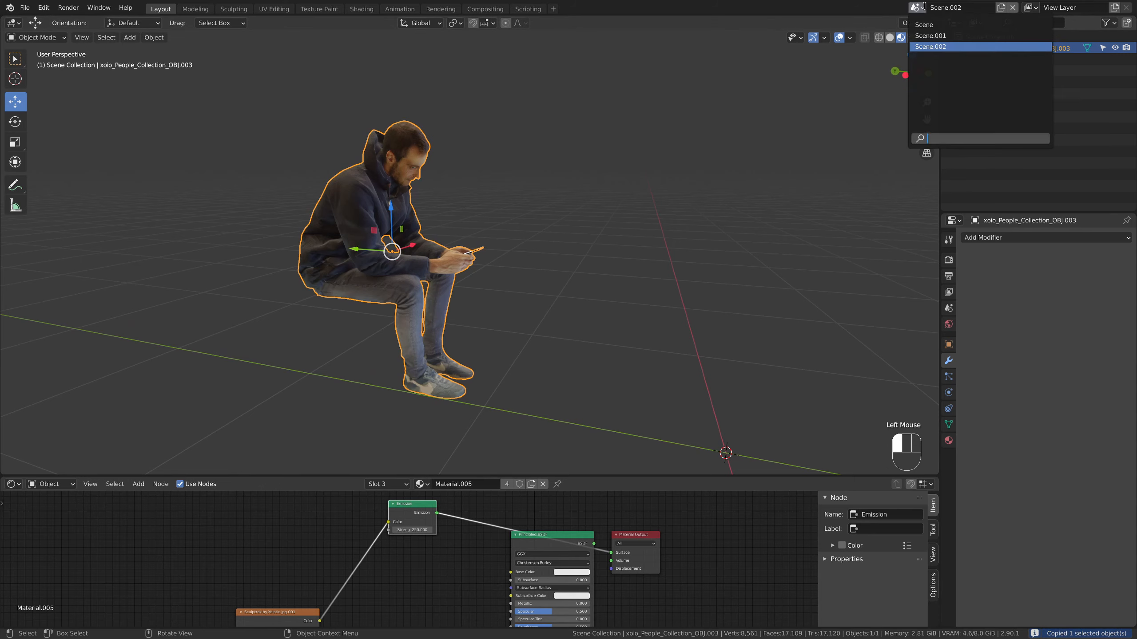
click(932, 36)
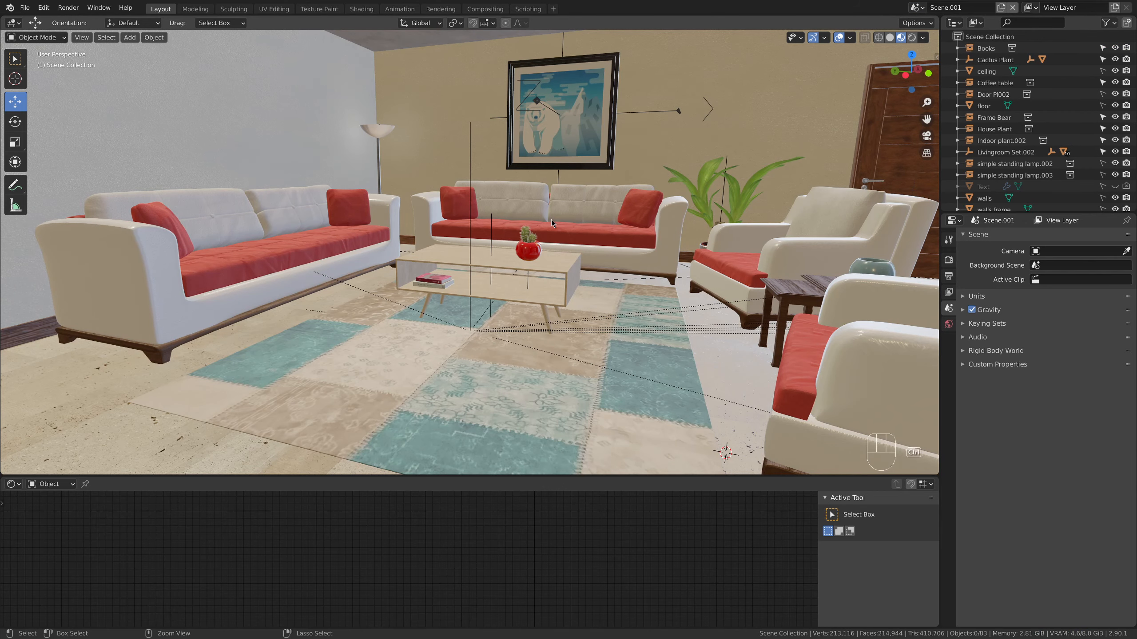
key(ctrl+v)
middle_drag(550, 223, 761, 269)
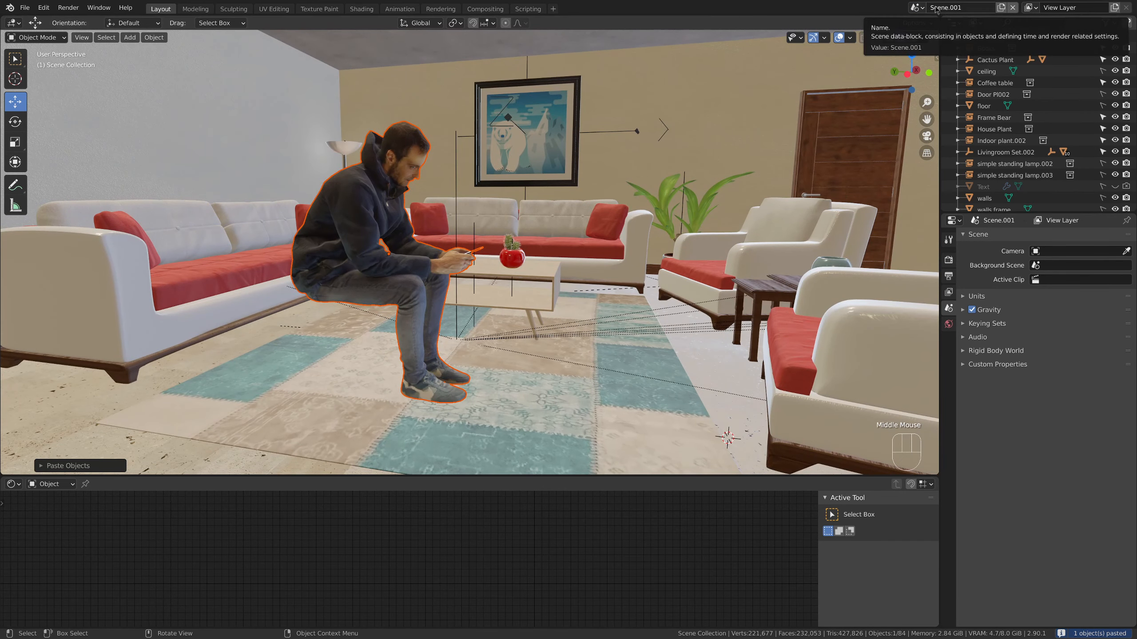
double_click(344, 226)
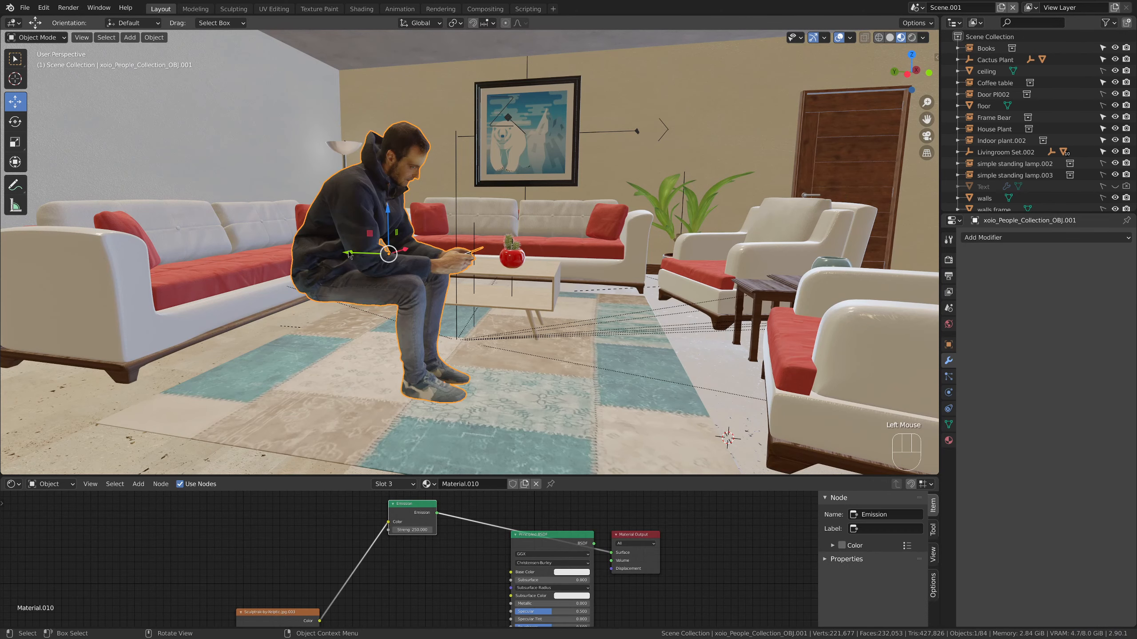
Move the pasted seated man onto the sofa along the grey wall so he sits on its red cushion, and deselect him
drag(345, 254, 159, 250)
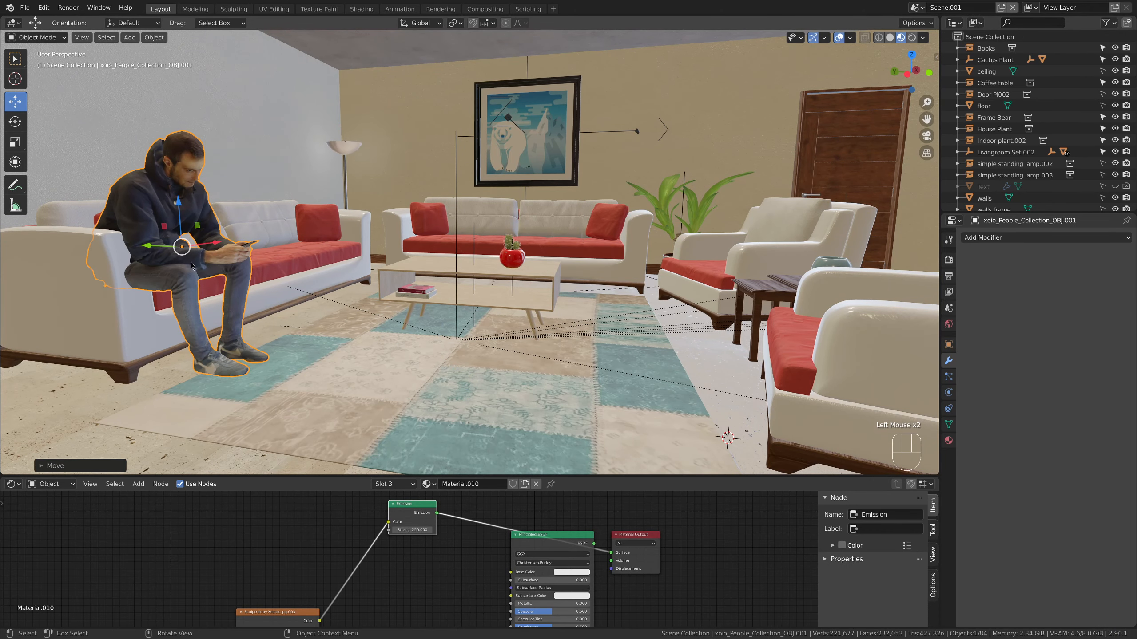
middle_drag(159, 250, 228, 246)
drag(262, 229, 339, 252)
key(KP_Decimal)
middle_drag(349, 250, 456, 233)
drag(426, 245, 387, 246)
middle_drag(388, 246, 450, 234)
scroll(551, 226, down, 2)
scroll(550, 226, down, 4)
click(422, 329)
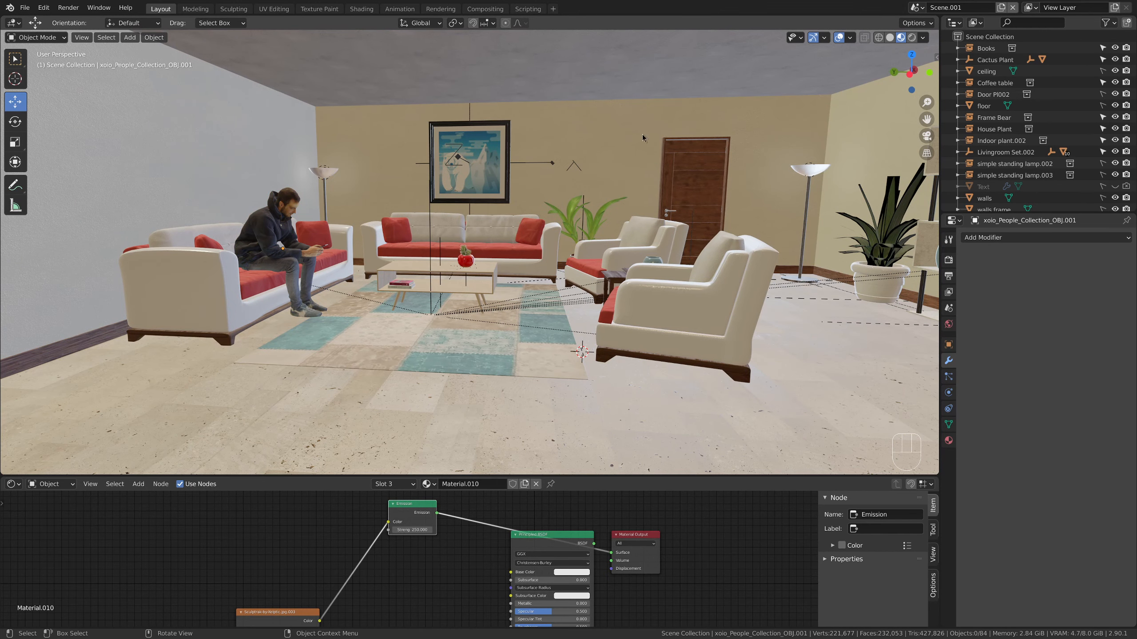
Examine the corner floor lamp, the sofas and the seated man from close up and from across the room
middle_drag(643, 137, 646, 143)
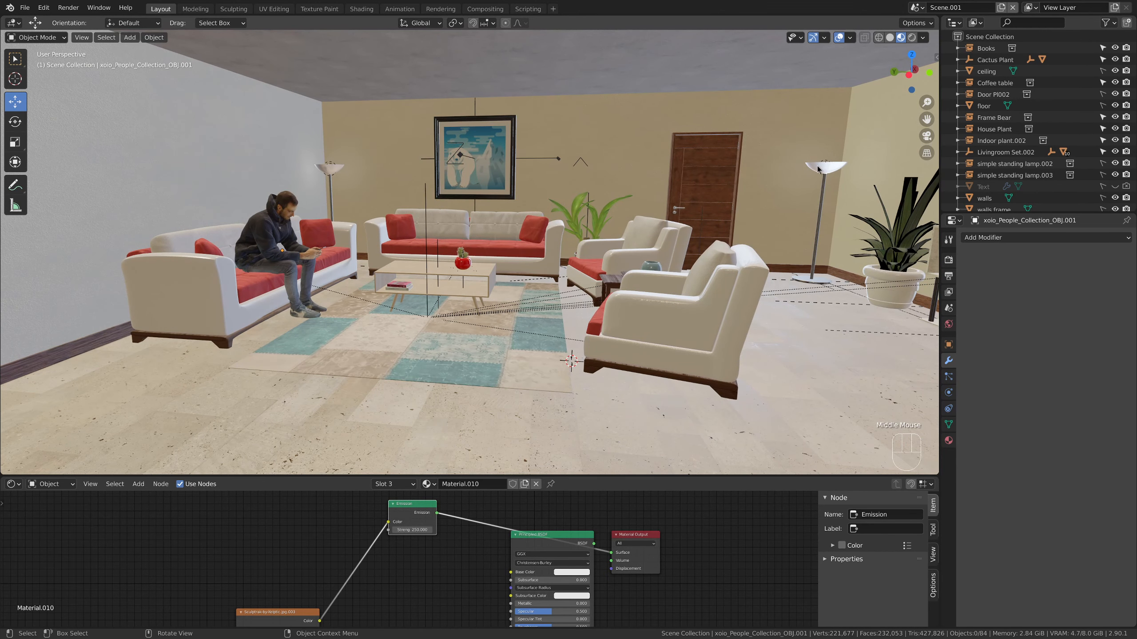
click(331, 170)
click(330, 171)
middle_drag(330, 170, 368, 181)
scroll(402, 201, up, 6)
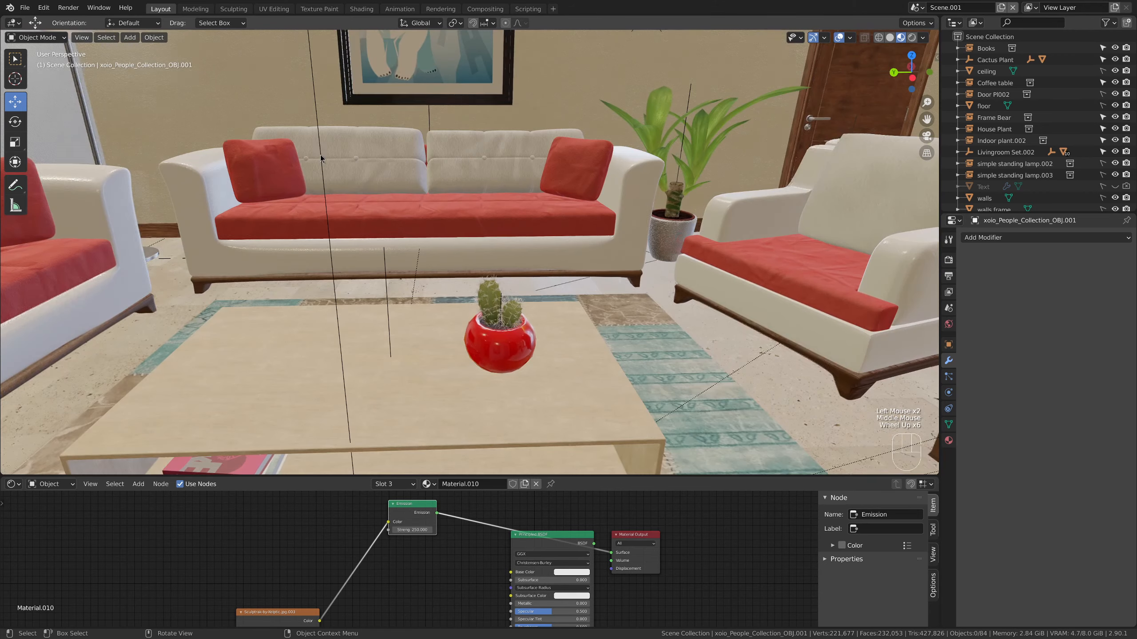
shift+middle_drag(448, 215, 432, 185)
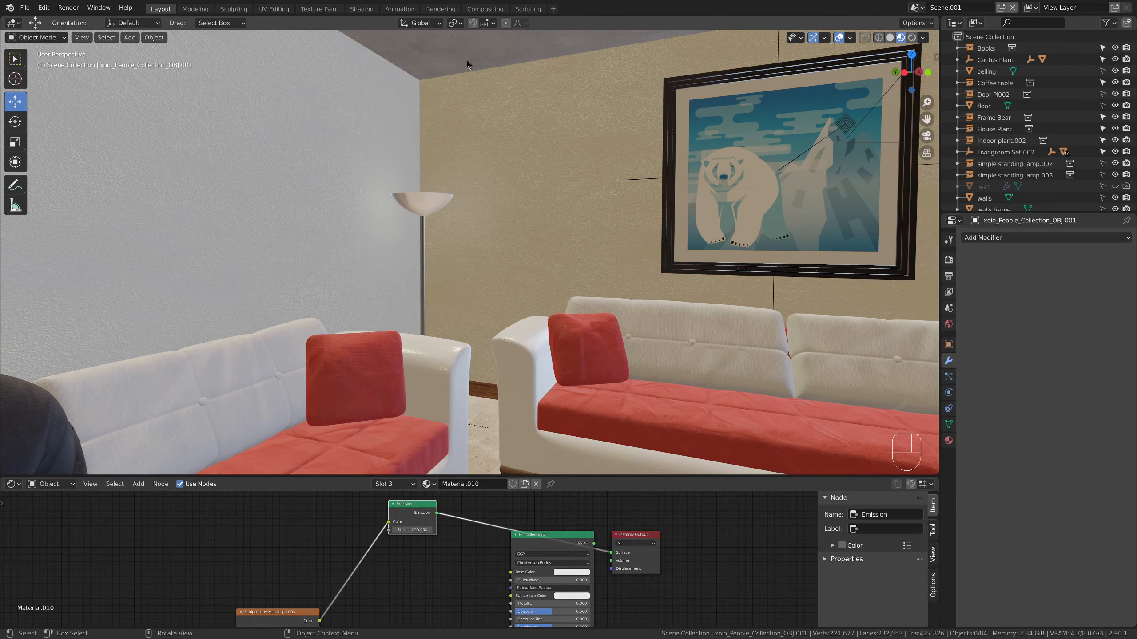
scroll(441, 105, down, 2)
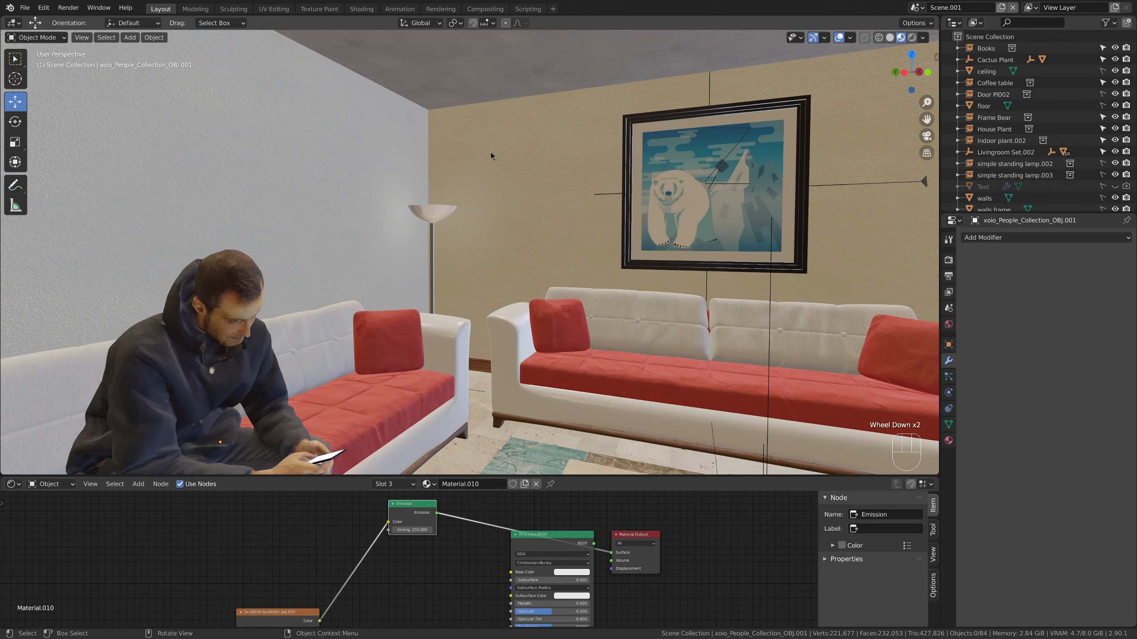
scroll(496, 173, down, 2)
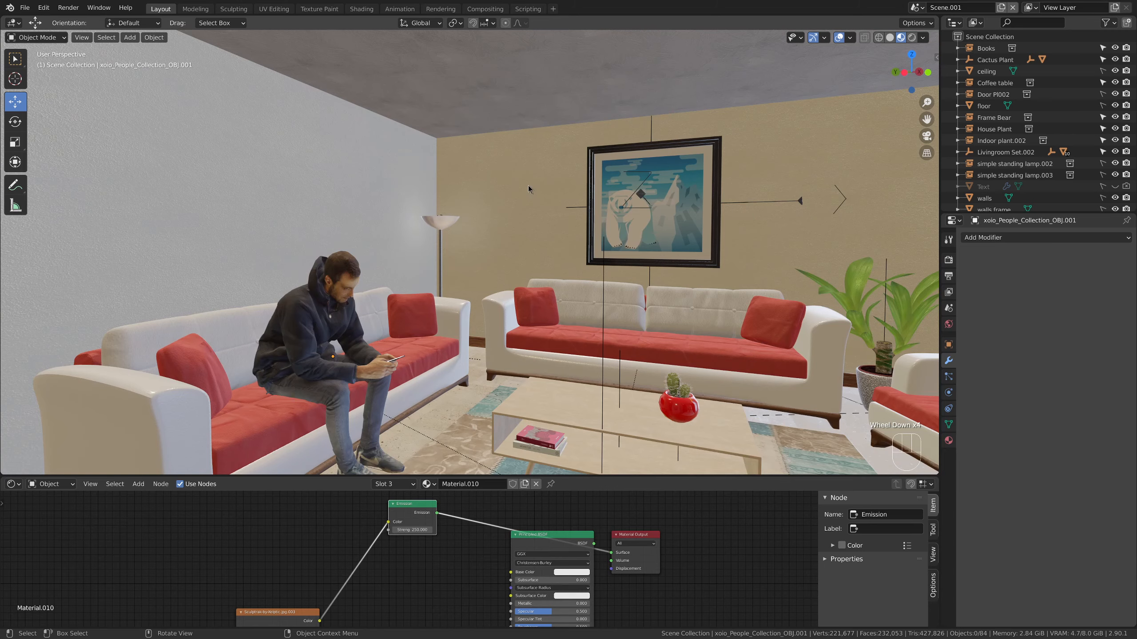
shift+middle_drag(527, 185, 643, 176)
scroll(634, 165, down, 3)
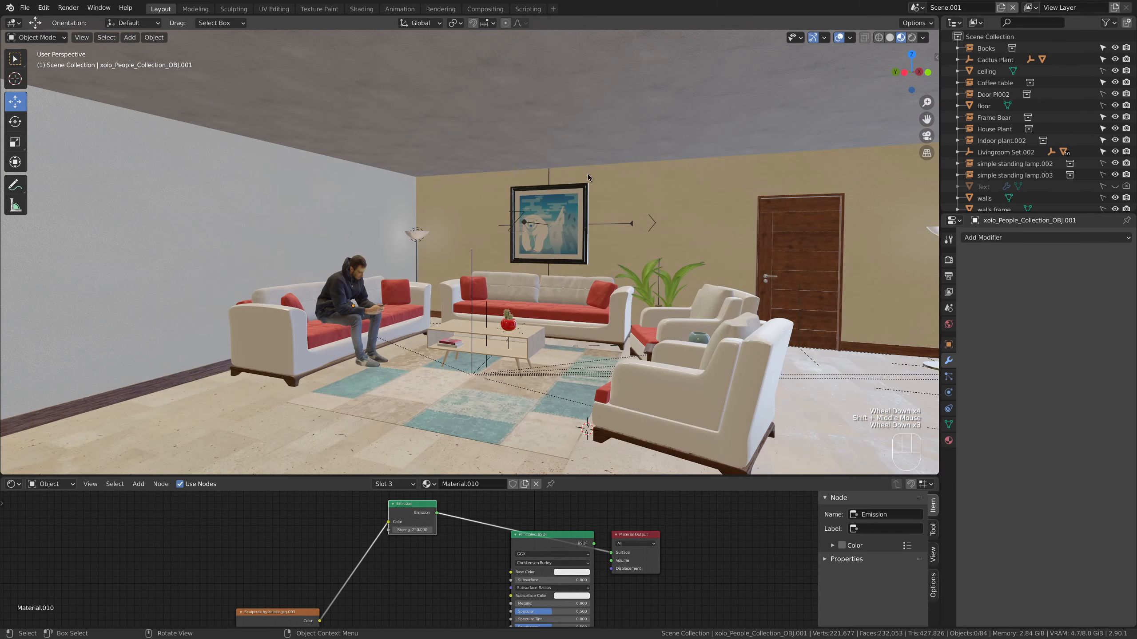
Hide the ceiling and add a spot light to the living room scene
click(1115, 72)
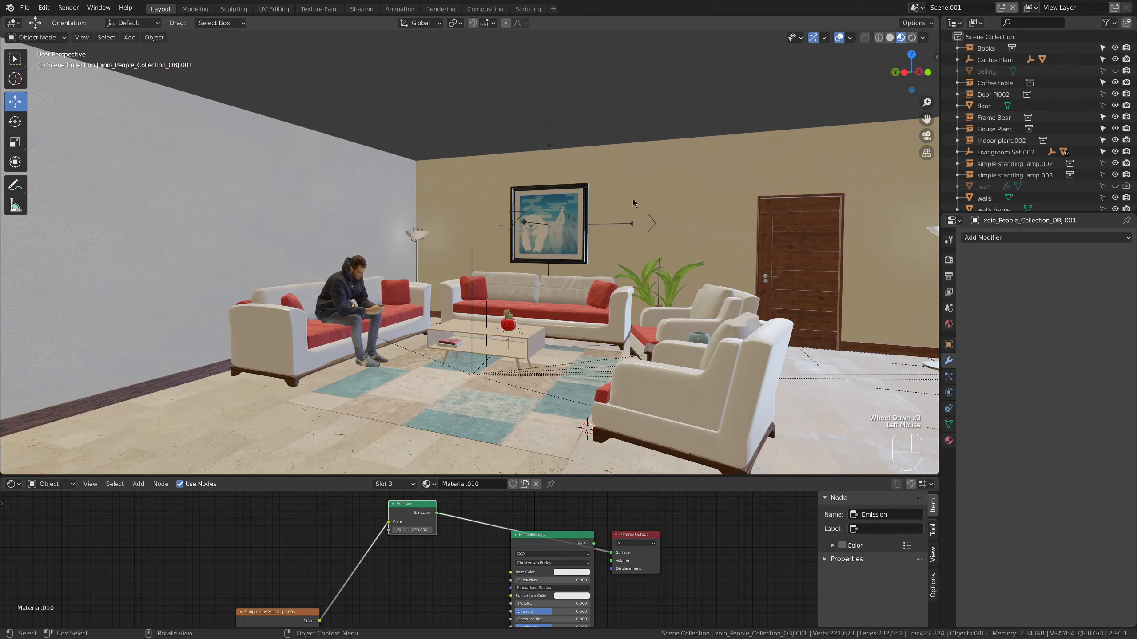
middle_drag(633, 199, 544, 195)
scroll(504, 177, down, 2)
click(129, 37)
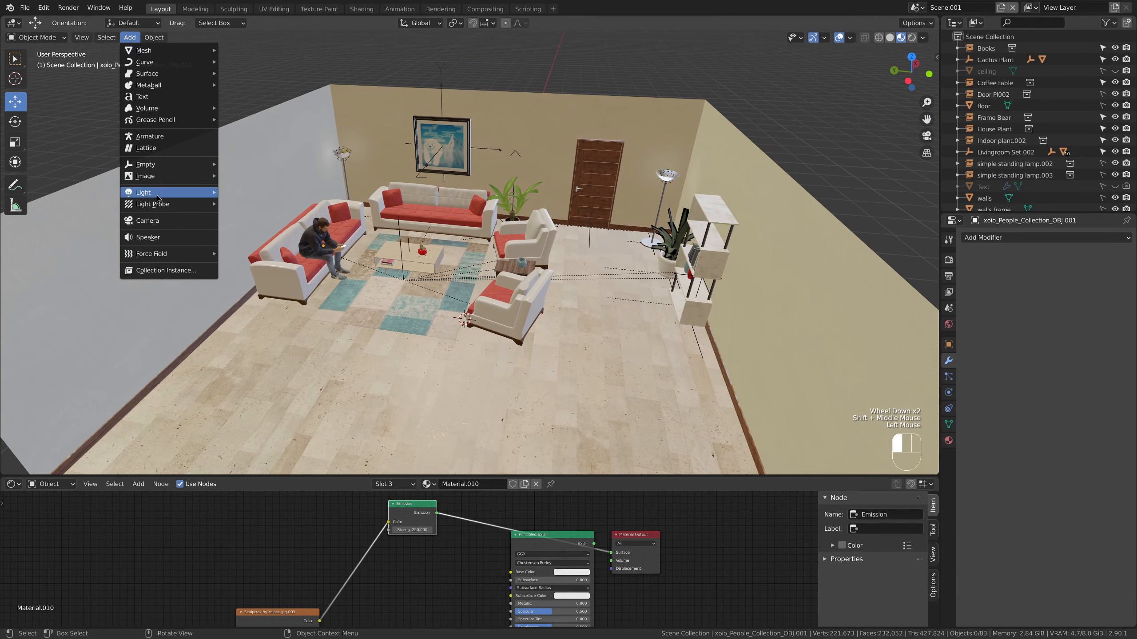
mouse_move(179, 192)
click(266, 218)
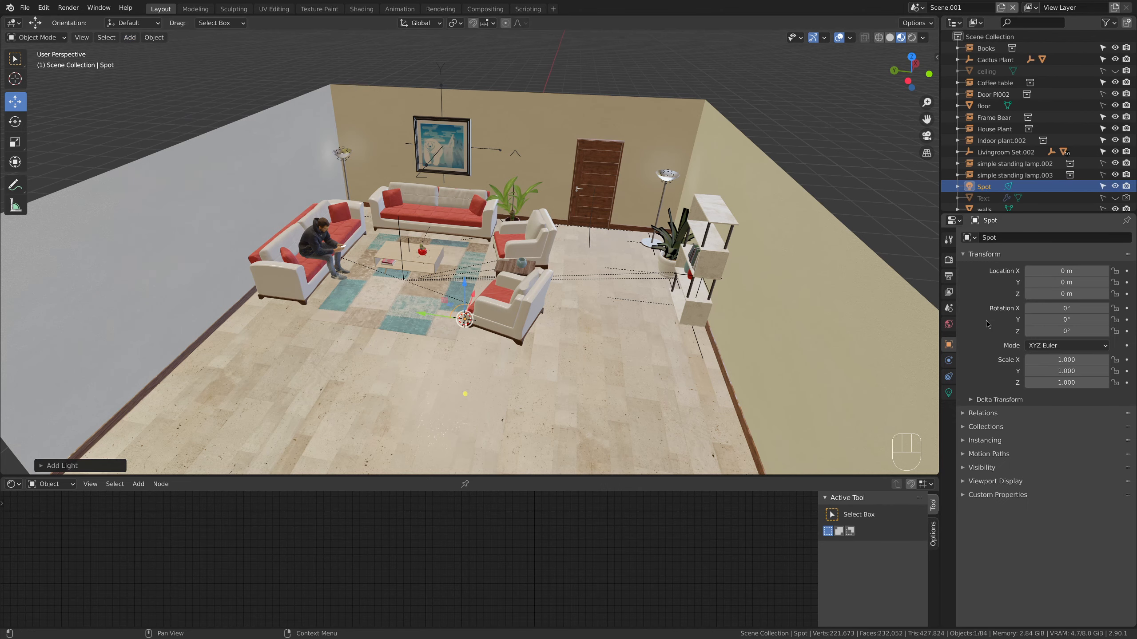
Rotate the spot light 180° about the X axis so that it shines upward
middle_drag(676, 392, 565, 350)
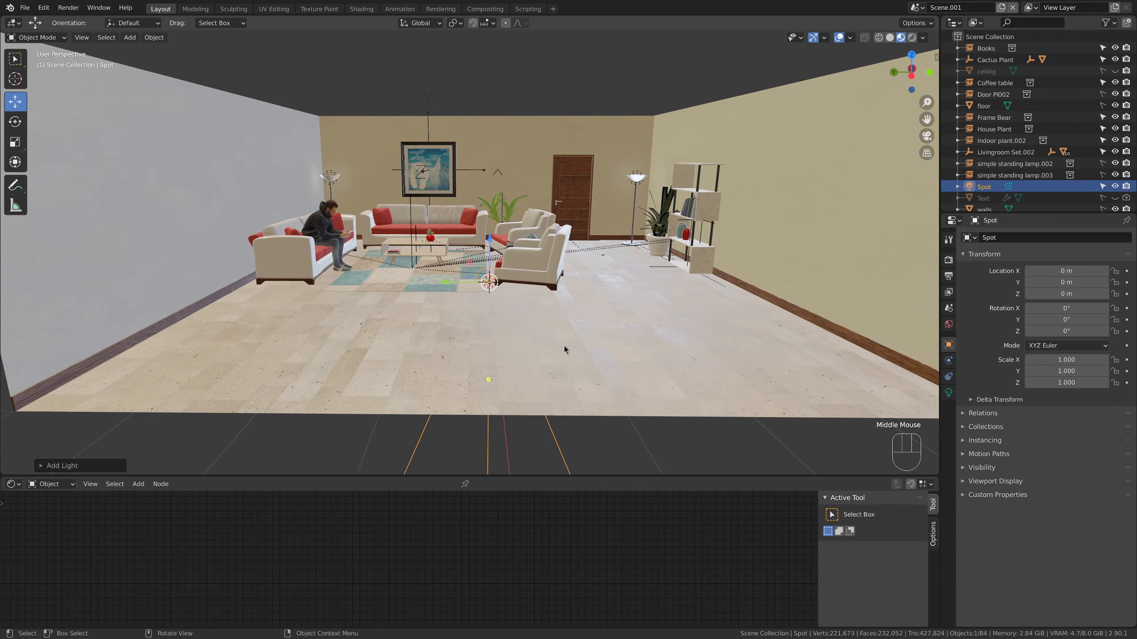
key(r)
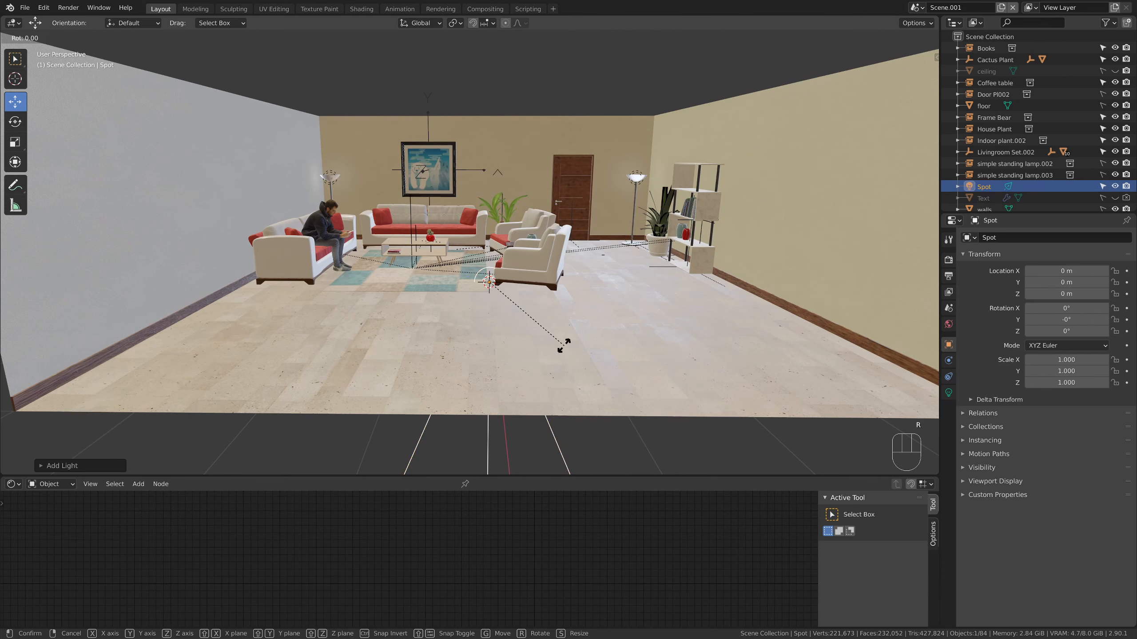
text(x180)
key(Return)
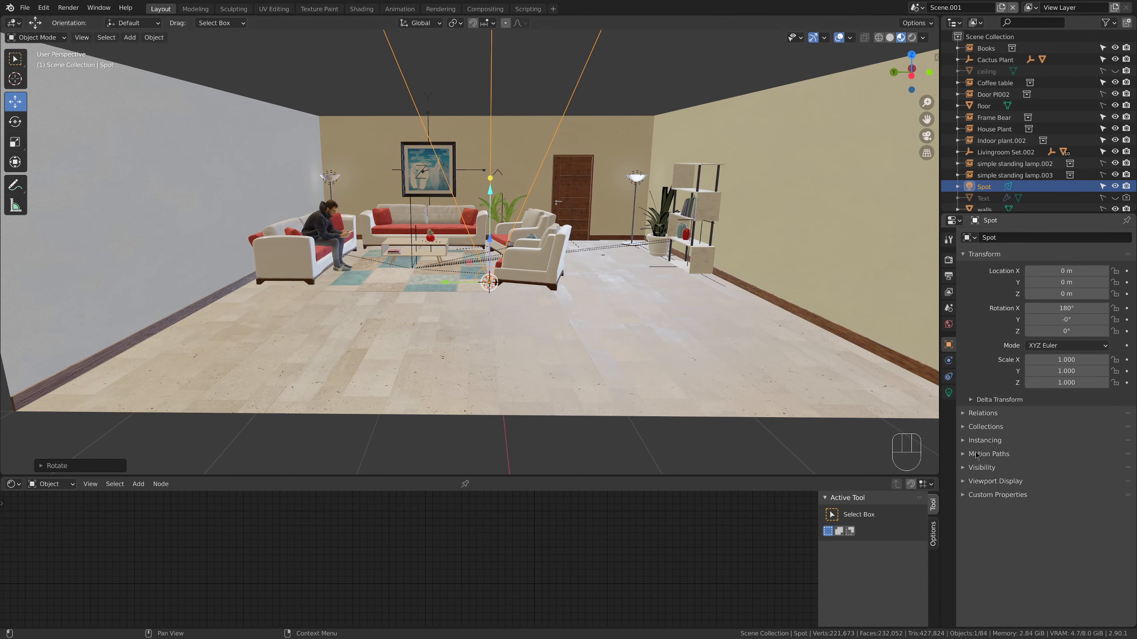
Set the spot light's blend to 1.000 and display its cone
click(948, 392)
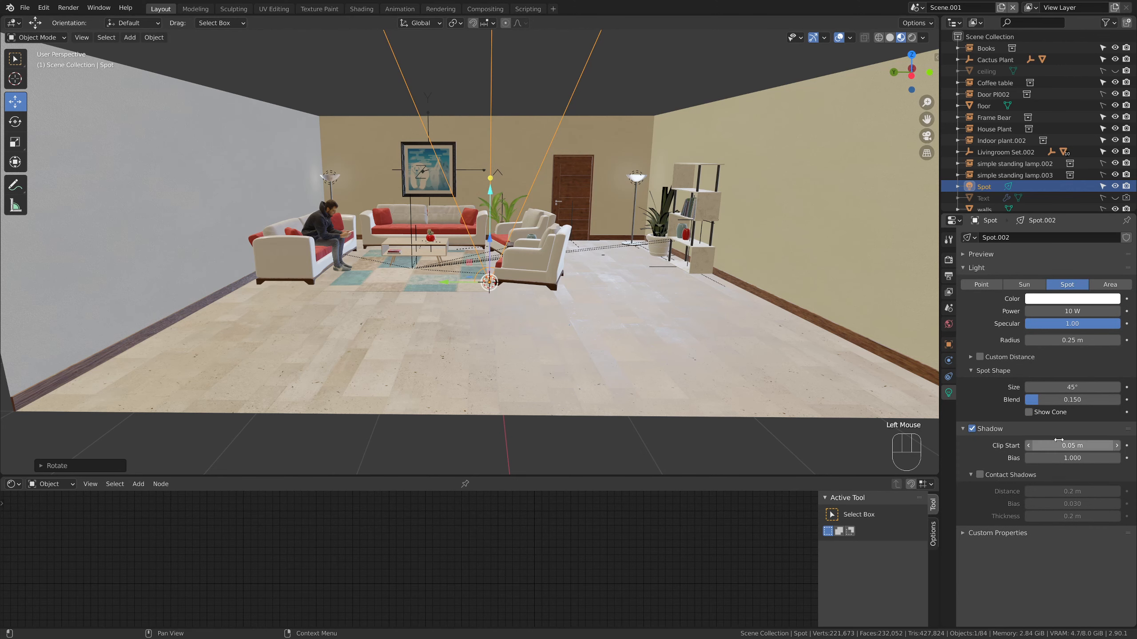
drag(1044, 404, 1126, 404)
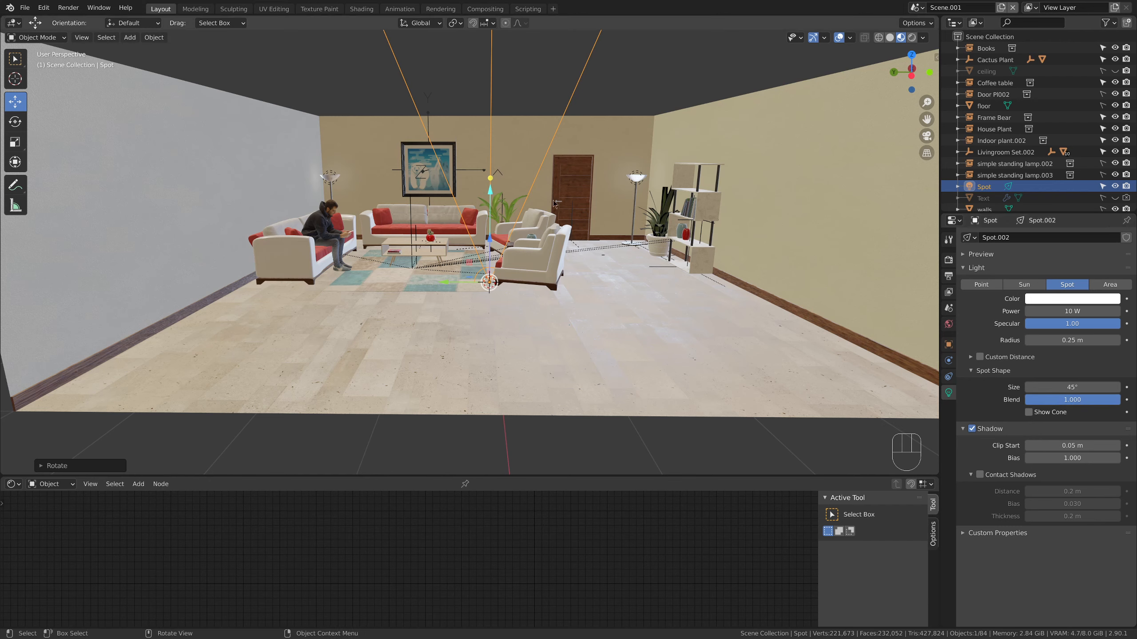
click(1028, 412)
click(1029, 413)
click(1029, 413)
Set the spot light's size to 130° and turn off the cone display
drag(1055, 387, 1104, 388)
click(1060, 388)
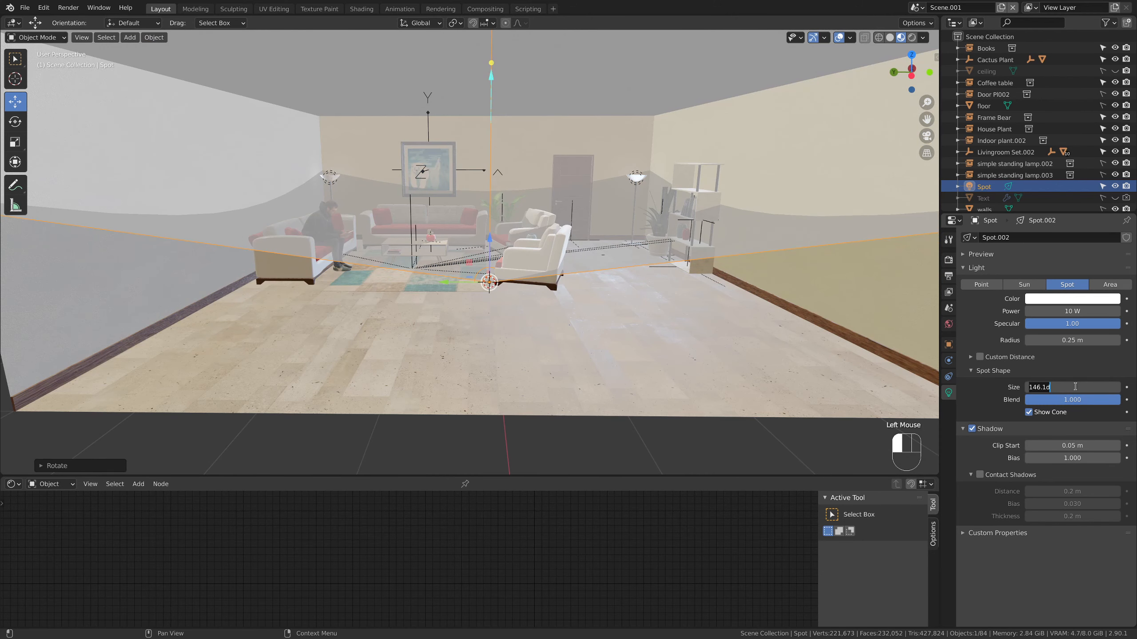
text(130)
key(Return)
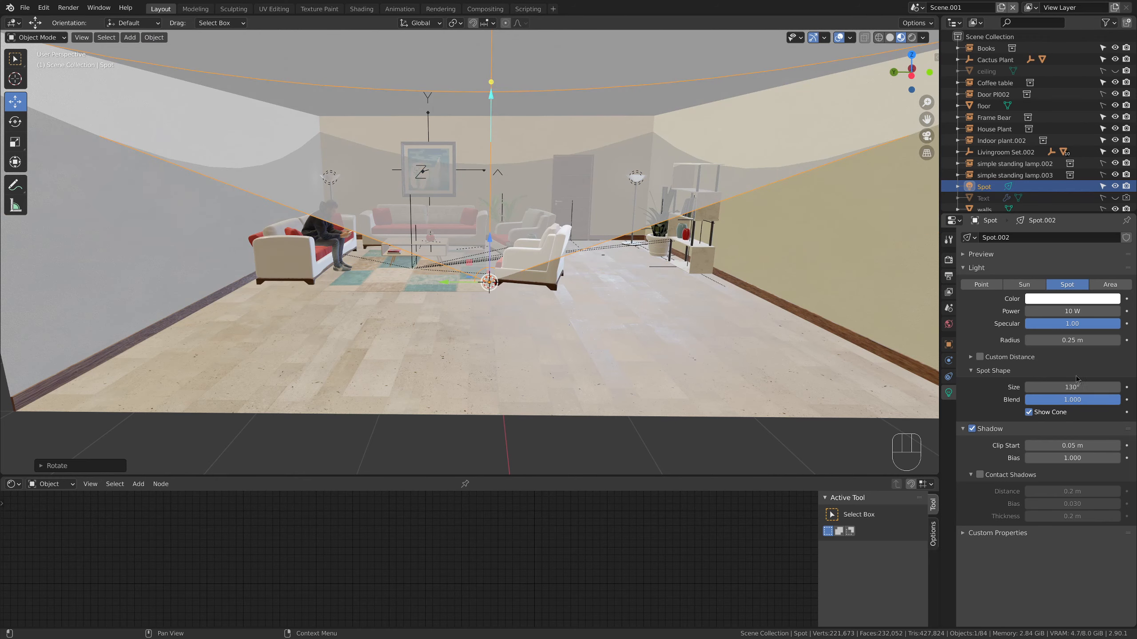
click(1050, 413)
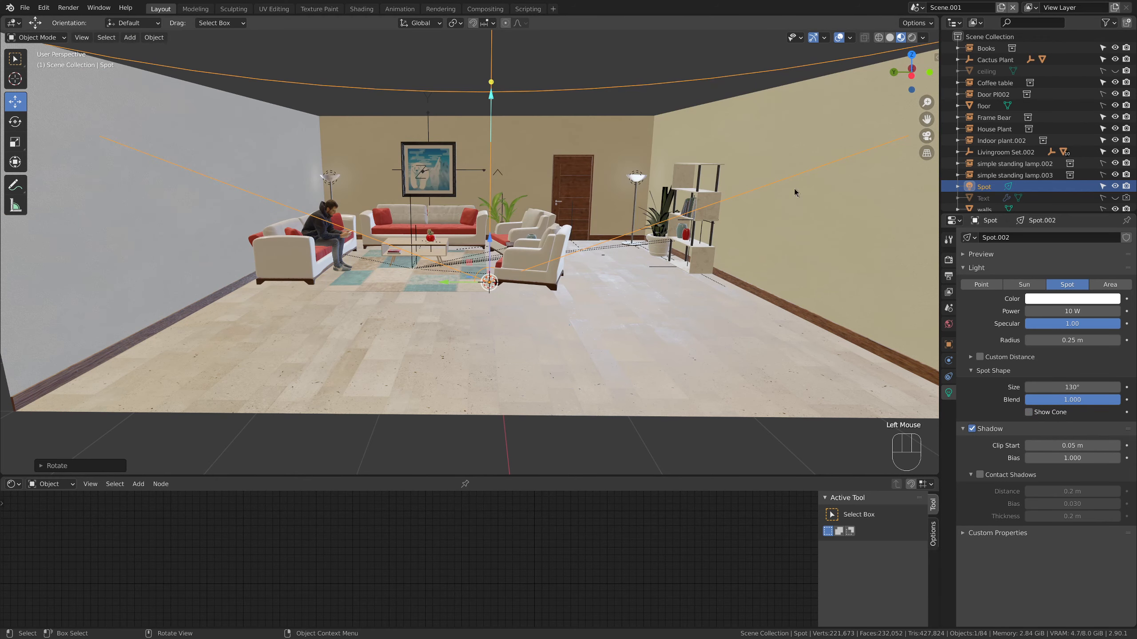
From the top view, place the spot light on one floor lamp and a duplicate of it on the other floor lamp
click(912, 55)
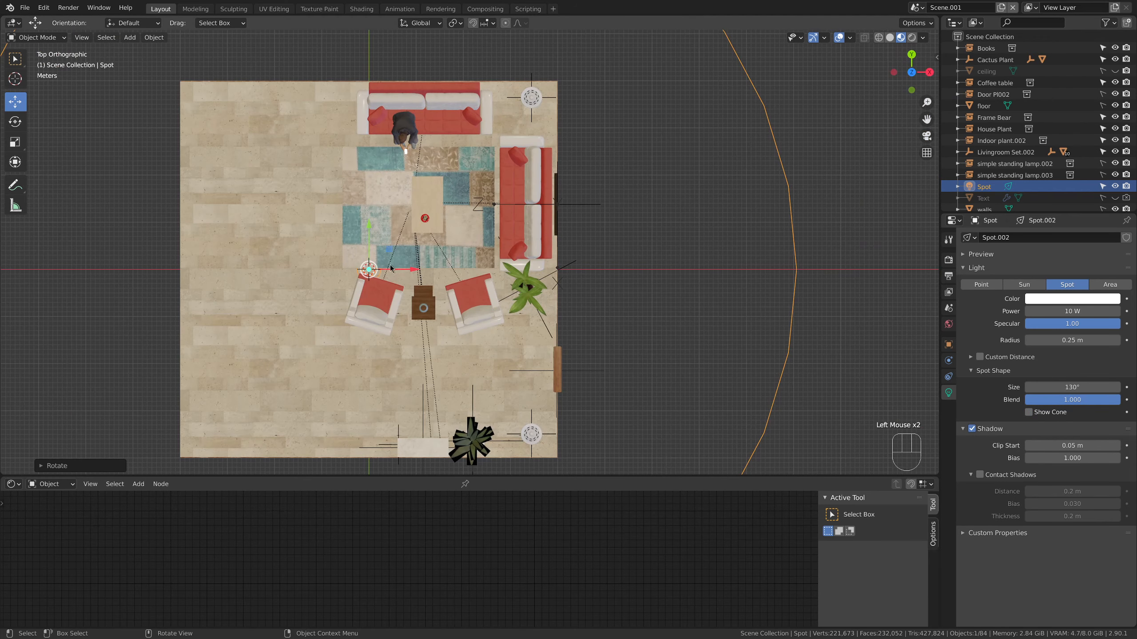
drag(390, 268, 552, 77)
key(shift+d)
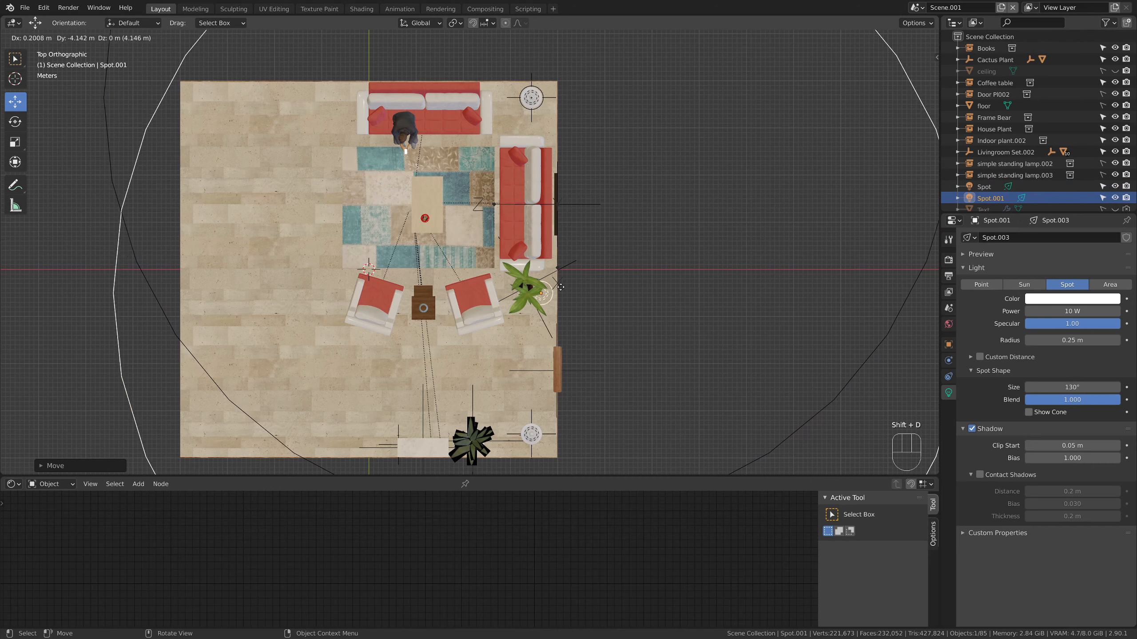
click(553, 414)
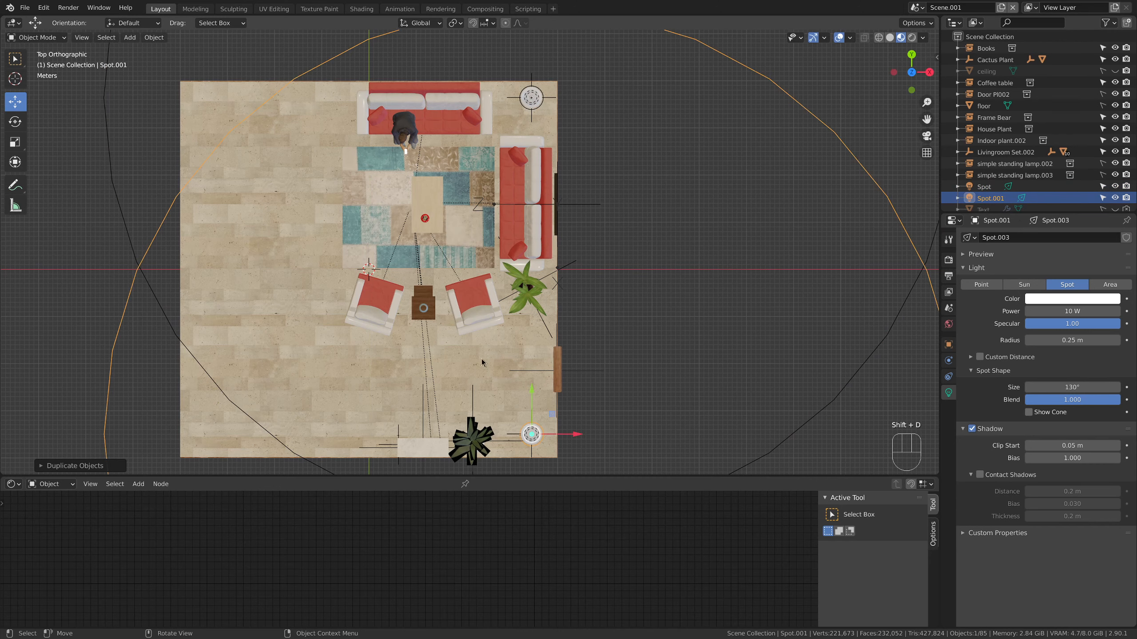
Select both spot lights and raise them together to the height of the floor lamps' bowls
shift+click(531, 97)
middle_drag(425, 197, 525, 121)
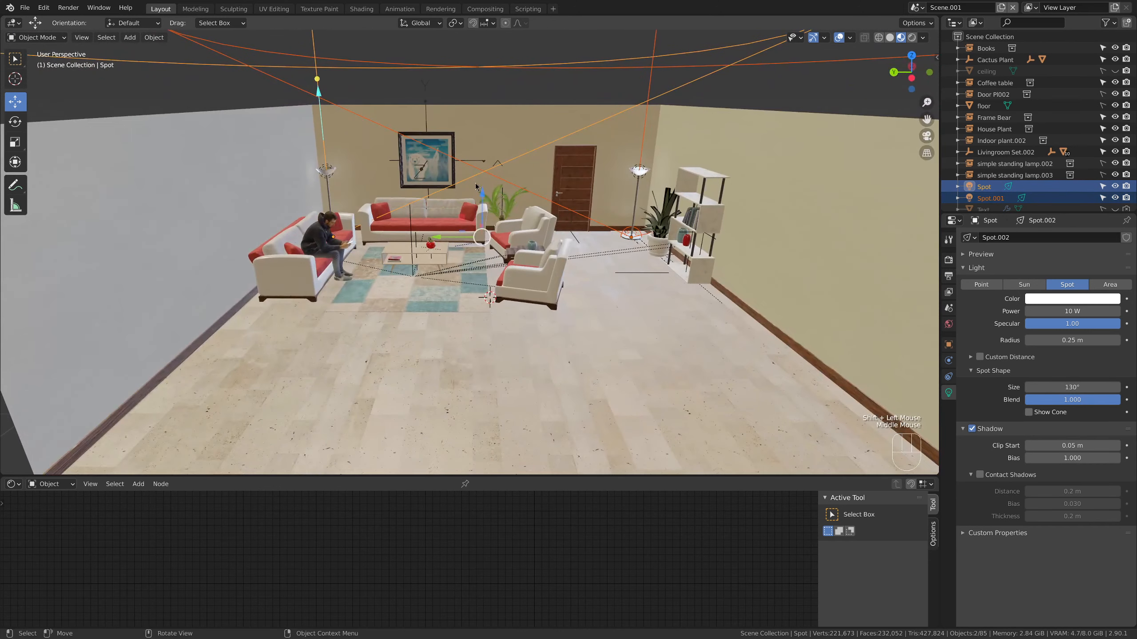
drag(477, 188, 480, 121)
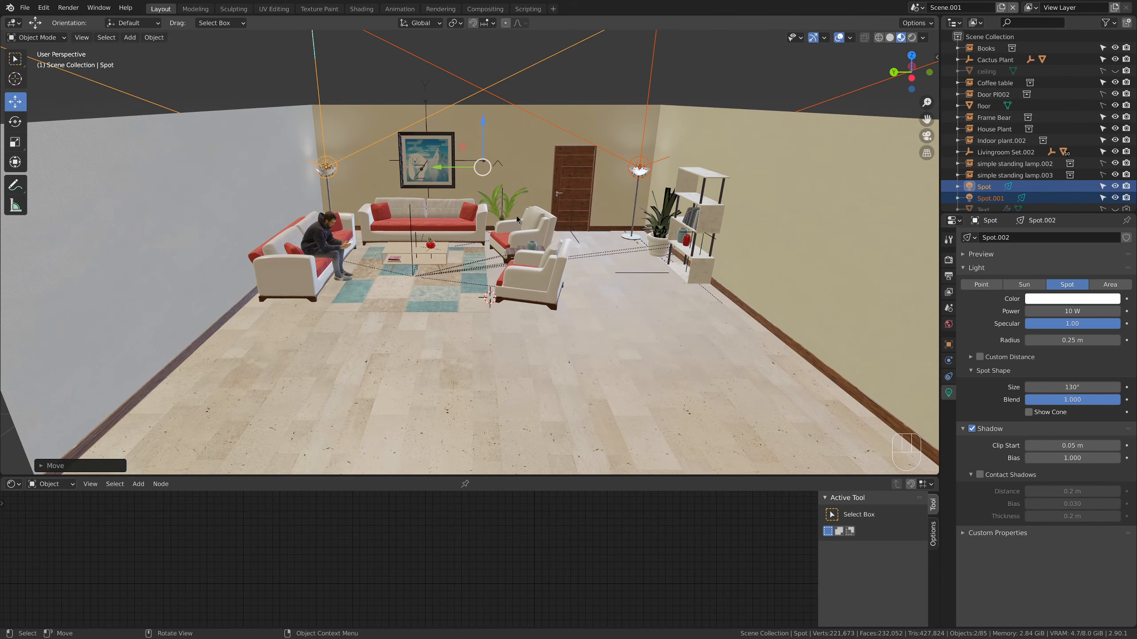
scroll(516, 215, up, 3)
middle_drag(516, 215, 283, 103)
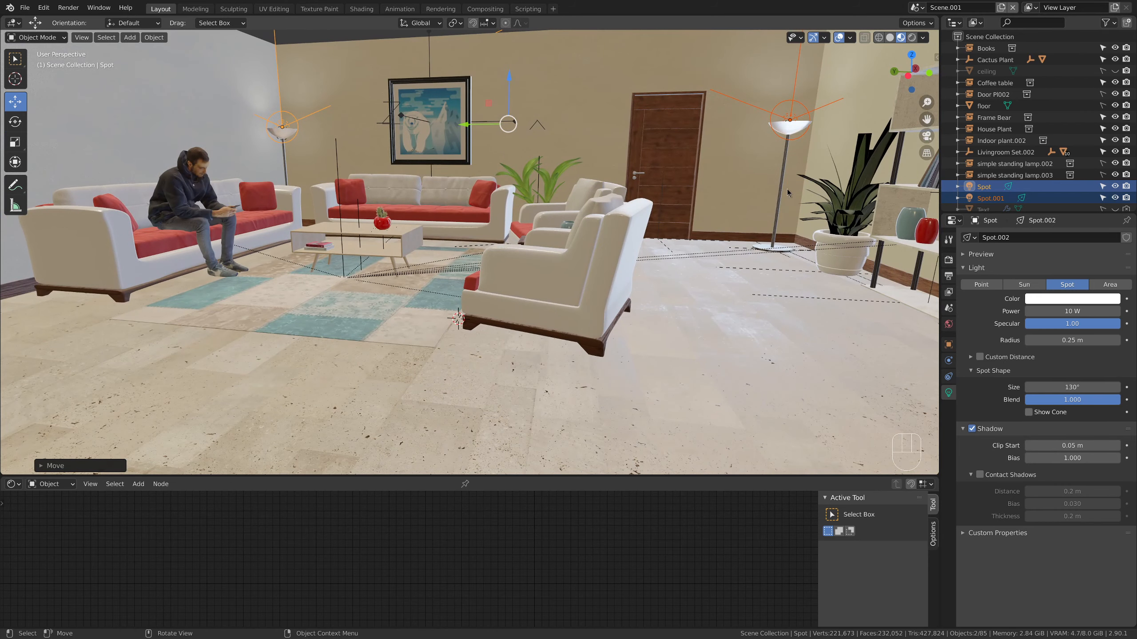
scroll(788, 193, down, 2)
scroll(769, 177, up, 1)
Lower the viewport environment lighting strength to 0 to check the spot lights alone, restore it to 0.500, and open the environment choices
click(923, 38)
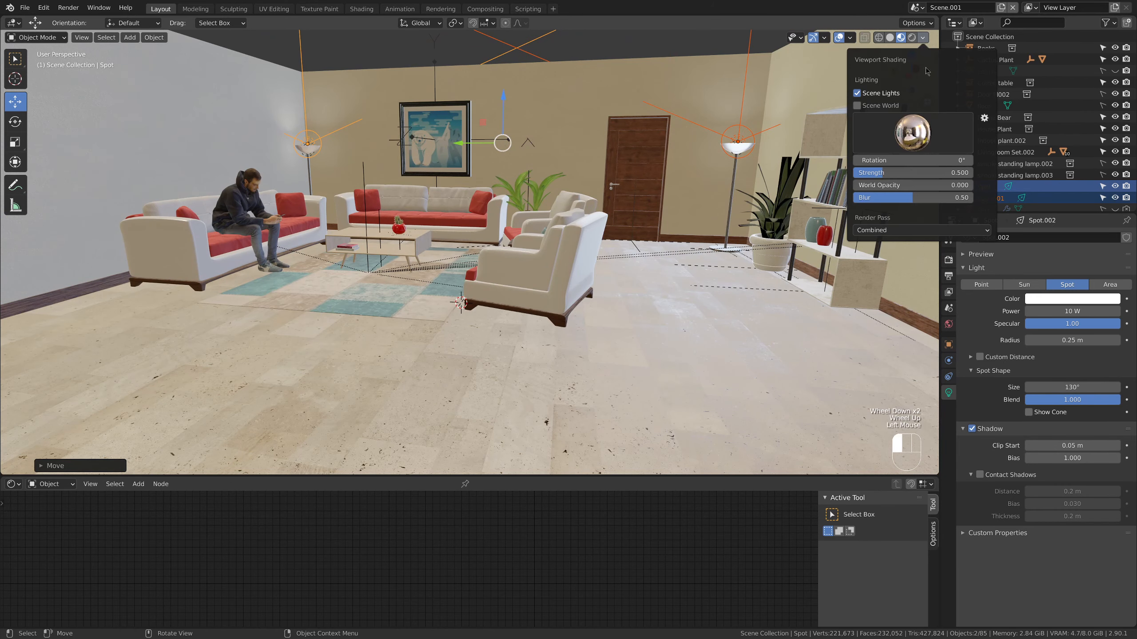
drag(879, 176, 850, 176)
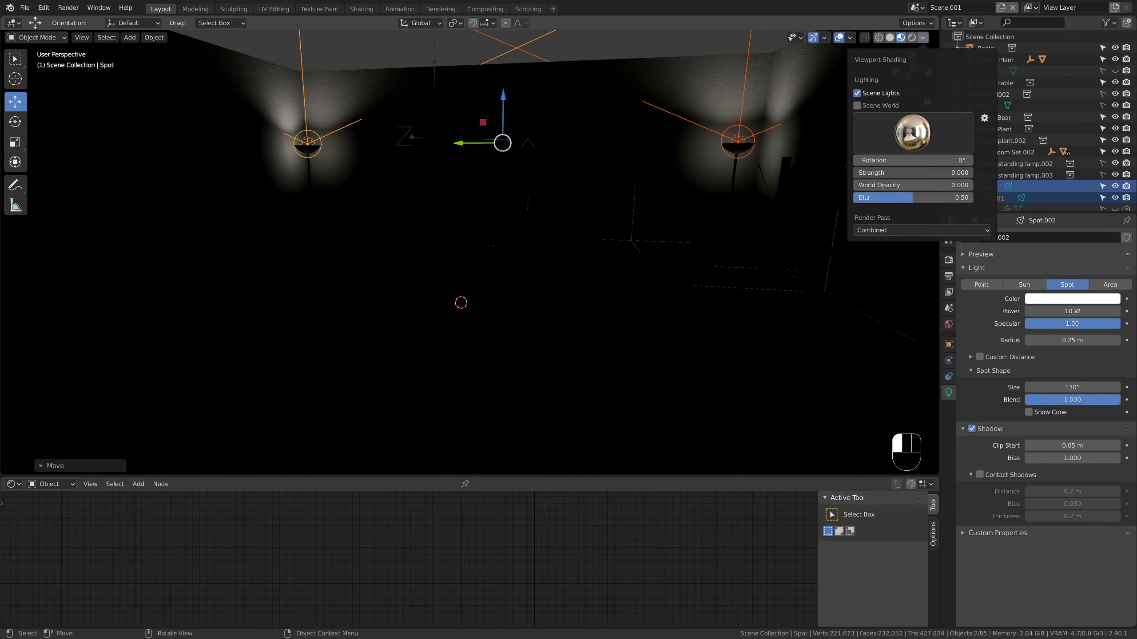
drag(851, 176, 884, 172)
click(885, 172)
text(.5)
key(Return)
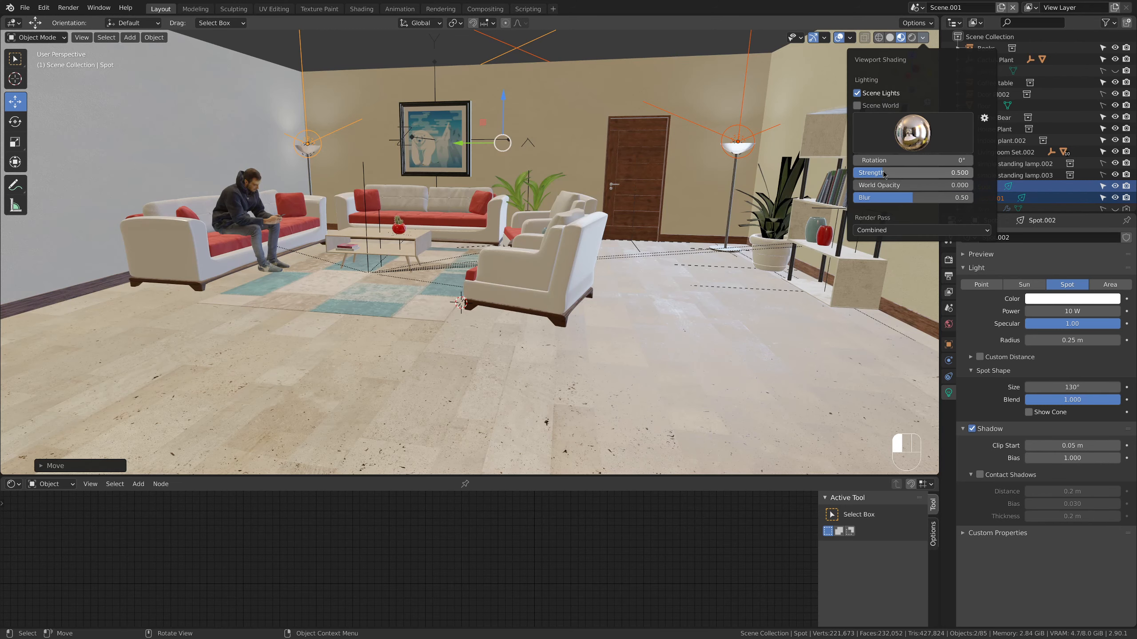
click(907, 134)
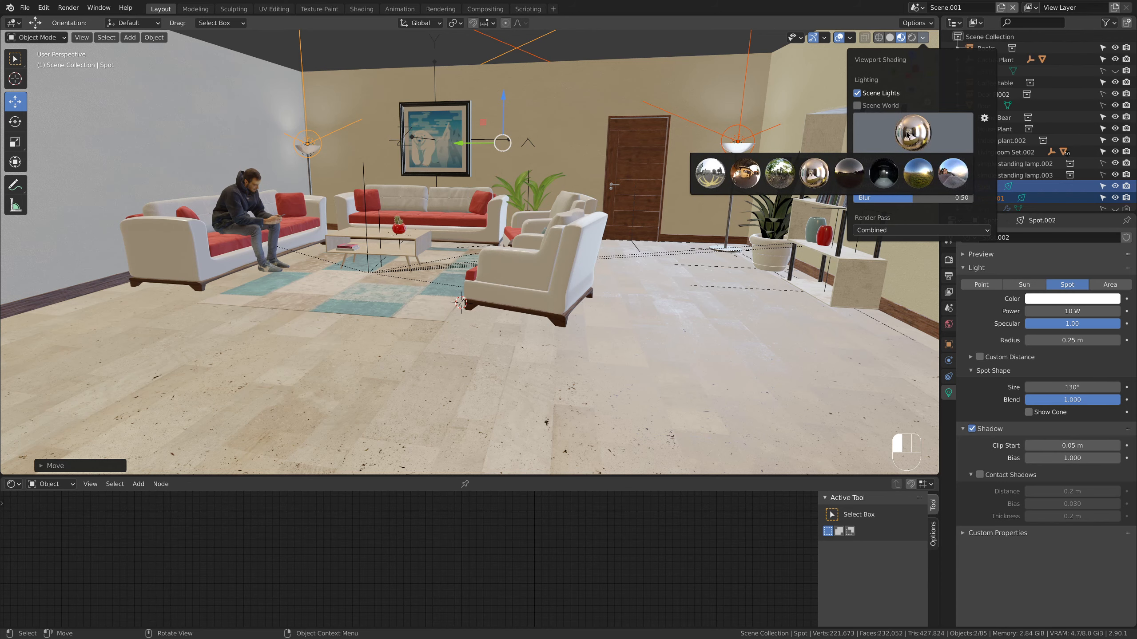
Add a camera, frame the furnished side of the room in the viewport, and show the ceiling again
scroll(560, 202, down, 1)
middle_drag(546, 202, 587, 209)
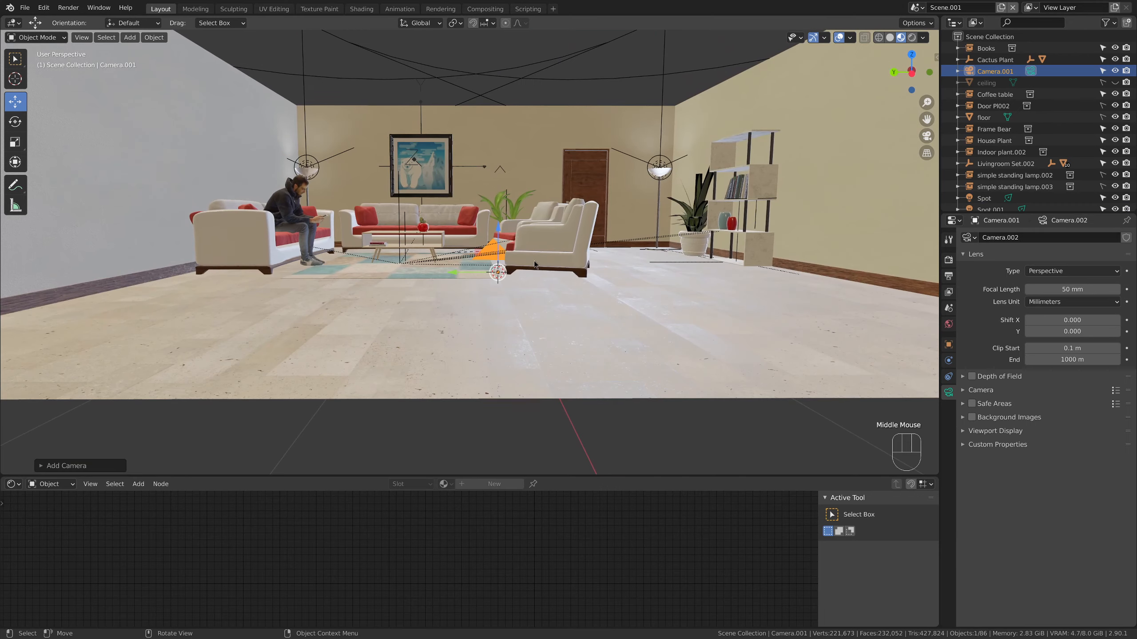
shift+middle_drag(560, 231, 555, 268)
middle_drag(555, 268, 555, 267)
scroll(556, 268, up, 3)
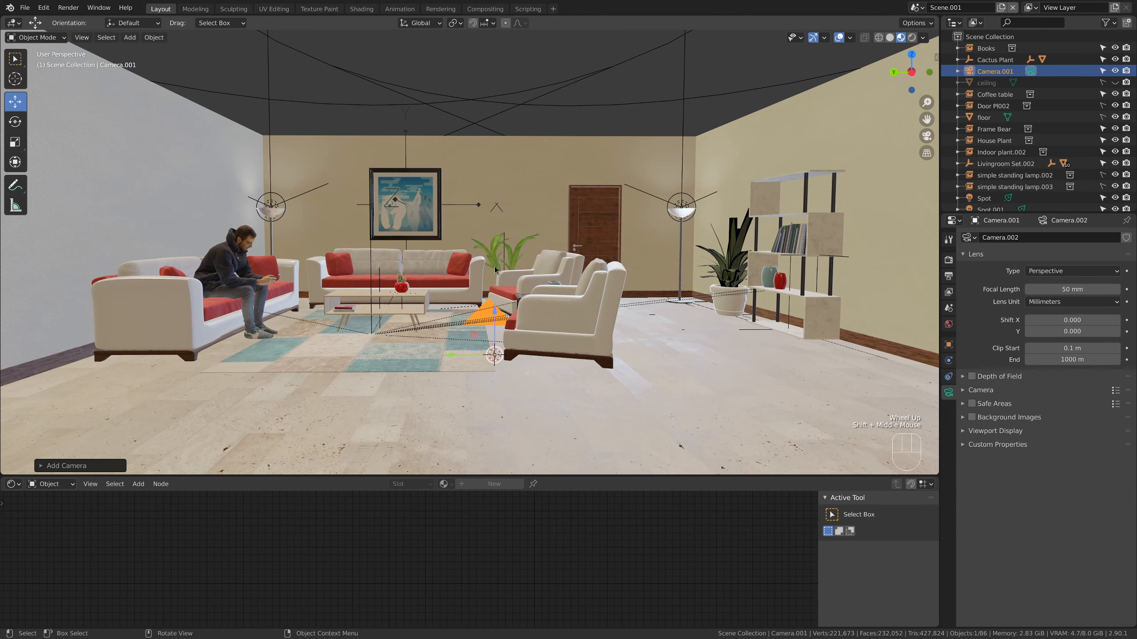
click(1115, 83)
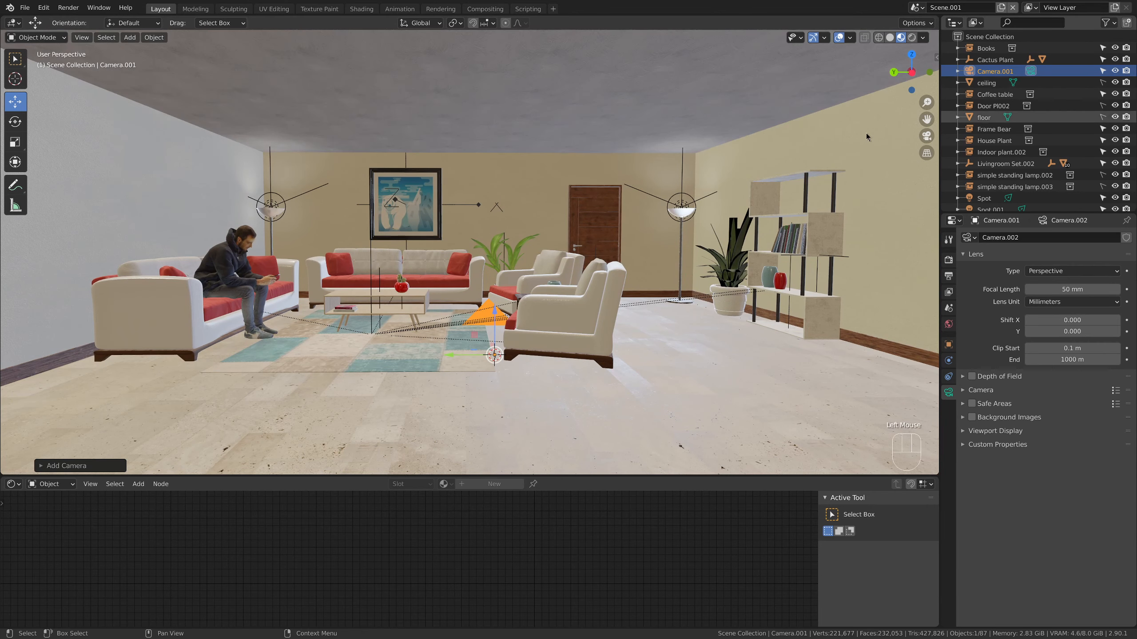
Align the active camera to the current view of the living room
click(81, 38)
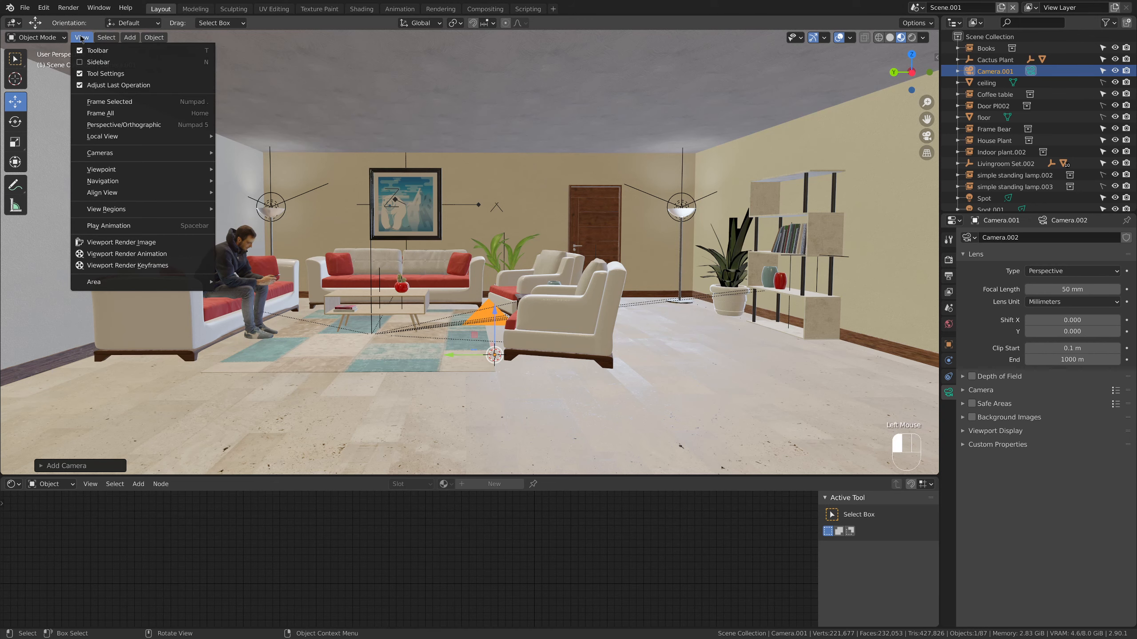
mouse_move(187, 193)
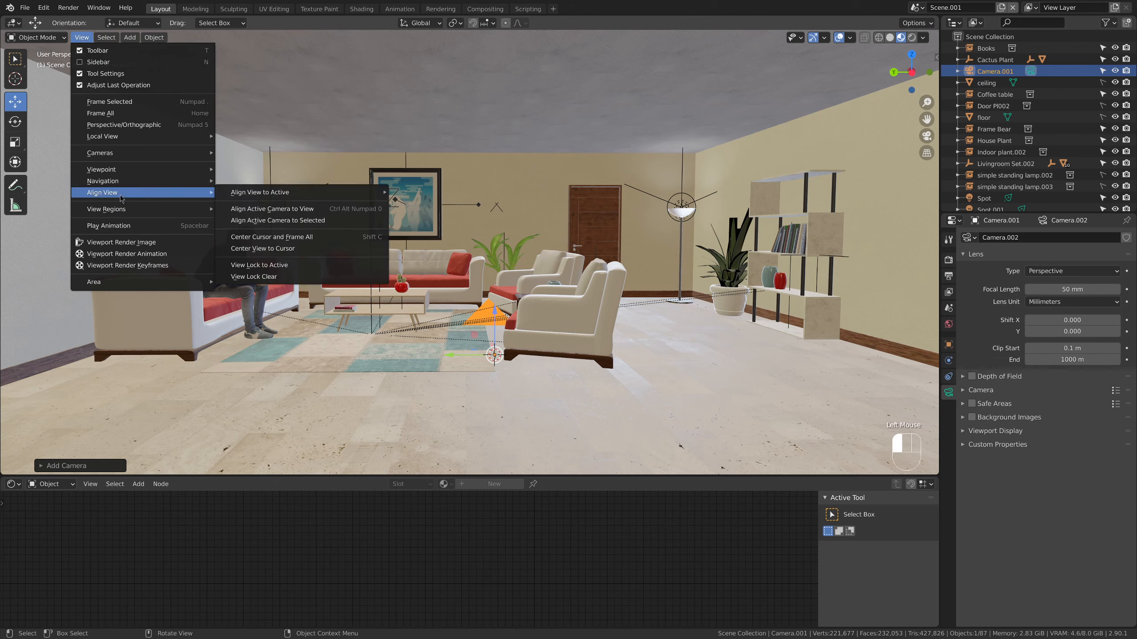
click(320, 210)
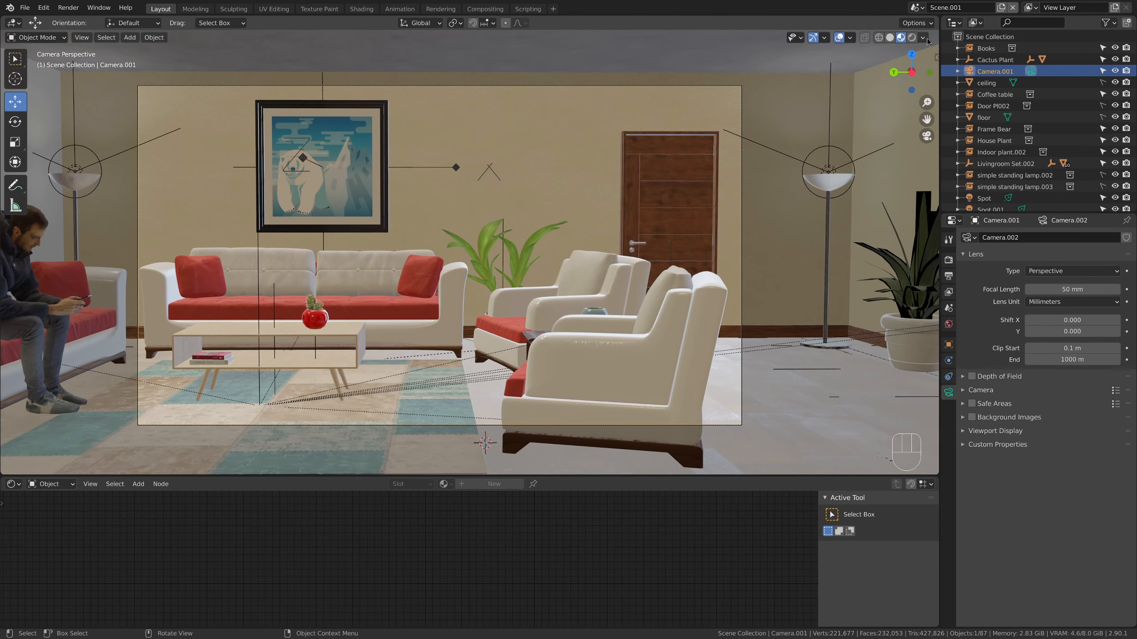
Show the view settings sidebar and set the camera's focal length to 25 mm after trying 35 mm
drag(935, 59, 792, 63)
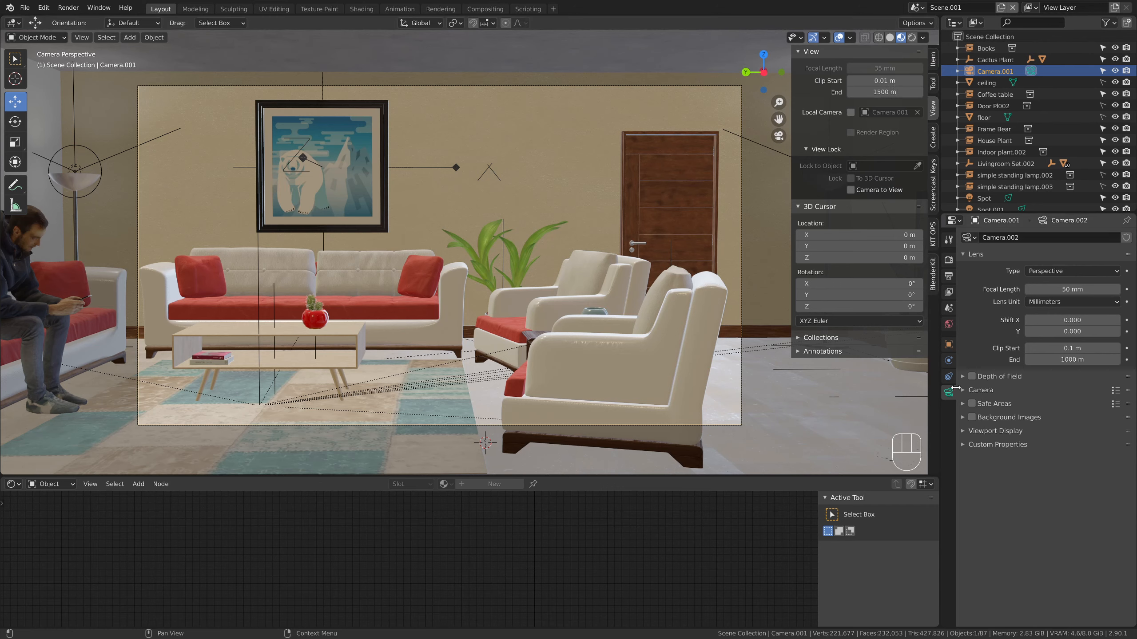
click(1078, 289)
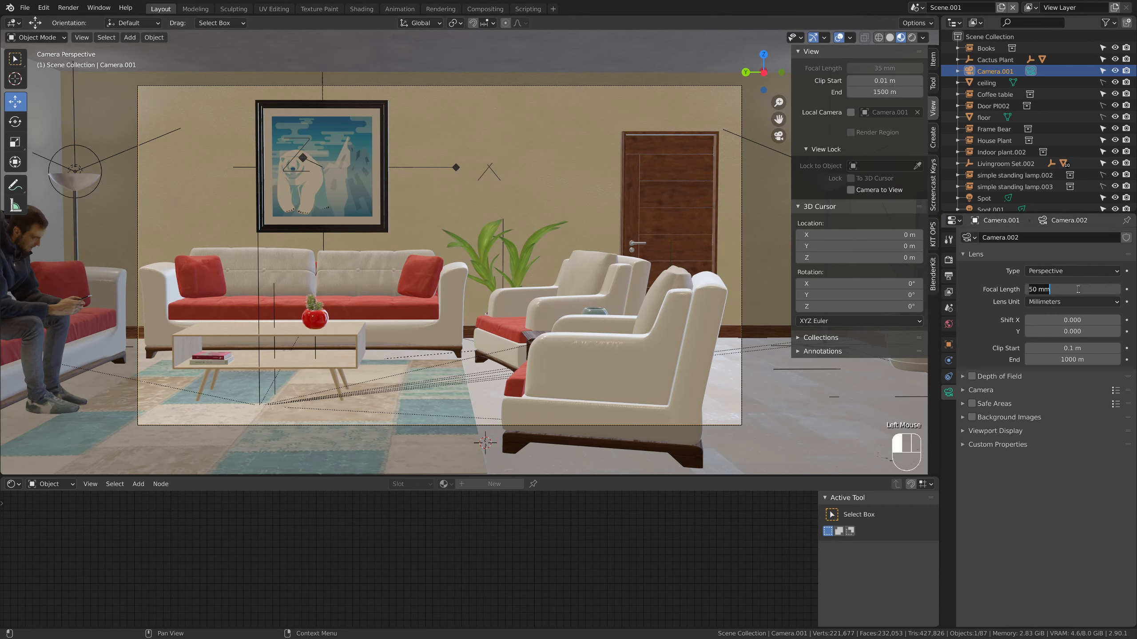
key(ctrl+a)
text(35)
key(Return)
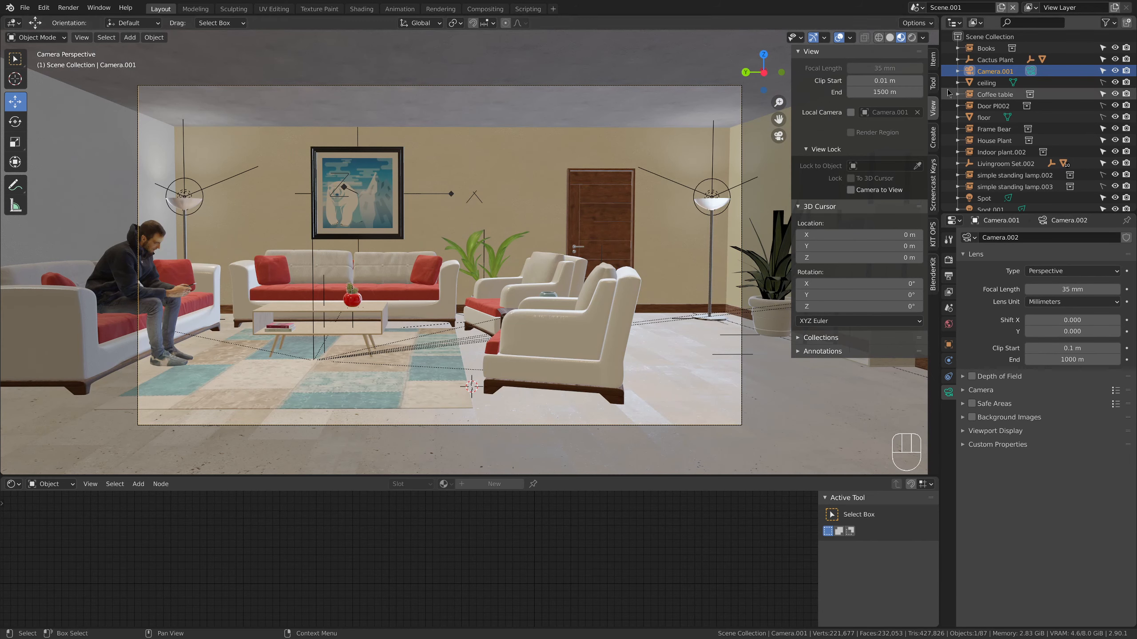
click(1064, 289)
text(25)
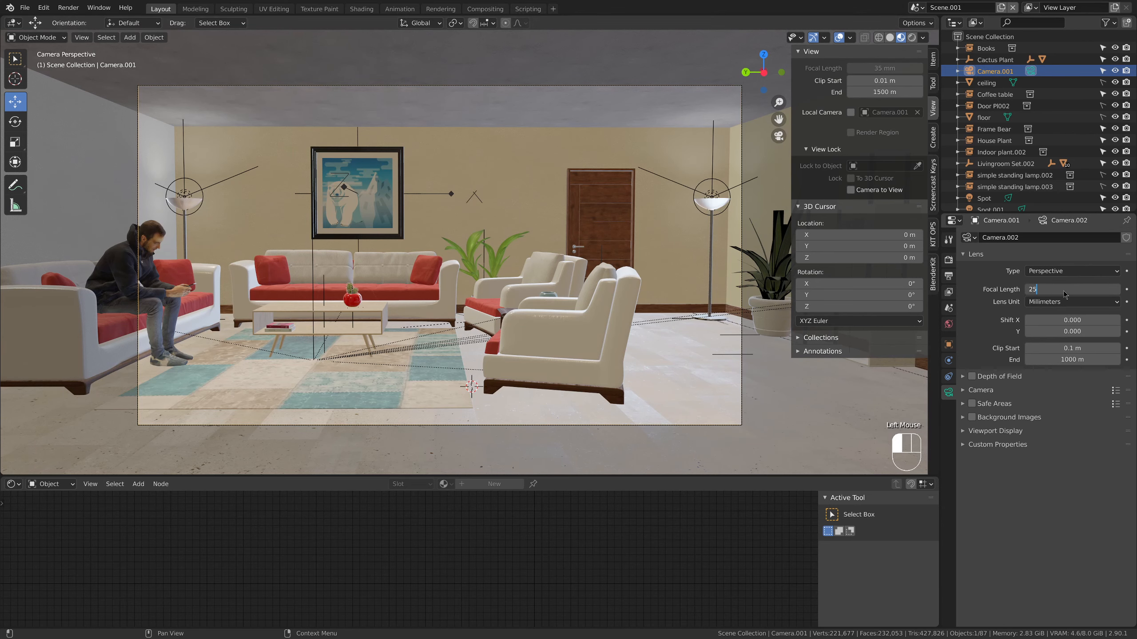
key(Return)
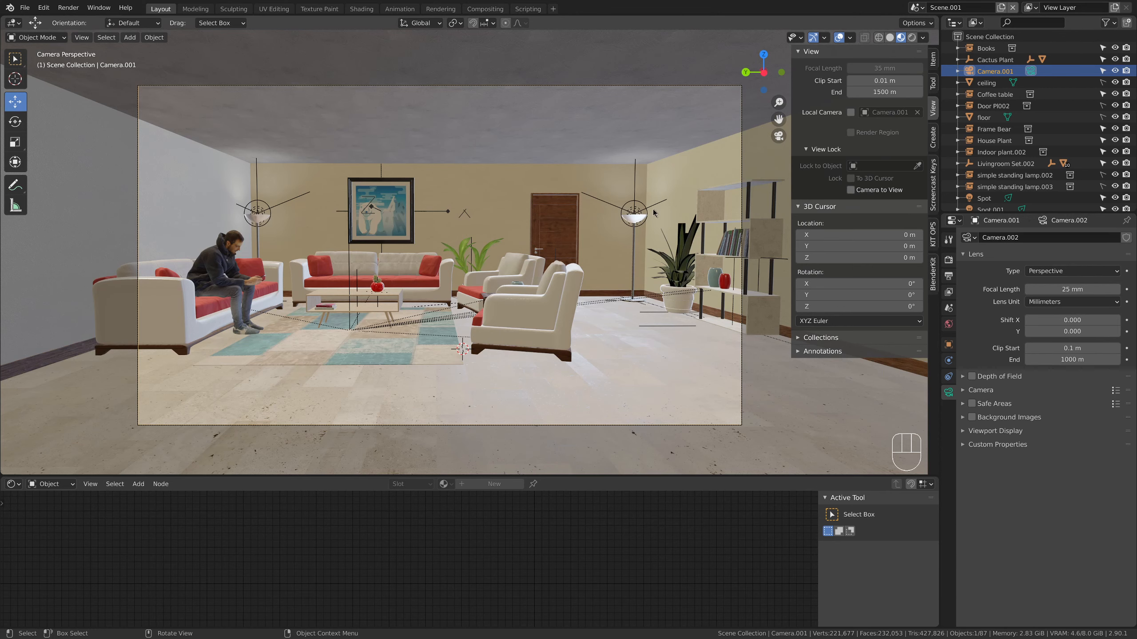
Straighten the camera by setting its rotation to X 90°, Y 0° and Z -90°
click(948, 344)
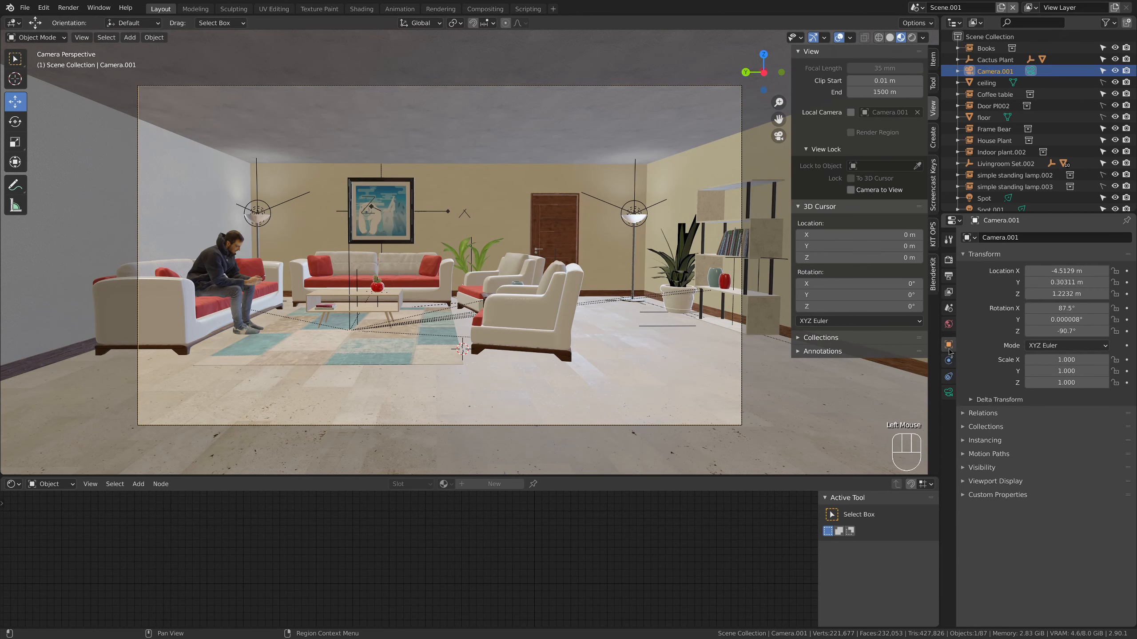
double_click(1079, 308)
text(90)
key(Return)
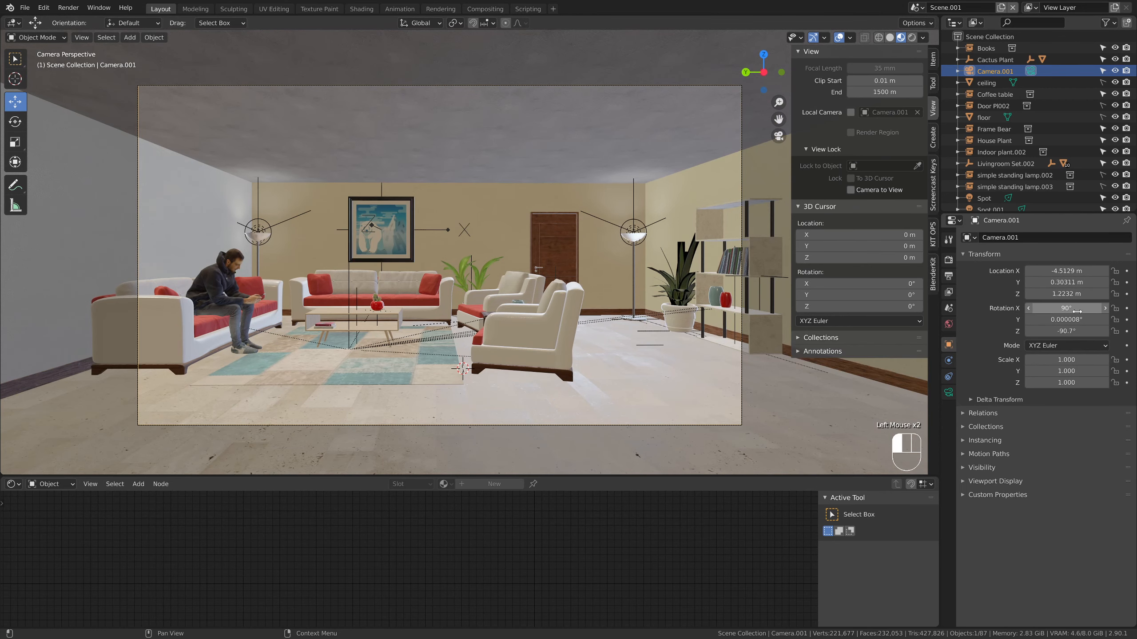
click(1076, 320)
text(0)
click(1068, 331)
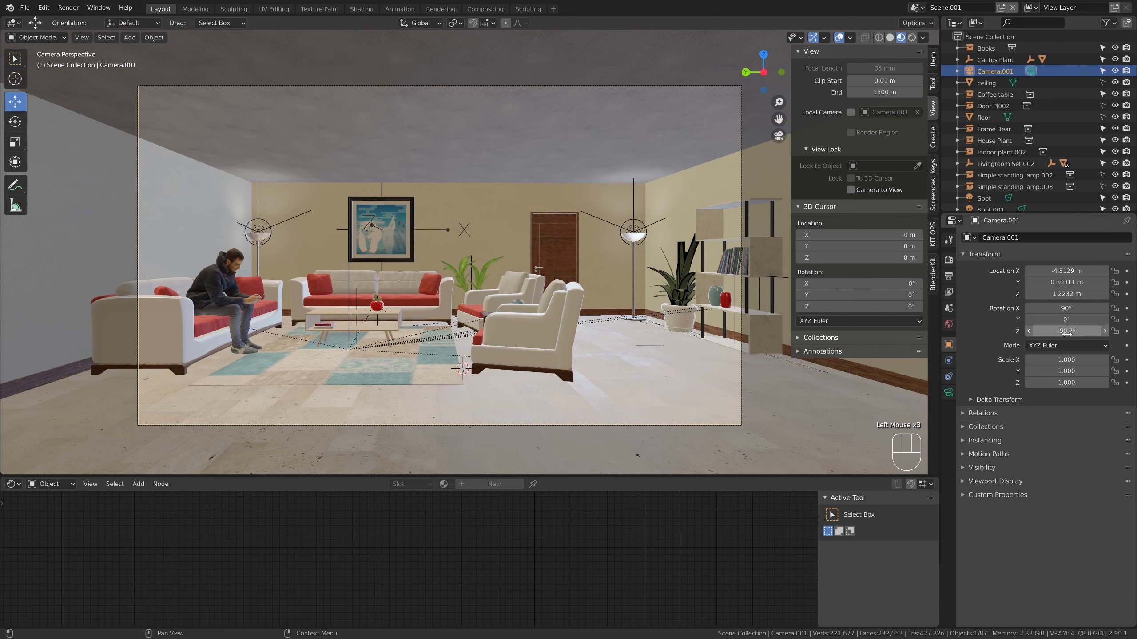
key(BackSpace)
text(-90)
key(Return)
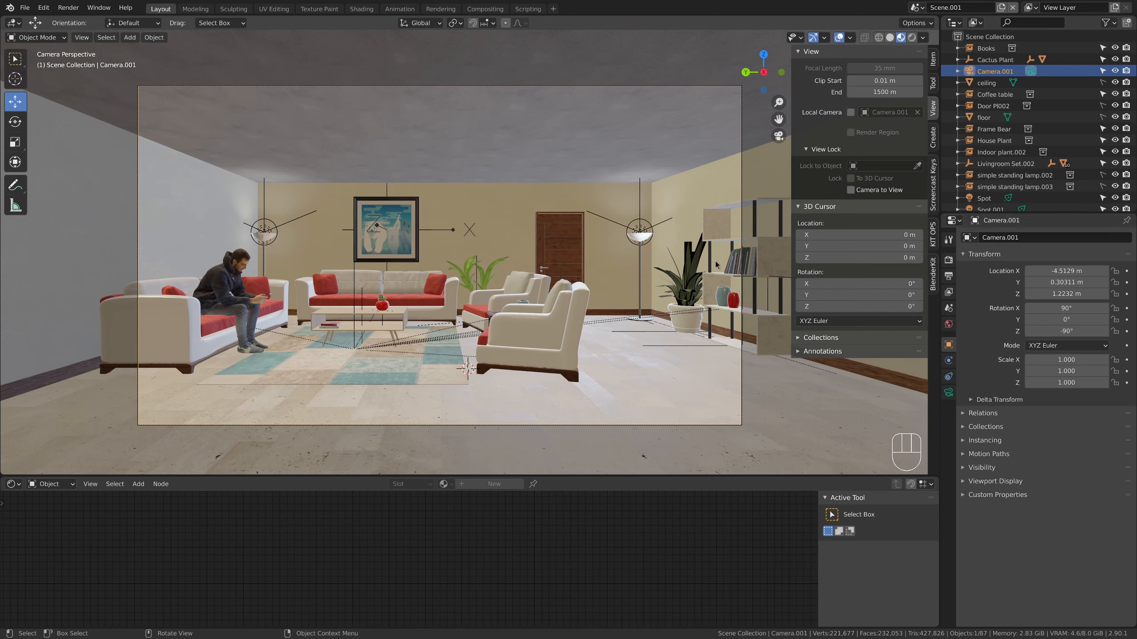
Lock the camera to the view and pull it back to about X -6.07 m, Y 0.64 m, Z 1.29 m
mouse_move(1067, 270)
mouse_down()
mouse_move(1029, 270)
mouse_move(1065, 270)
mouse_up()
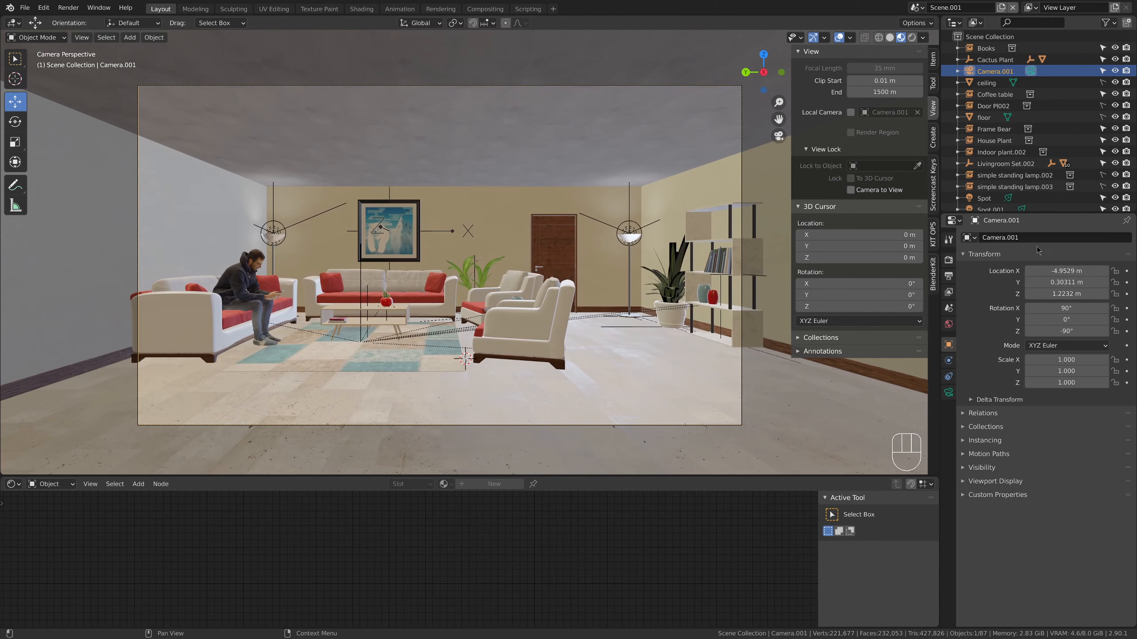
click(851, 190)
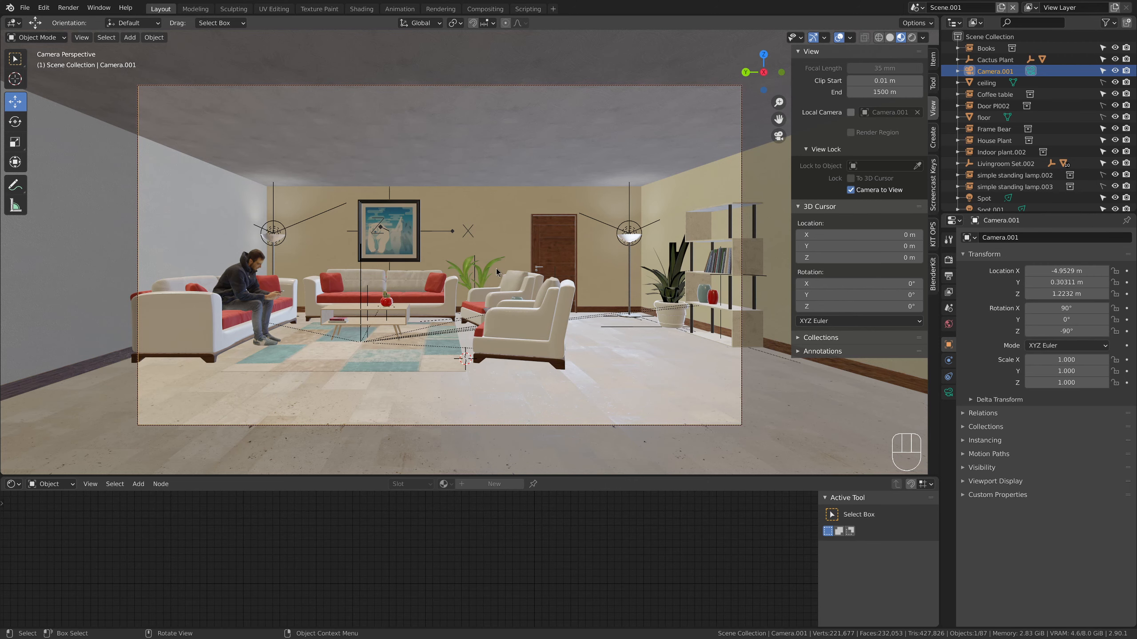
mouse_move(519, 273)
ctrl+middle_down()
mouse_move(514, 314)
mouse_move(517, 275)
mouse_move(523, 284)
mouse_move(459, 287)
mouse_move(519, 284)
ctrl+middle_up()
Level the repositioned camera again with rotation X 90°, Y 0° and Z -90°
click(1053, 308)
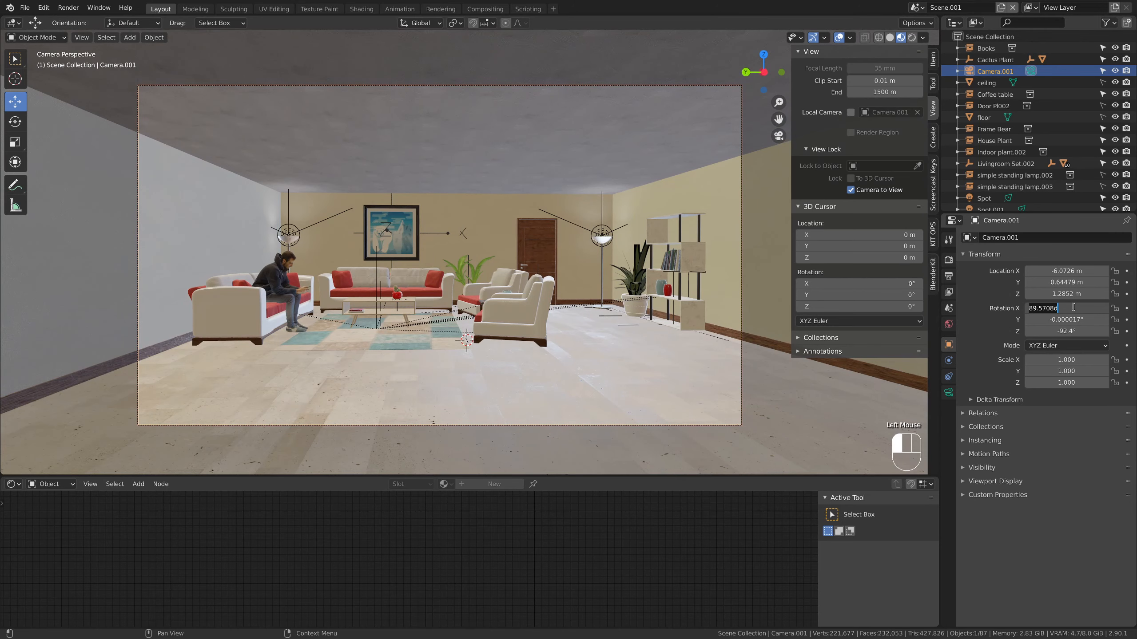
text(90)
key(Tab)
text(0)
key(Return)
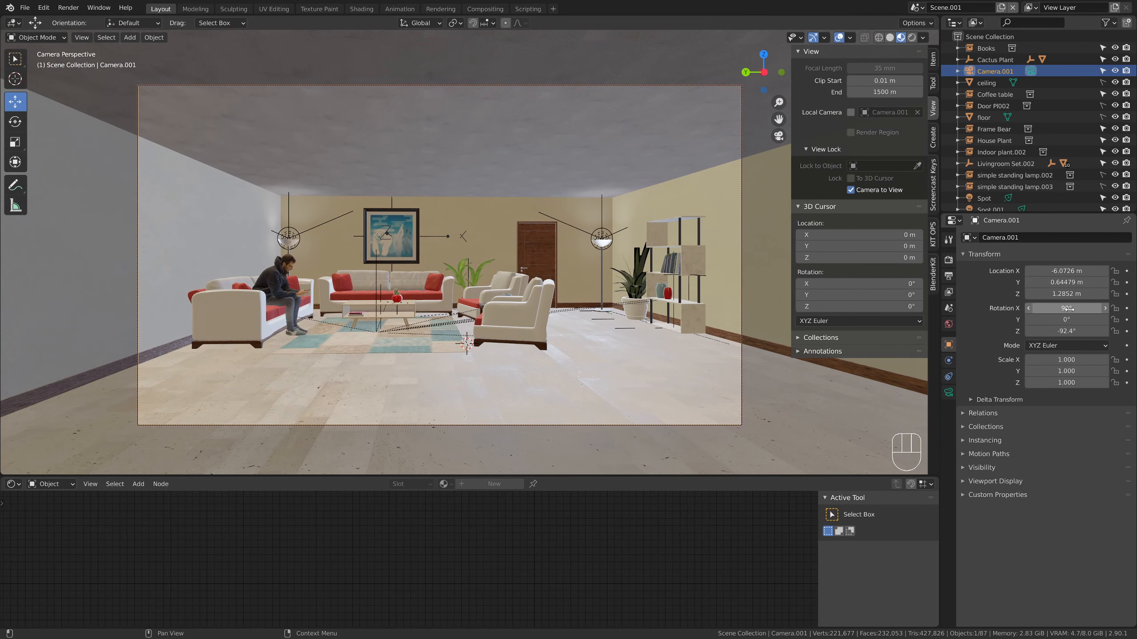
click(1069, 331)
text(-90)
key(Return)
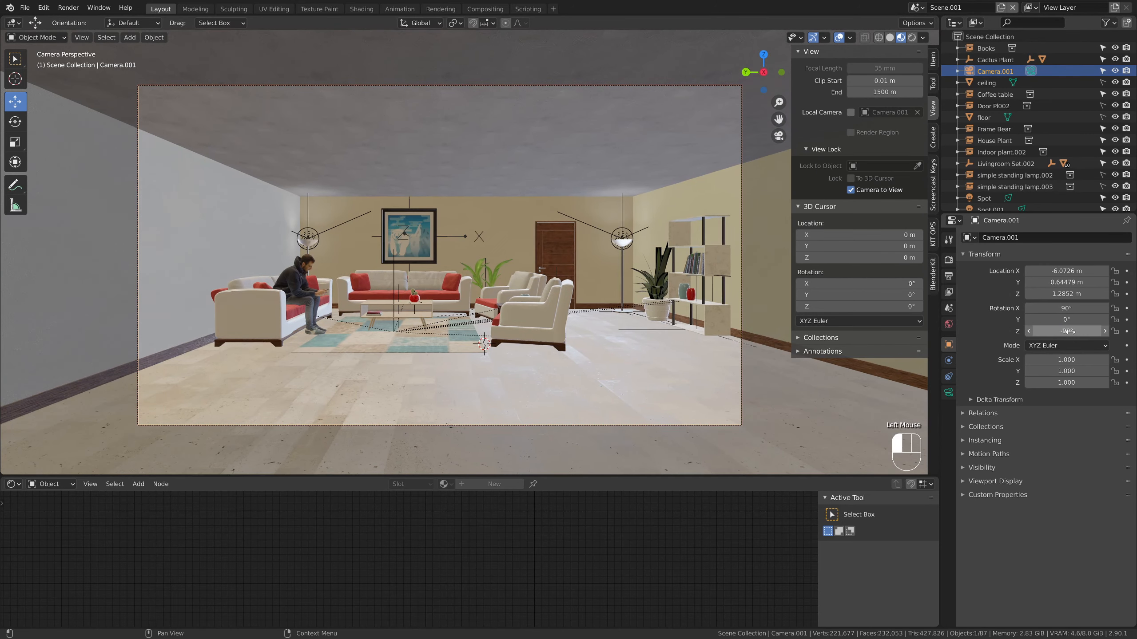
Lock the camera's rotation on all three axes and shift it to about X -5.97 m, Y 0.30 m, Z 1.01 m
click(1115, 308)
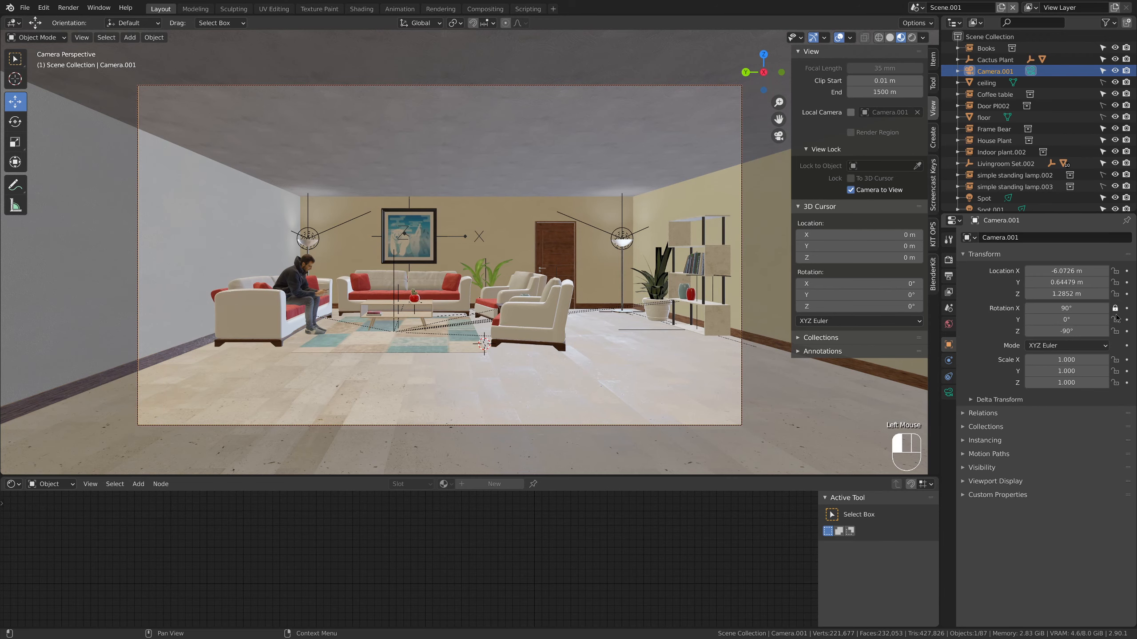
click(1115, 320)
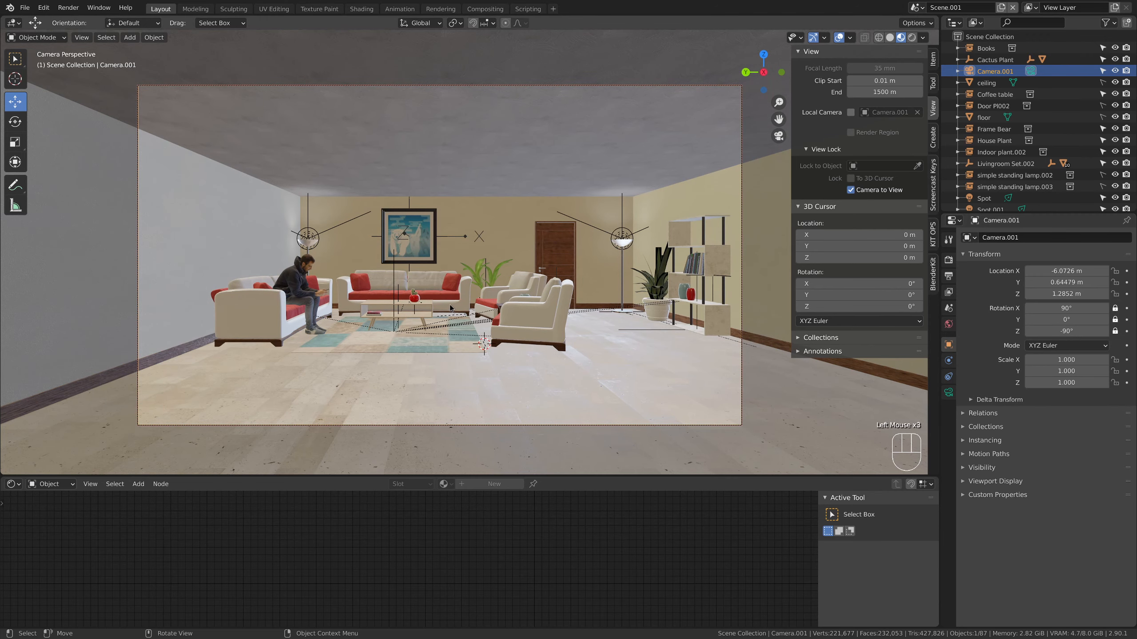
mouse_move(449, 304)
middle_down()
mouse_move(465, 299)
mouse_move(435, 318)
mouse_move(464, 304)
mouse_move(450, 305)
middle_up()
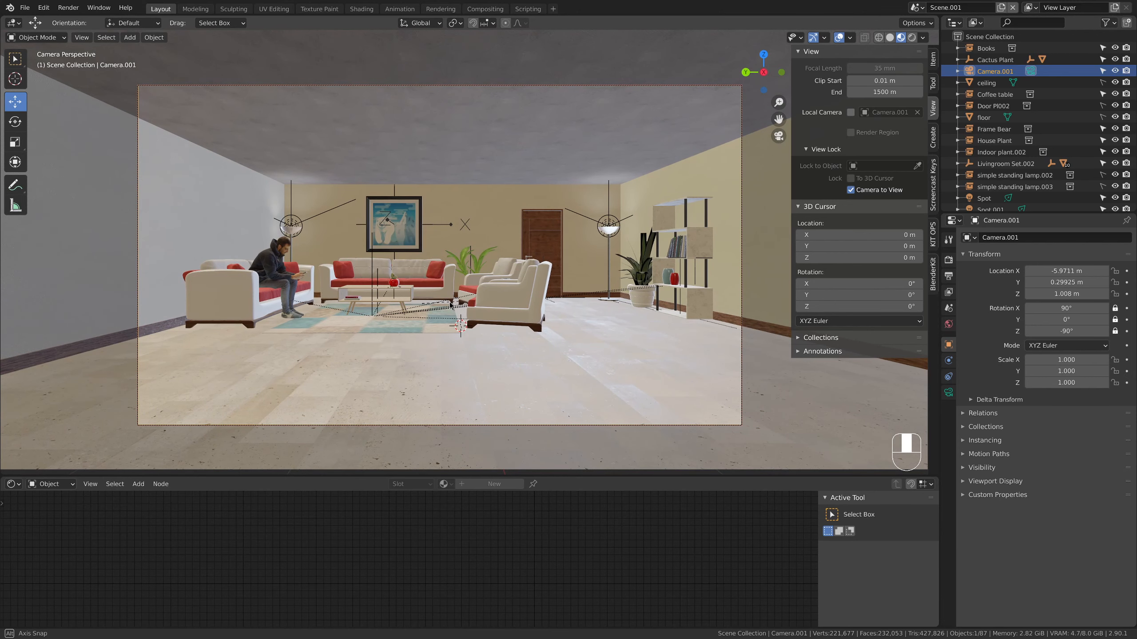
scroll(447, 302, down, 1)
scroll(447, 302, up, 1)
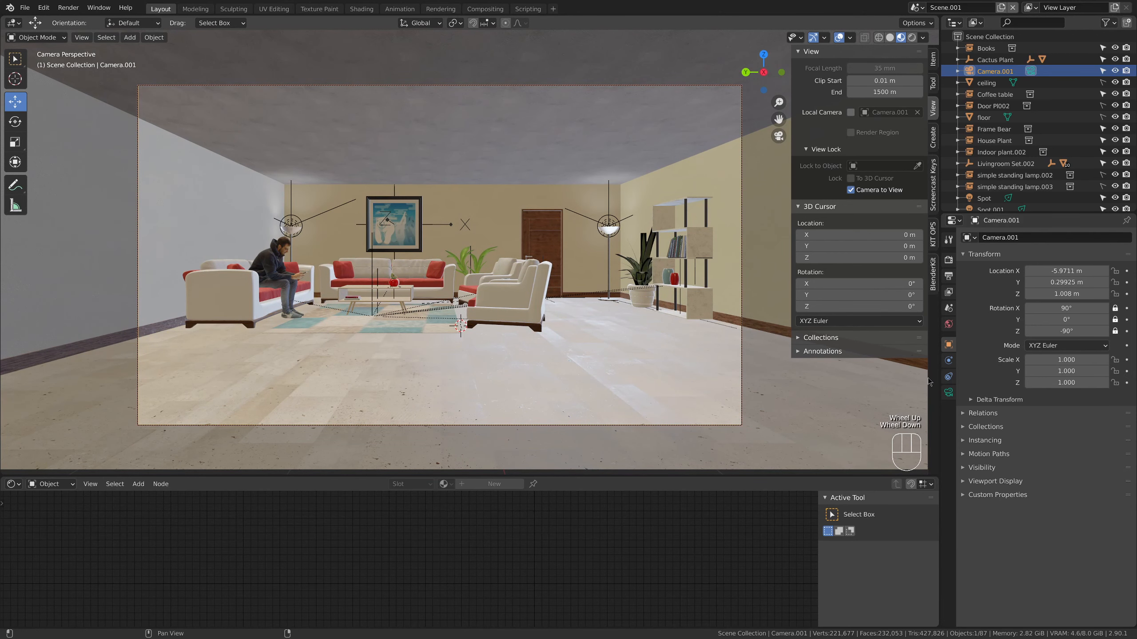
Hide the viewport overlays and preview the room in rendered shading with nothing selected
click(840, 37)
click(839, 38)
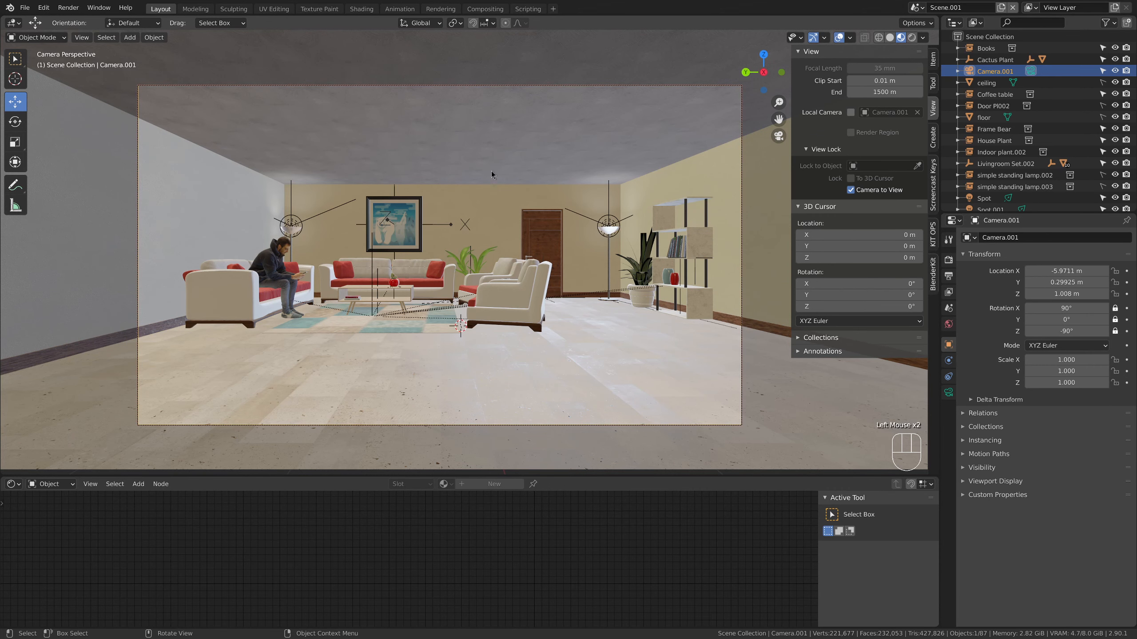
click(840, 38)
click(537, 268)
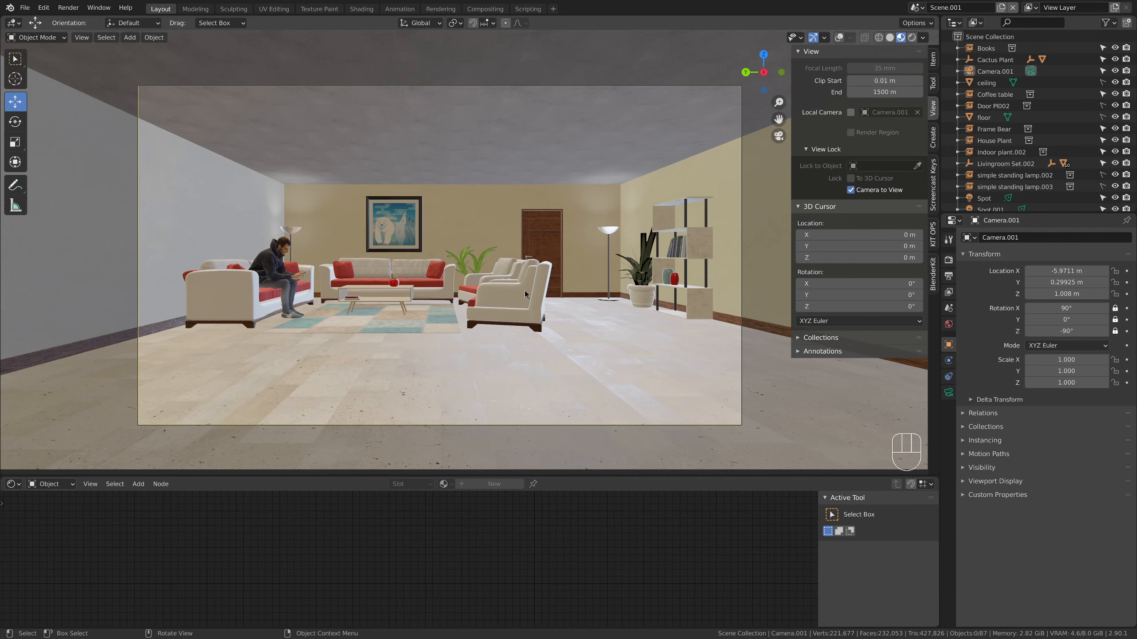
click(912, 38)
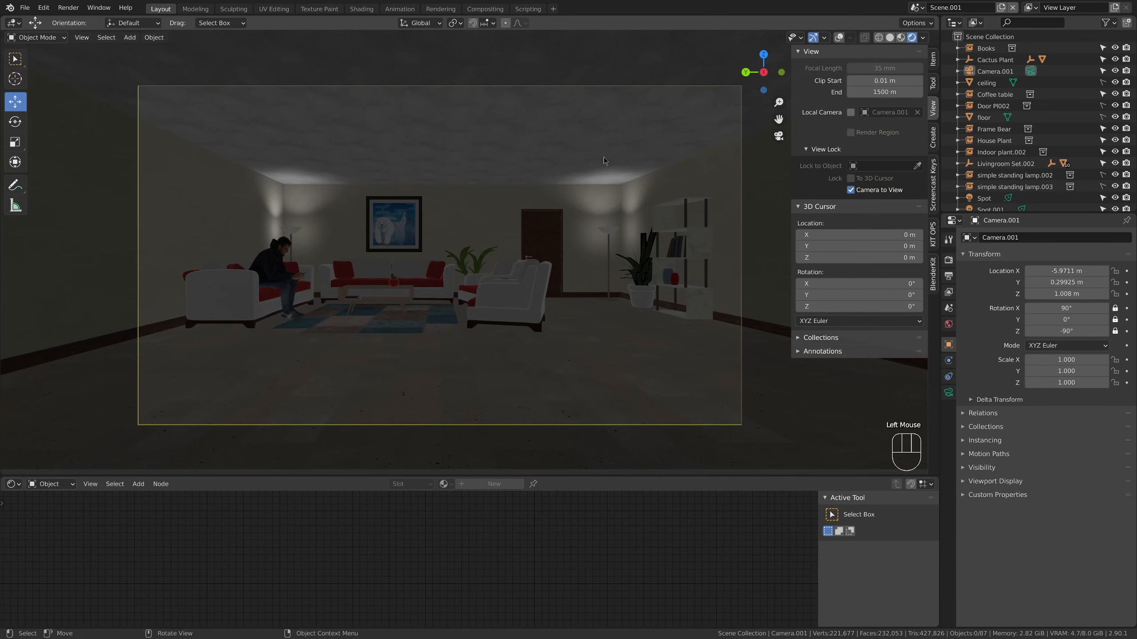
Create a new world with background strength 0 to check the lamp light alone, and unlink that world again
click(947, 323)
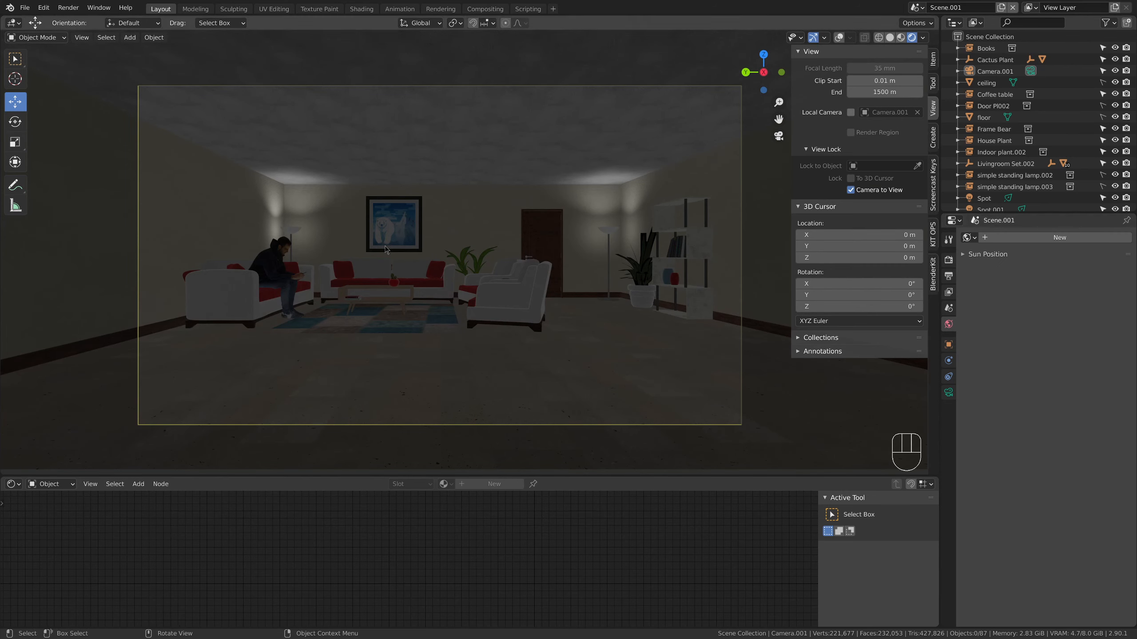
click(1059, 237)
click(1077, 325)
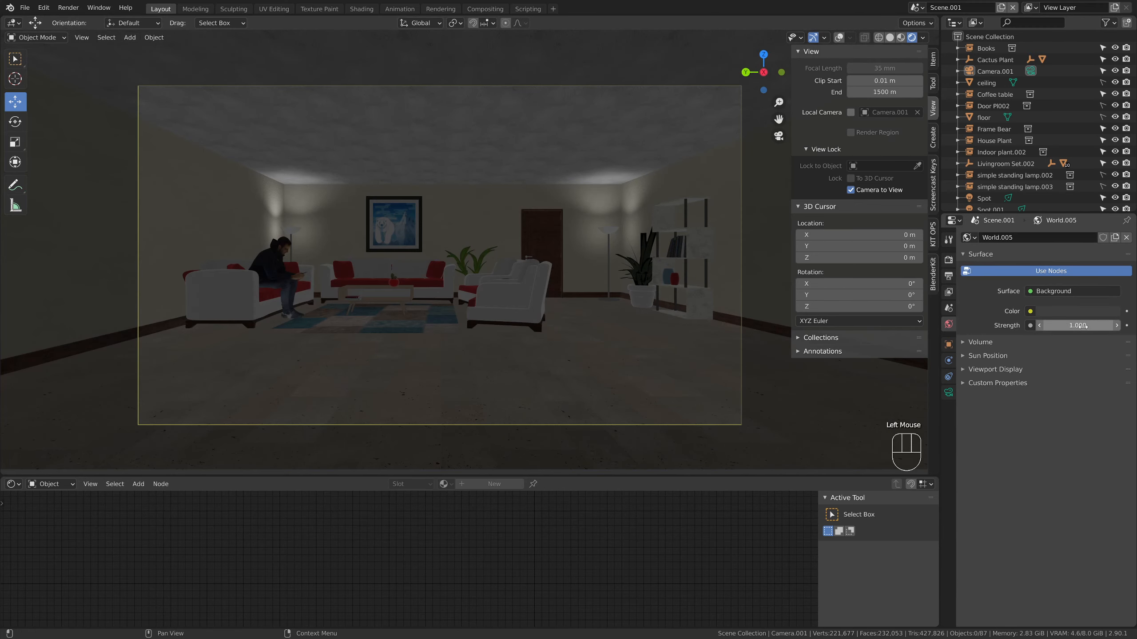
text(0)
key(Return)
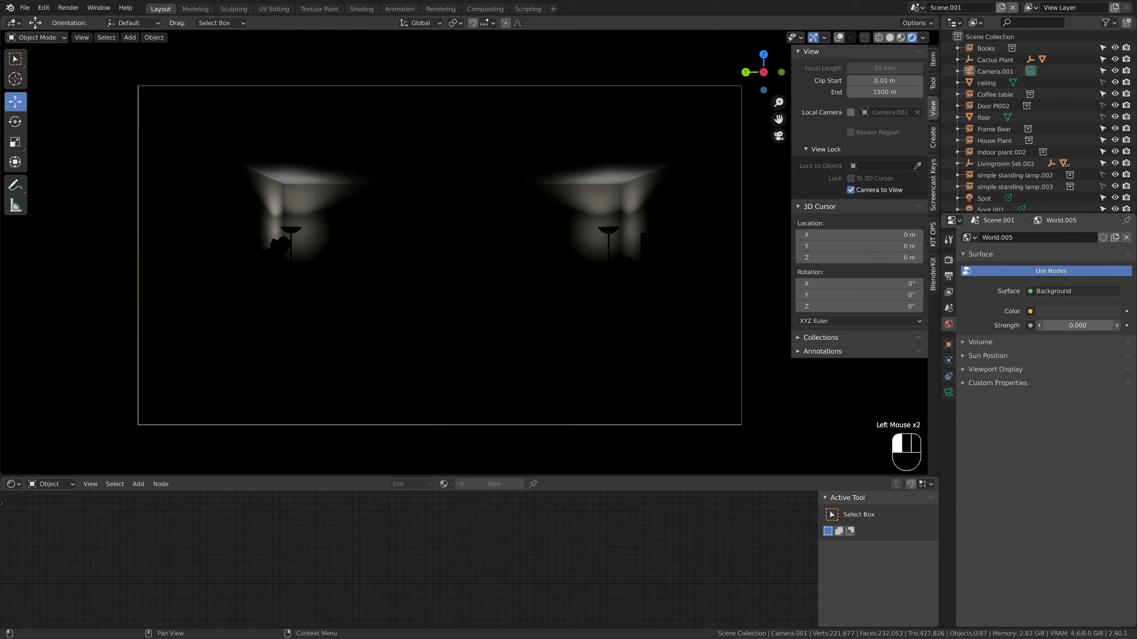
mouse_move(1078, 325)
mouse_down()
mouse_move(1101, 325)
mouse_move(1075, 325)
mouse_move(1083, 316)
mouse_up()
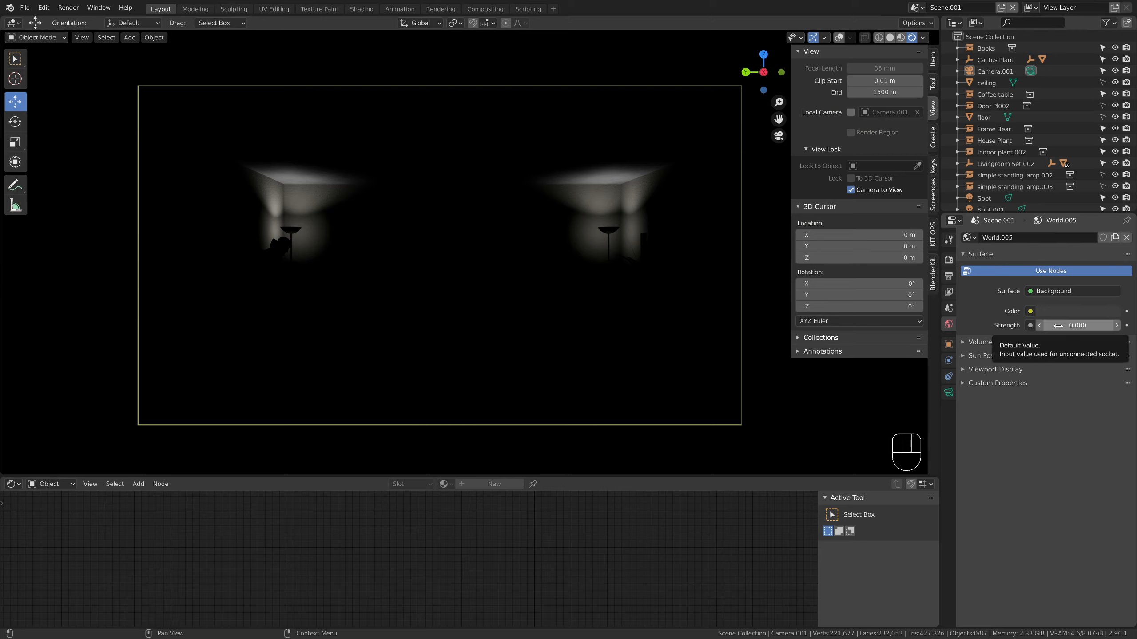
click(1127, 240)
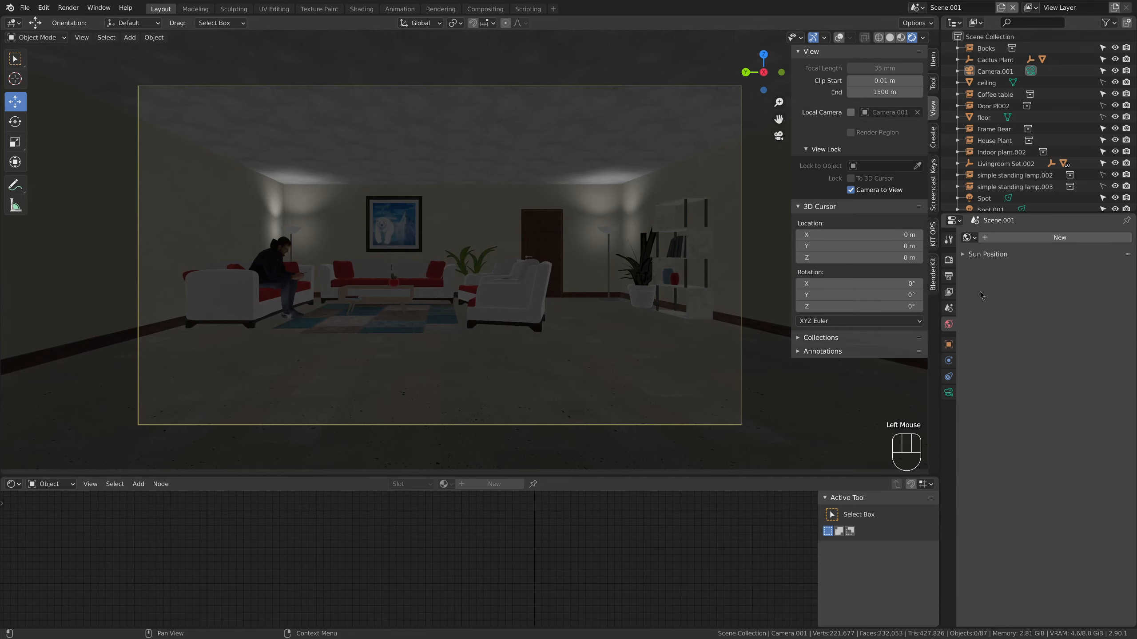
Return the viewport to material preview shading and set the render engine to Cycles
click(949, 260)
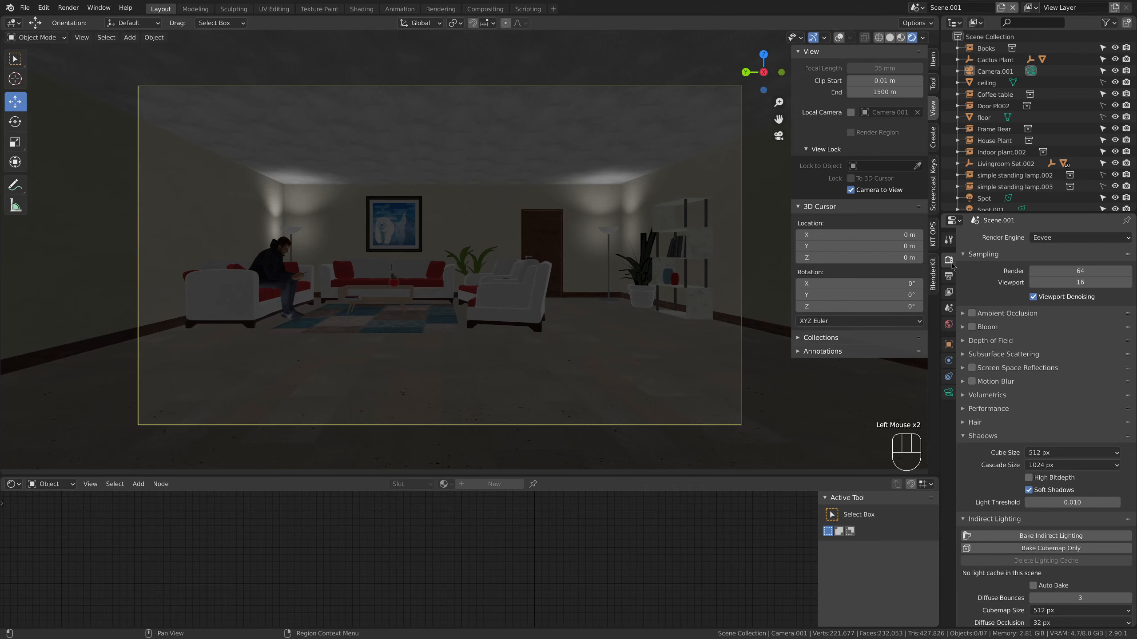
click(1076, 238)
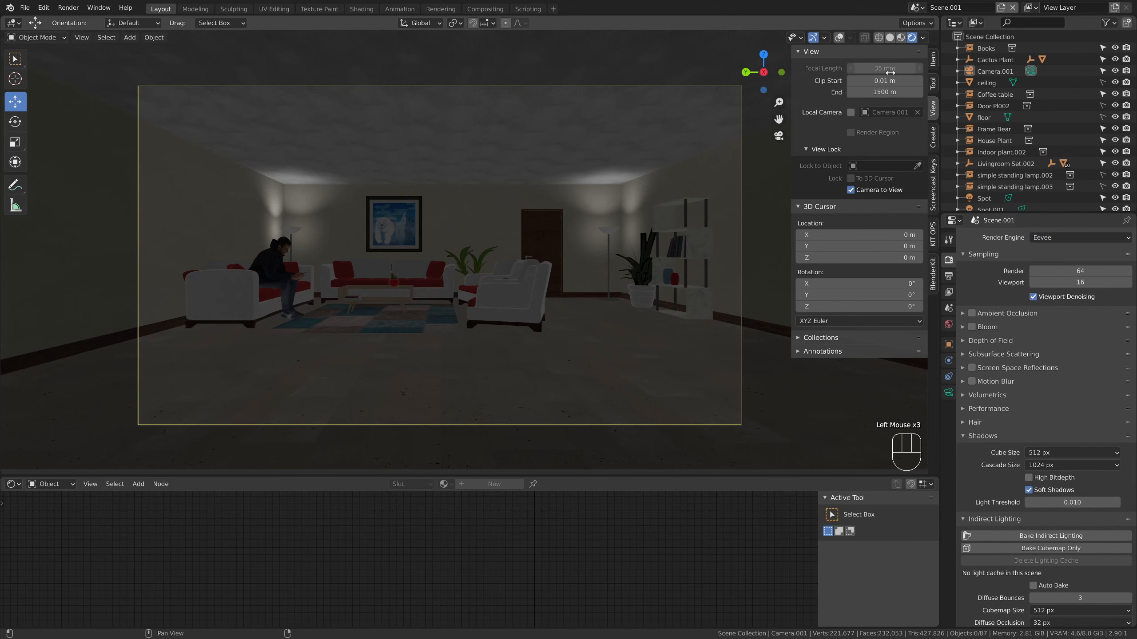
click(900, 37)
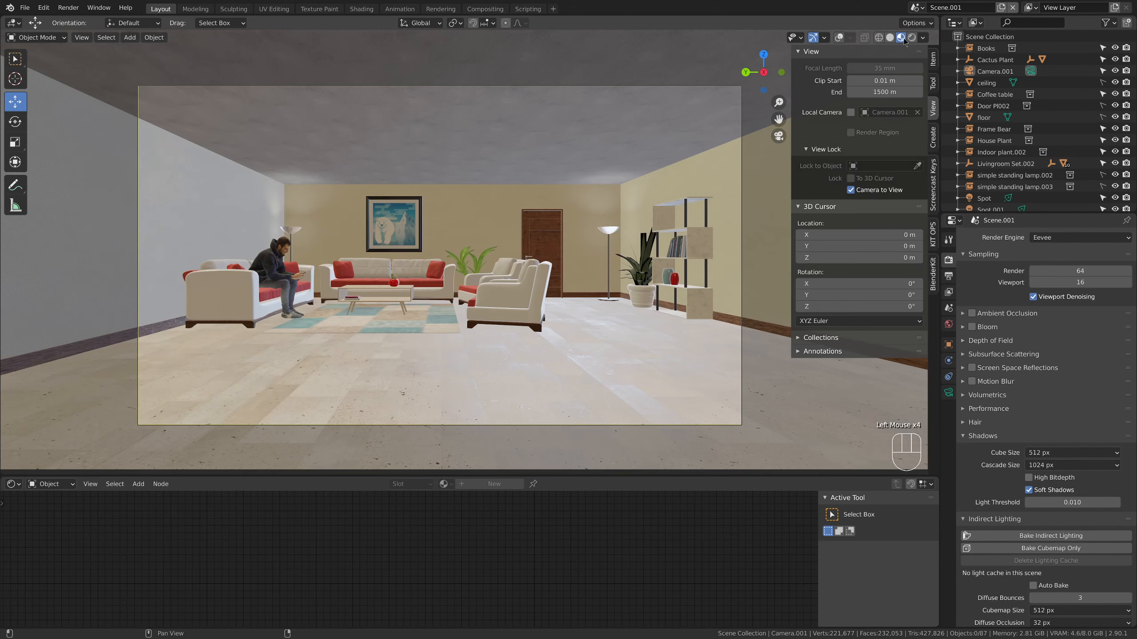
click(1080, 237)
click(1065, 262)
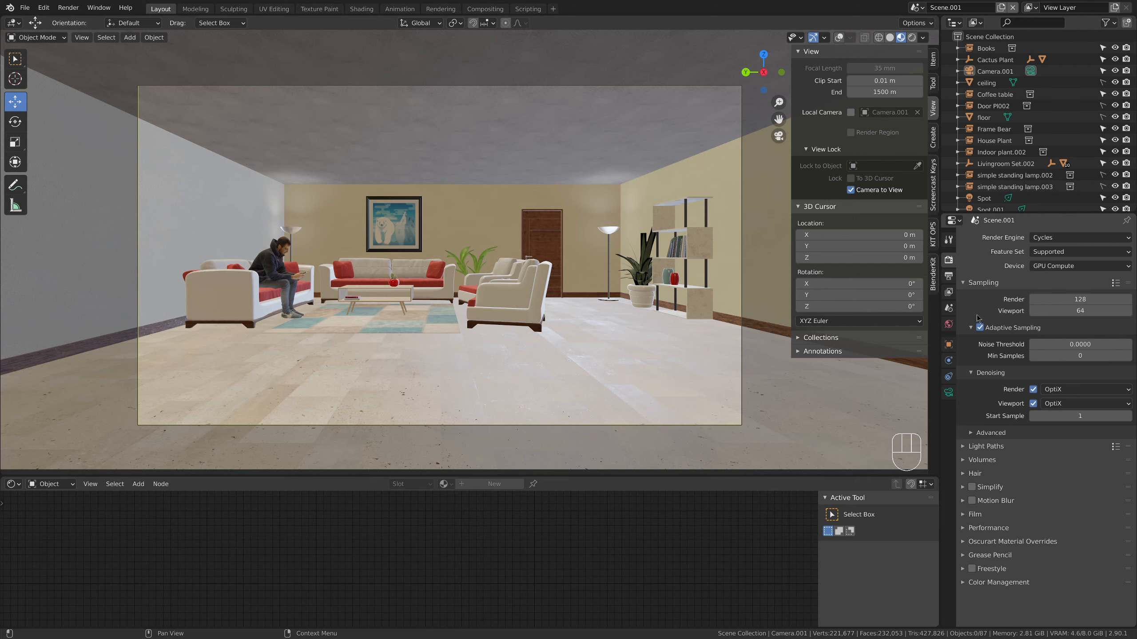
Review the Cycles sampling settings and the available render denoisers
click(1075, 311)
click(1061, 322)
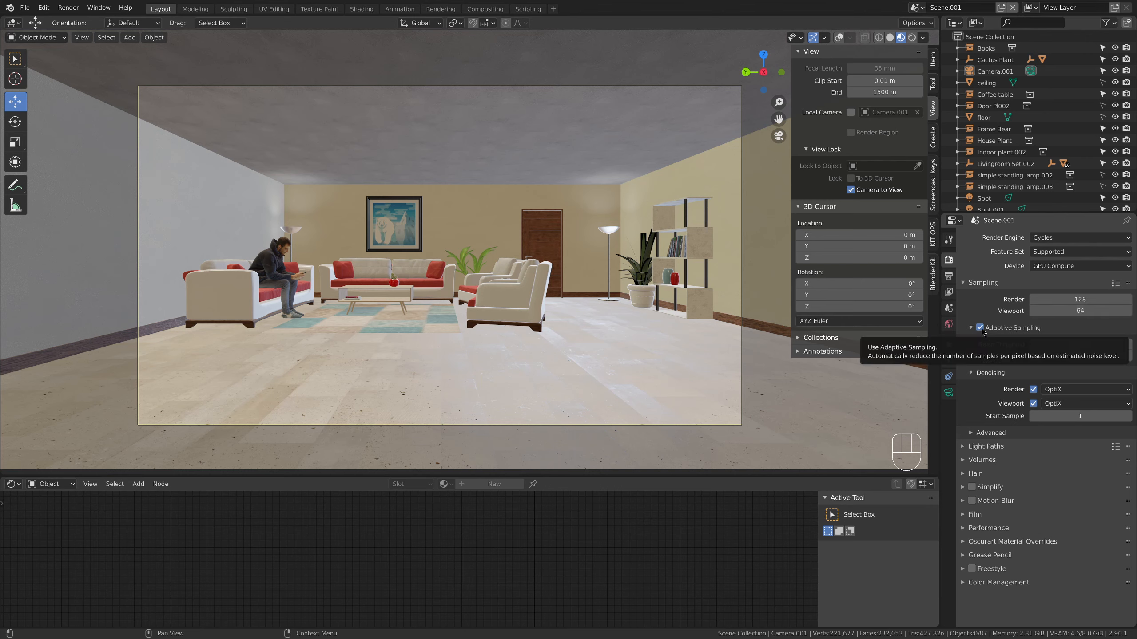
click(1074, 390)
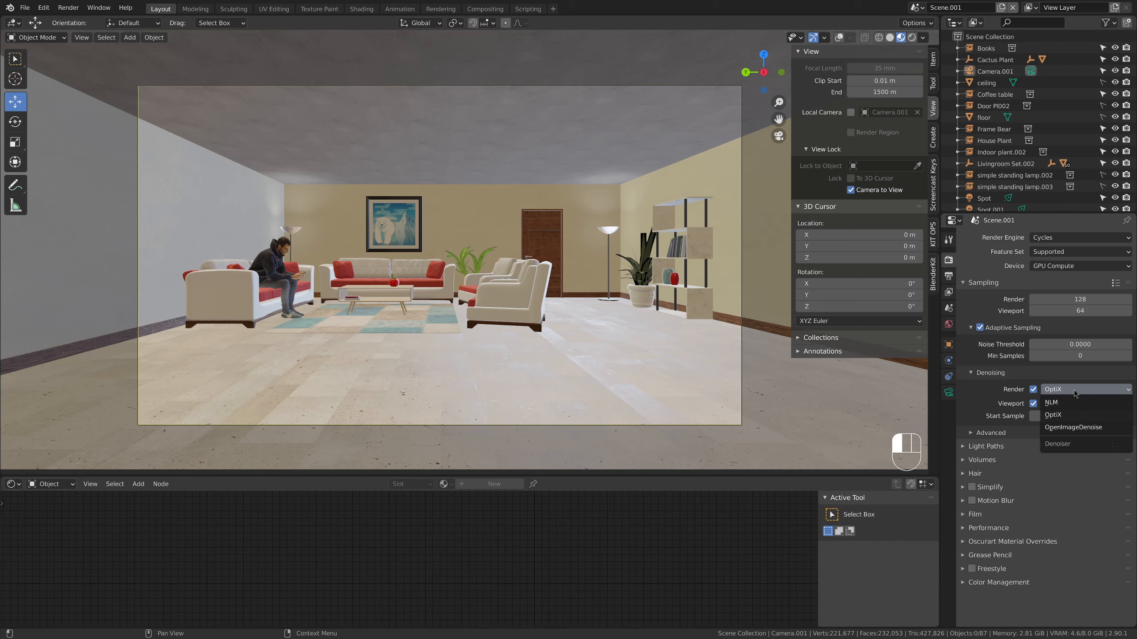
click(1074, 392)
click(1066, 391)
click(980, 408)
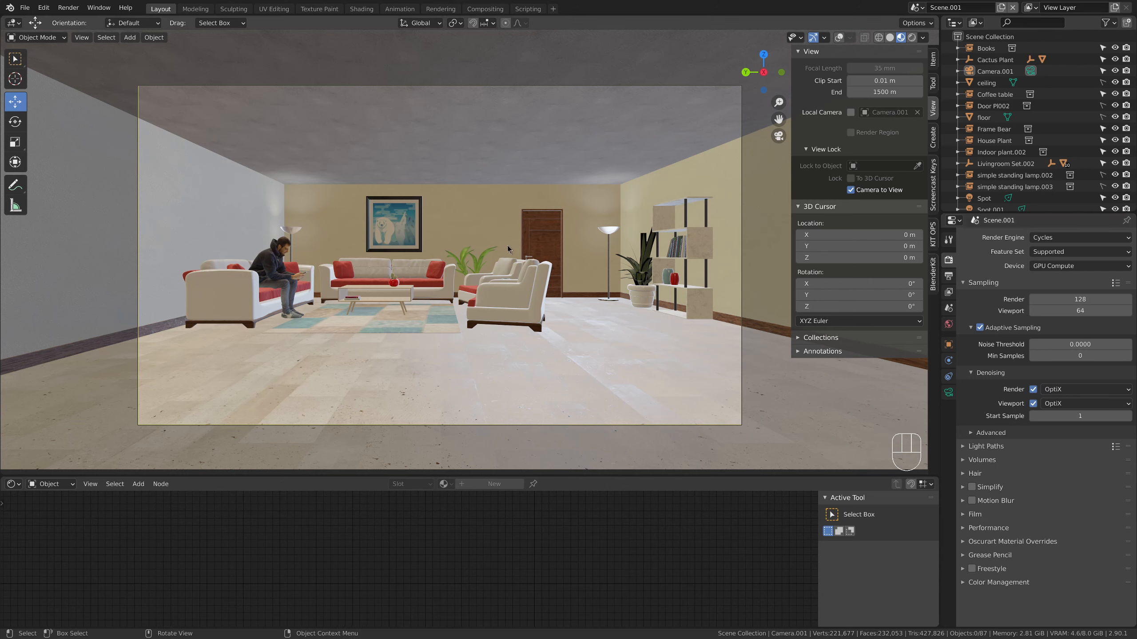
Nudge the camera slightly sideways to adjust the framing of the room
shift+middle_drag(507, 246, 515, 253)
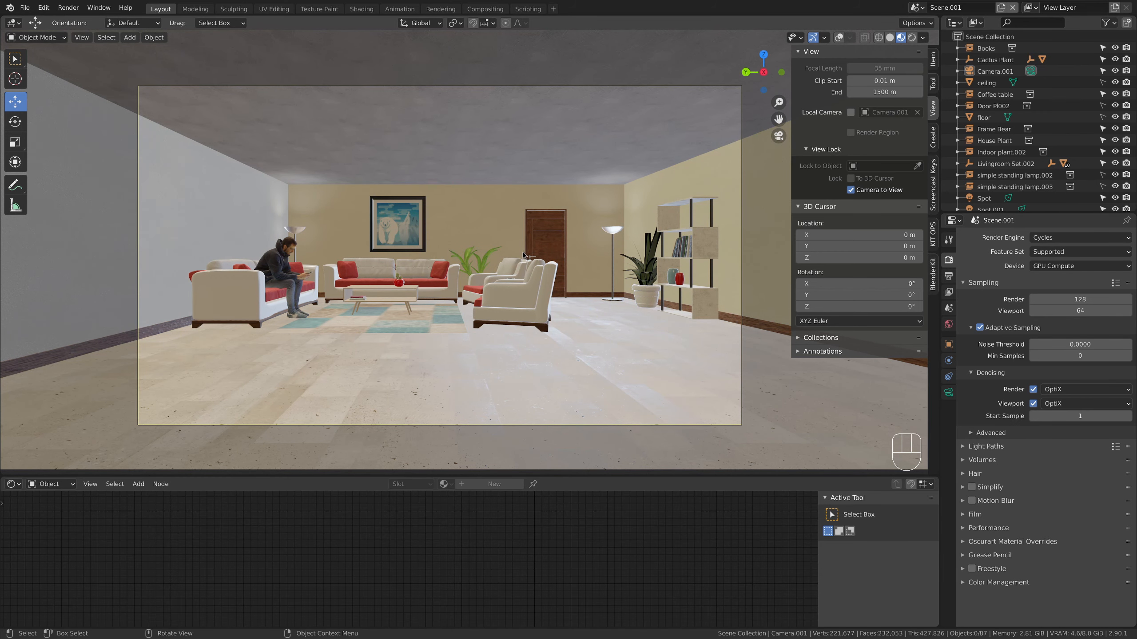
Switch the viewport to rendered shading and hide both spot lights and both simple standing lamps
click(912, 38)
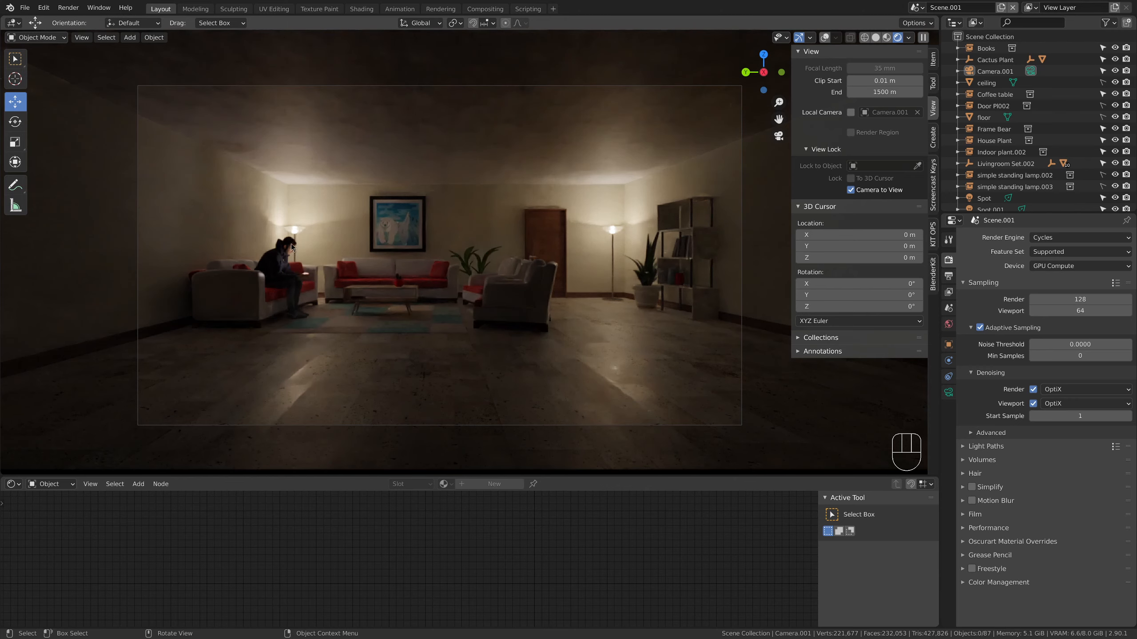
scroll(1074, 134, down, 8)
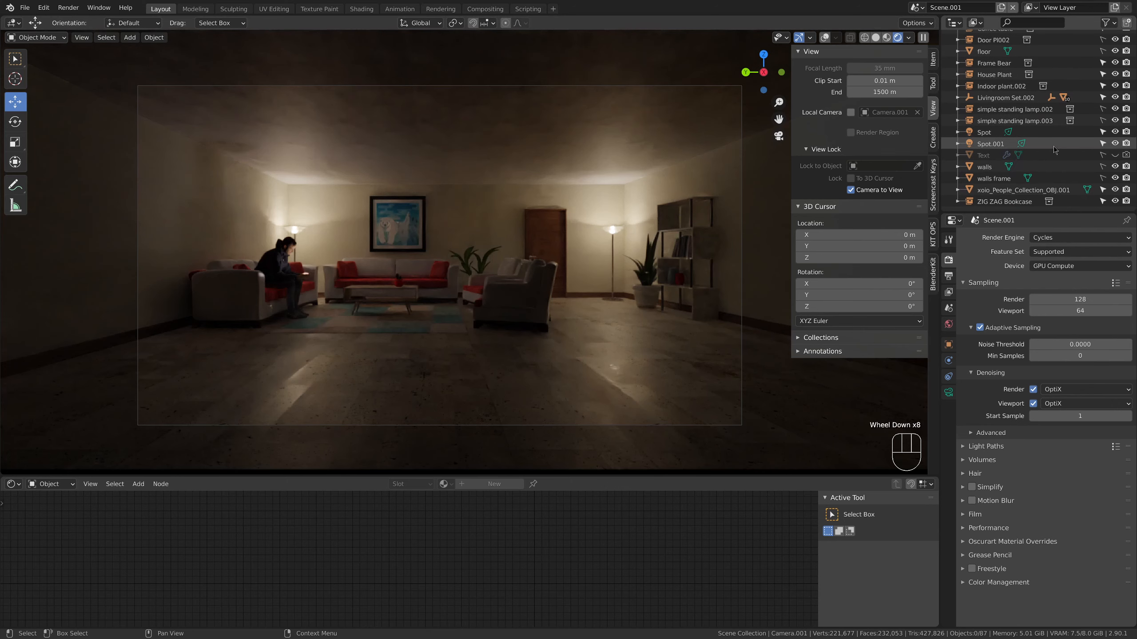
click(1115, 143)
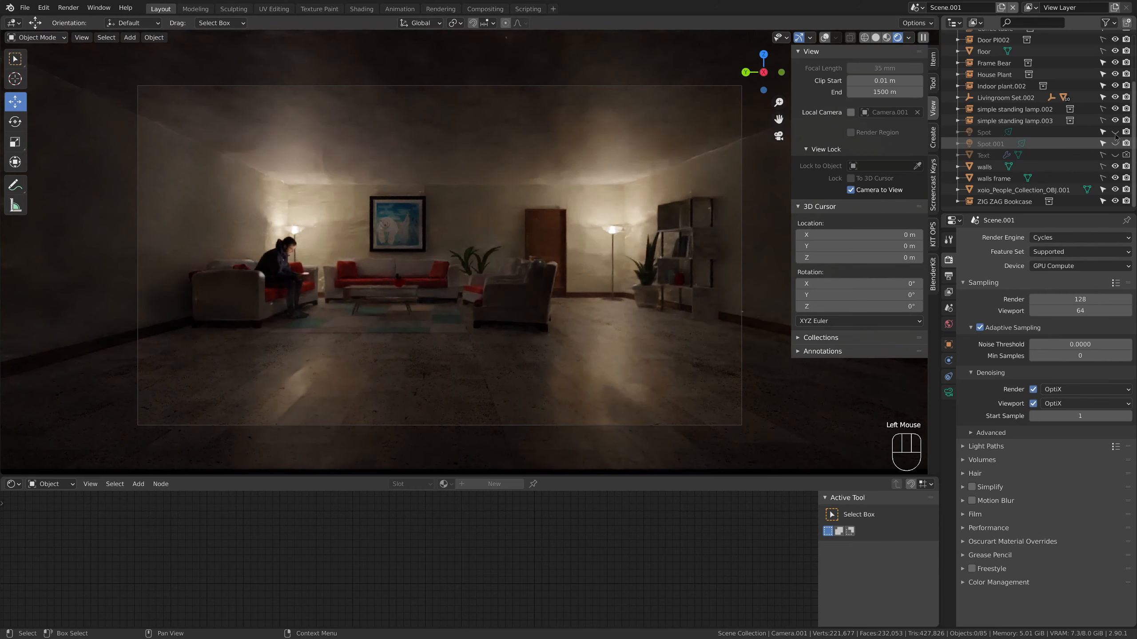
drag(1115, 120, 1115, 113)
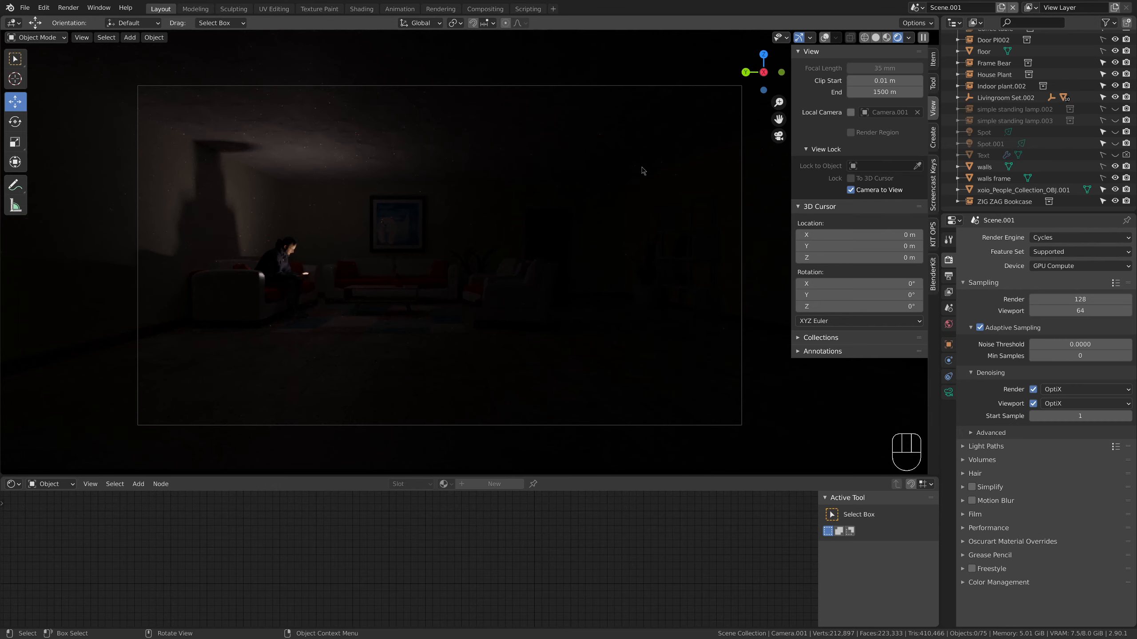
Leave the camera view, select the seated man, and set the Emission strength of his phone screen material to 50
click(779, 136)
middle_drag(472, 266, 419, 264)
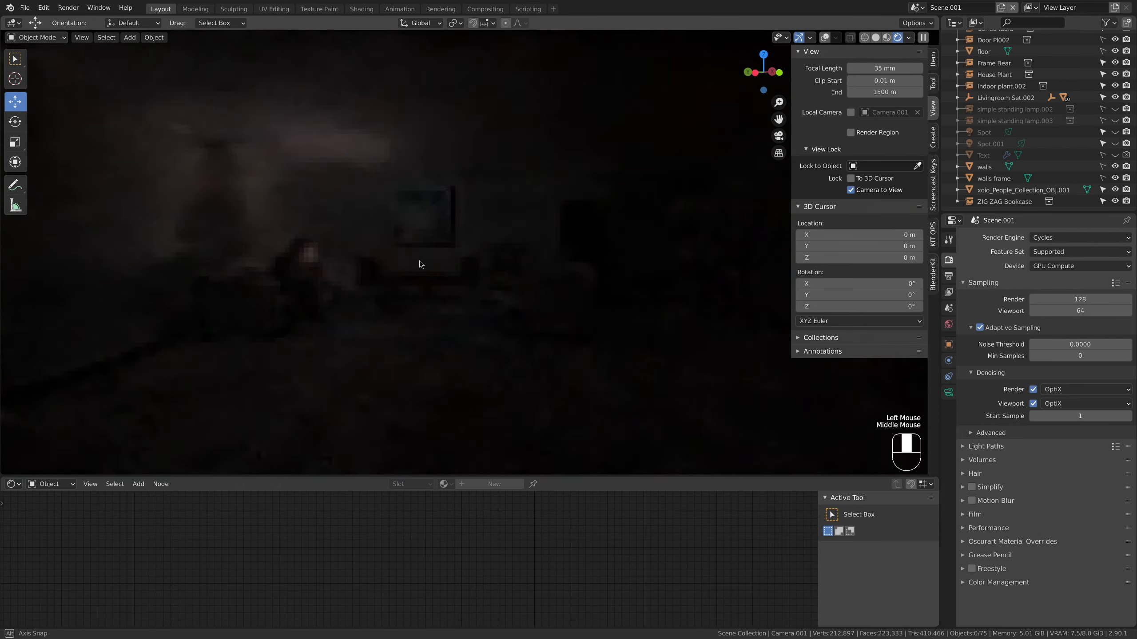
scroll(420, 264, up, 3)
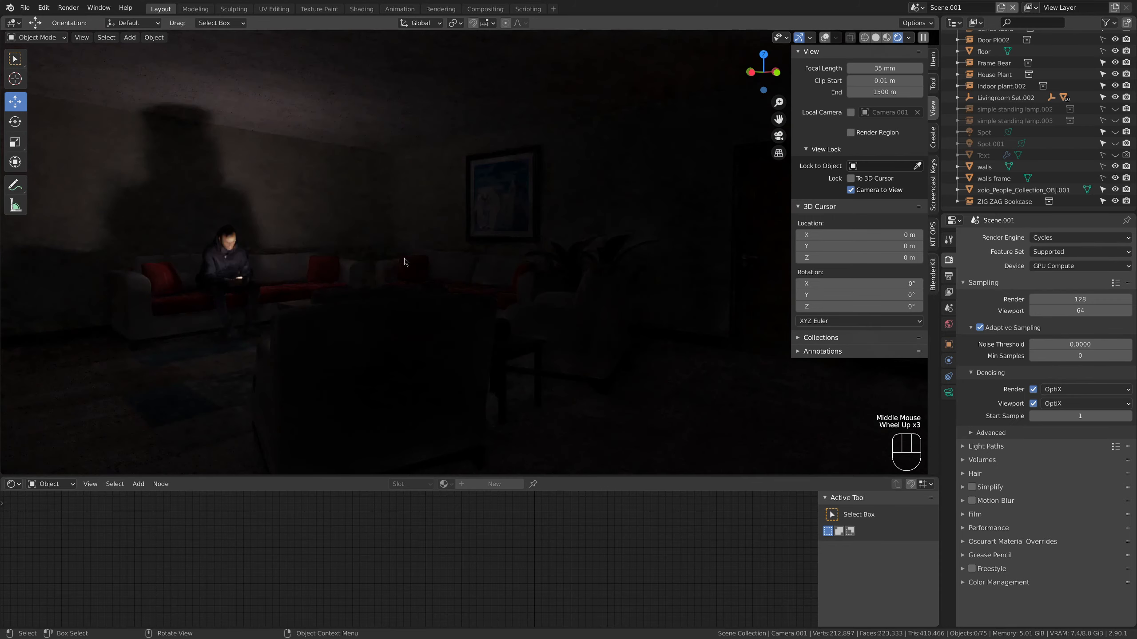
shift+middle_drag(405, 263, 359, 249)
scroll(377, 245, up, 1)
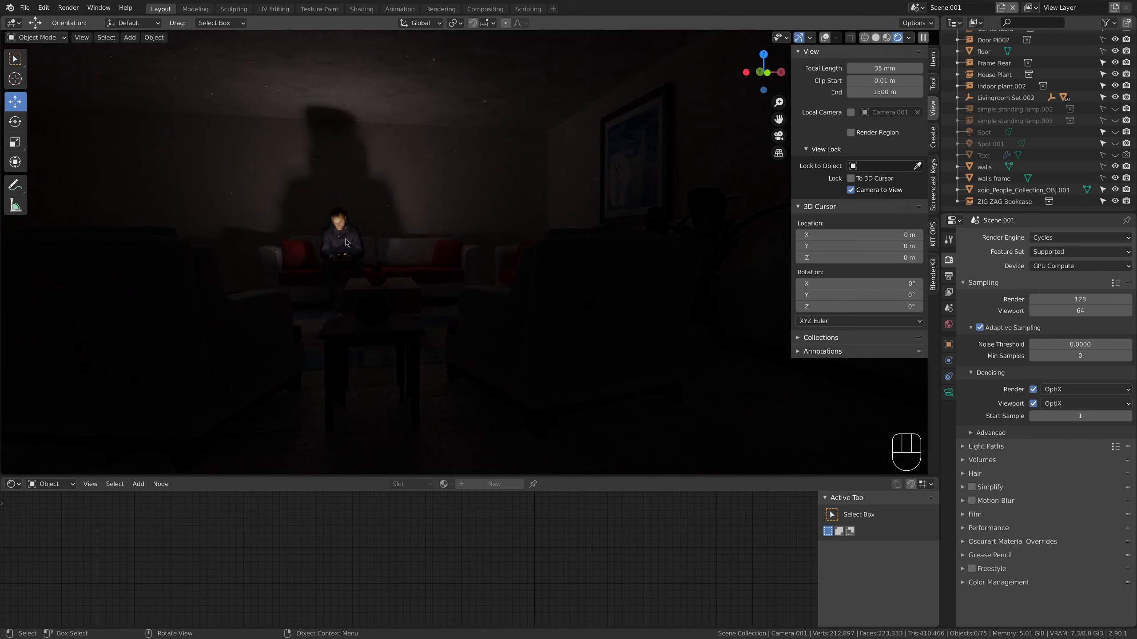
click(345, 242)
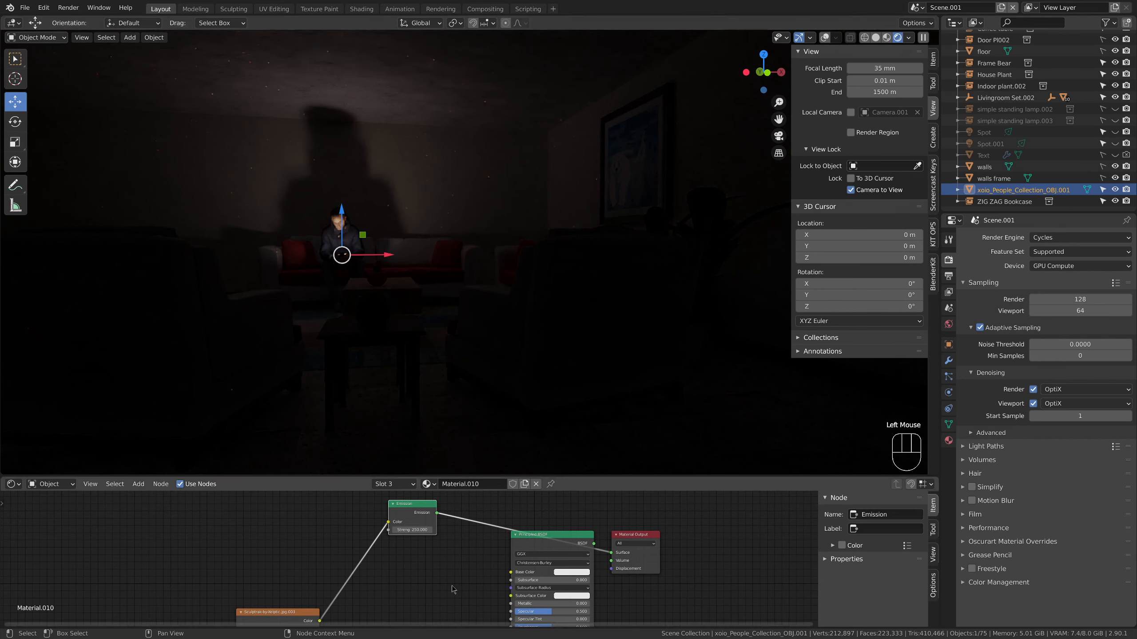
middle_drag(455, 577, 474, 571)
click(440, 530)
text(250.0)
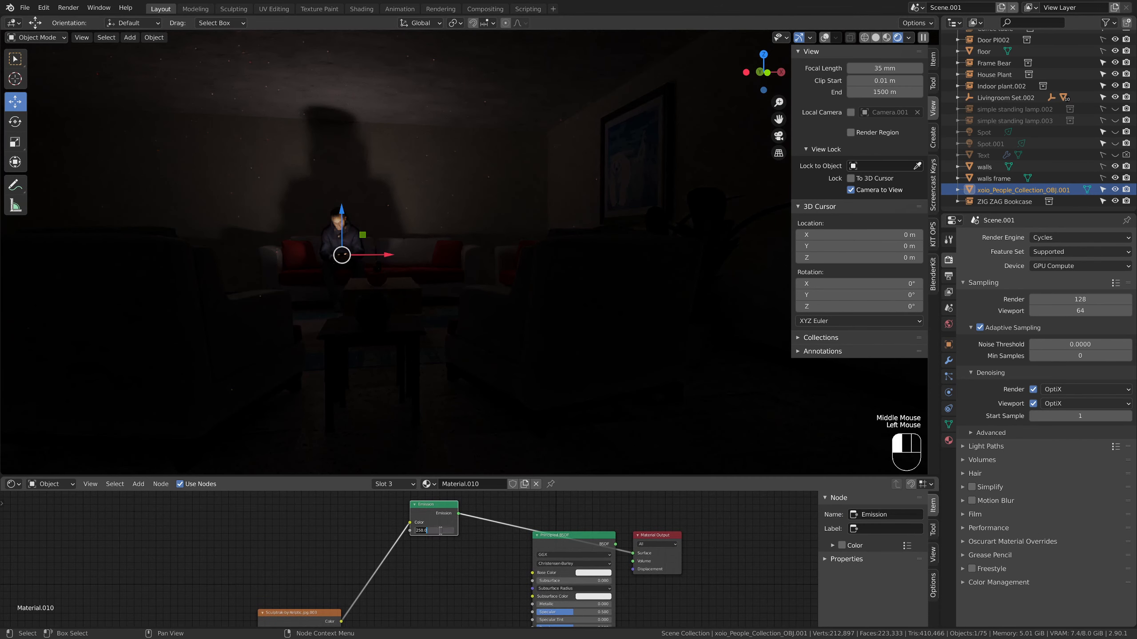
text(3)
key(Return)
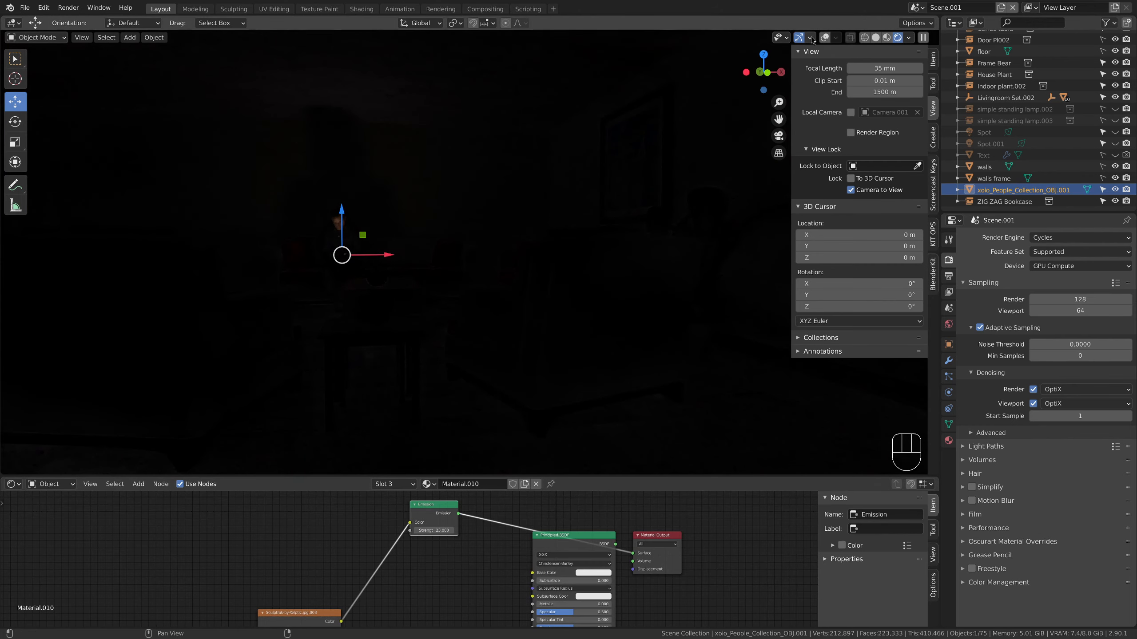
click(546, 388)
double_click(440, 531)
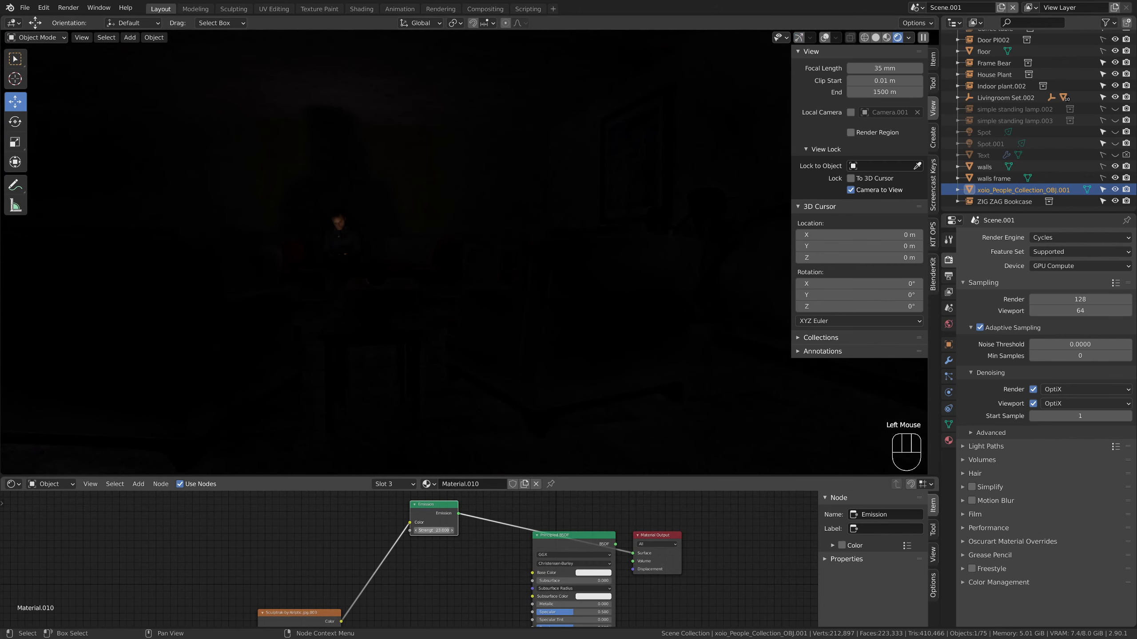
text(50)
key(Return)
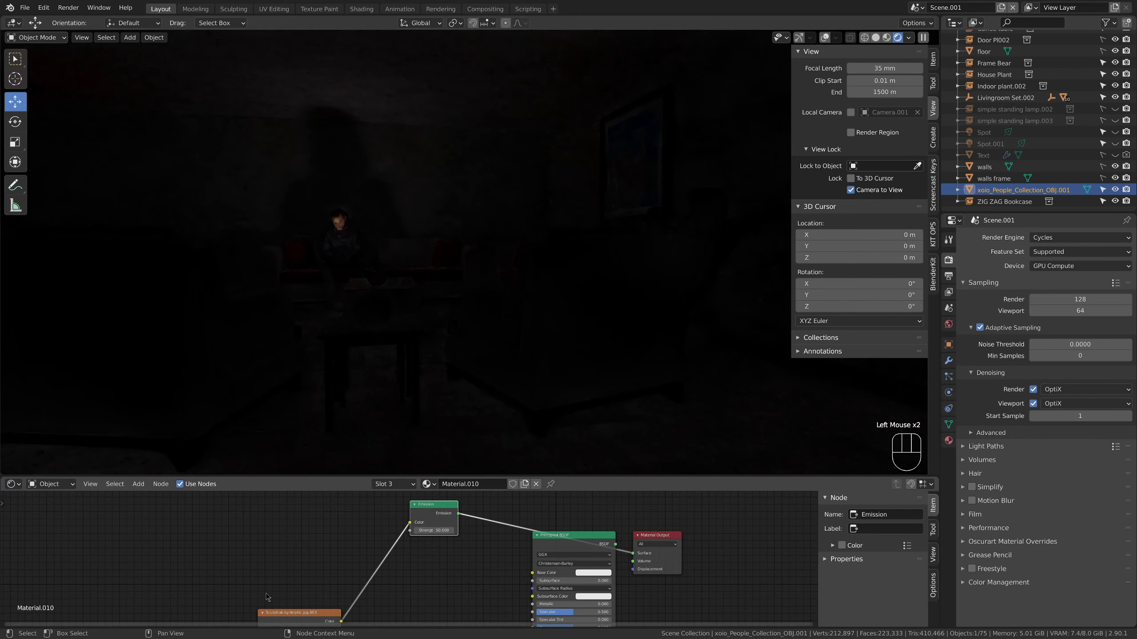
Move the image texture node up beside the Emission node, and drive the Emission color with a new RGB node set to pink
drag(284, 610, 262, 515)
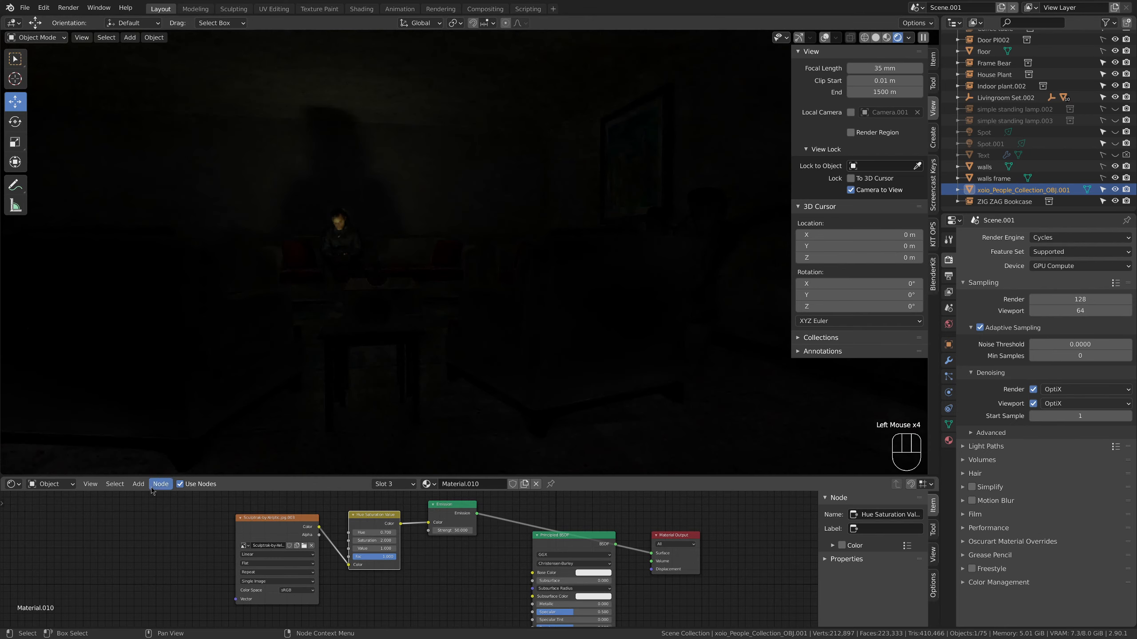
click(138, 484)
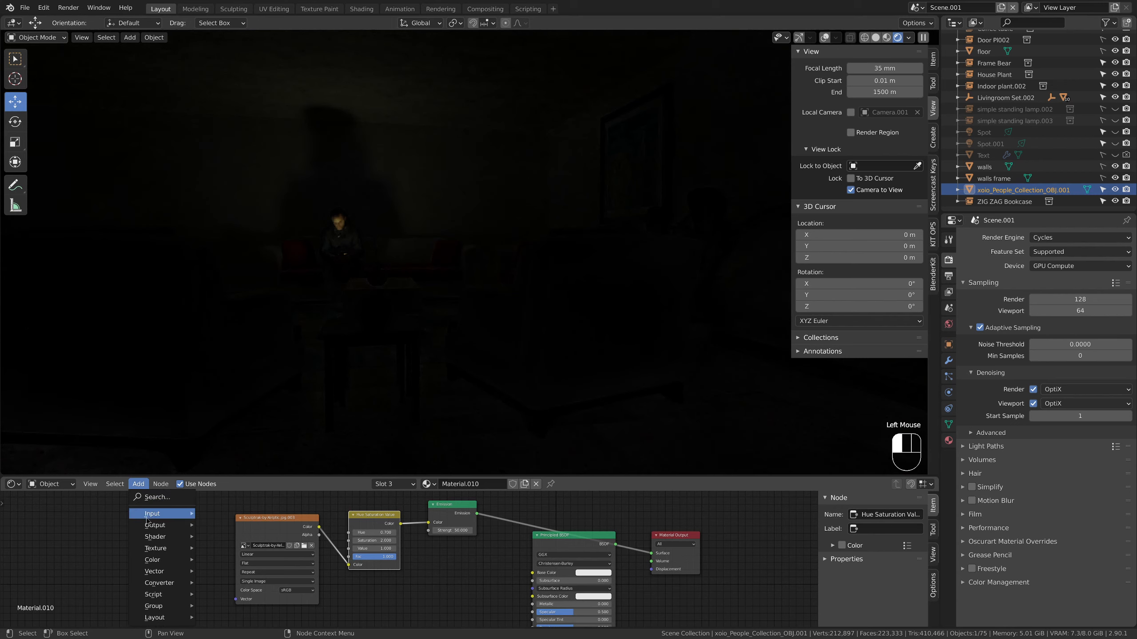
mouse_move(149, 519)
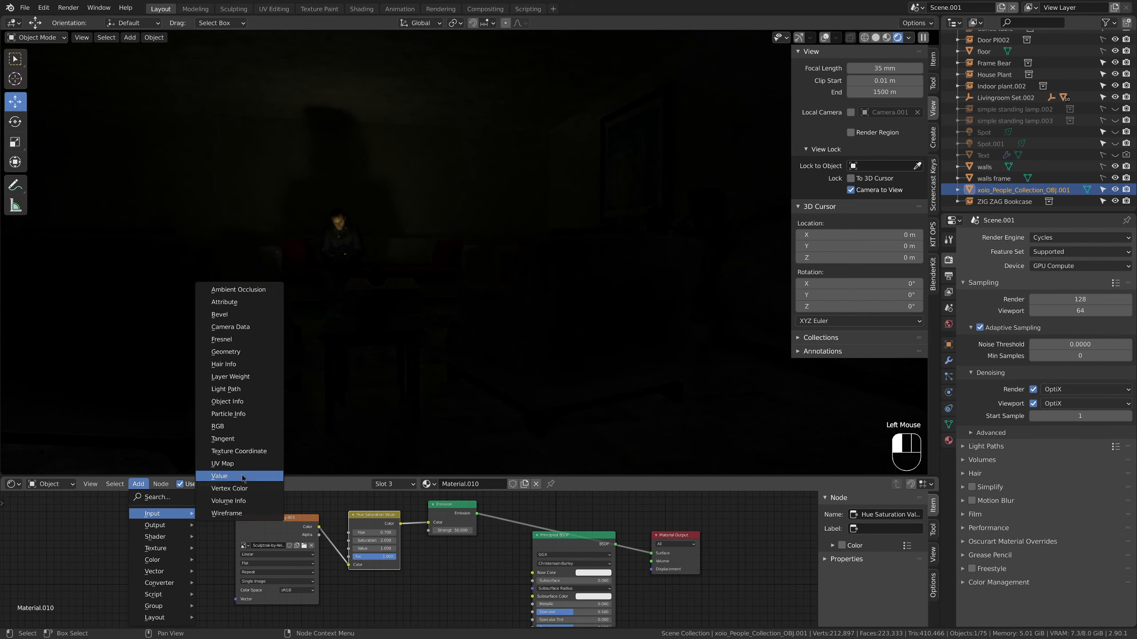
click(233, 426)
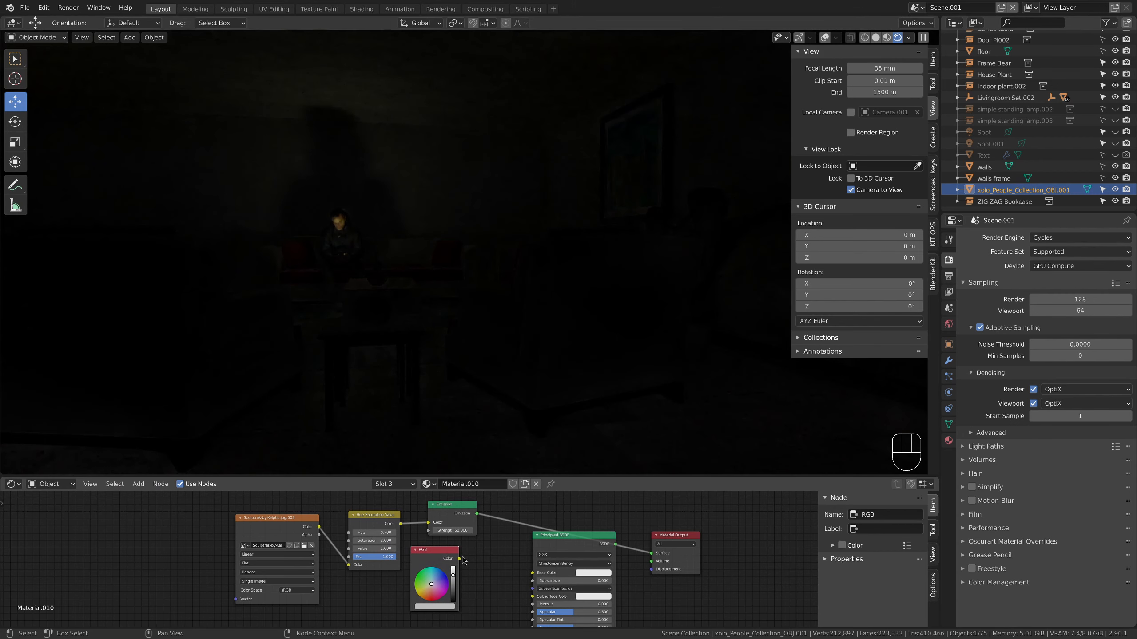
click(464, 561)
drag(459, 559, 429, 524)
drag(433, 590, 433, 598)
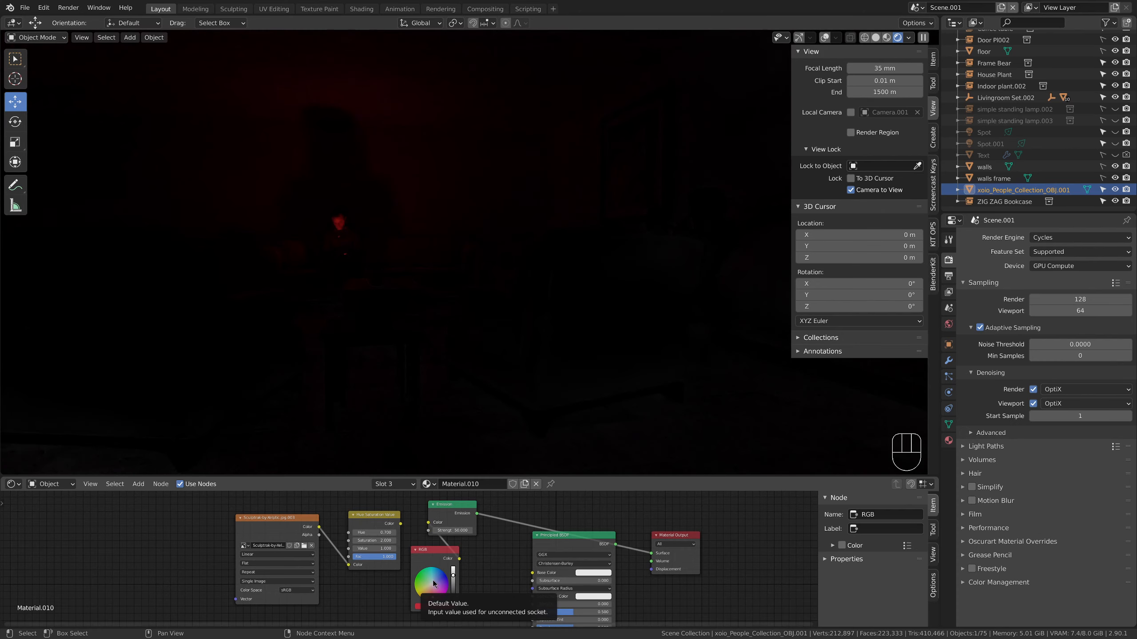
click(436, 592)
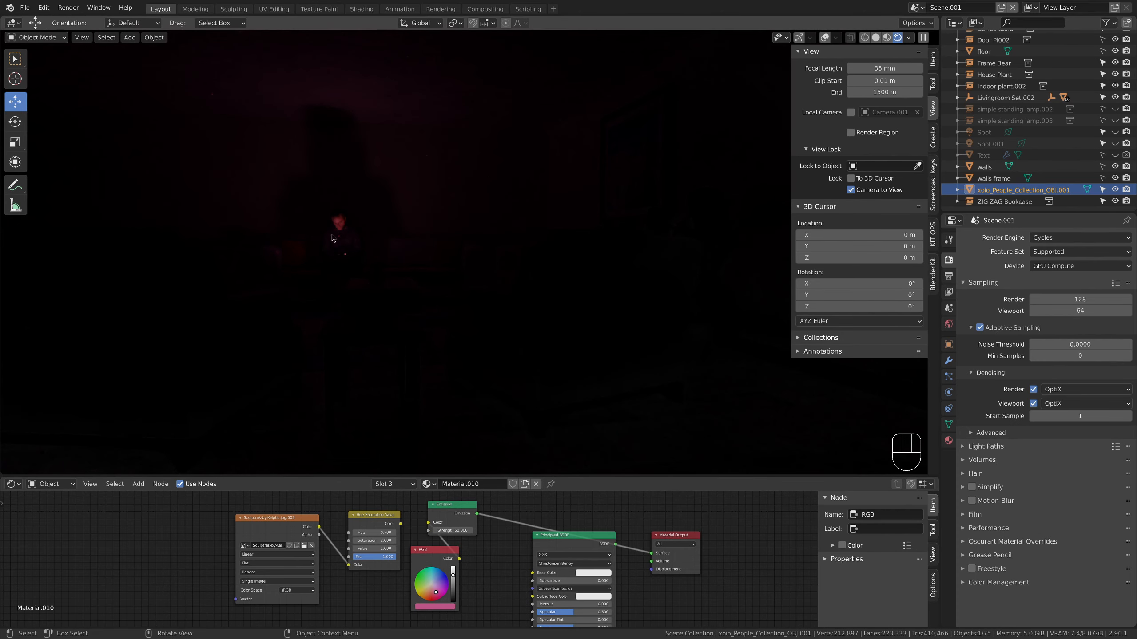
Unhide the SUBSCRIBE neon text and check its glow on the wall behind the seated man
middle_drag(332, 238, 382, 250)
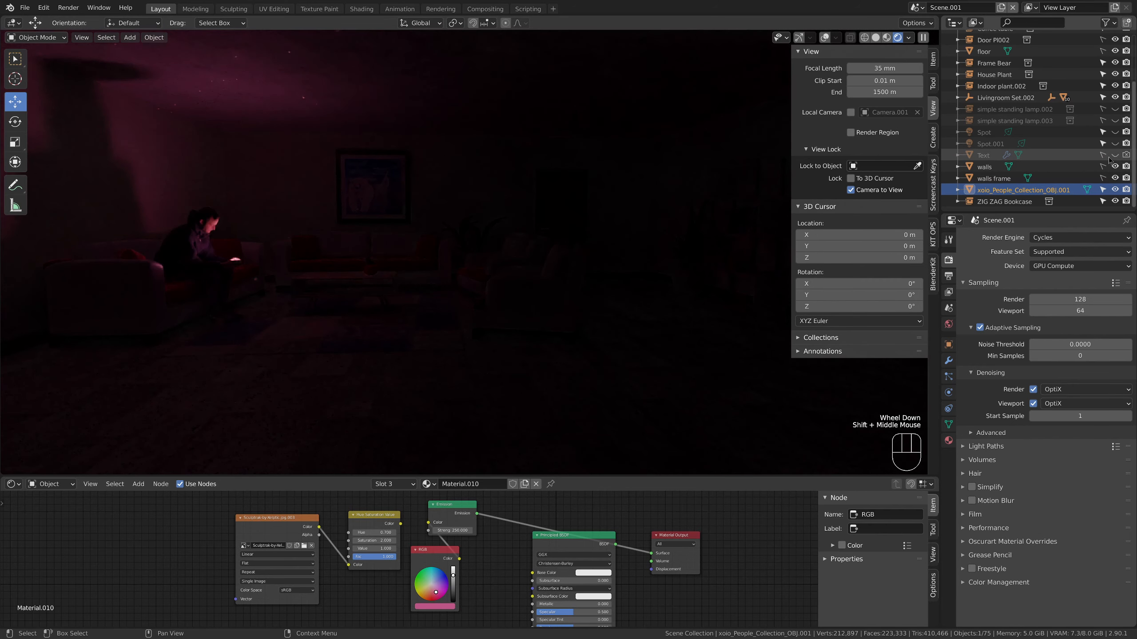
click(1114, 155)
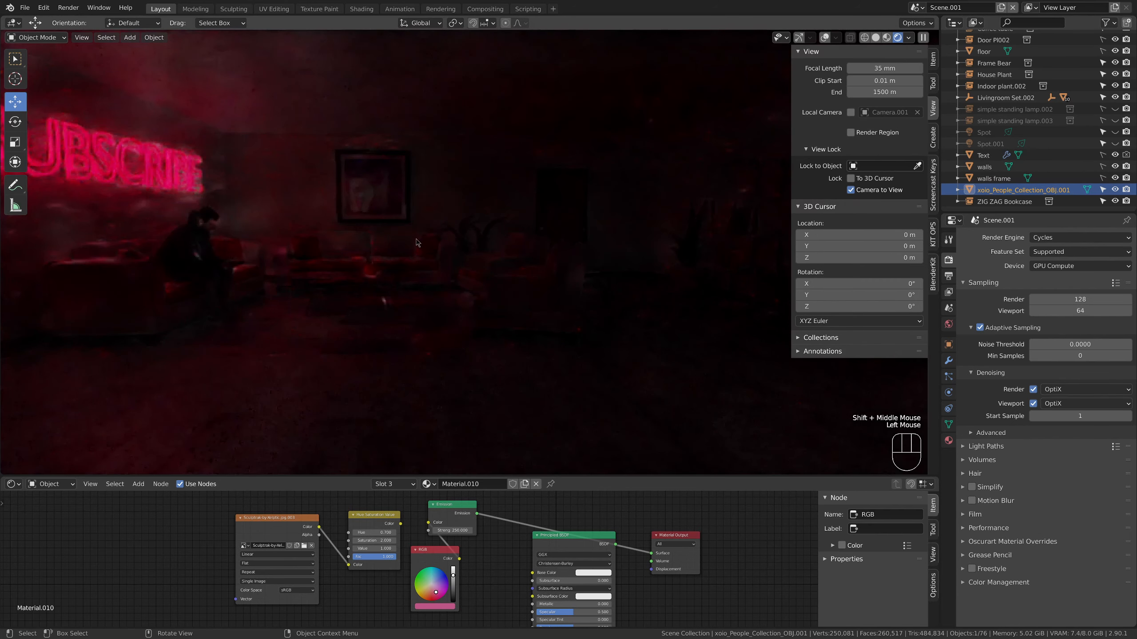
middle_drag(268, 249, 377, 262)
scroll(314, 250, up, 2)
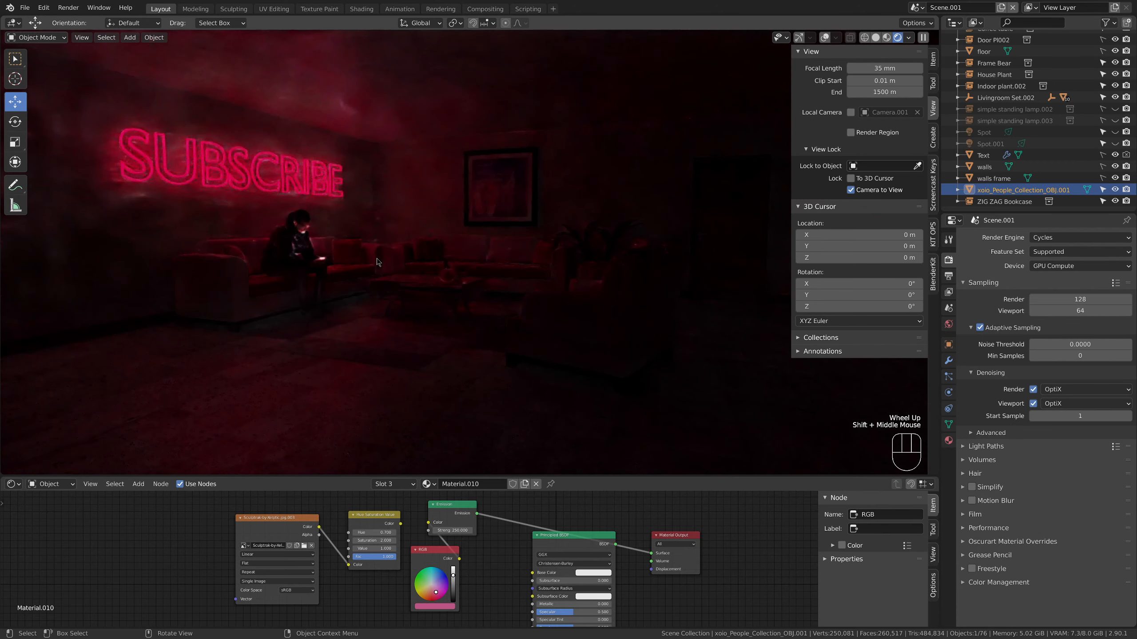